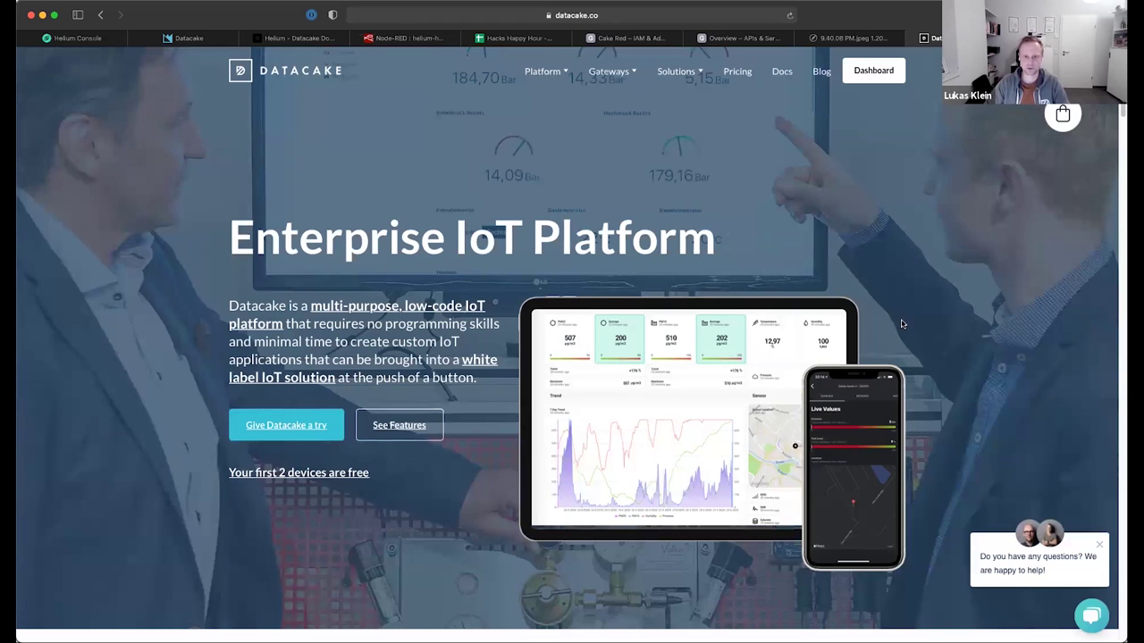
Step: Switch to the datacake.co tab showing the Datacake enterprise IoT platform homepage
{"action": "left_click", "coordinate": [851, 37]}
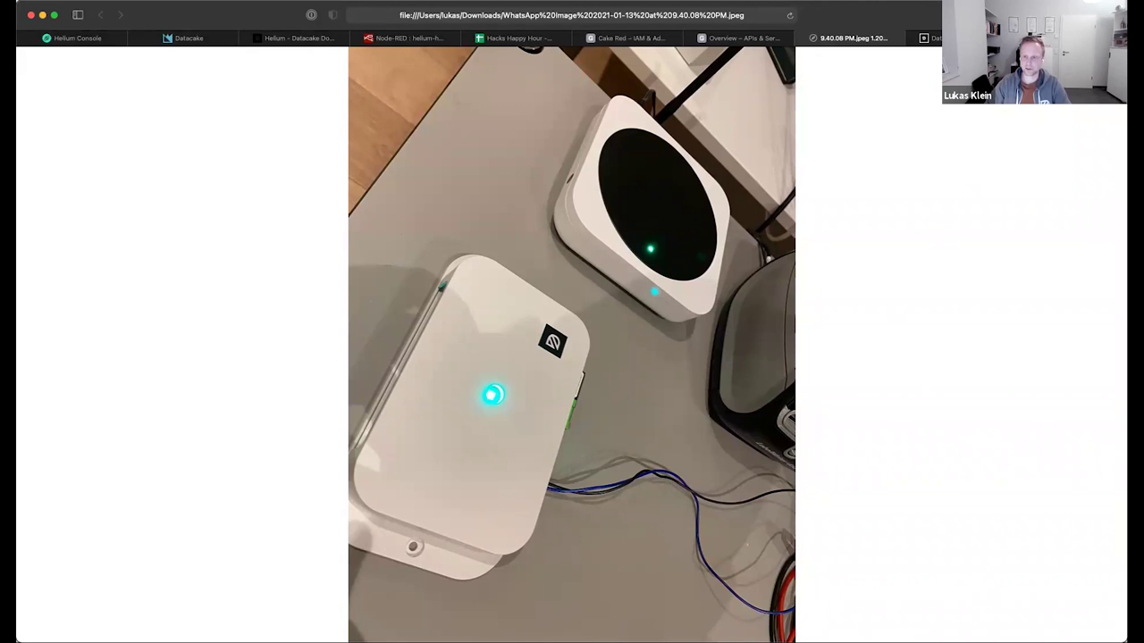
Step: View the next sensor board photo, then bring up the Datacake Dust Control page in Helium Console
{"action": "key", "text": "ctrl+Tab"}
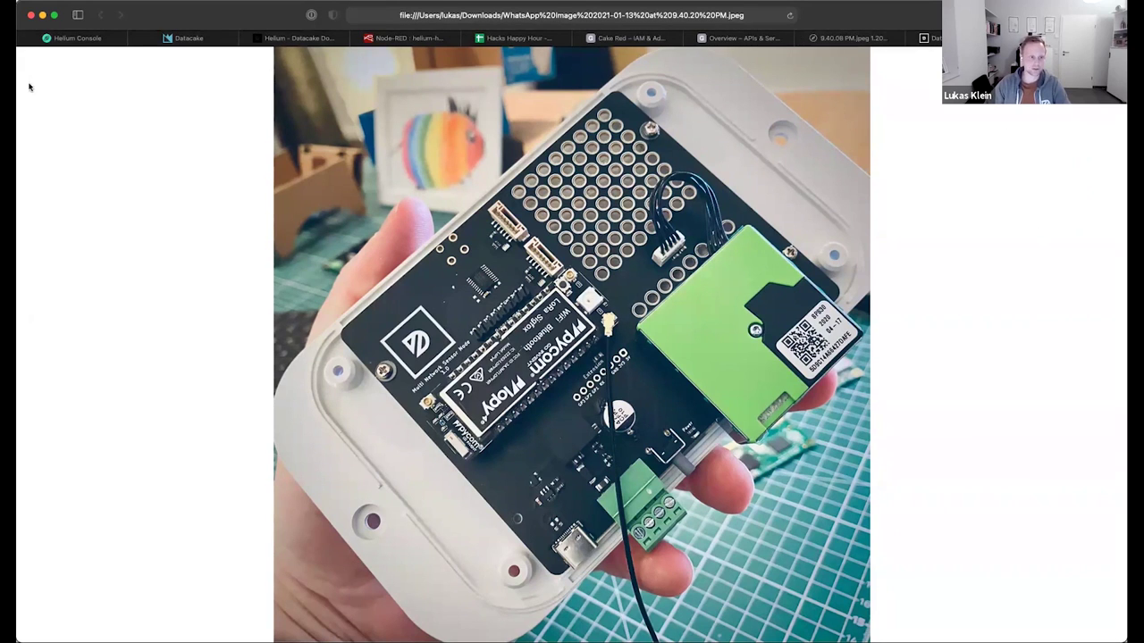
{"action": "left_click", "coordinate": [92, 41]}
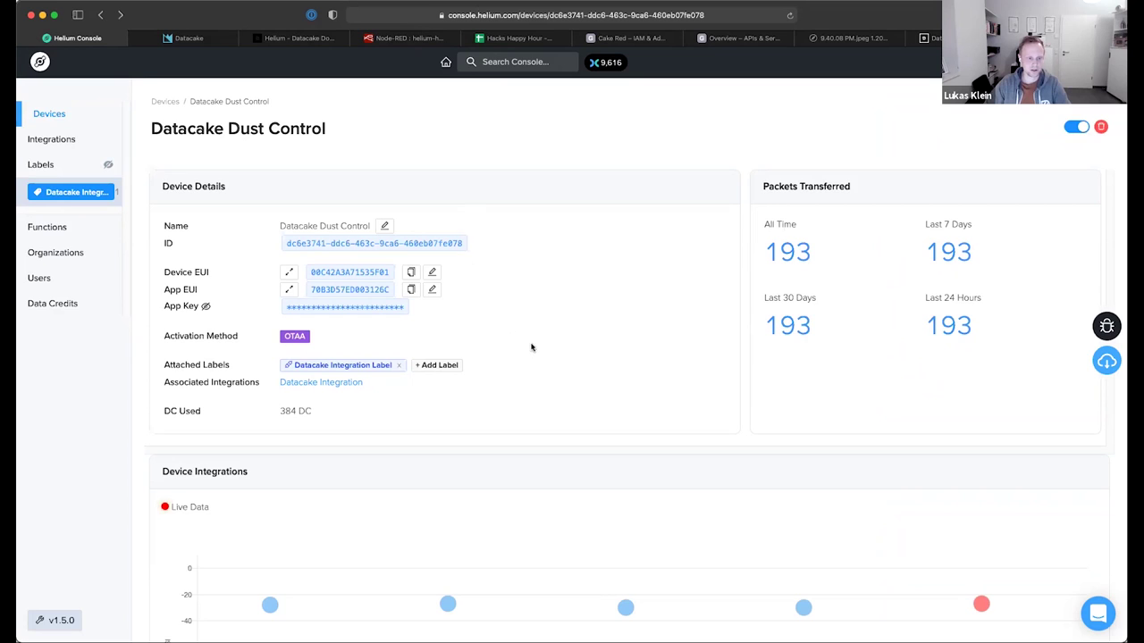
Step: Check the Dust Control device's integration graph, then return to the Datacake Devices page
{"action": "scroll", "coordinate": [531, 345], "scroll_direction": "down", "scroll_amount": 3}
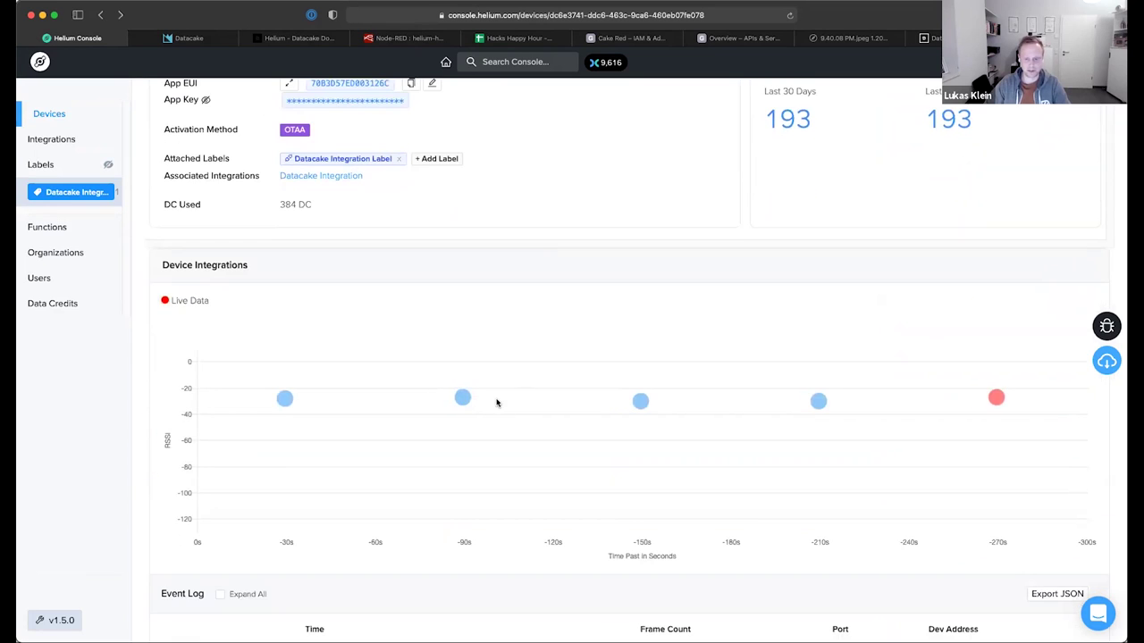
{"action": "scroll", "coordinate": [517, 406], "scroll_direction": "up", "scroll_amount": 3}
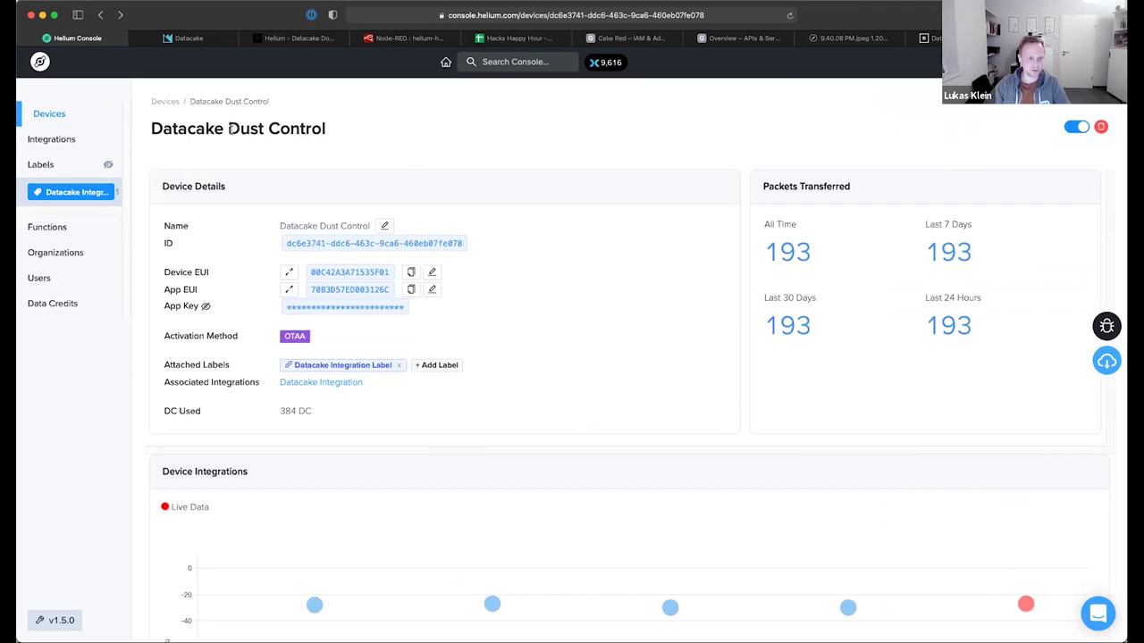
{"action": "left_click", "coordinate": [183, 38]}
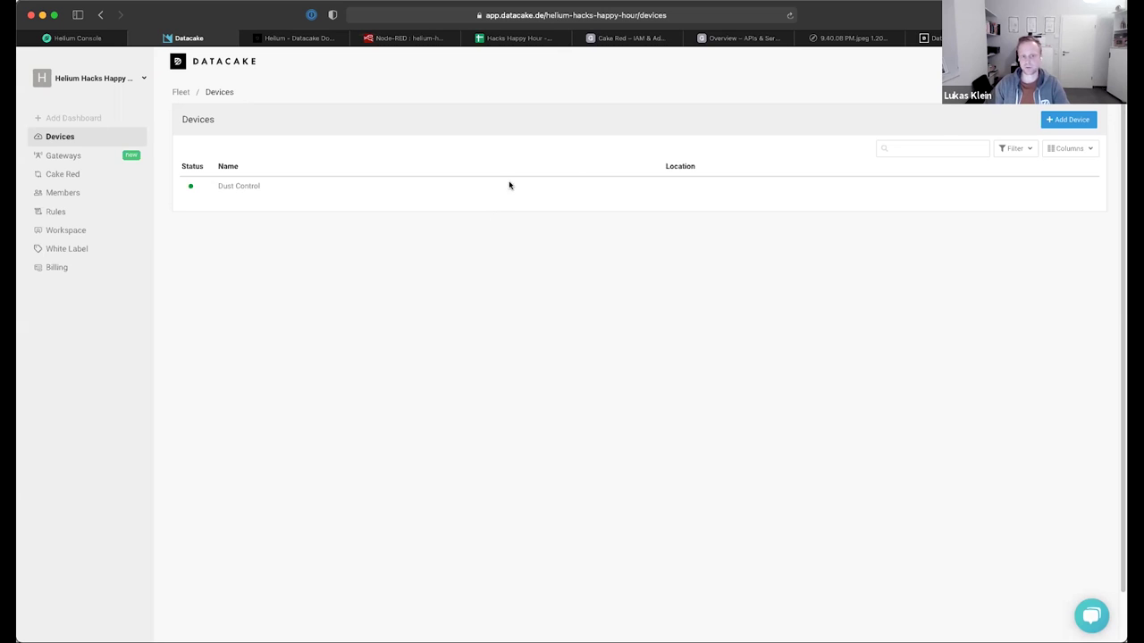
Step: Start a new device with + Add Device and browse the supported LoRaWAN devices list
{"action": "left_click", "coordinate": [1069, 119]}
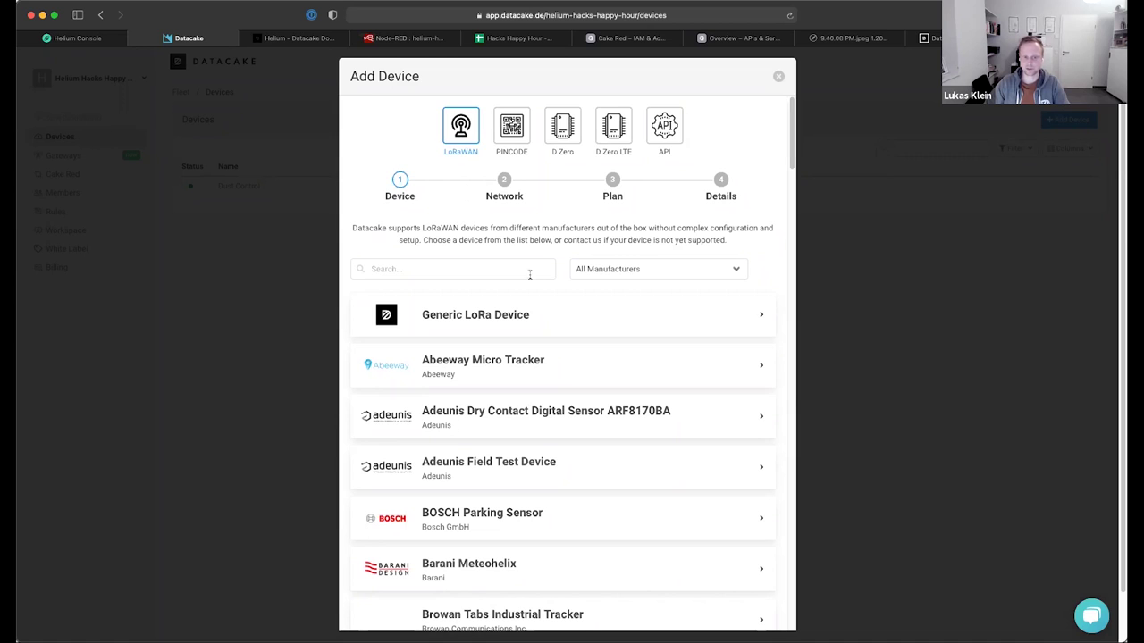
{"action": "scroll", "coordinate": [567, 348], "scroll_direction": "down", "scroll_amount": 1}
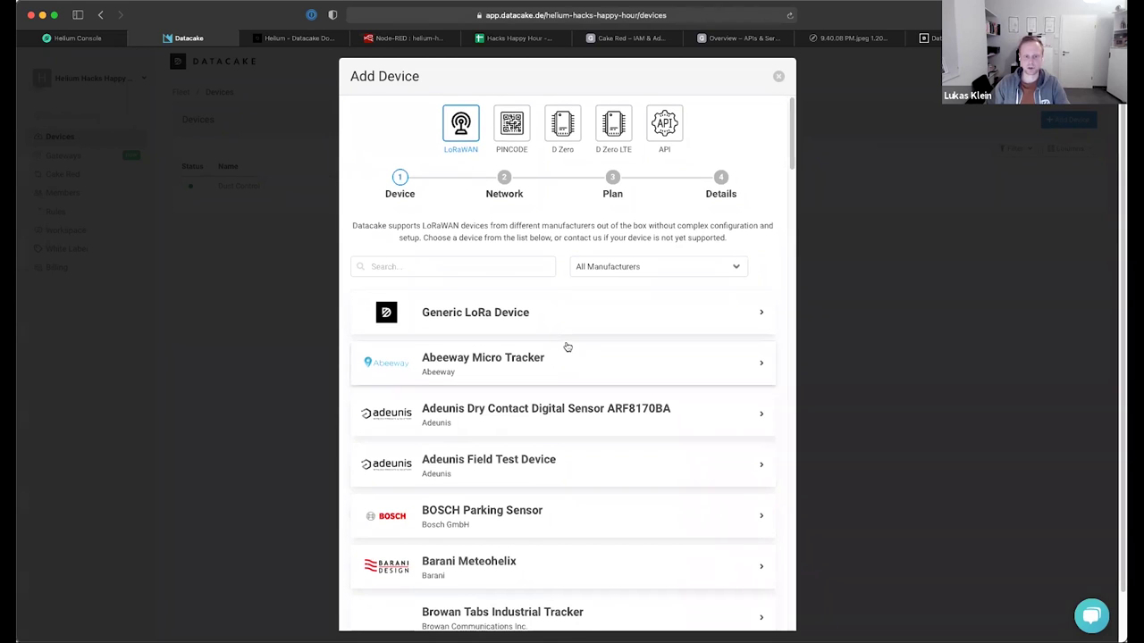
{"action": "scroll", "coordinate": [590, 343], "scroll_direction": "up", "scroll_amount": 1}
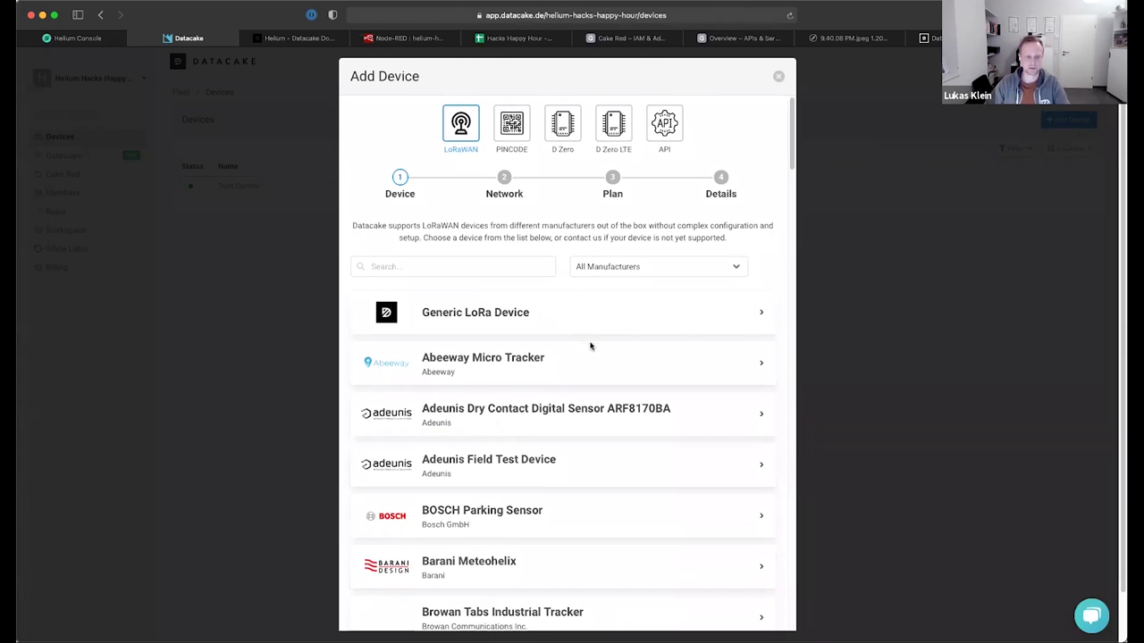
{"action": "scroll", "coordinate": [583, 344], "scroll_direction": "down", "scroll_amount": 3}
{"action": "scroll", "coordinate": [579, 388], "scroll_direction": "down", "scroll_amount": 5}
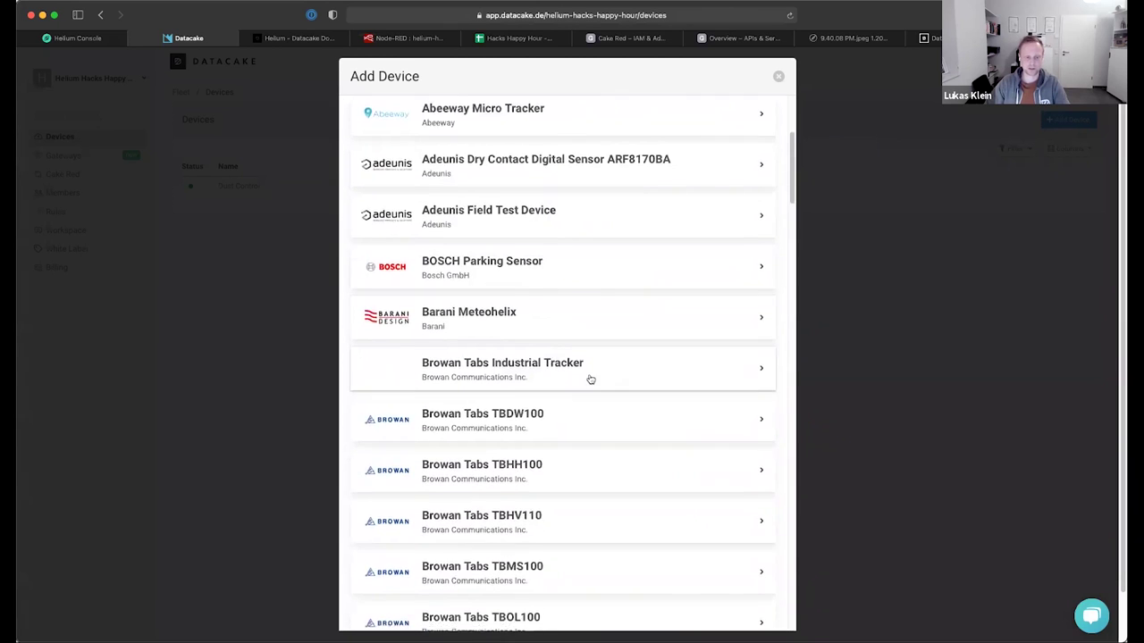
{"action": "scroll", "coordinate": [650, 420], "scroll_direction": "down", "scroll_amount": 3}
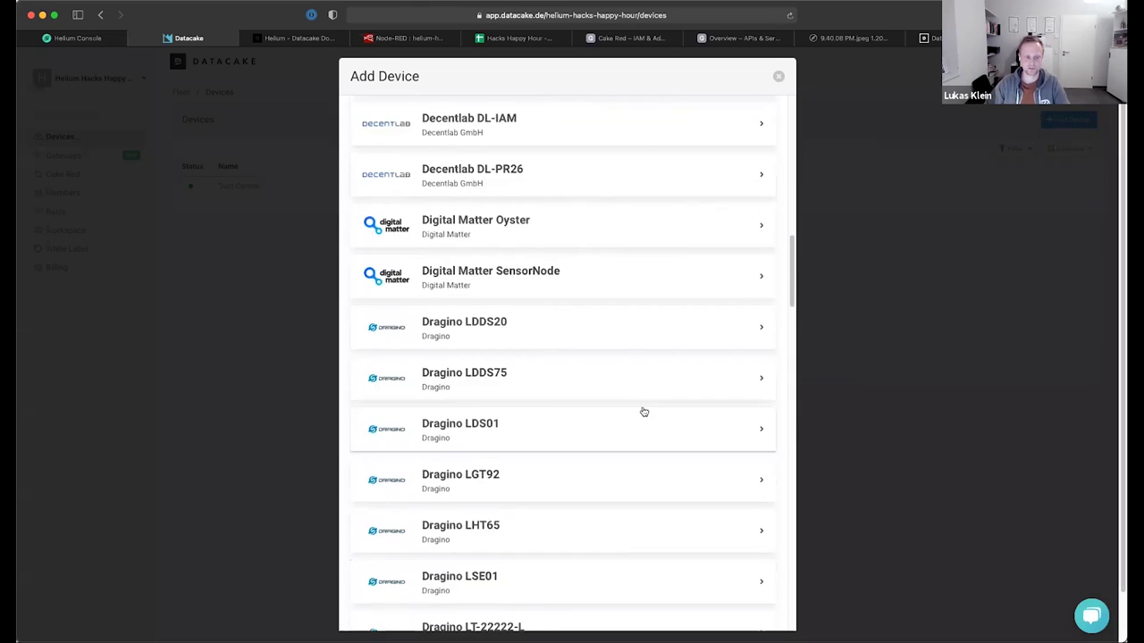
{"action": "scroll", "coordinate": [644, 413], "scroll_direction": "down", "scroll_amount": 5}
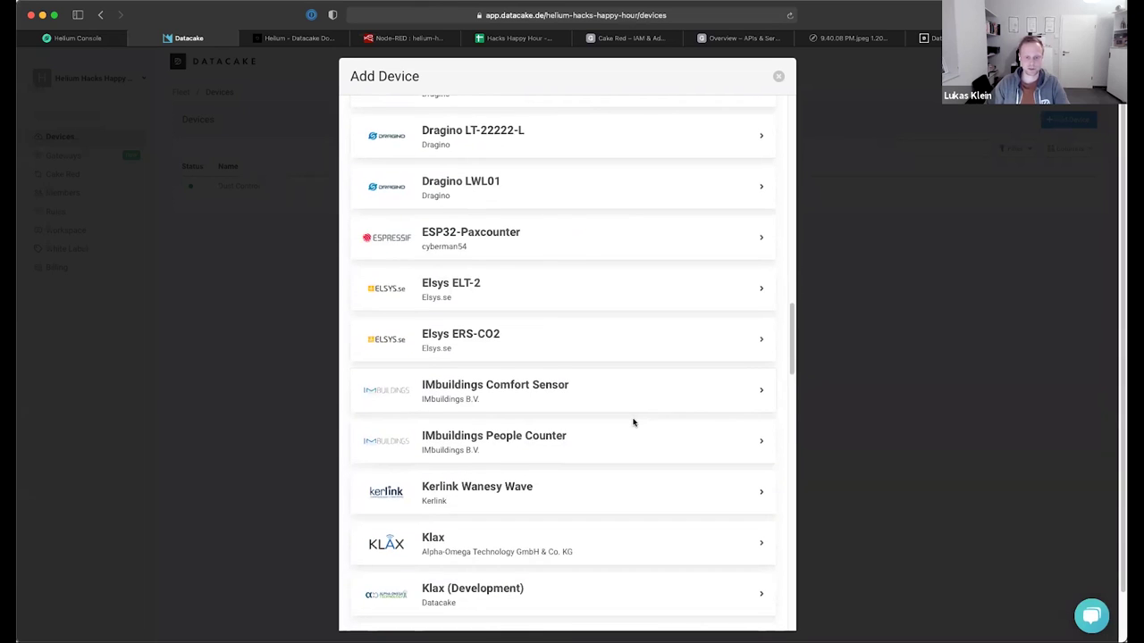
{"action": "scroll", "coordinate": [633, 421], "scroll_direction": "up", "scroll_amount": 1}
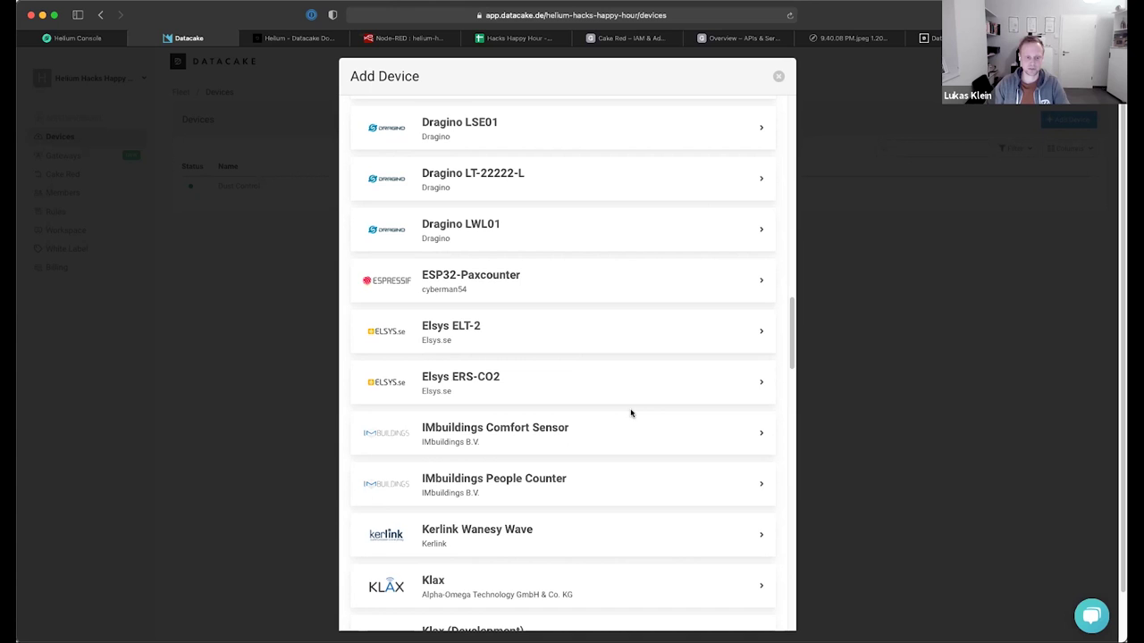
{"action": "scroll", "coordinate": [631, 413], "scroll_direction": "down", "scroll_amount": 2}
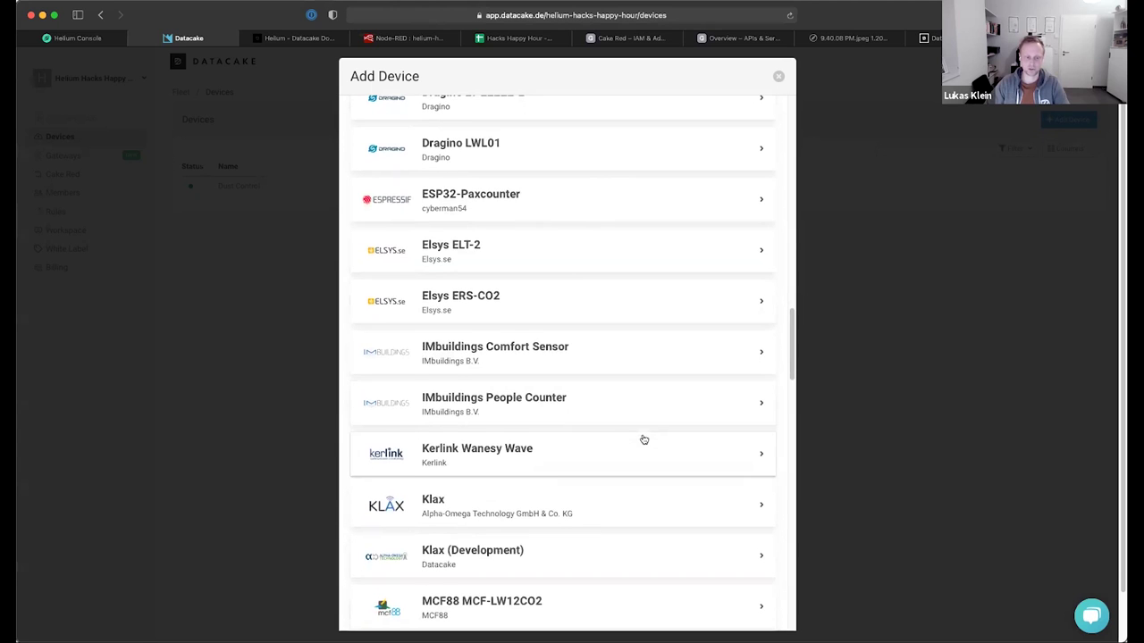
{"action": "scroll", "coordinate": [638, 429], "scroll_direction": "down", "scroll_amount": 10}
{"action": "scroll", "coordinate": [630, 420], "scroll_direction": "up", "scroll_amount": 15}
{"action": "scroll", "coordinate": [627, 422], "scroll_direction": "up", "scroll_amount": 15}
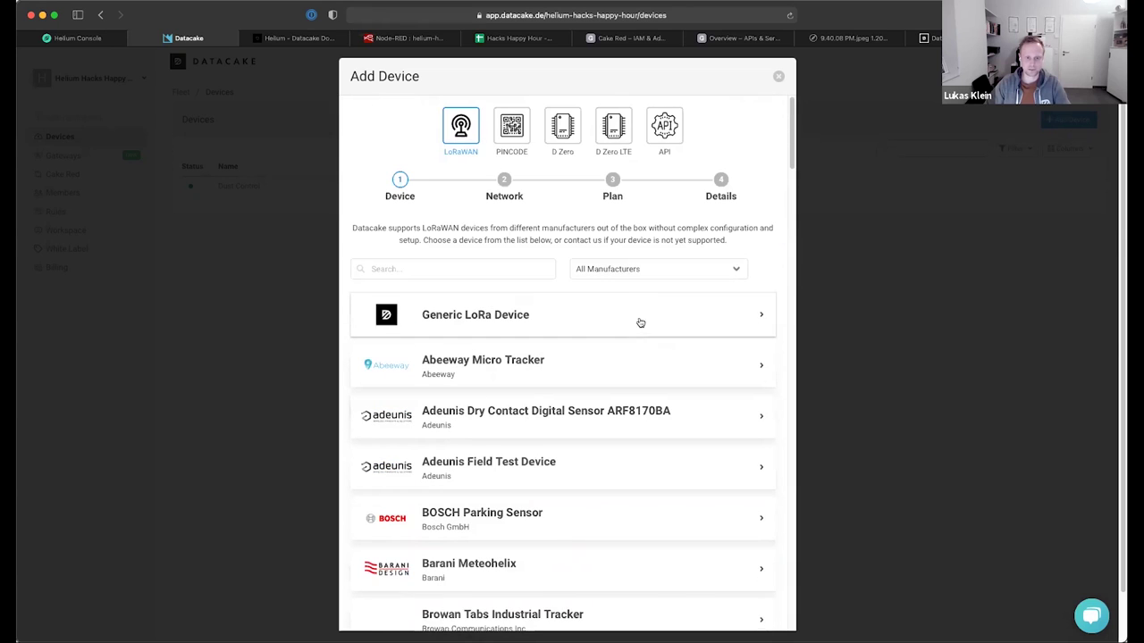
Step: Filter manufacturers to Dragino and select Dragino LHT65 as the device type
{"action": "left_click", "coordinate": [656, 275]}
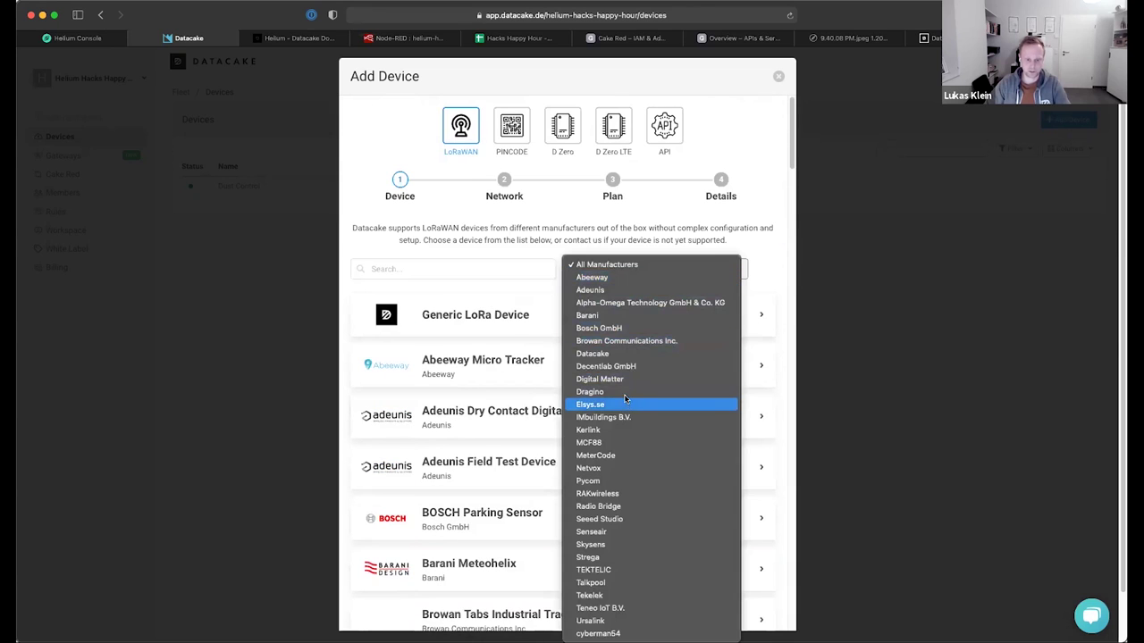
{"action": "left_click", "coordinate": [624, 392]}
{"action": "scroll", "coordinate": [511, 420], "scroll_direction": "down", "scroll_amount": 5}
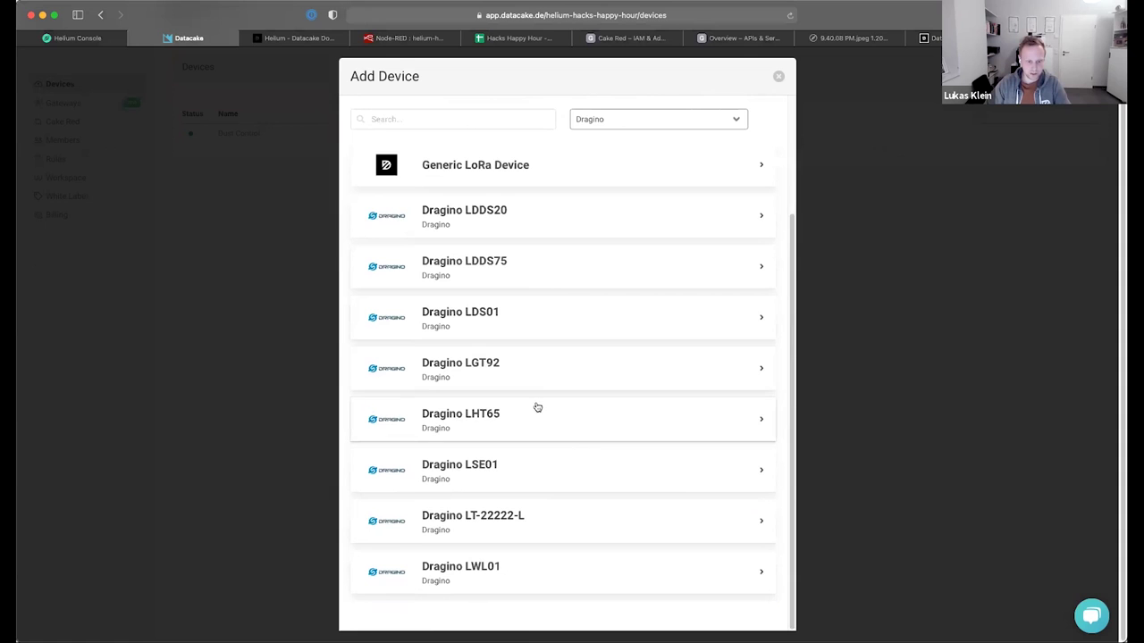
{"action": "left_click", "coordinate": [505, 418]}
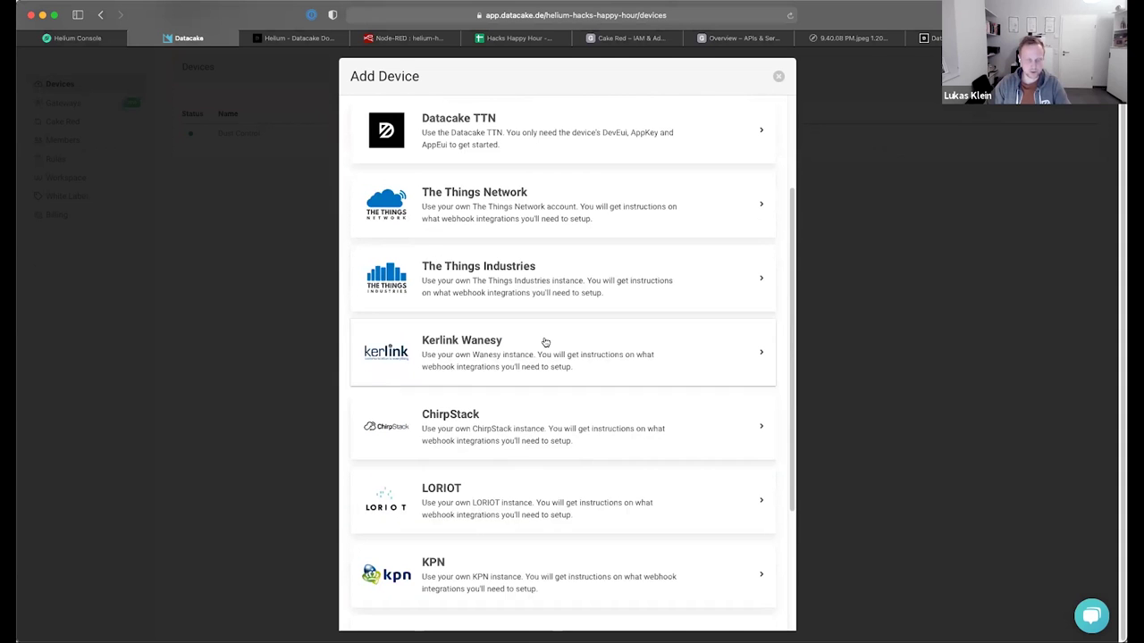
Step: Choose Helium as the device's LoRaWAN network
{"action": "scroll", "coordinate": [510, 441], "scroll_direction": "down", "scroll_amount": 3}
{"action": "scroll", "coordinate": [528, 464], "scroll_direction": "up", "scroll_amount": 5}
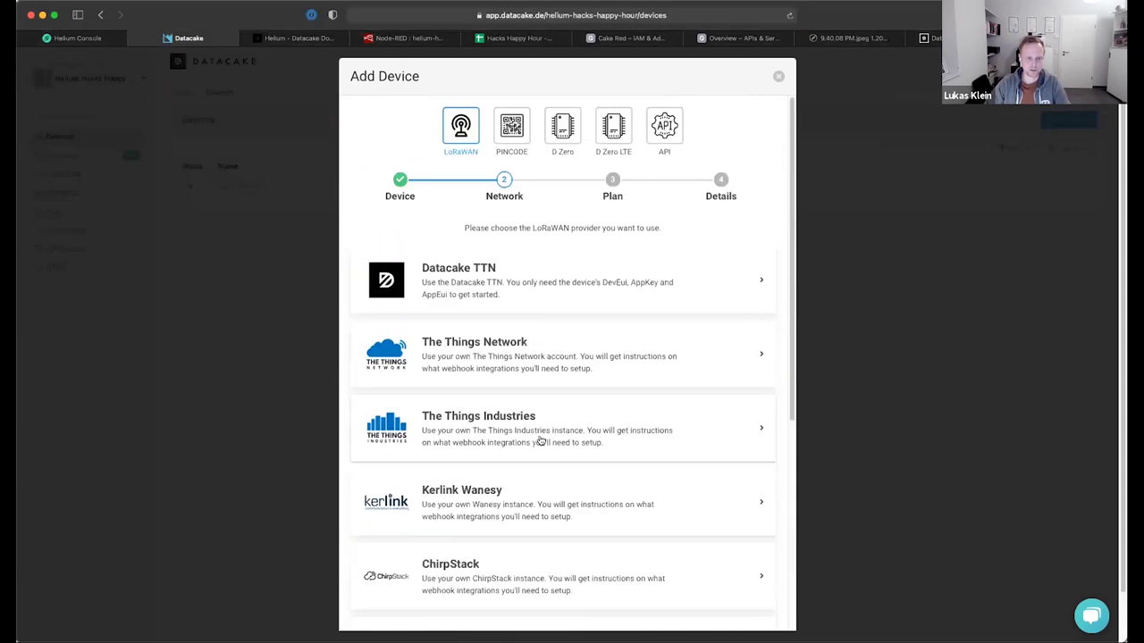
{"action": "scroll", "coordinate": [471, 279], "scroll_direction": "down", "scroll_amount": 3}
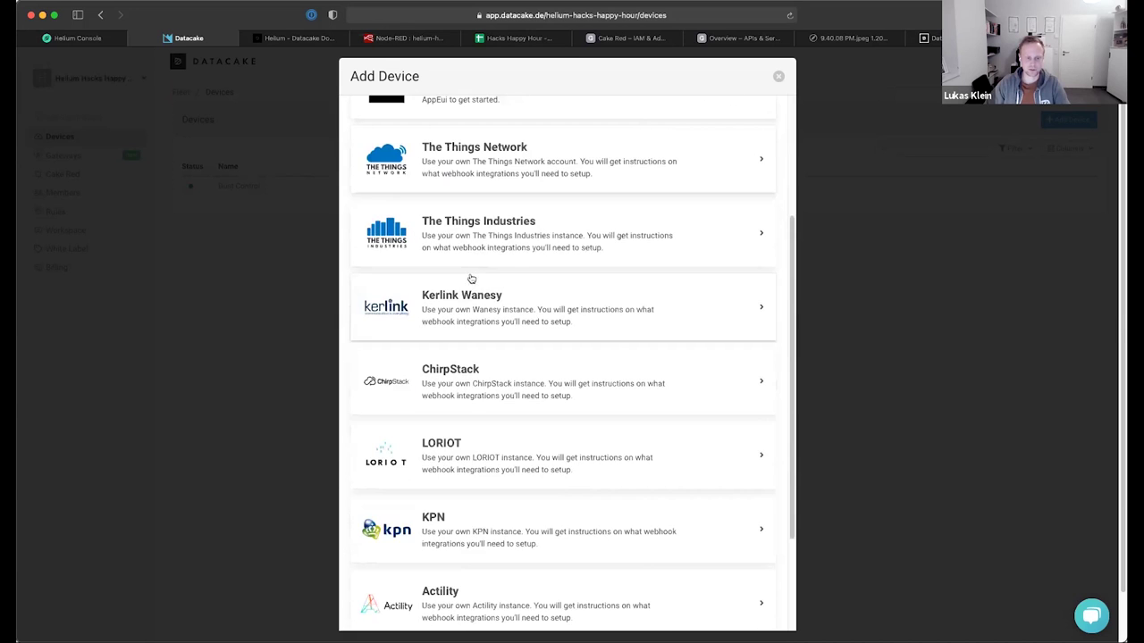
{"action": "scroll", "coordinate": [496, 324], "scroll_direction": "down", "scroll_amount": 2}
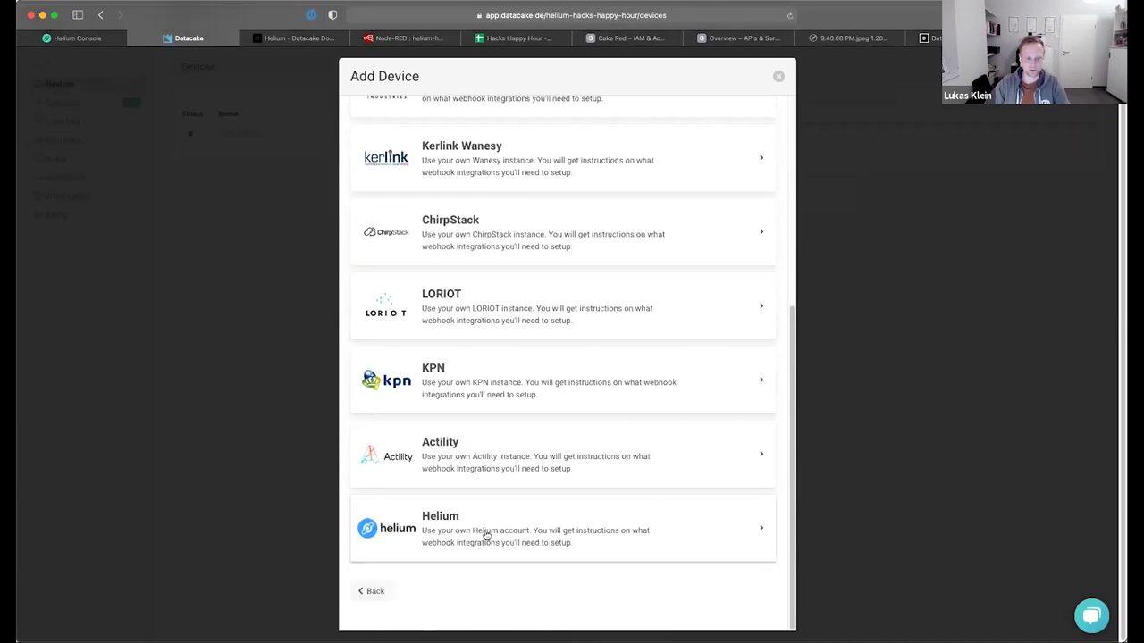
{"action": "left_click", "coordinate": [486, 534]}
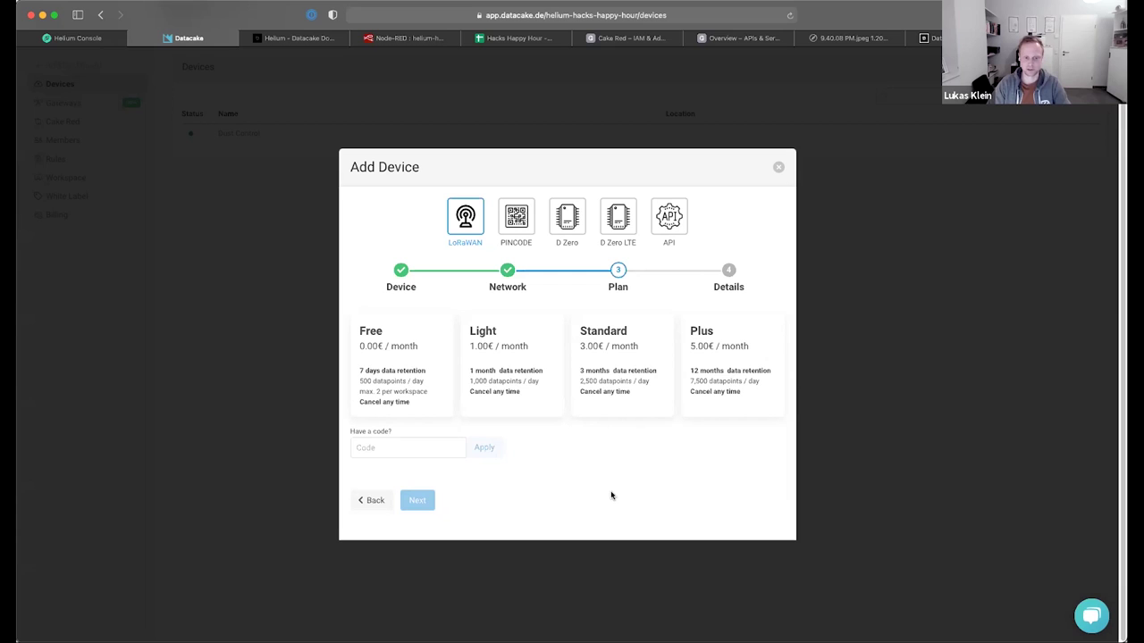
{"action": "left_click", "coordinate": [409, 382]}
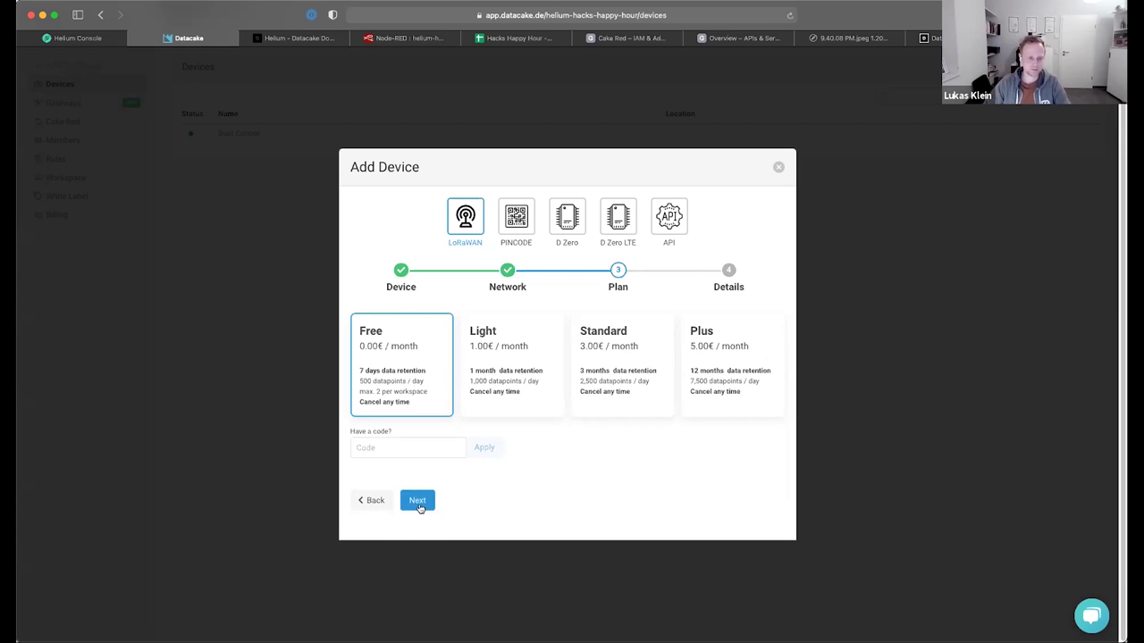
{"action": "left_click", "coordinate": [424, 502]}
{"action": "left_click", "coordinate": [475, 328]}
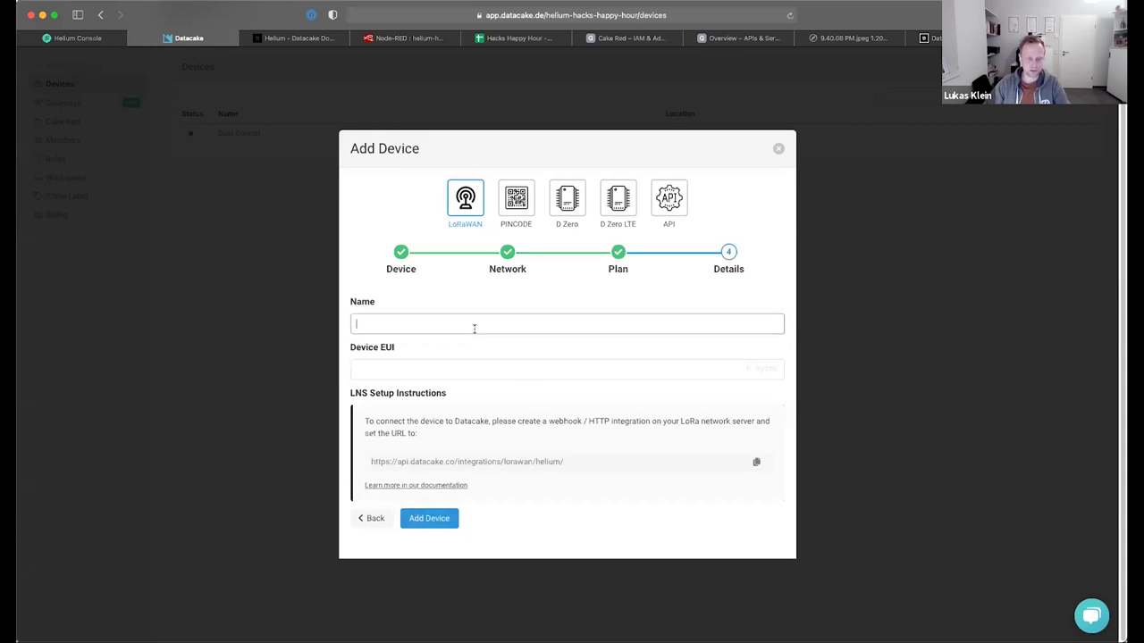
{"action": "type", "text": "Test Sensor"}
{"action": "key", "text": "Tab"}
{"action": "type", "text": "DF F8 38 73 37 62 36 4"}
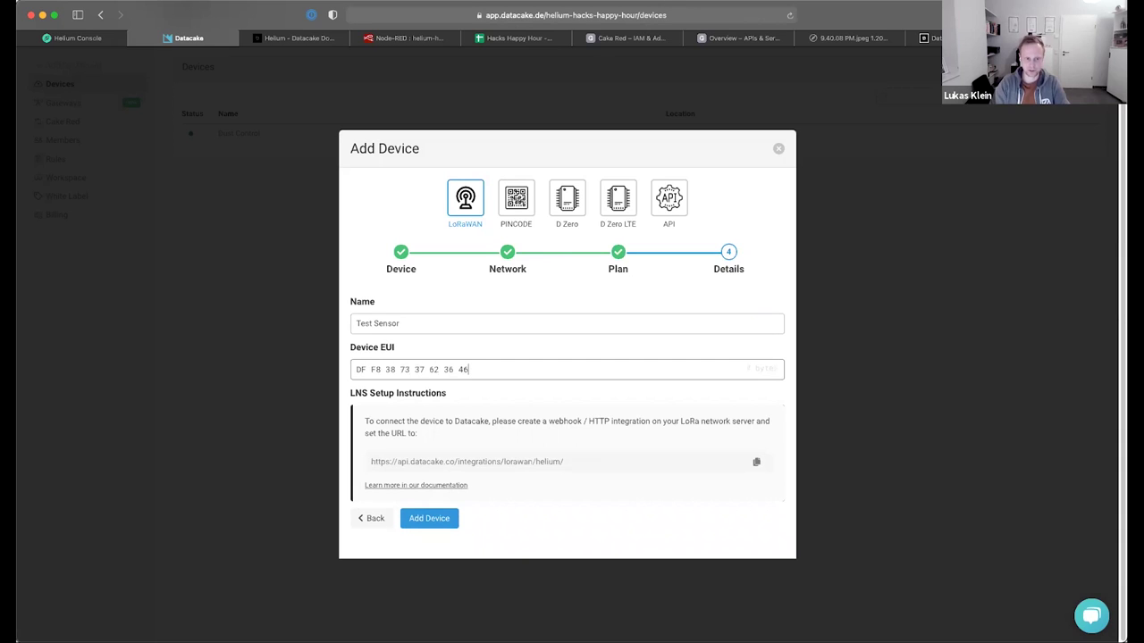
{"action": "type", "text": "6"}
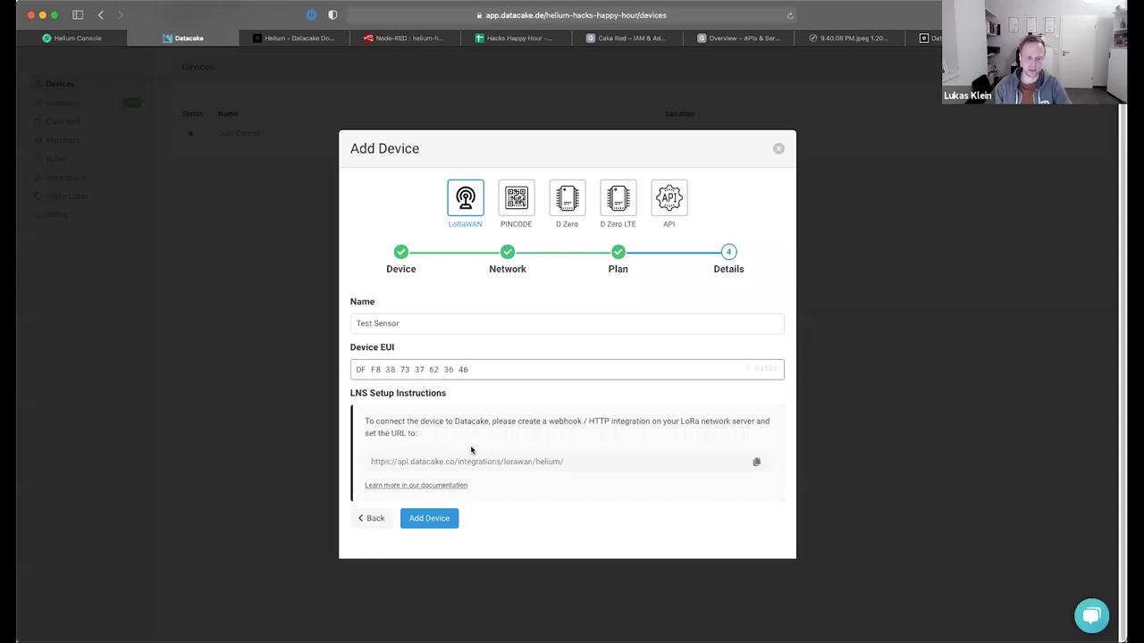
Step: Add the Test Sensor device so its empty dashboard opens
{"action": "left_click", "coordinate": [434, 520]}
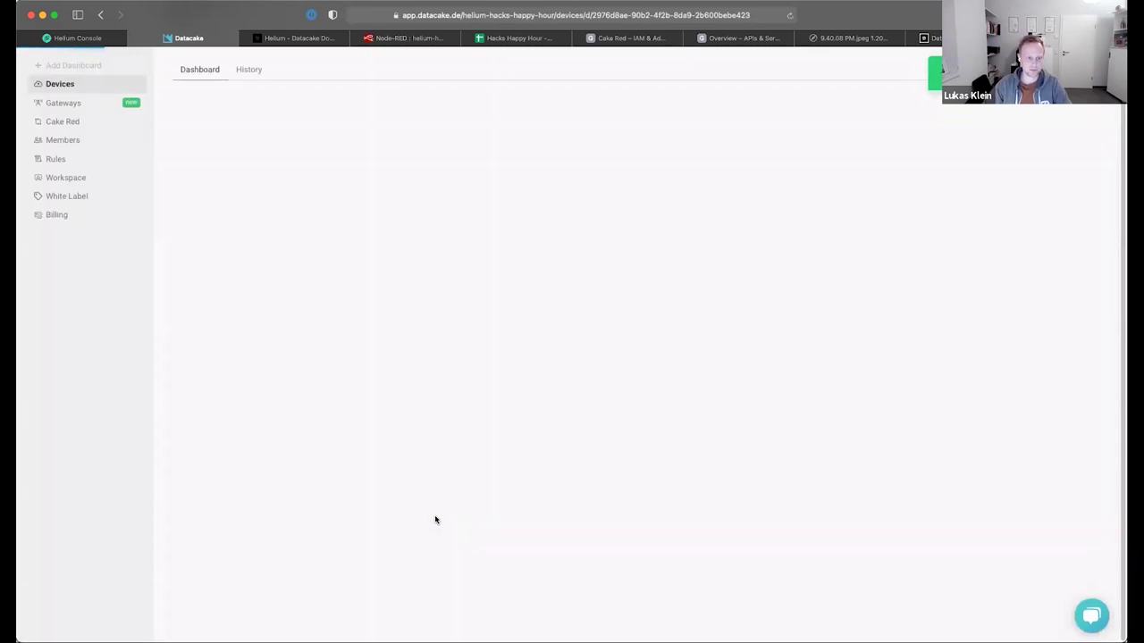
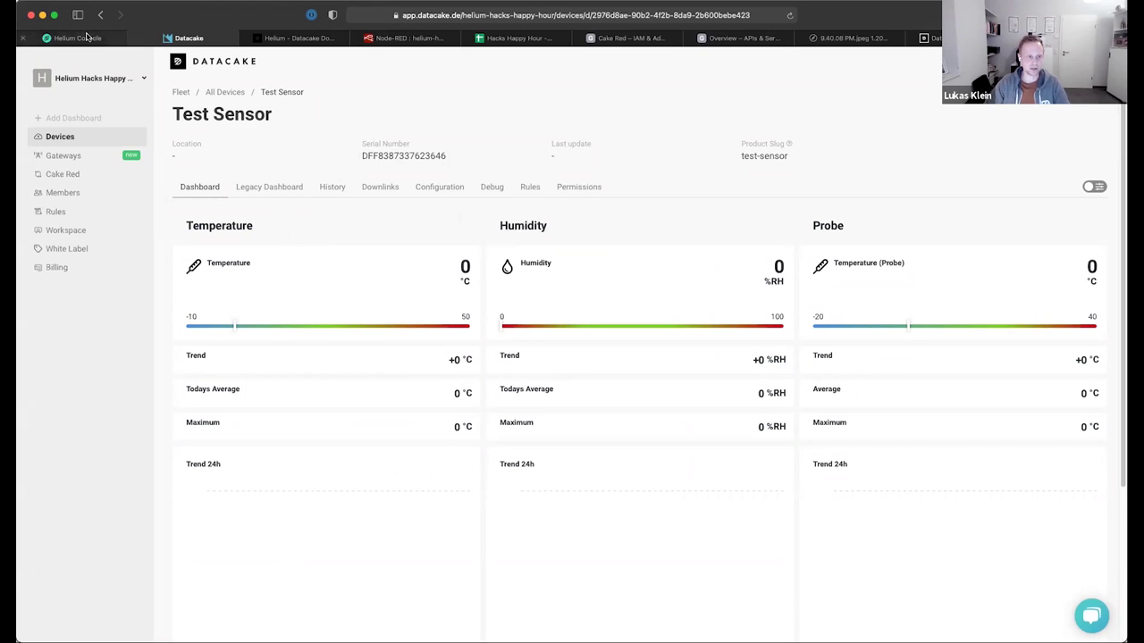
Step: Copy the Test Sensor's Helium webhook URL from its Configuration, then switch to the Helium Console tab
{"action": "left_click", "coordinate": [447, 195]}
{"action": "scroll", "coordinate": [652, 444], "scroll_direction": "down", "scroll_amount": 10}
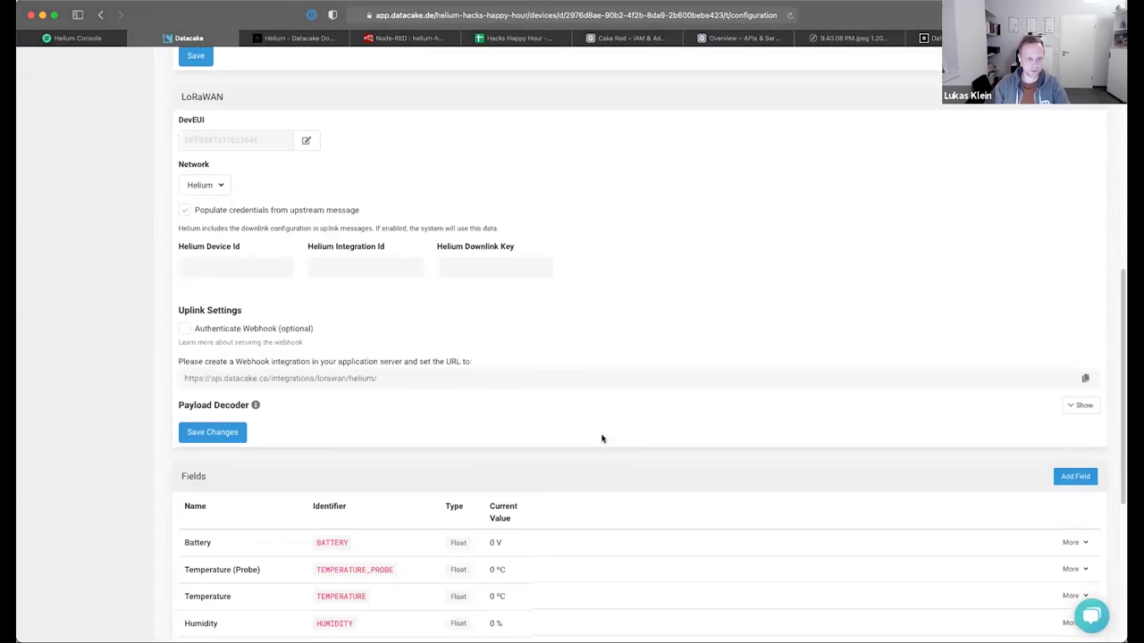
{"action": "triple_click", "coordinate": [281, 381]}
{"action": "left_click", "coordinate": [281, 380]}
{"action": "triple_click", "coordinate": [311, 378]}
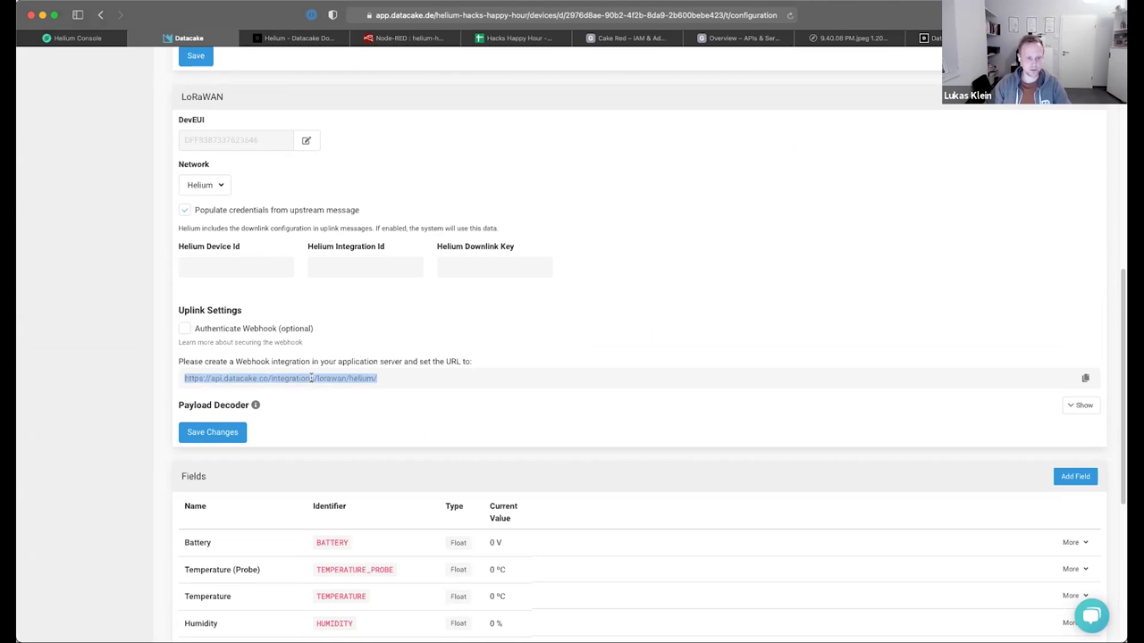
{"action": "left_click", "coordinate": [103, 42]}
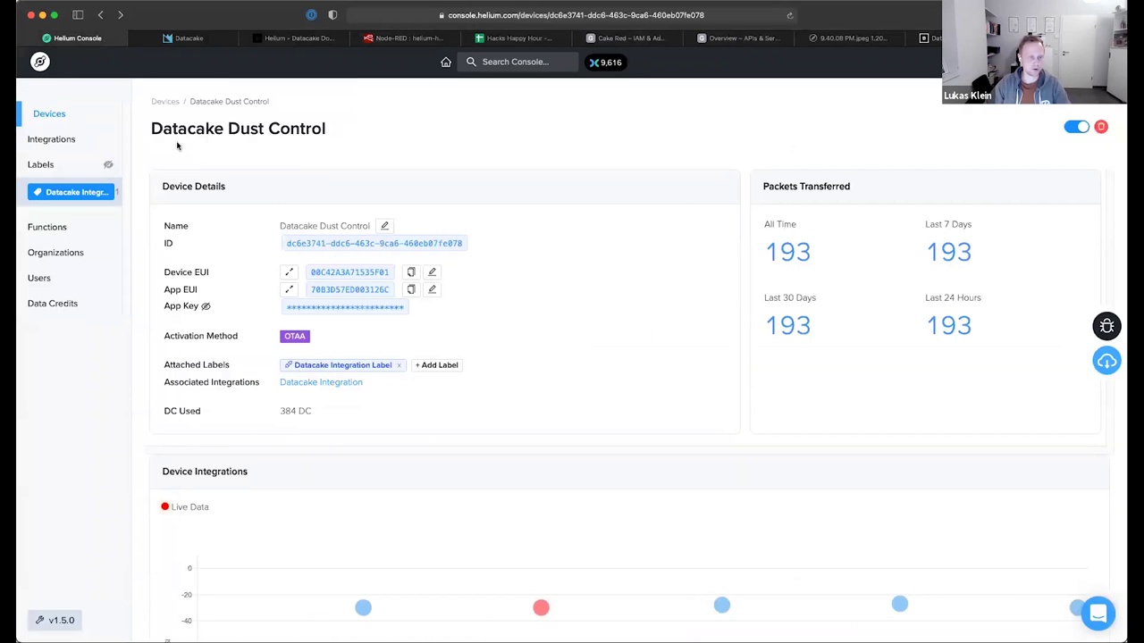
Step: Start a new HTTP integration in Helium Console with the Datacake webhook URL as the endpoint
{"action": "left_click", "coordinate": [54, 139]}
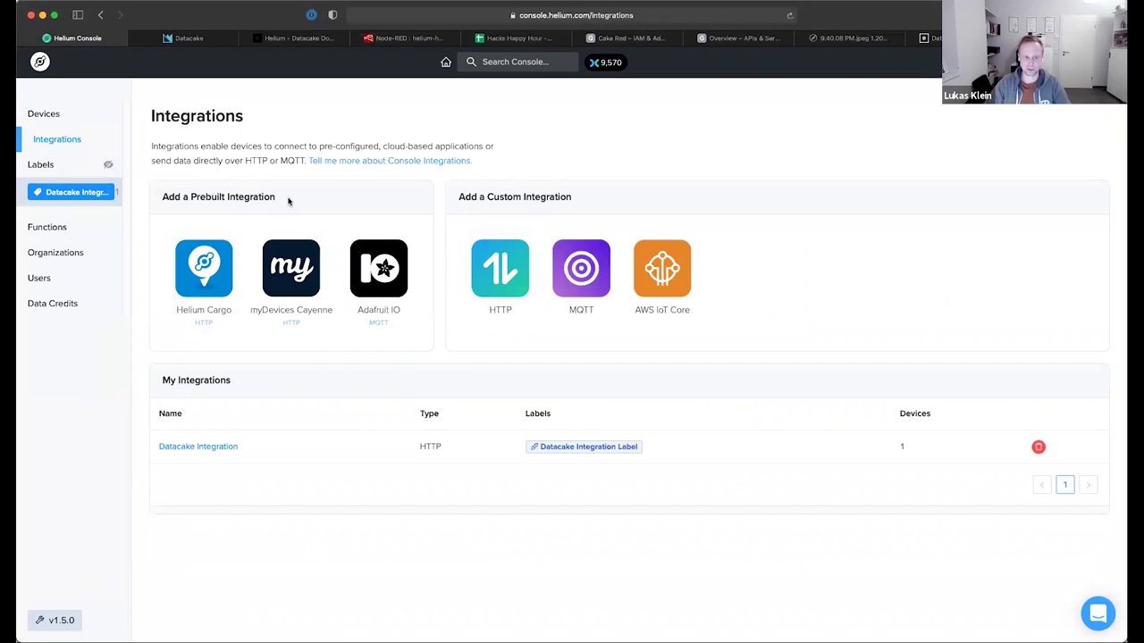
{"action": "left_click", "coordinate": [511, 277]}
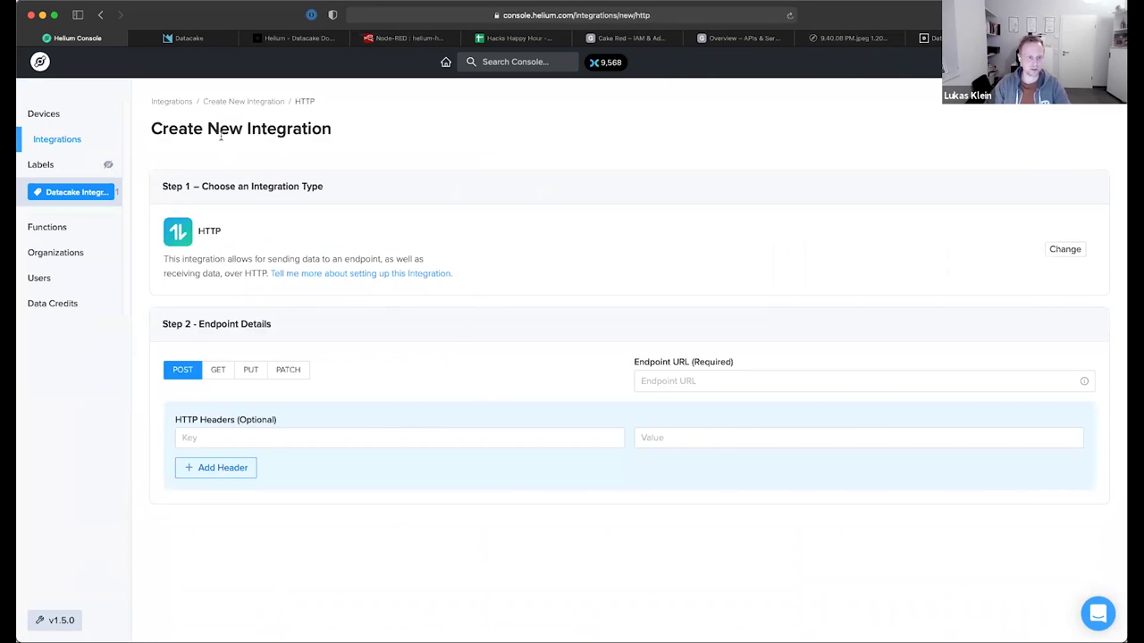
{"action": "left_click", "coordinate": [670, 382]}
{"action": "type", "text": "https://api.datacake.co/integrations/lorawan/helium/"}
Step: Go to the Integration Name field, then open the Datacake Integration label page
{"action": "scroll", "coordinate": [350, 352], "scroll_direction": "down", "scroll_amount": 1}
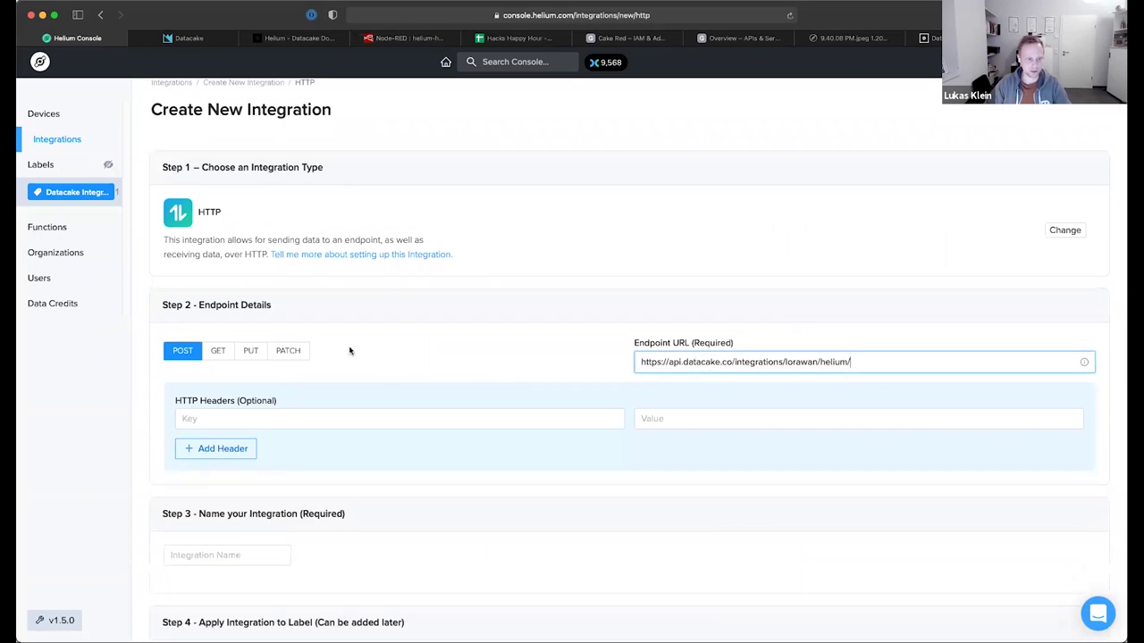
{"action": "scroll", "coordinate": [374, 350], "scroll_direction": "down", "scroll_amount": 2}
{"action": "scroll", "coordinate": [508, 386], "scroll_direction": "down", "scroll_amount": 2}
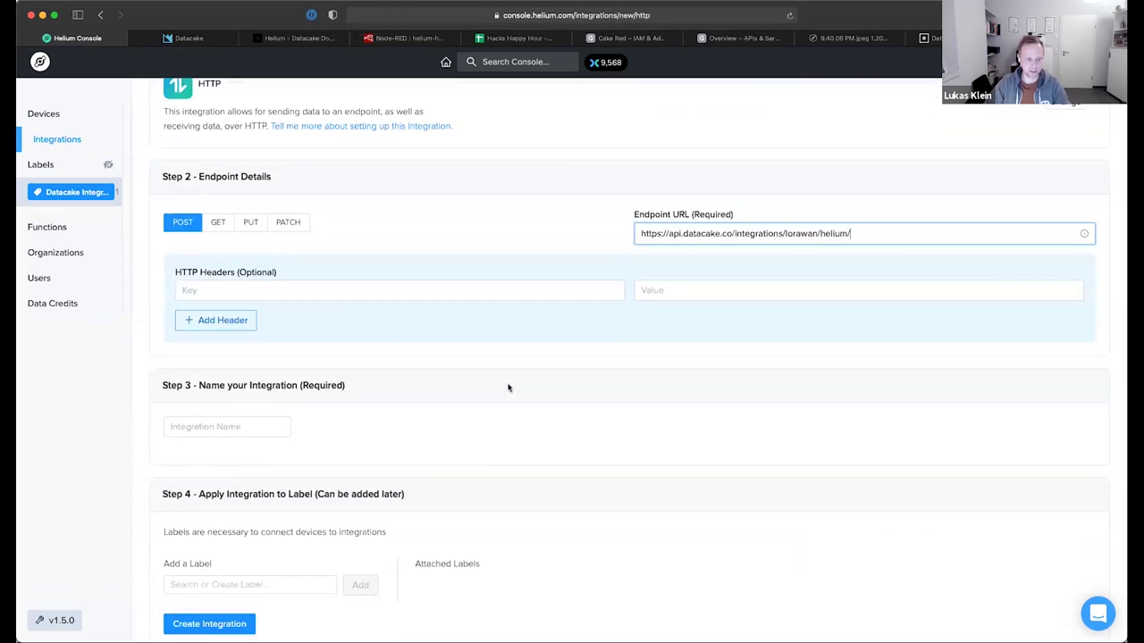
{"action": "left_click", "coordinate": [254, 413]}
{"action": "scroll", "coordinate": [268, 312], "scroll_direction": "up", "scroll_amount": 1}
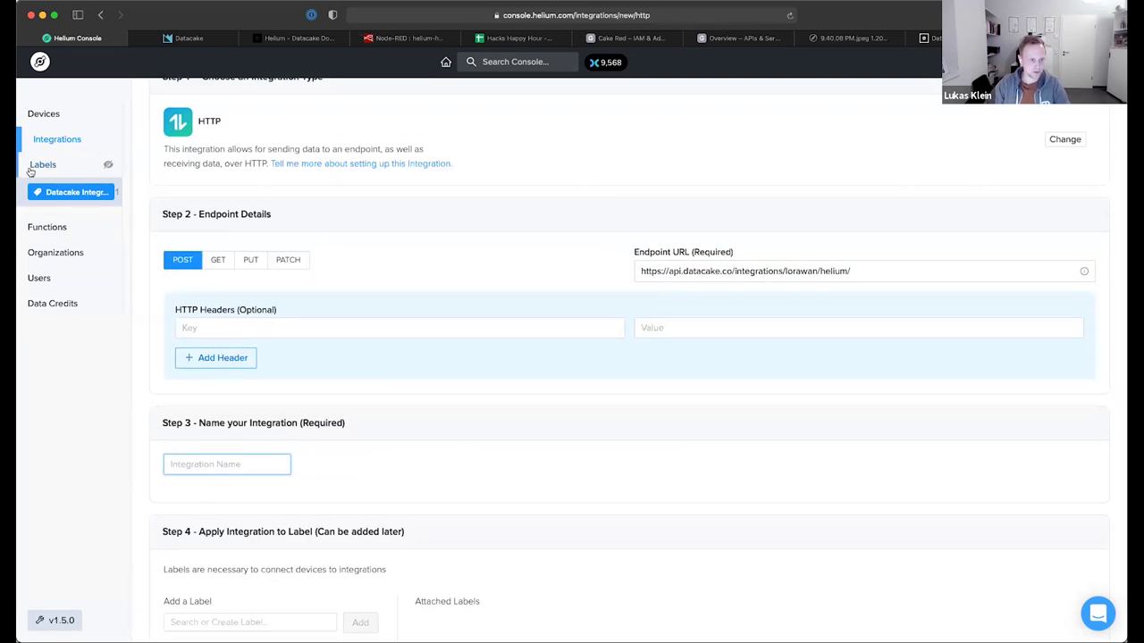
{"action": "left_click", "coordinate": [53, 192]}
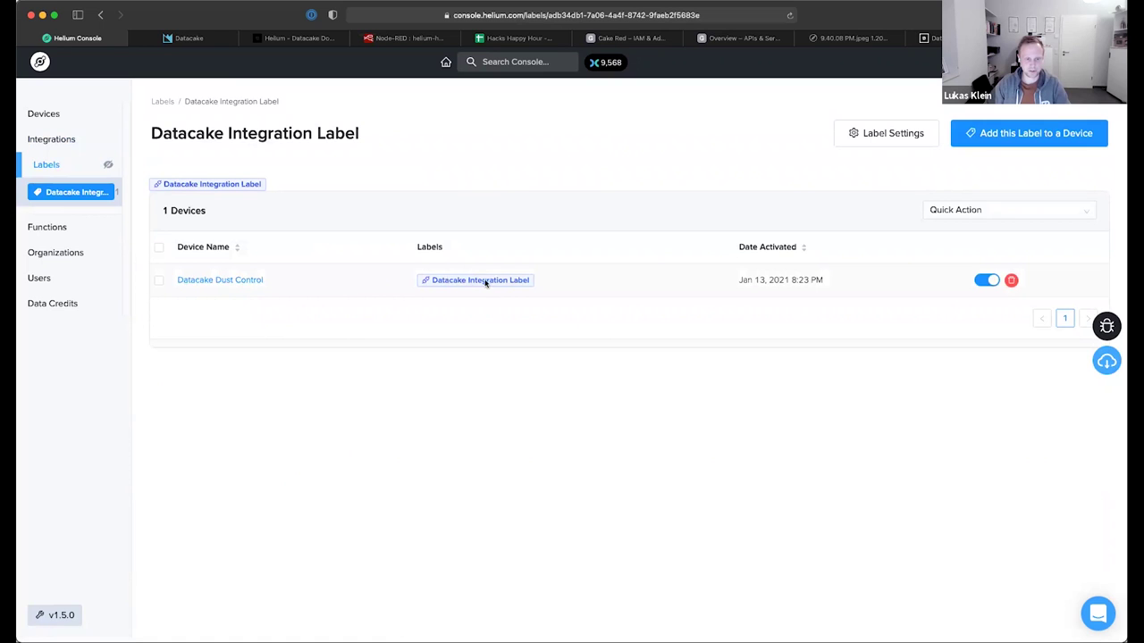
{"action": "left_click", "coordinate": [45, 114]}
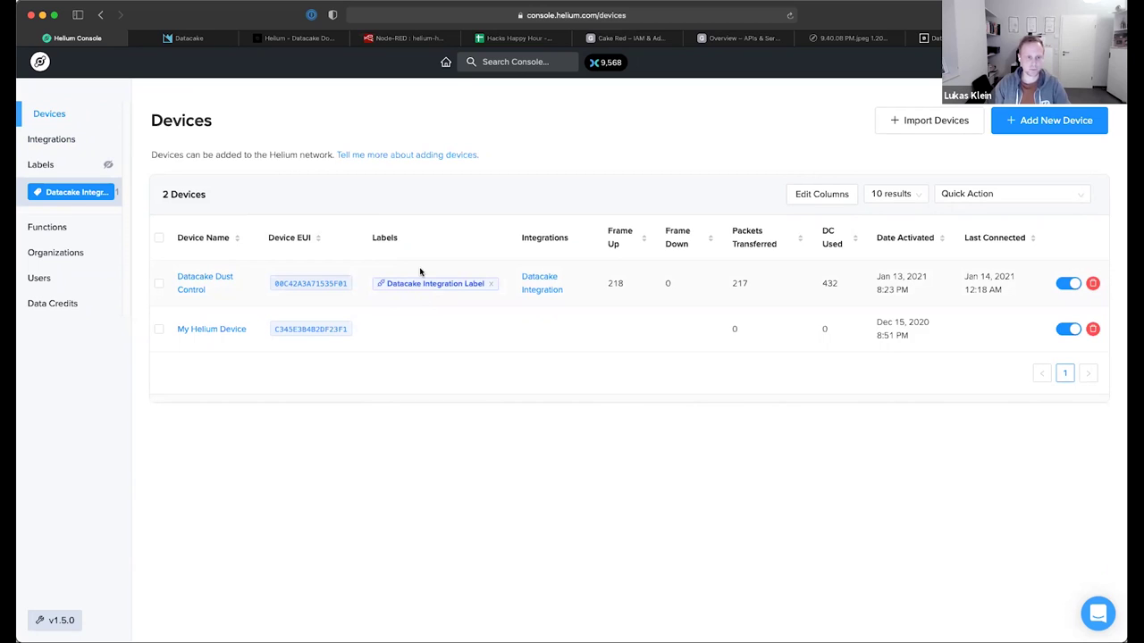
{"action": "left_click", "coordinate": [213, 38]}
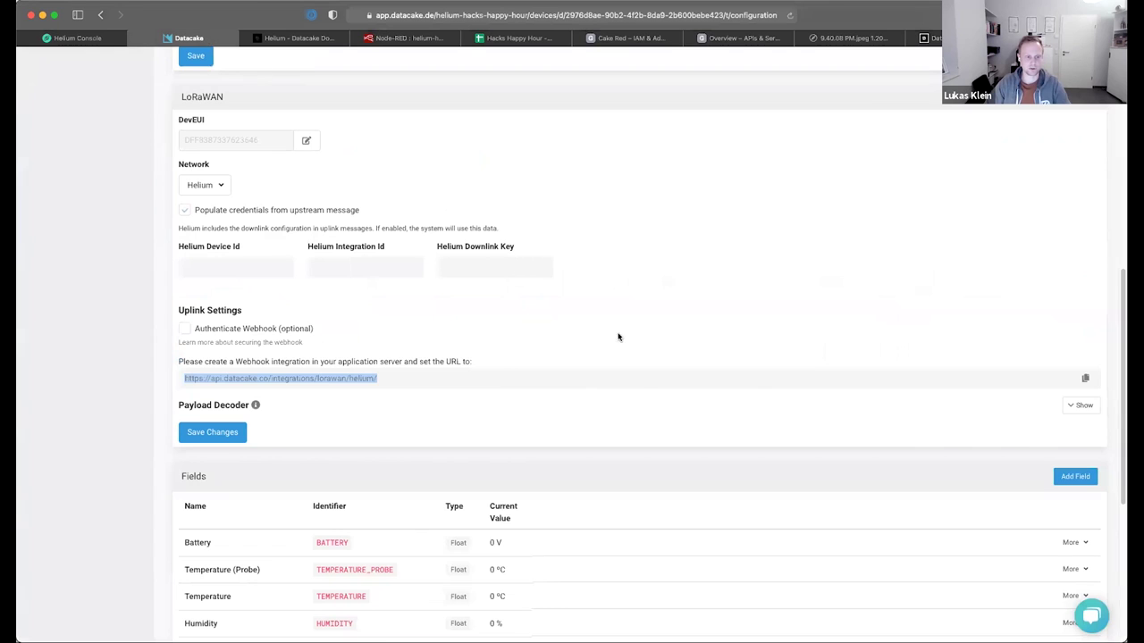
Step: Expand and review the Test Sensor's payload decoder code
{"action": "left_click", "coordinate": [618, 337]}
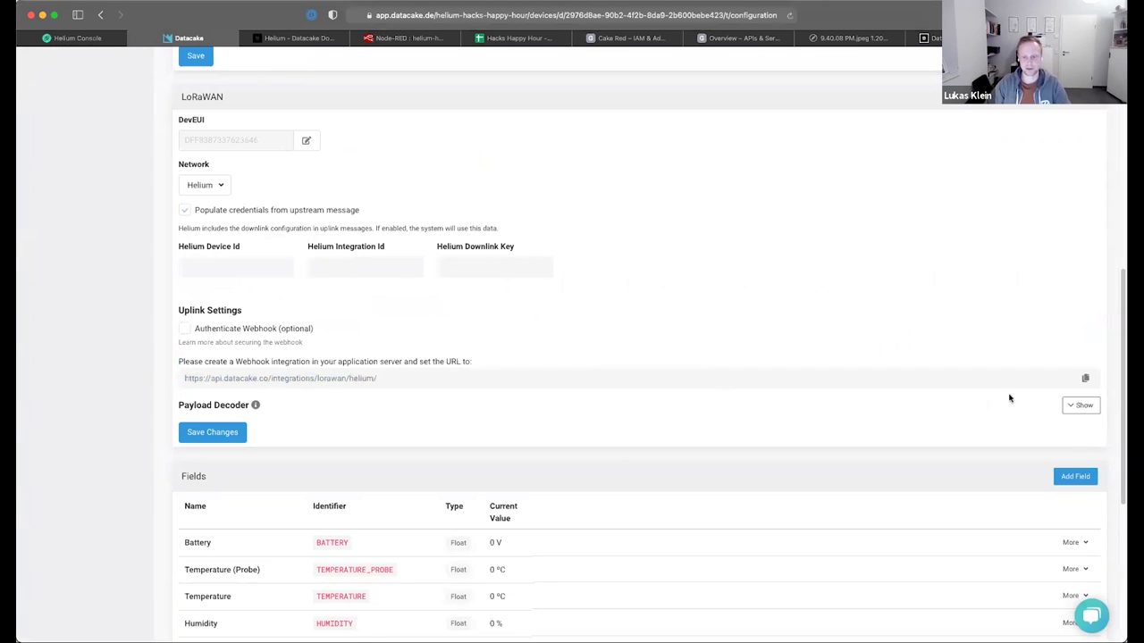
{"action": "left_click", "coordinate": [1081, 404]}
{"action": "scroll", "coordinate": [738, 311], "scroll_direction": "down", "scroll_amount": 10}
{"action": "scroll", "coordinate": [467, 354], "scroll_direction": "up", "scroll_amount": 6}
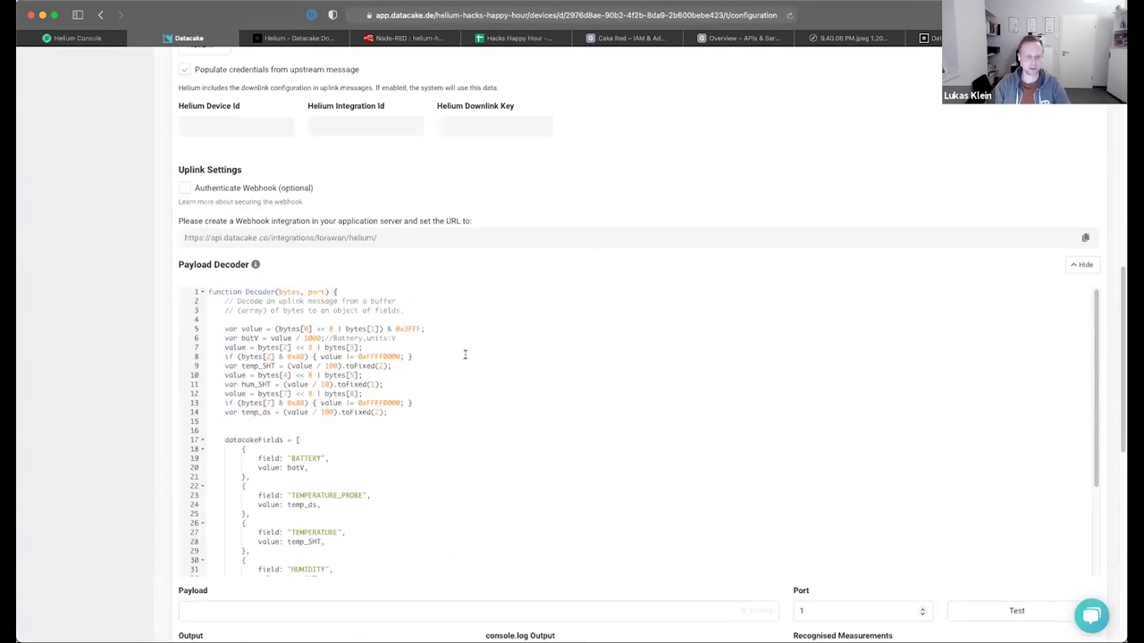
{"action": "scroll", "coordinate": [465, 355], "scroll_direction": "up", "scroll_amount": 10}
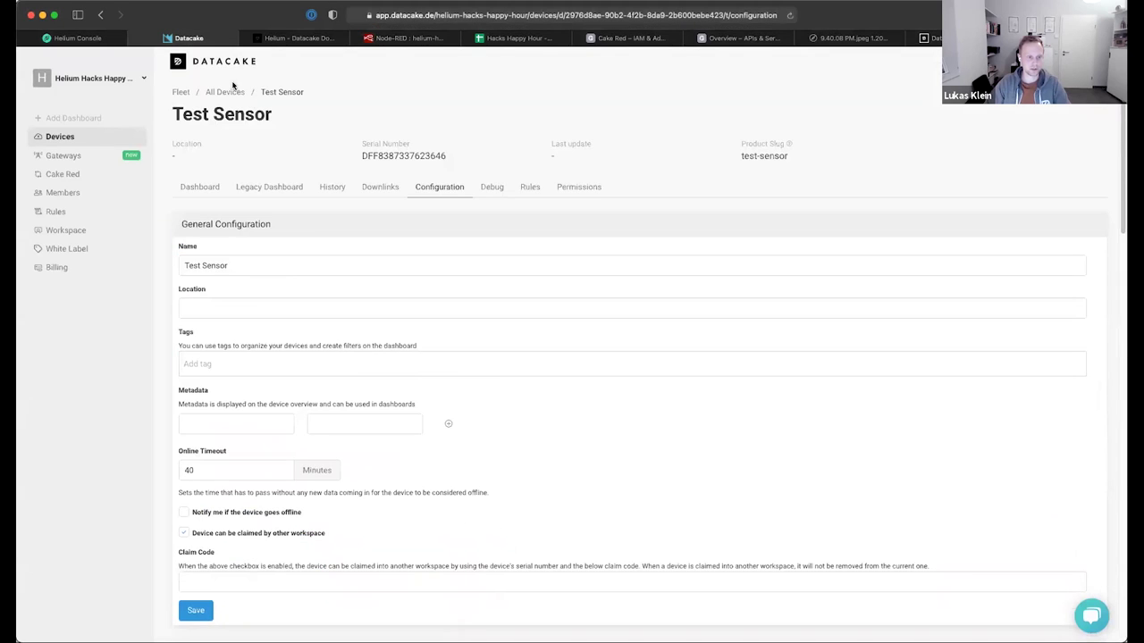
Step: Open the Dust Control configuration to inspect its 40-minute Online Timeout and LoRaWAN Helium IDs
{"action": "left_click", "coordinate": [228, 92]}
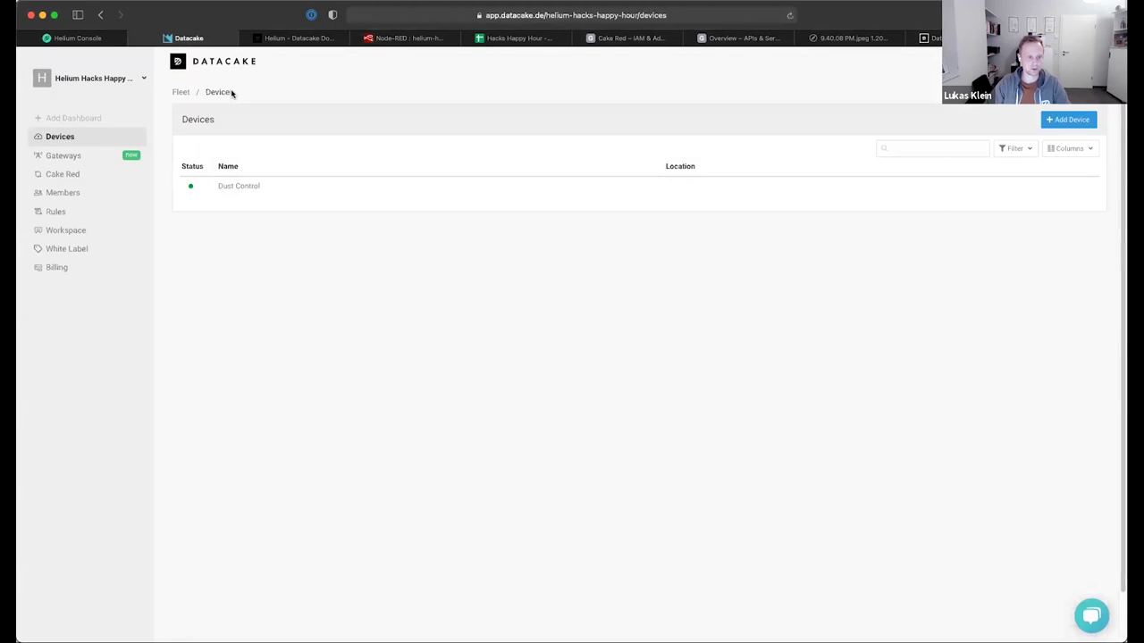
{"action": "left_click", "coordinate": [251, 189]}
{"action": "left_click", "coordinate": [449, 191]}
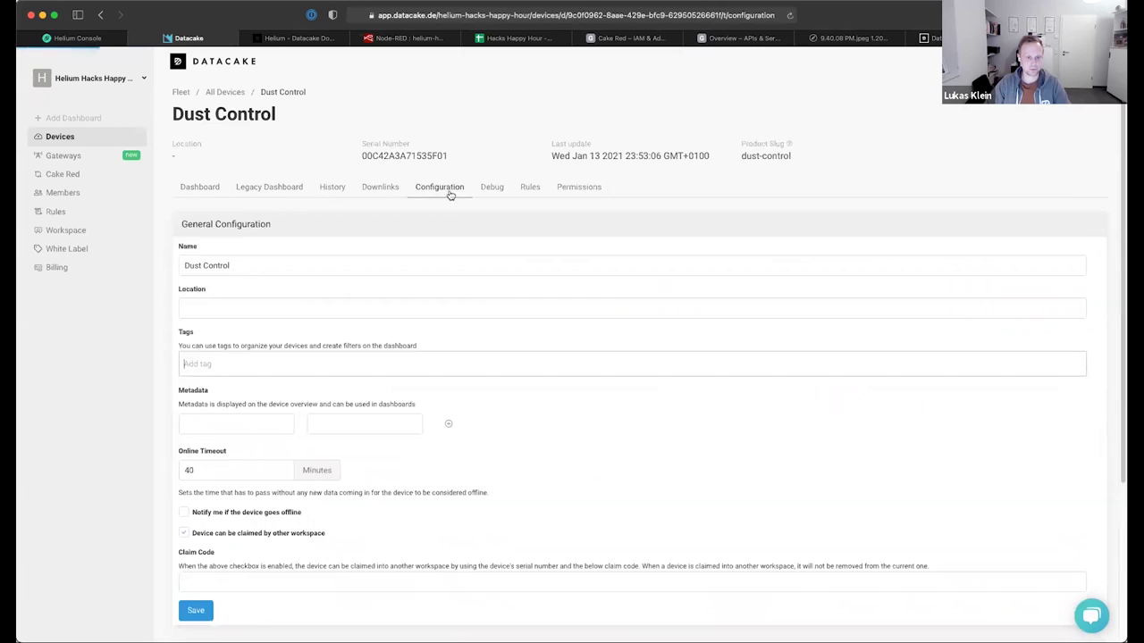
{"action": "scroll", "coordinate": [643, 329], "scroll_direction": "down", "scroll_amount": 5}
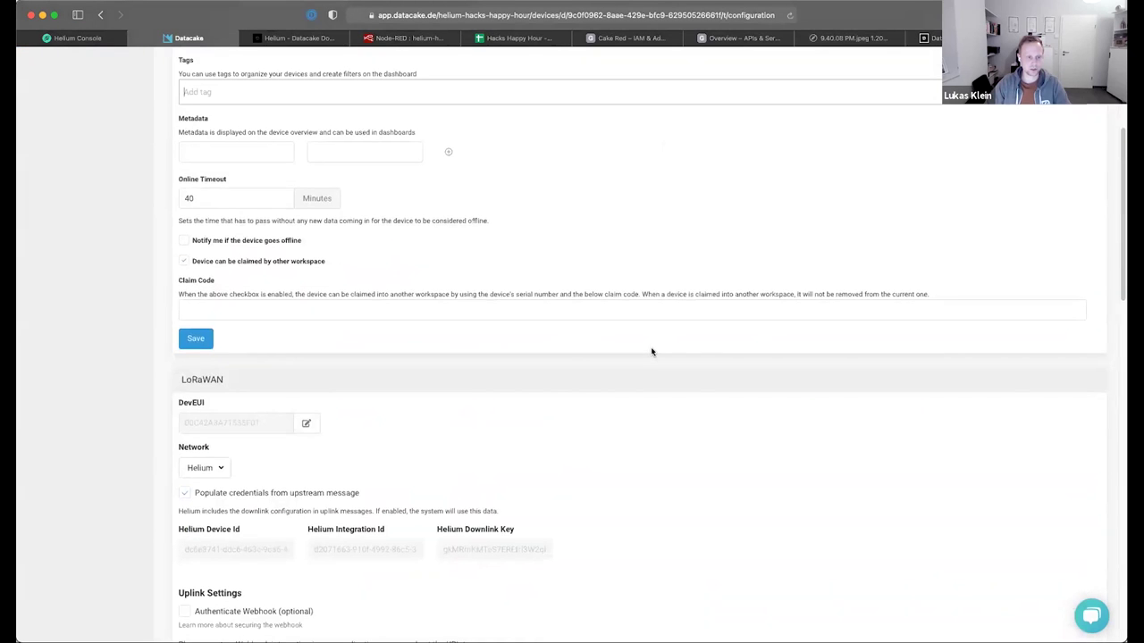
{"action": "scroll", "coordinate": [652, 352], "scroll_direction": "up", "scroll_amount": 3}
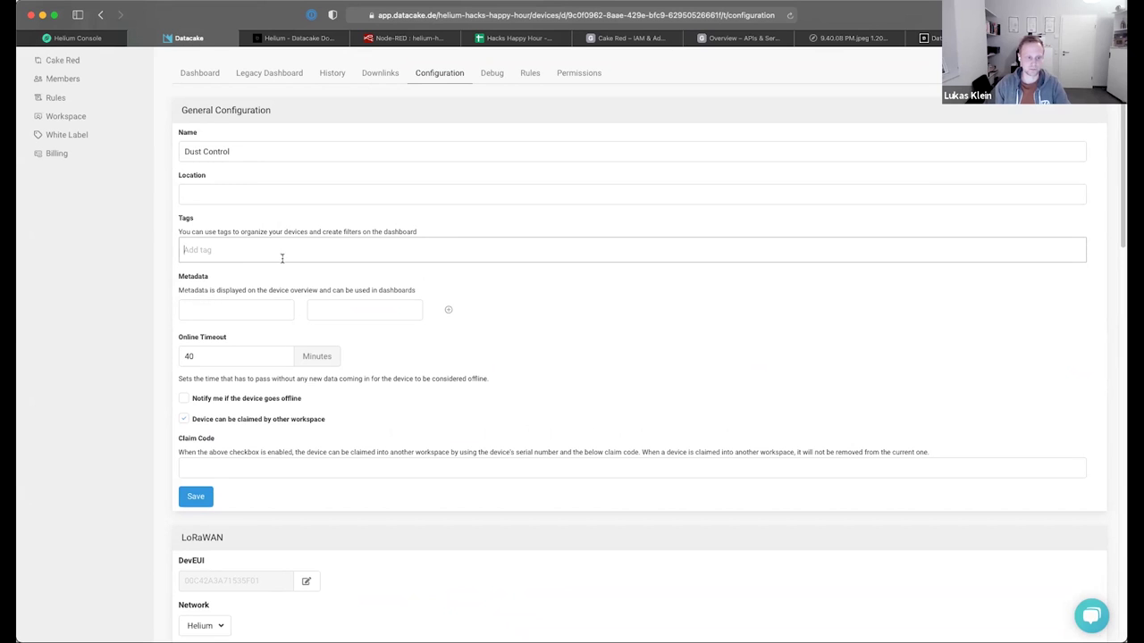
{"action": "scroll", "coordinate": [340, 356], "scroll_direction": "down", "scroll_amount": 1}
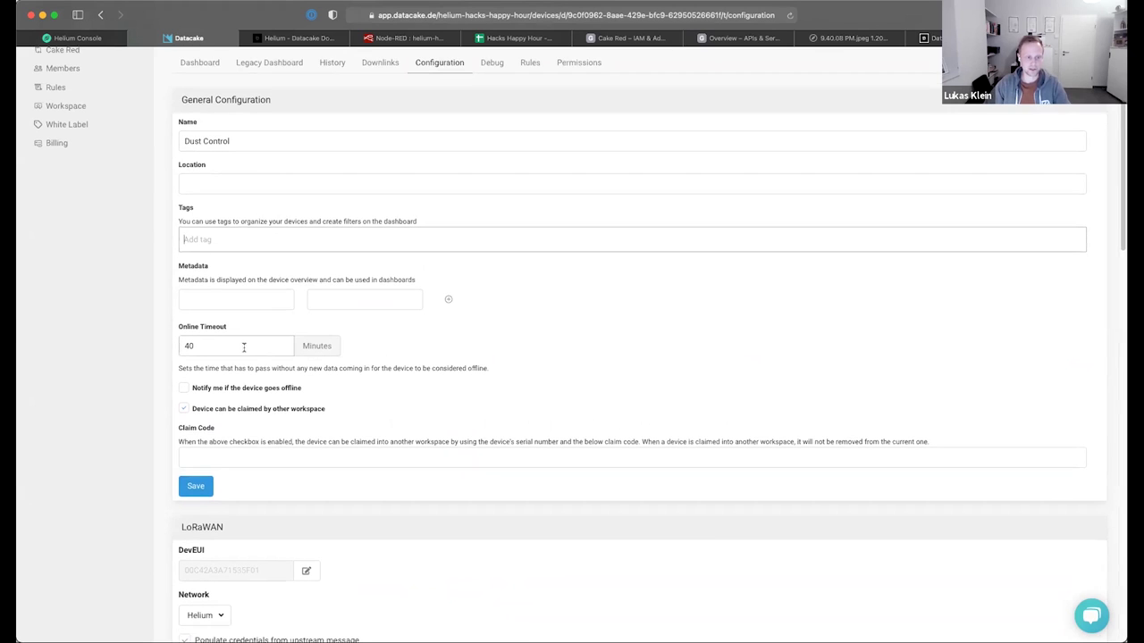
{"action": "left_click", "coordinate": [258, 339]}
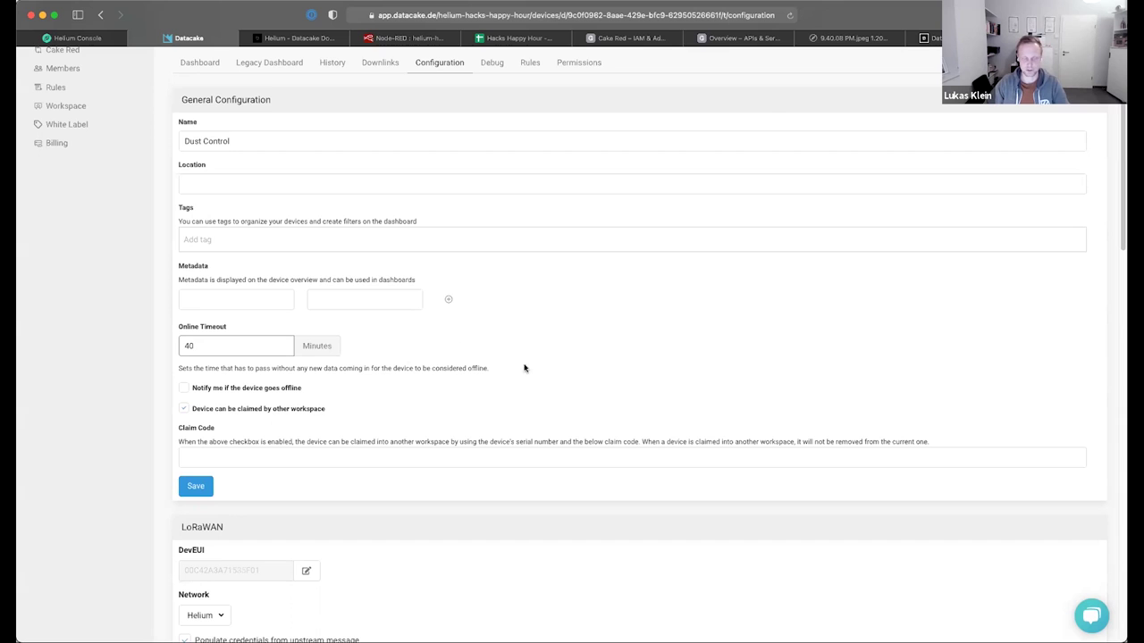
{"action": "scroll", "coordinate": [533, 376], "scroll_direction": "down", "scroll_amount": 2}
{"action": "scroll", "coordinate": [614, 451], "scroll_direction": "down", "scroll_amount": 5}
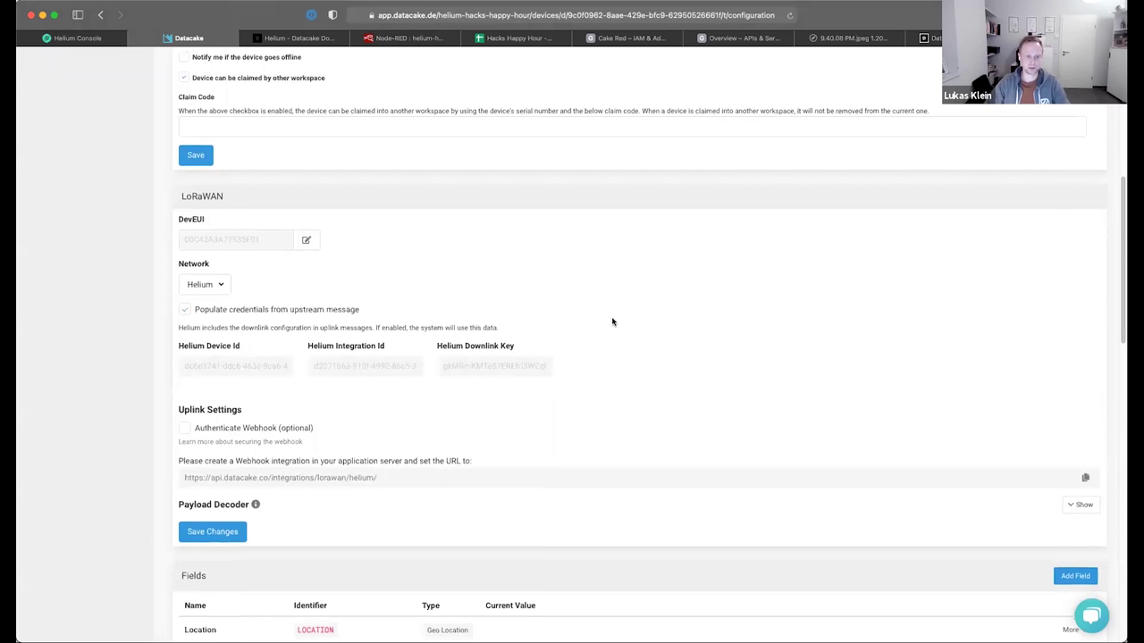
{"action": "scroll", "coordinate": [613, 319], "scroll_direction": "down", "scroll_amount": 1}
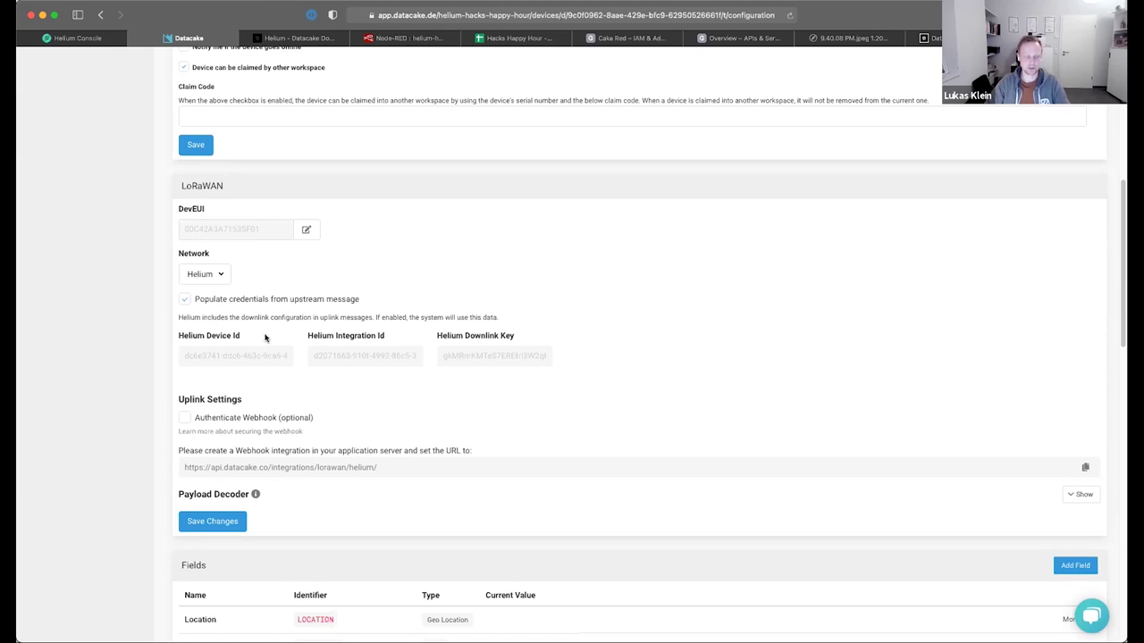
{"action": "left_click", "coordinate": [203, 299]}
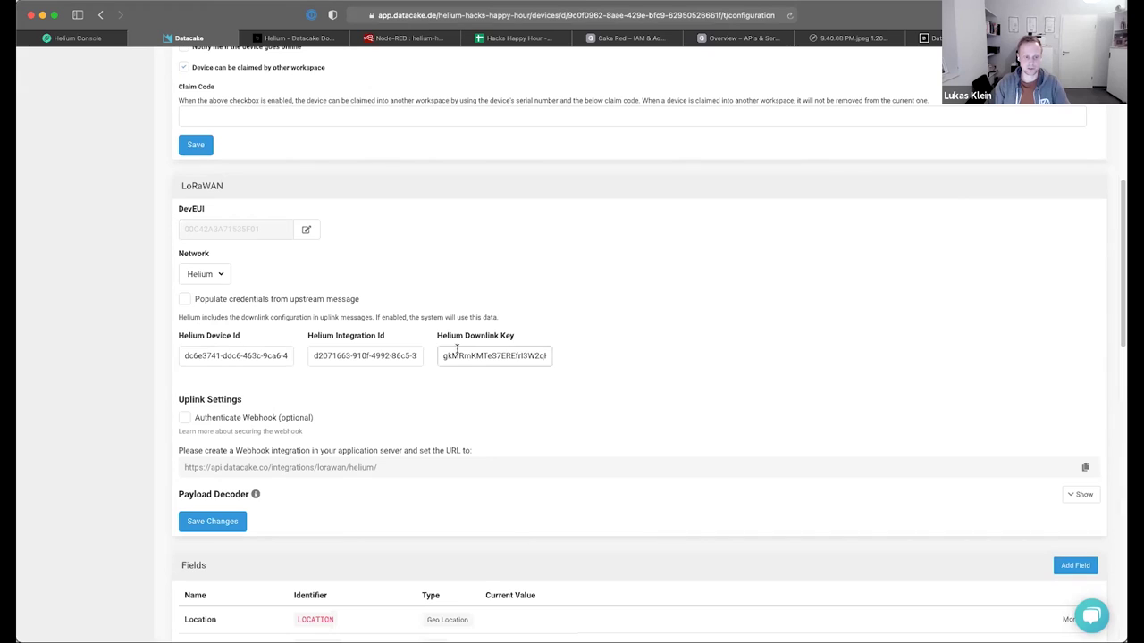
{"action": "left_click", "coordinate": [240, 299]}
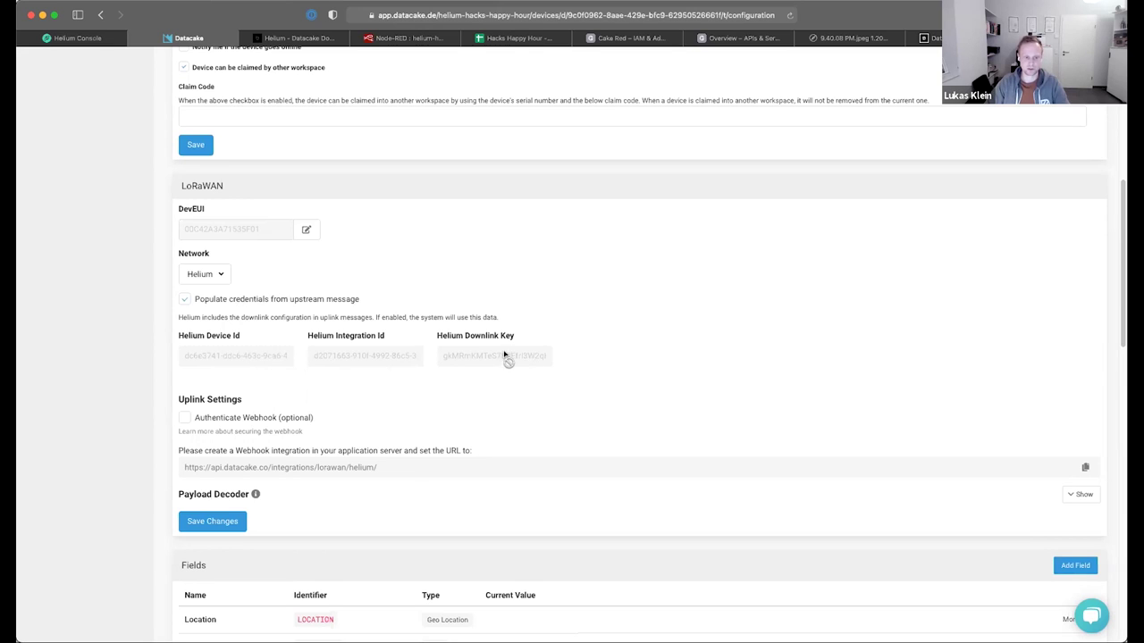
{"action": "scroll", "coordinate": [451, 375], "scroll_direction": "down", "scroll_amount": 2}
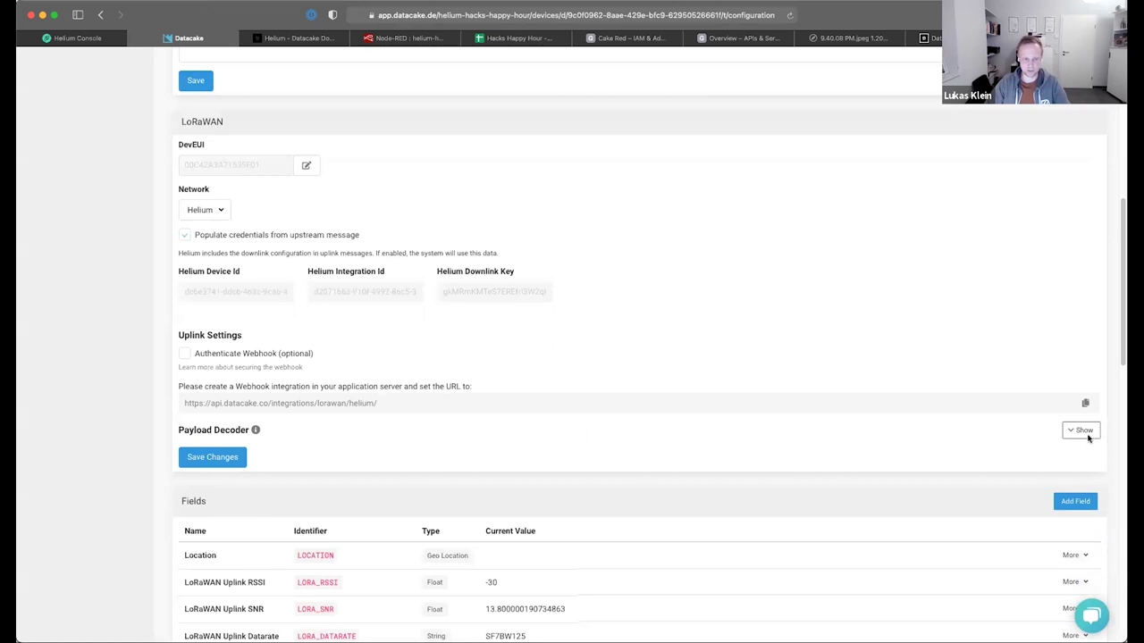
{"action": "left_click", "coordinate": [1081, 430]}
{"action": "scroll", "coordinate": [1081, 430], "scroll_direction": "down", "scroll_amount": 2}
{"action": "scroll", "coordinate": [670, 394], "scroll_direction": "up", "scroll_amount": 5}
{"action": "scroll", "coordinate": [120, 334], "scroll_direction": "down", "scroll_amount": 8}
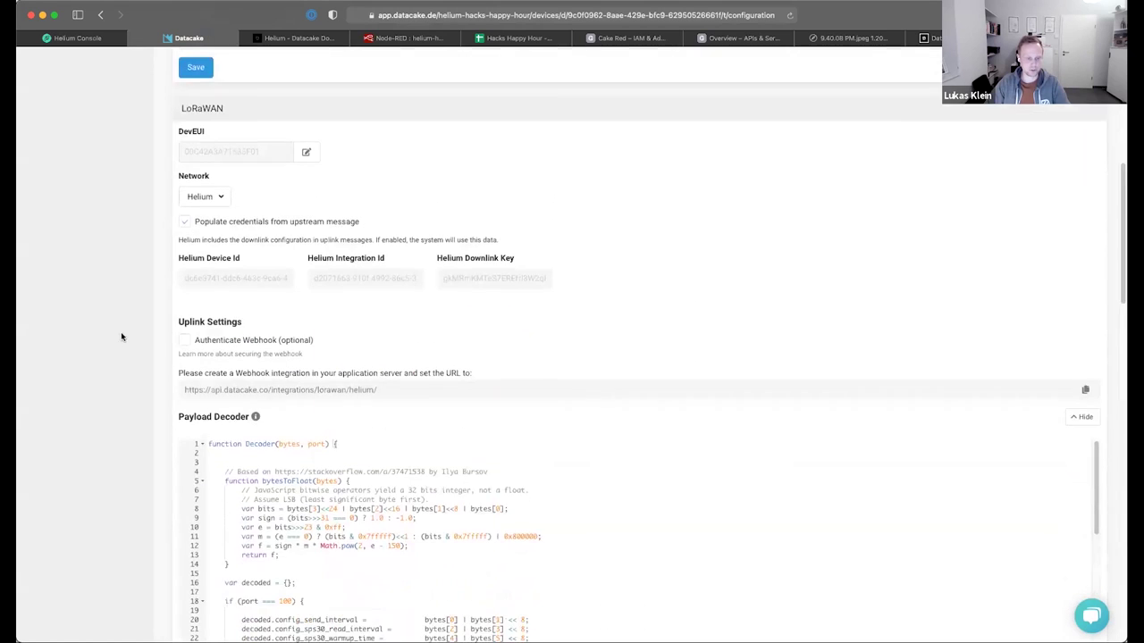
{"action": "scroll", "coordinate": [109, 272], "scroll_direction": "up", "scroll_amount": 3}
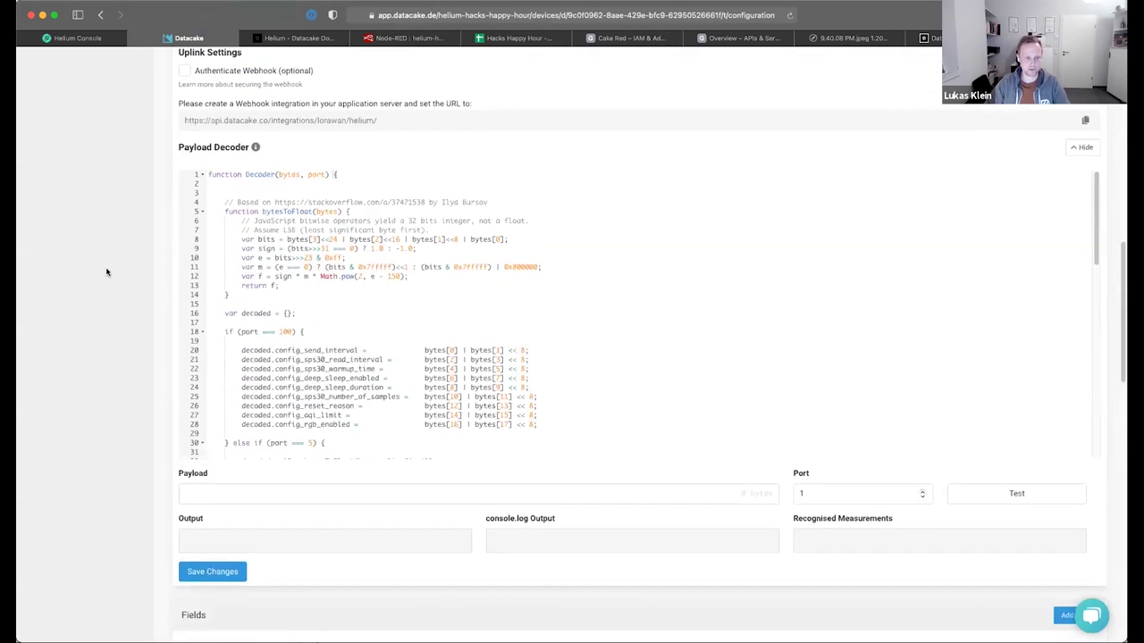
{"action": "scroll", "coordinate": [106, 277], "scroll_direction": "up", "scroll_amount": 1}
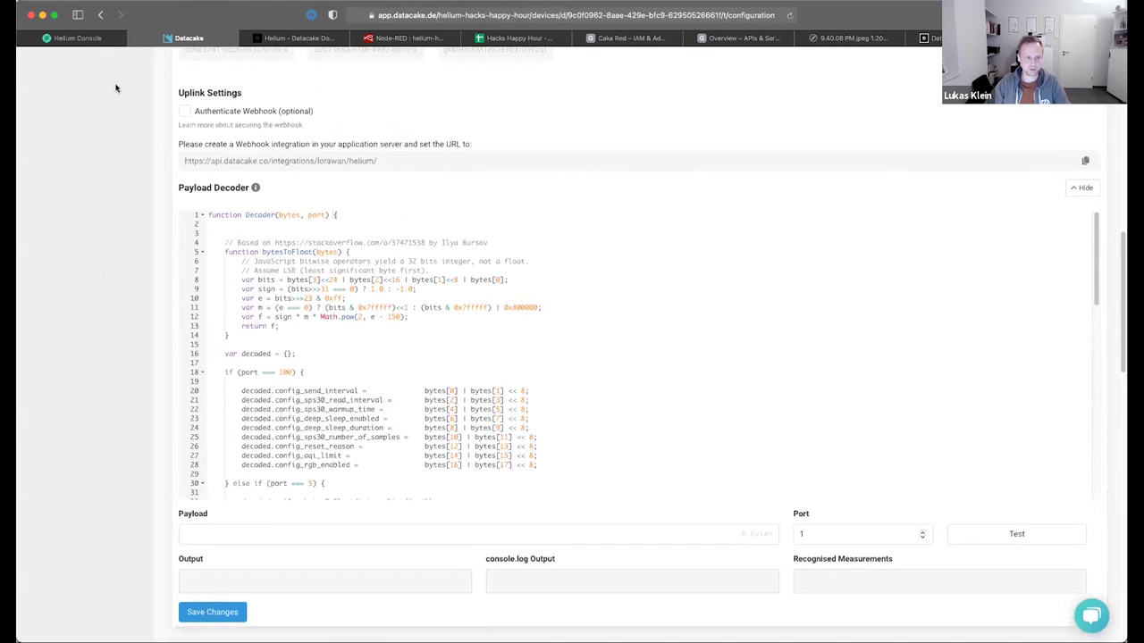
{"action": "scroll", "coordinate": [308, 152], "scroll_direction": "up", "scroll_amount": 10}
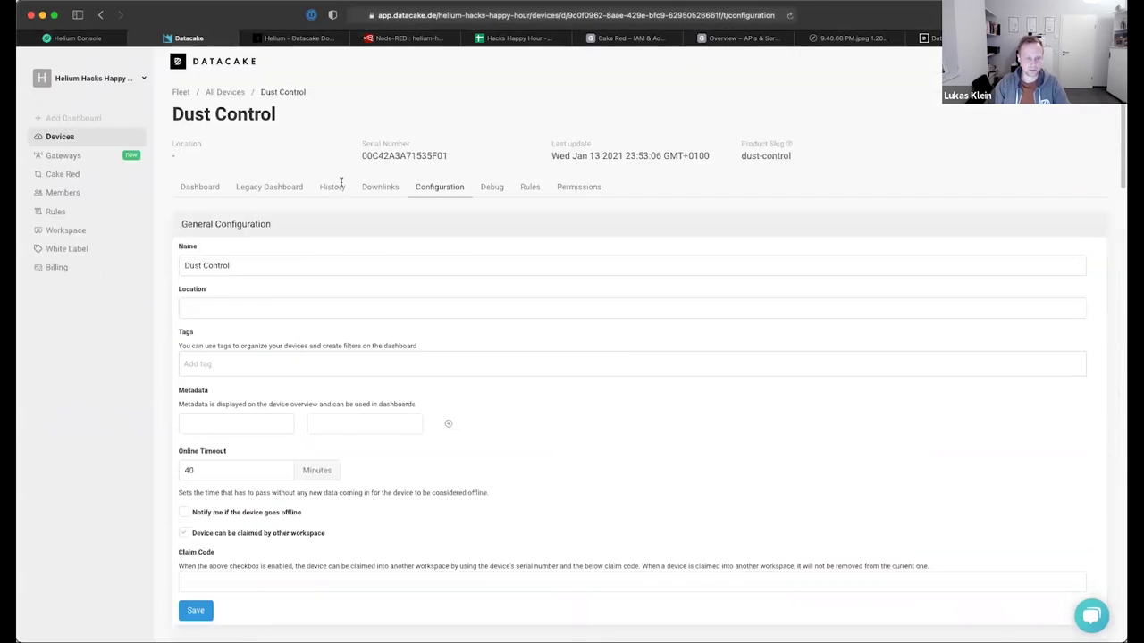
{"action": "scroll", "coordinate": [380, 240], "scroll_direction": "down", "scroll_amount": 11}
{"action": "scroll", "coordinate": [500, 299], "scroll_direction": "up", "scroll_amount": 2}
{"action": "scroll", "coordinate": [485, 295], "scroll_direction": "down", "scroll_amount": 5}
{"action": "scroll", "coordinate": [470, 304], "scroll_direction": "down", "scroll_amount": 3}
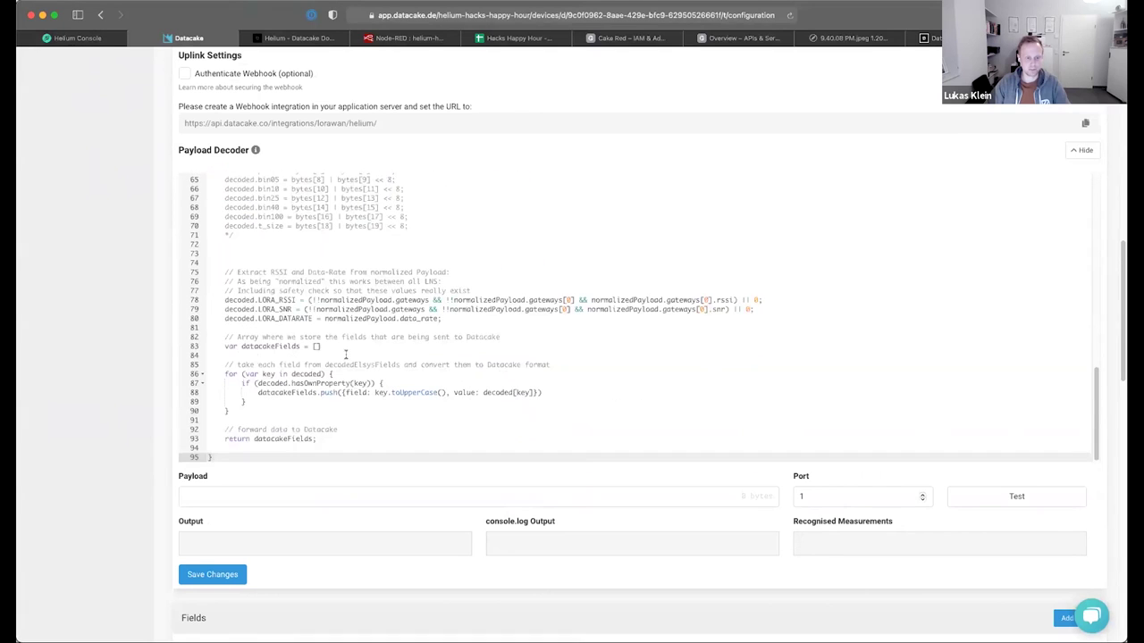
{"action": "scroll", "coordinate": [113, 334], "scroll_direction": "up", "scroll_amount": 2}
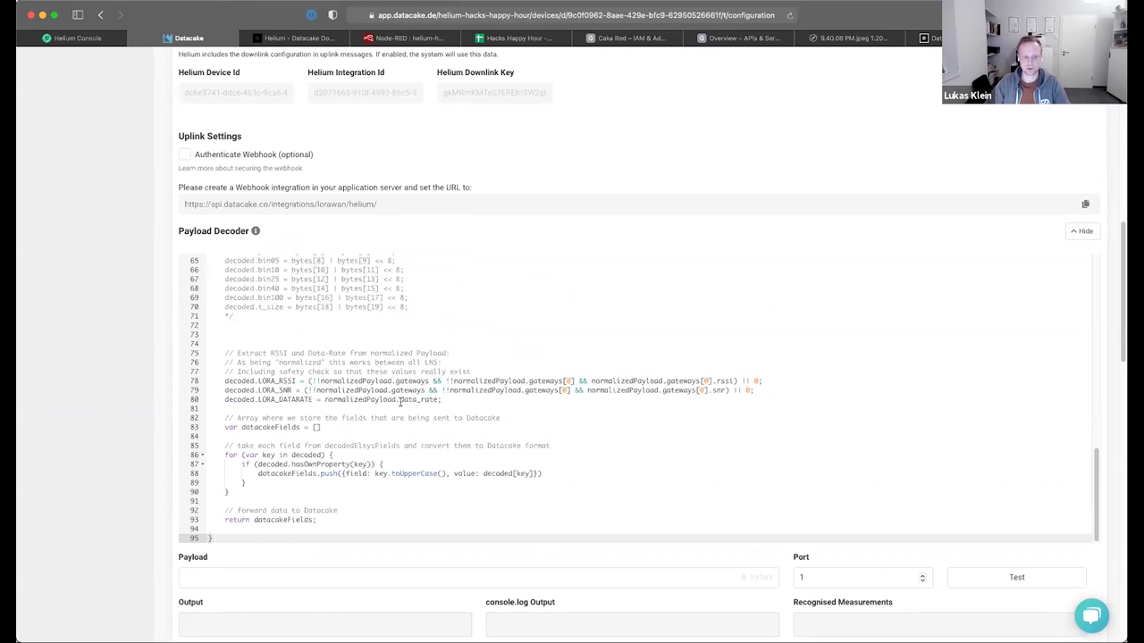
{"action": "left_click", "coordinate": [405, 464]}
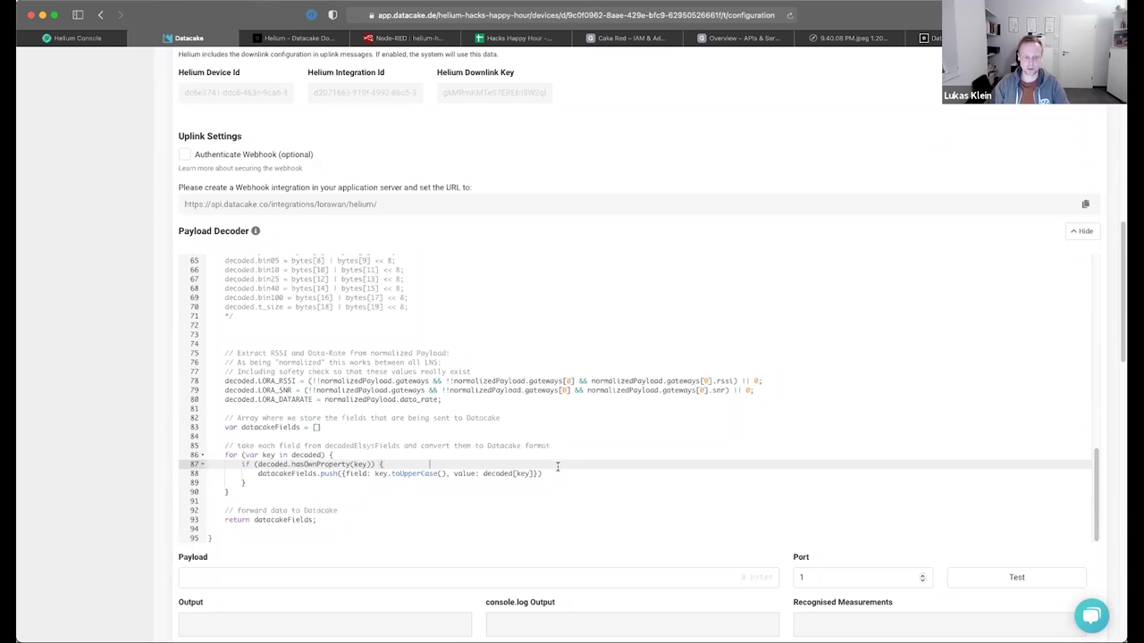
{"action": "scroll", "coordinate": [143, 388], "scroll_direction": "up", "scroll_amount": 1}
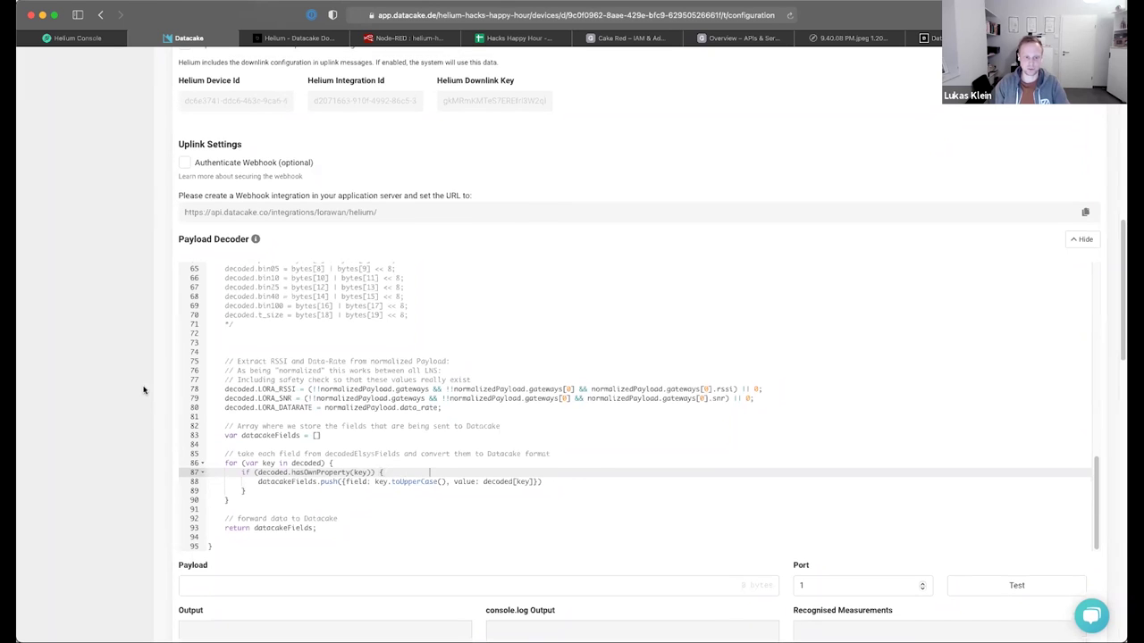
{"action": "scroll", "coordinate": [143, 390], "scroll_direction": "up", "scroll_amount": 15}
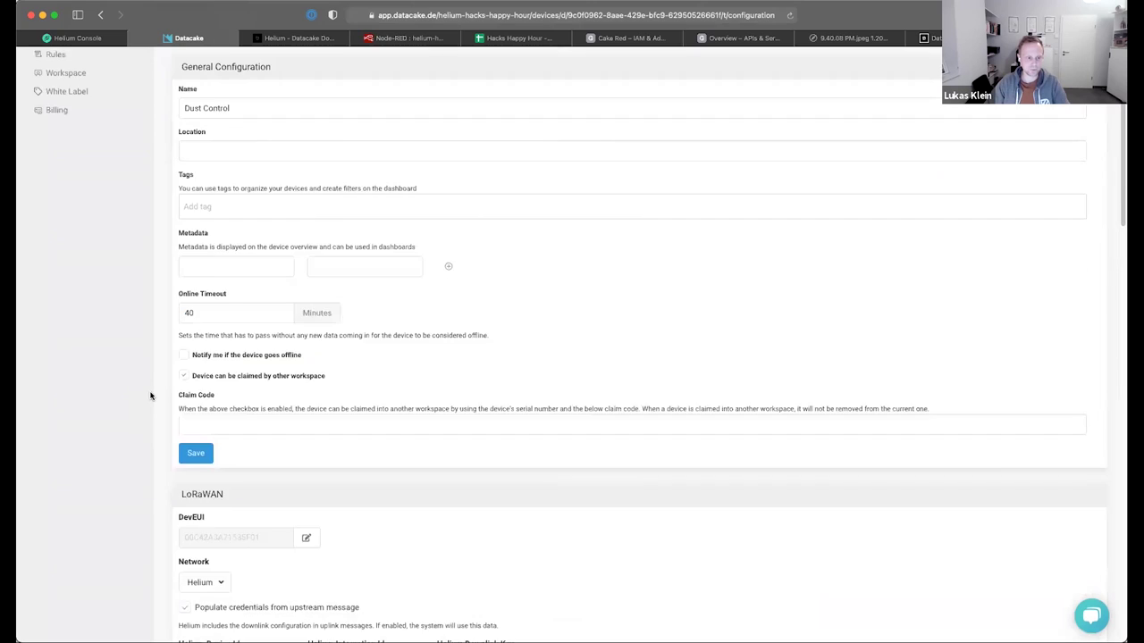
Step: Reload the Dust Control debug log and review the decoded PM10, PM25 and other measurements
{"action": "left_click", "coordinate": [486, 188]}
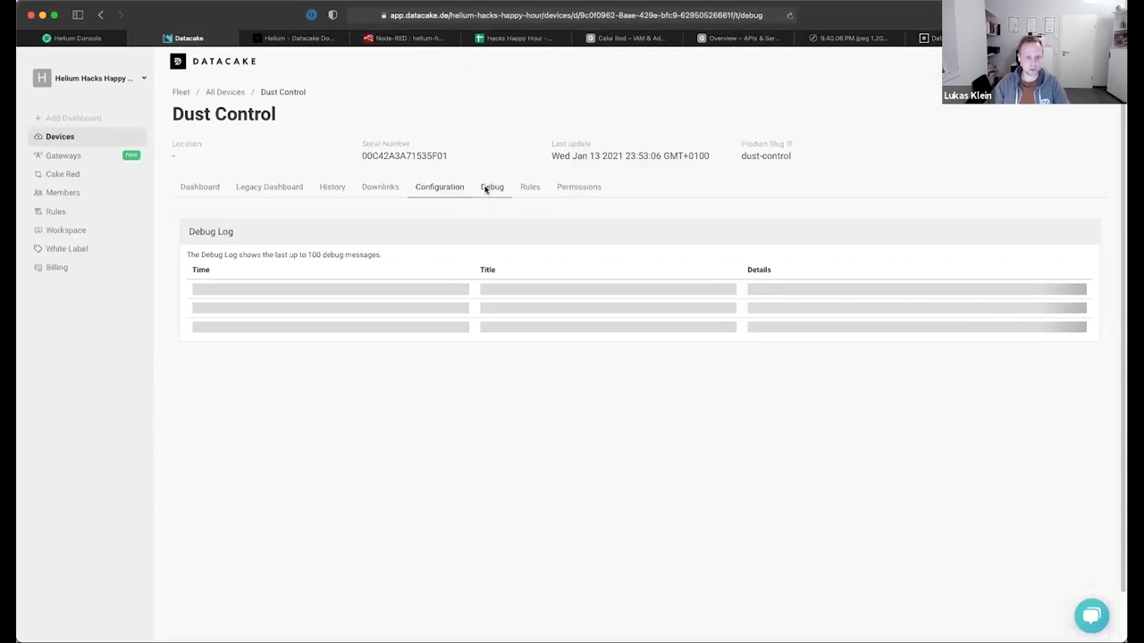
{"action": "scroll", "coordinate": [268, 375], "scroll_direction": "down", "scroll_amount": 8}
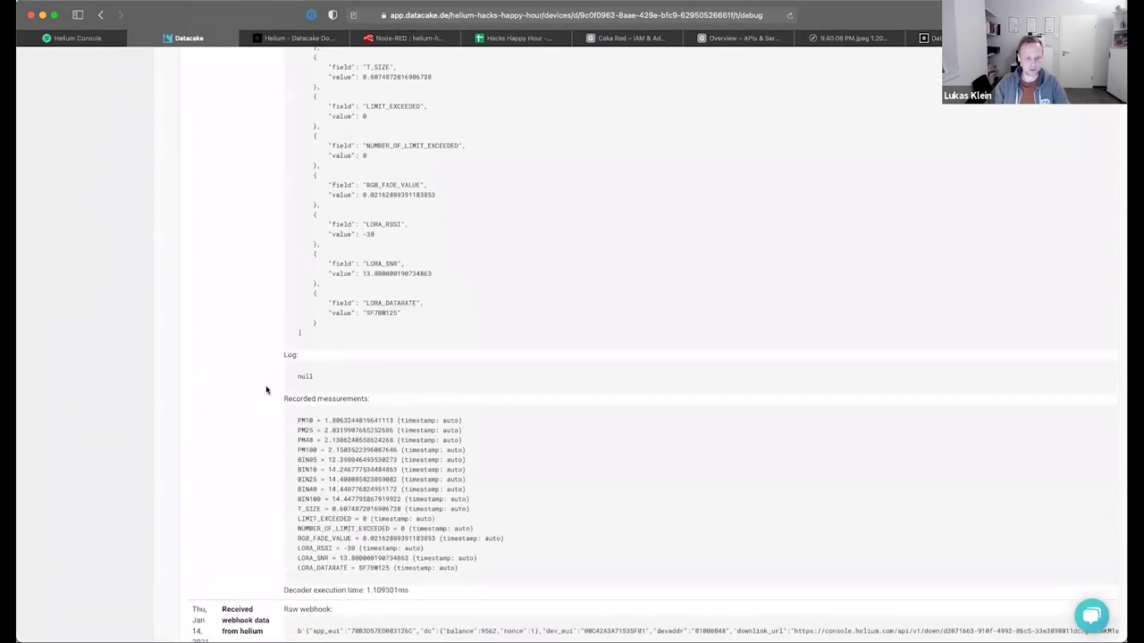
{"action": "key", "text": "super+r"}
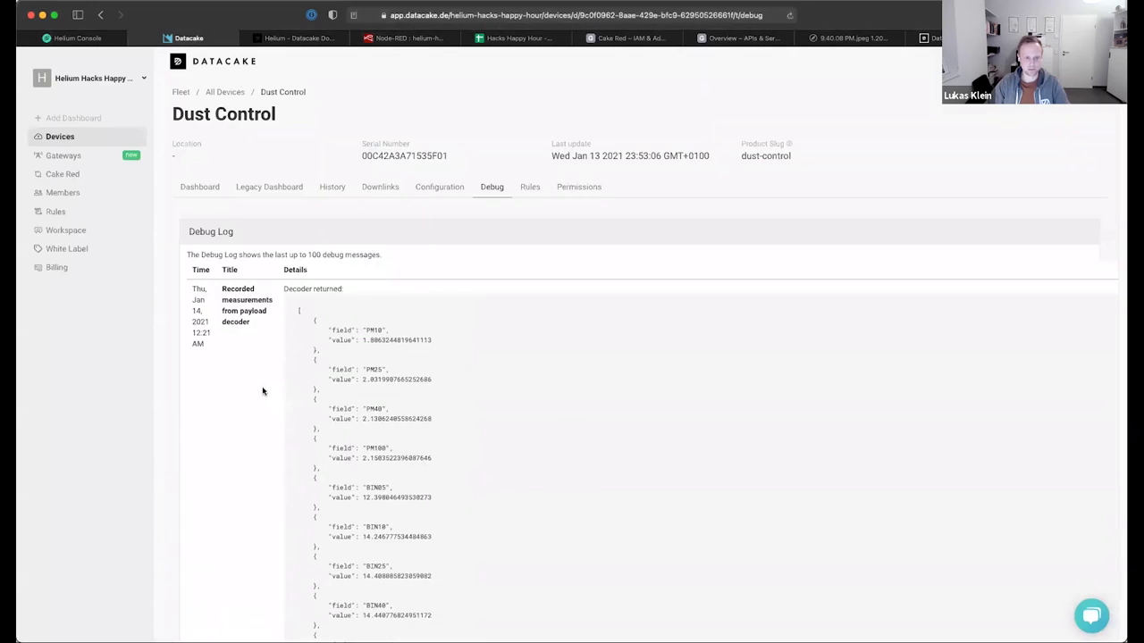
{"action": "scroll", "coordinate": [262, 390], "scroll_direction": "down", "scroll_amount": 6}
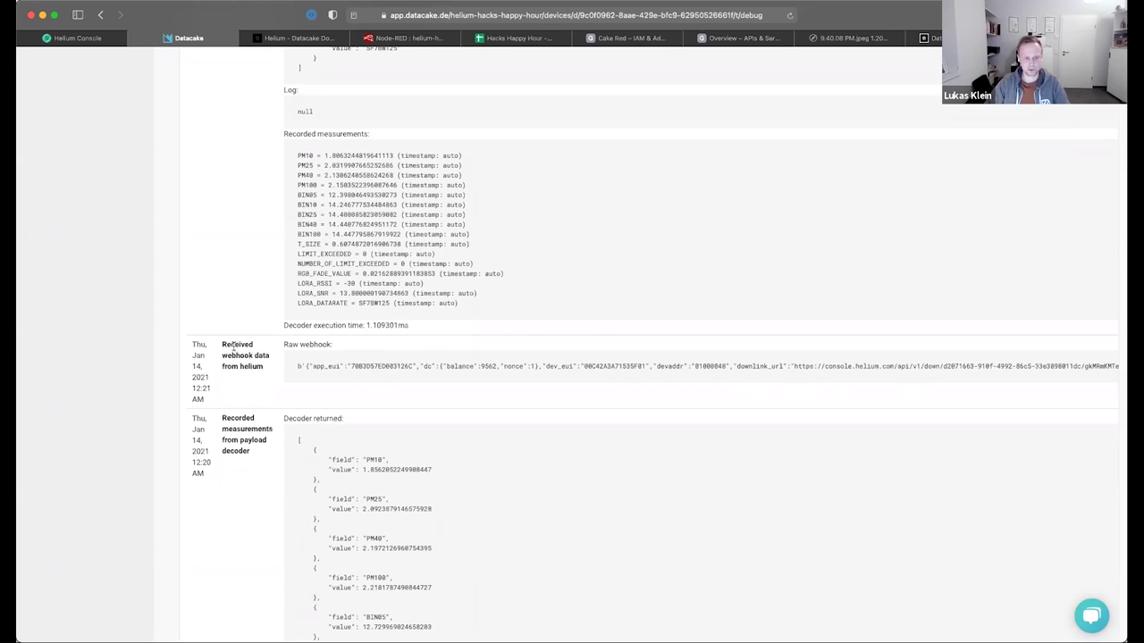
{"action": "scroll", "coordinate": [242, 350], "scroll_direction": "up", "scroll_amount": 10}
{"action": "scroll", "coordinate": [248, 380], "scroll_direction": "down", "scroll_amount": 5}
{"action": "scroll", "coordinate": [249, 382], "scroll_direction": "up", "scroll_amount": 2}
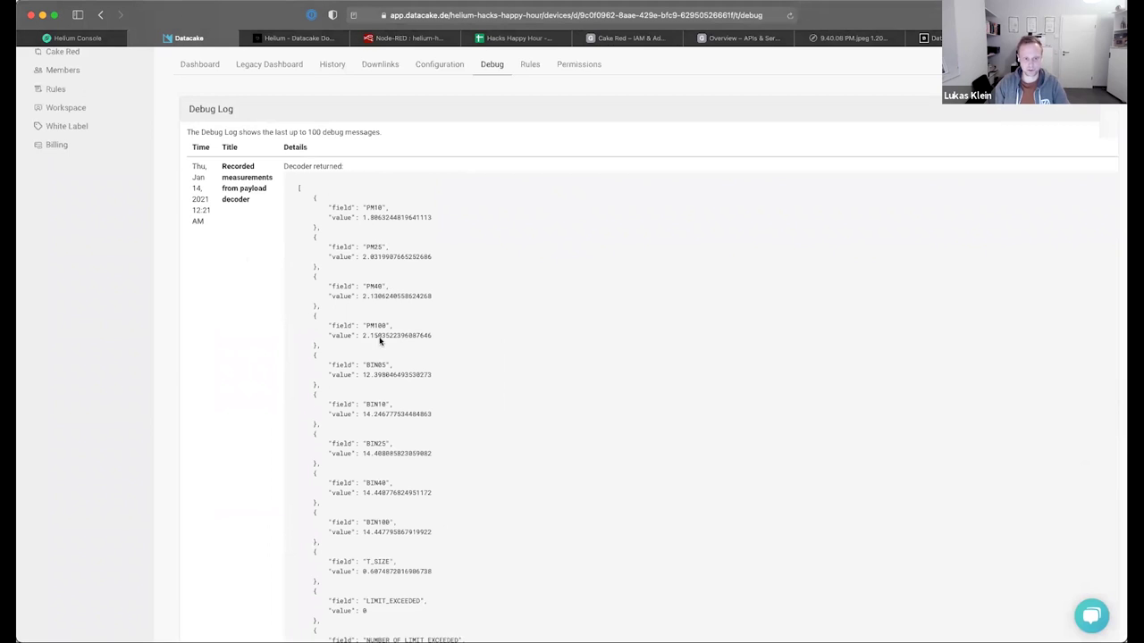
{"action": "scroll", "coordinate": [437, 382], "scroll_direction": "down", "scroll_amount": 9}
{"action": "scroll", "coordinate": [459, 447], "scroll_direction": "up", "scroll_amount": 7}
{"action": "scroll", "coordinate": [417, 254], "scroll_direction": "up", "scroll_amount": 5}
Step: Return to the Dust Control configuration and review the current PM and BIN values in the Fields table
{"action": "left_click", "coordinate": [435, 170]}
{"action": "scroll", "coordinate": [639, 454], "scroll_direction": "down", "scroll_amount": 6}
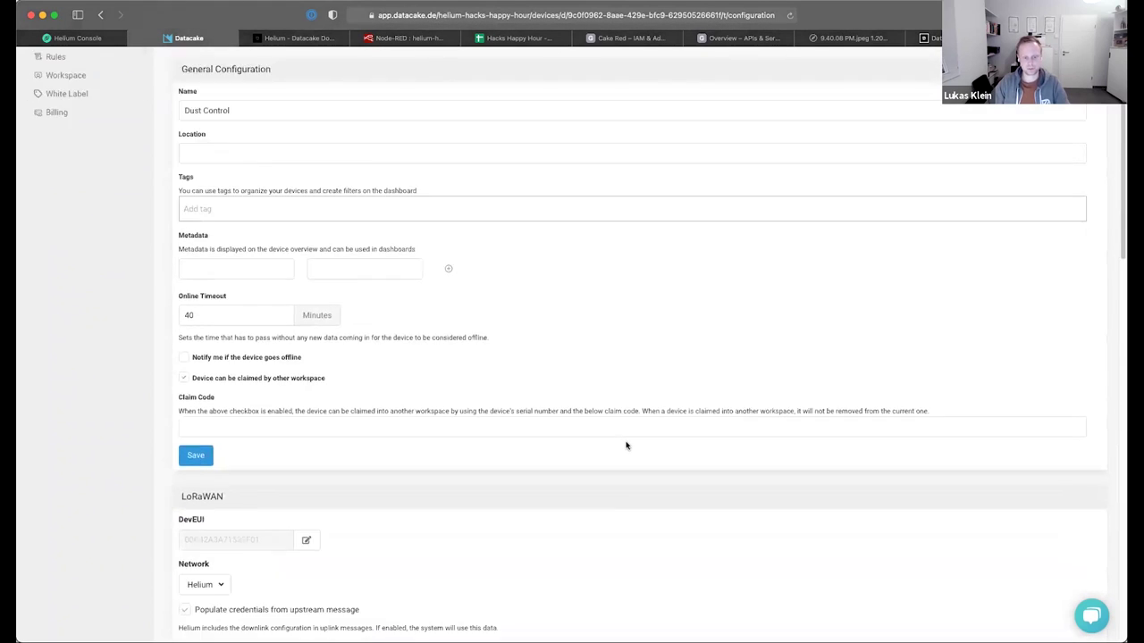
{"action": "scroll", "coordinate": [646, 455], "scroll_direction": "down", "scroll_amount": 2}
{"action": "scroll", "coordinate": [638, 431], "scroll_direction": "down", "scroll_amount": 5}
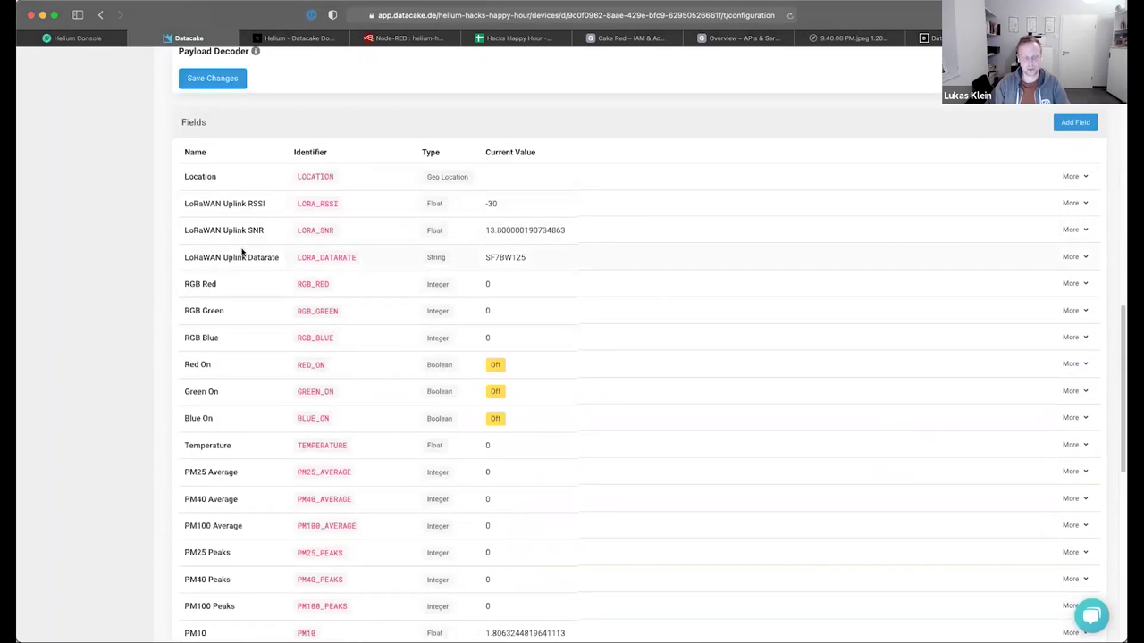
{"action": "scroll", "coordinate": [268, 317], "scroll_direction": "down", "scroll_amount": 5}
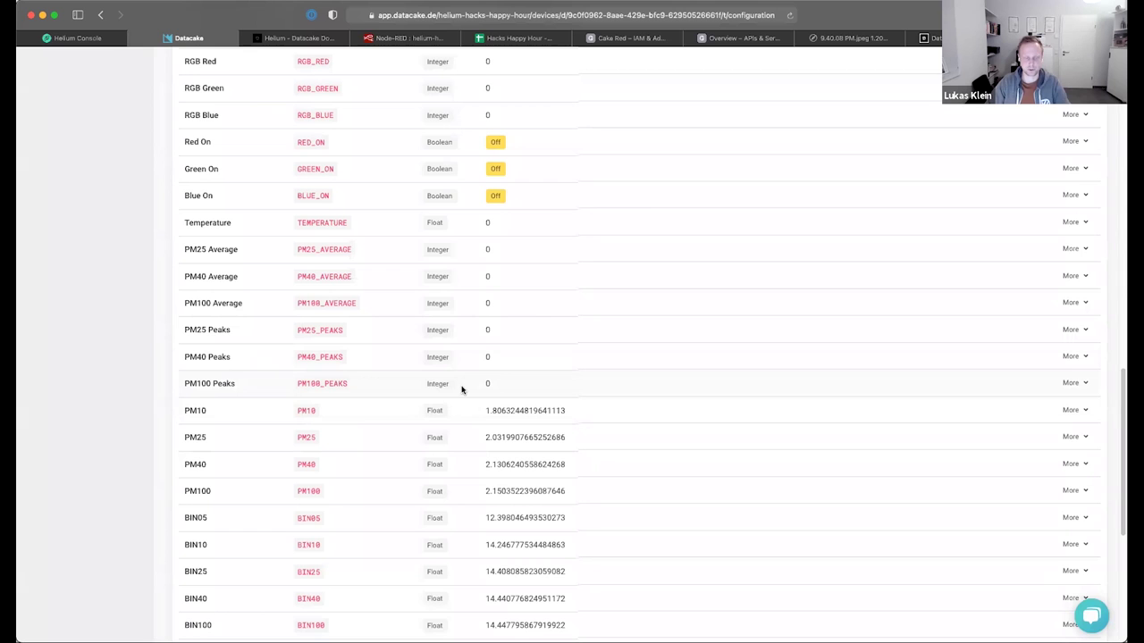
{"action": "scroll", "coordinate": [473, 417], "scroll_direction": "up", "scroll_amount": 2}
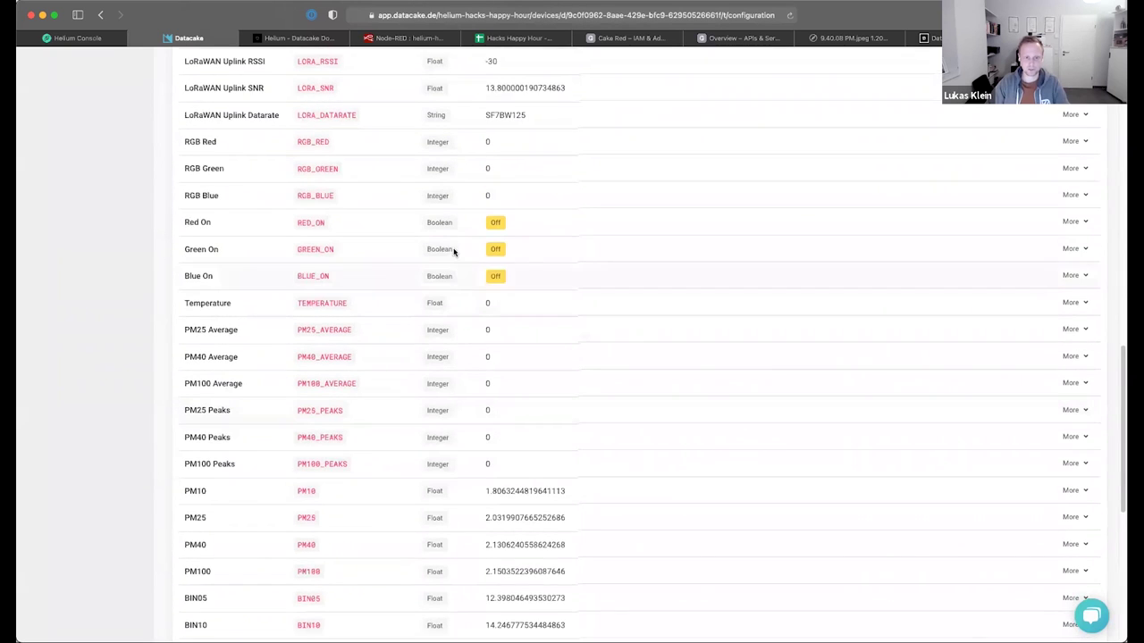
{"action": "scroll", "coordinate": [454, 258], "scroll_direction": "up", "scroll_amount": 2}
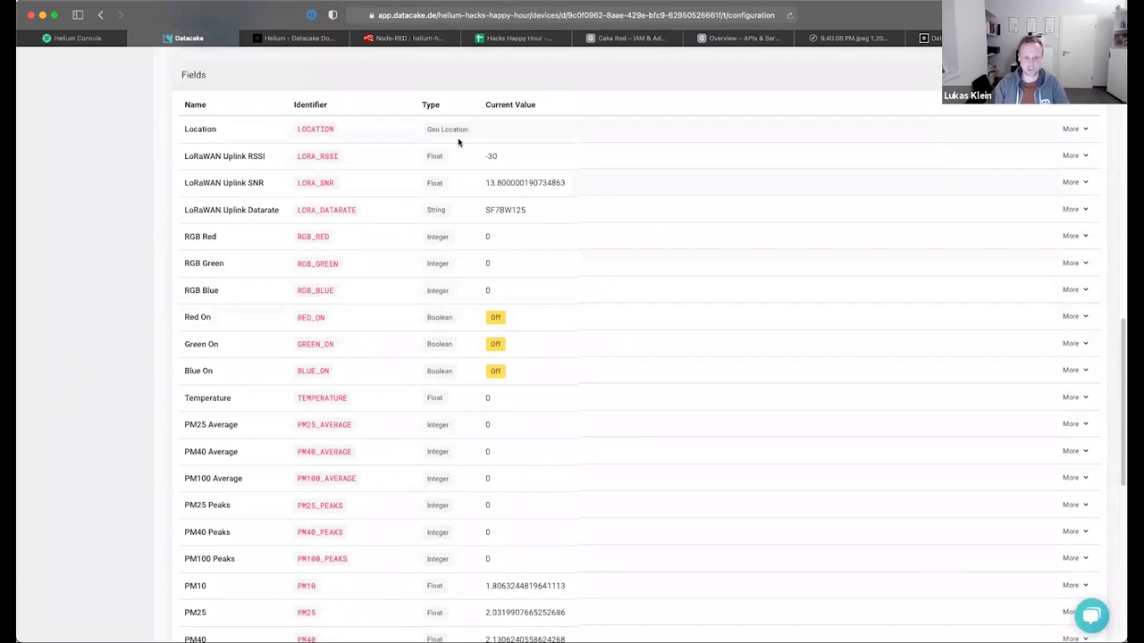
{"action": "scroll", "coordinate": [579, 338], "scroll_direction": "down", "scroll_amount": 10}
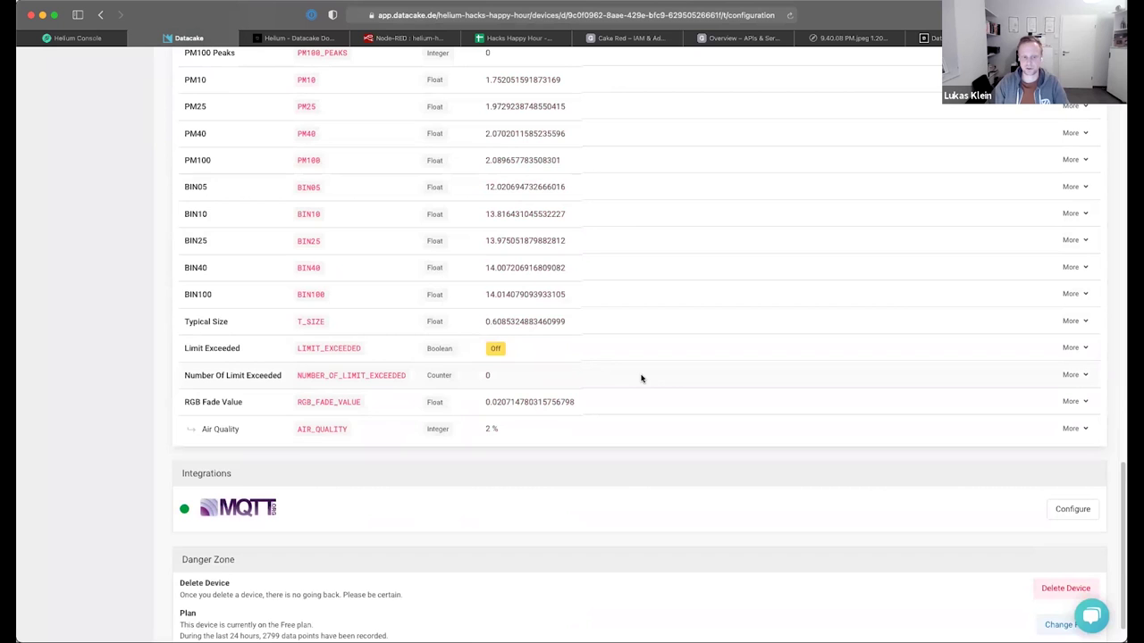
{"action": "scroll", "coordinate": [641, 378], "scroll_direction": "up", "scroll_amount": 1}
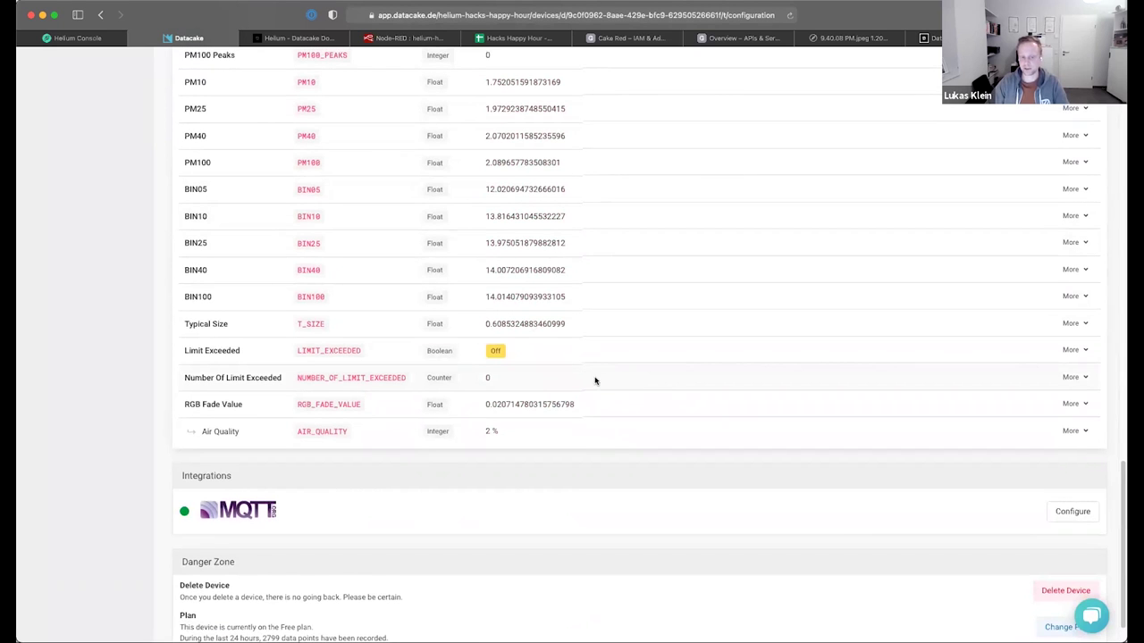
{"action": "scroll", "coordinate": [649, 376], "scroll_direction": "up", "scroll_amount": 4}
{"action": "scroll", "coordinate": [643, 370], "scroll_direction": "up", "scroll_amount": 12}
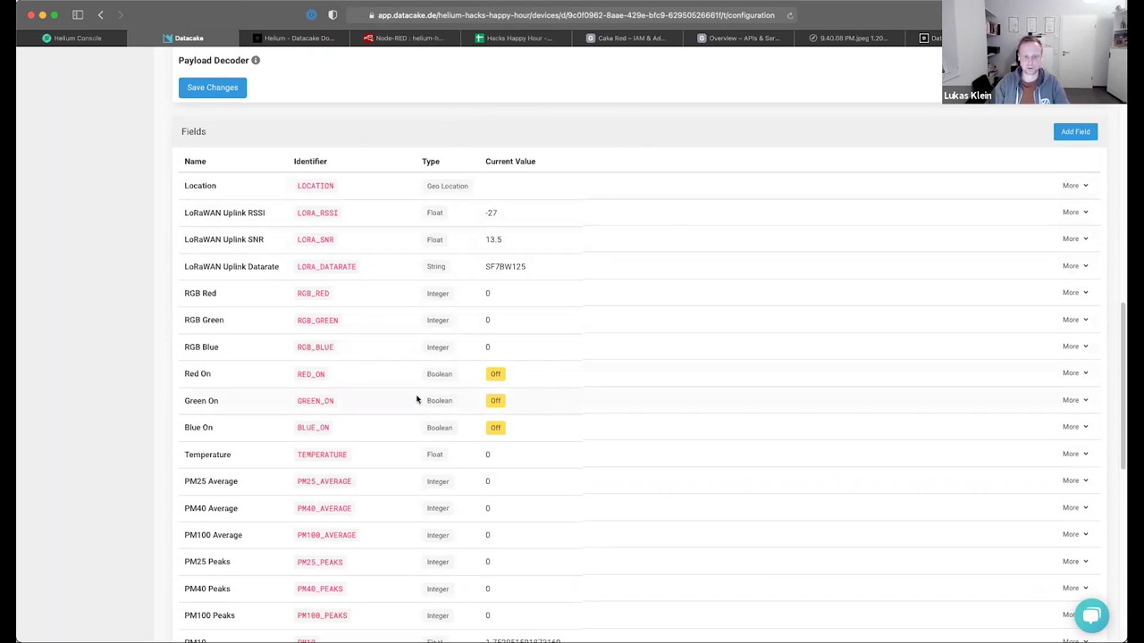
{"action": "scroll", "coordinate": [587, 388], "scroll_direction": "down", "scroll_amount": 7}
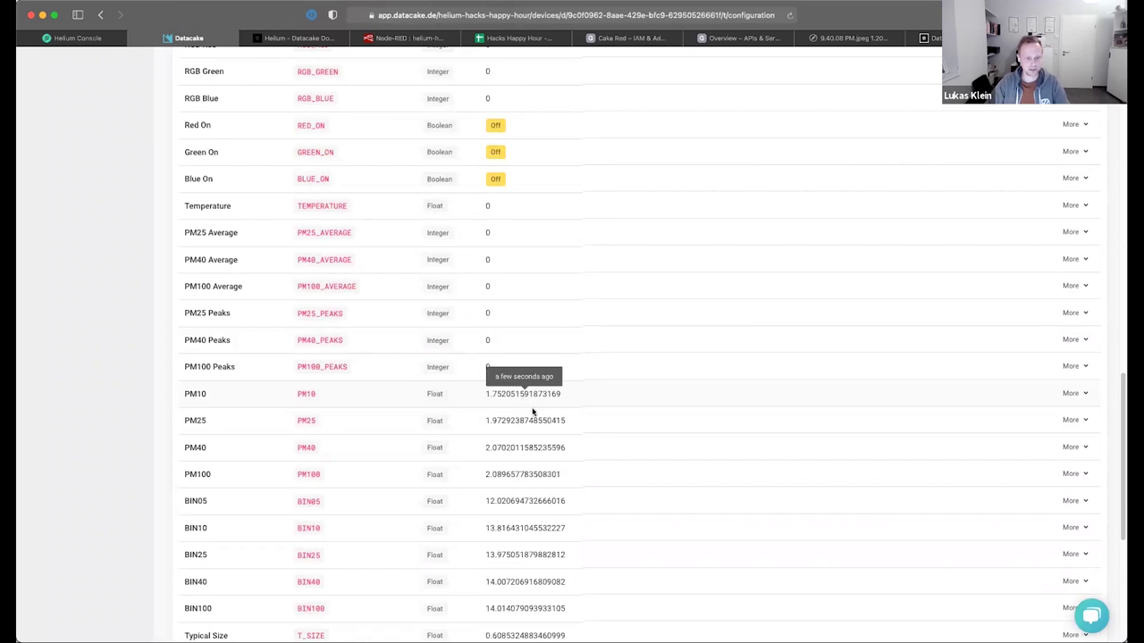
{"action": "scroll", "coordinate": [624, 438], "scroll_direction": "down", "scroll_amount": 1}
{"action": "scroll", "coordinate": [624, 439], "scroll_direction": "down", "scroll_amount": 5}
{"action": "scroll", "coordinate": [616, 429], "scroll_direction": "up", "scroll_amount": 20}
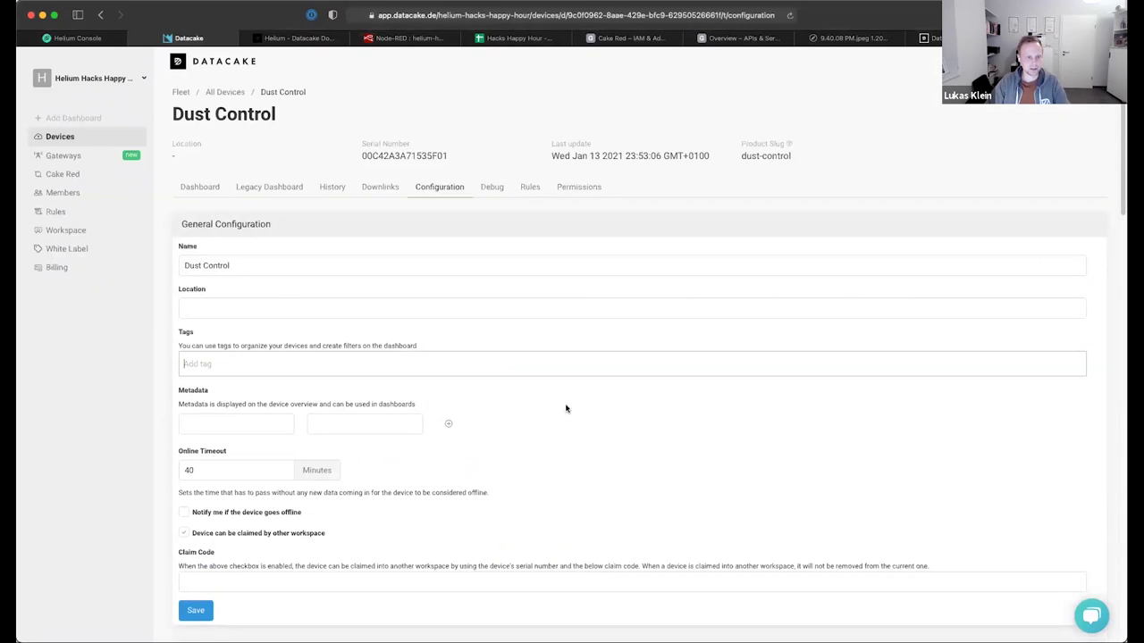
Step: Open the Dust Control dashboard and review PM2.5 at 1.97 µg/m3, PM10 at 2.09 µg/m3 and the charts
{"action": "left_click", "coordinate": [219, 193]}
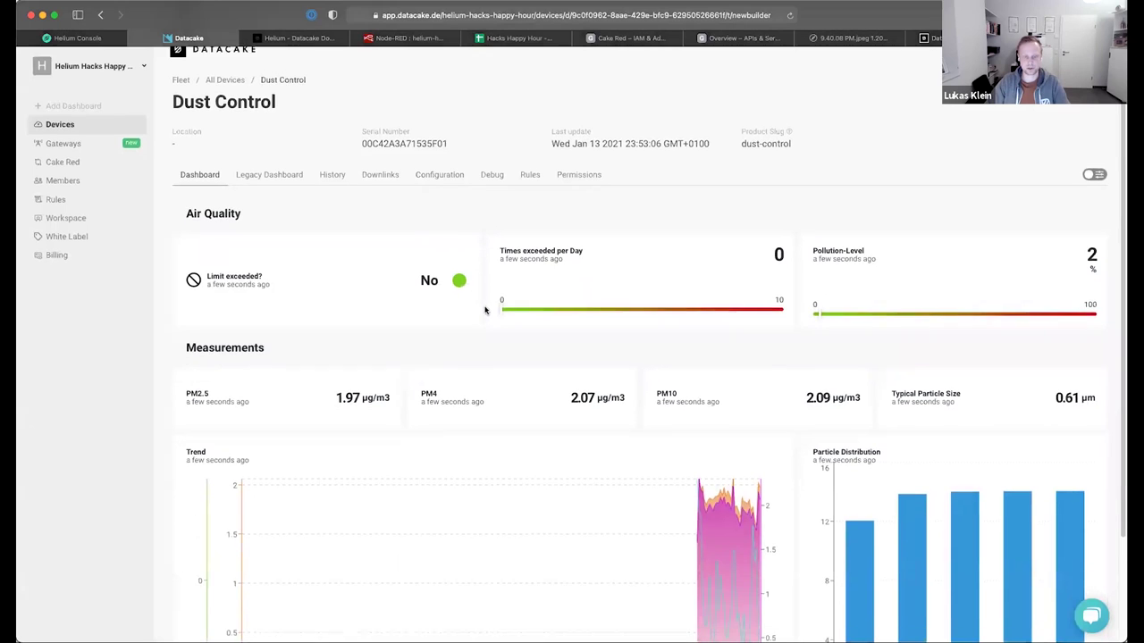
{"action": "scroll", "coordinate": [528, 258], "scroll_direction": "down", "scroll_amount": 3}
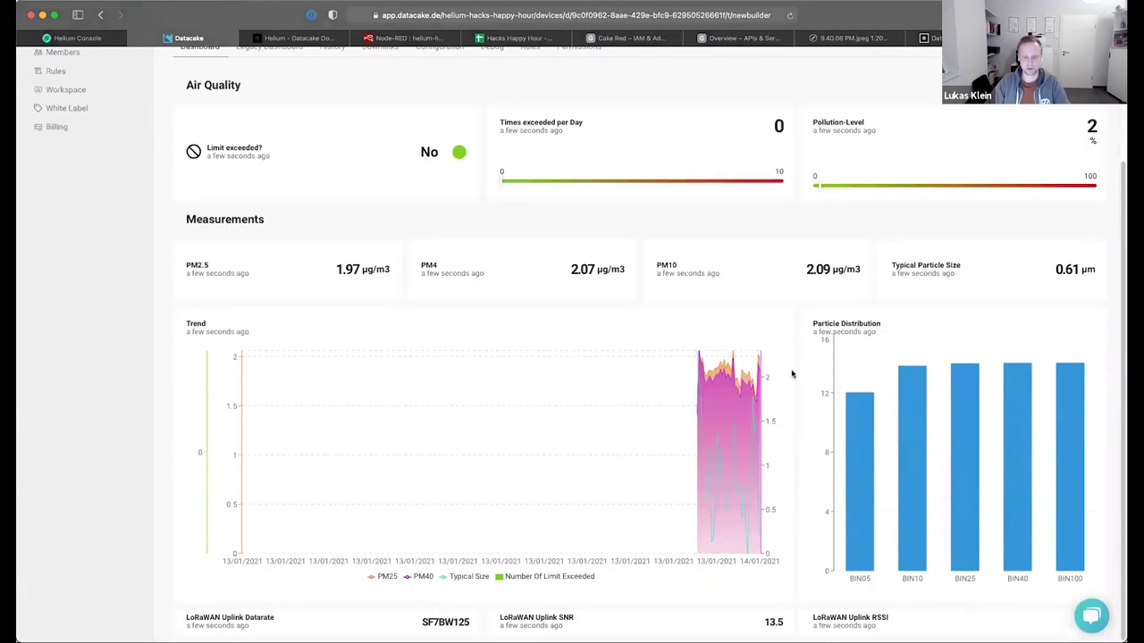
{"action": "scroll", "coordinate": [804, 348], "scroll_direction": "up", "scroll_amount": 3}
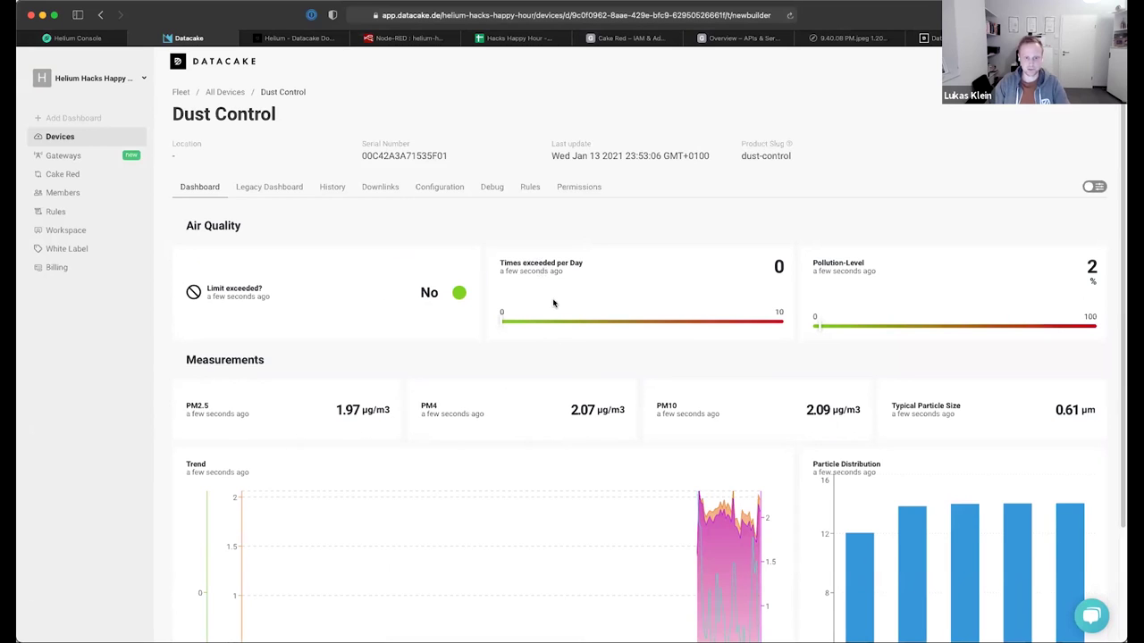
{"action": "scroll", "coordinate": [644, 307], "scroll_direction": "down", "scroll_amount": 4}
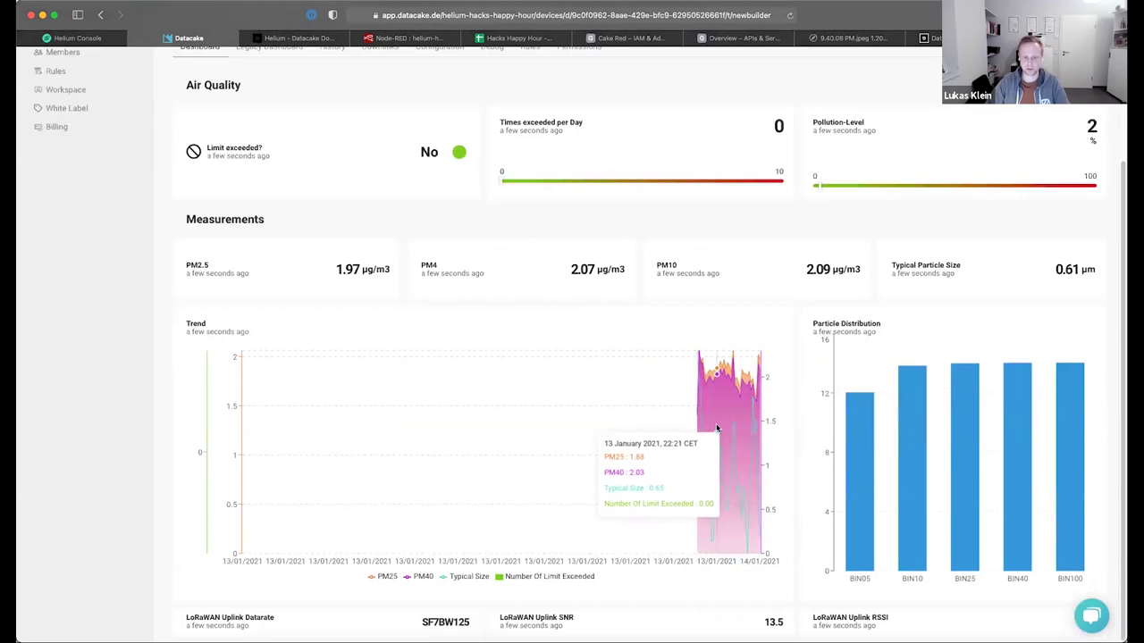
{"action": "mouse_move", "coordinate": [837, 404]}
{"action": "scroll", "coordinate": [937, 268], "scroll_direction": "up", "scroll_amount": 4}
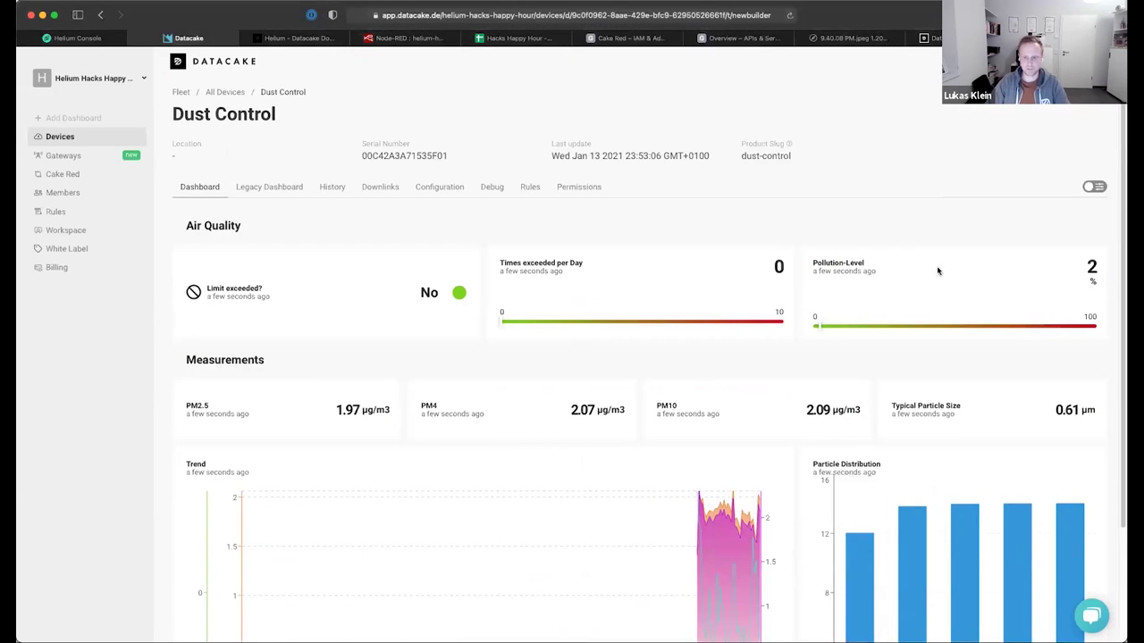
{"action": "left_click", "coordinate": [1092, 188]}
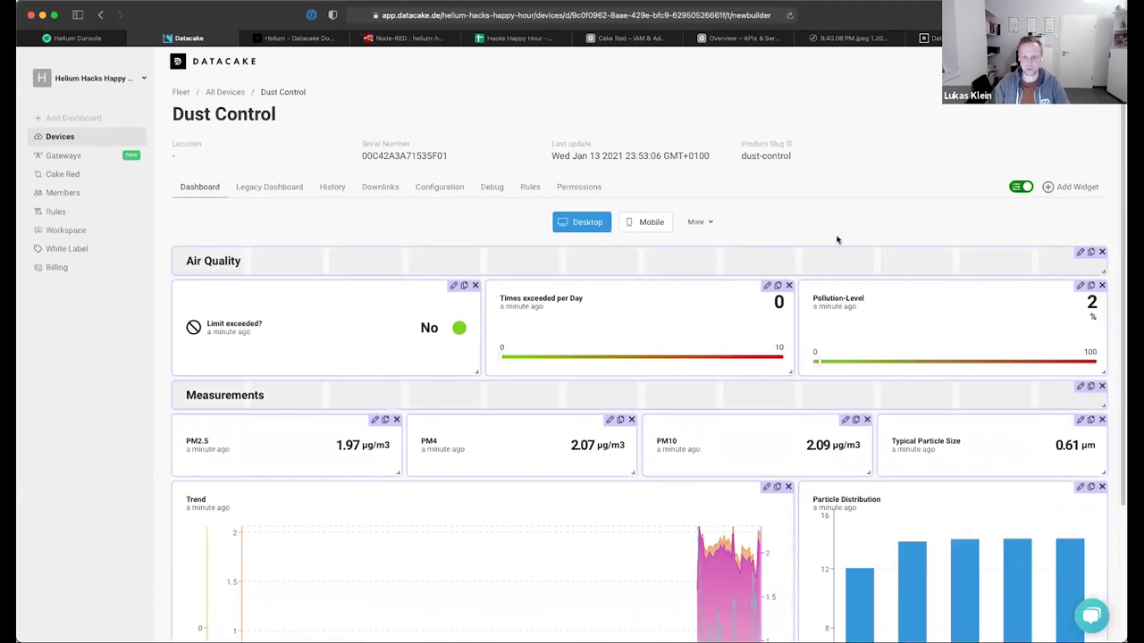
{"action": "scroll", "coordinate": [799, 215], "scroll_direction": "down", "scroll_amount": 5}
{"action": "scroll", "coordinate": [816, 243], "scroll_direction": "up", "scroll_amount": 2}
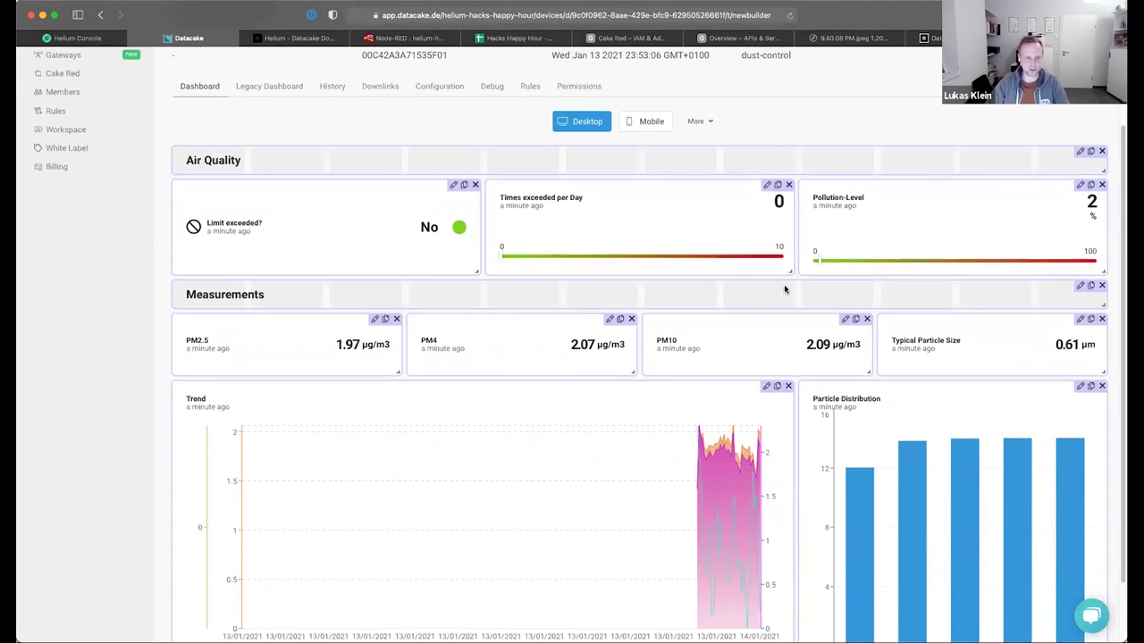
{"action": "scroll", "coordinate": [784, 287], "scroll_direction": "down", "scroll_amount": 2}
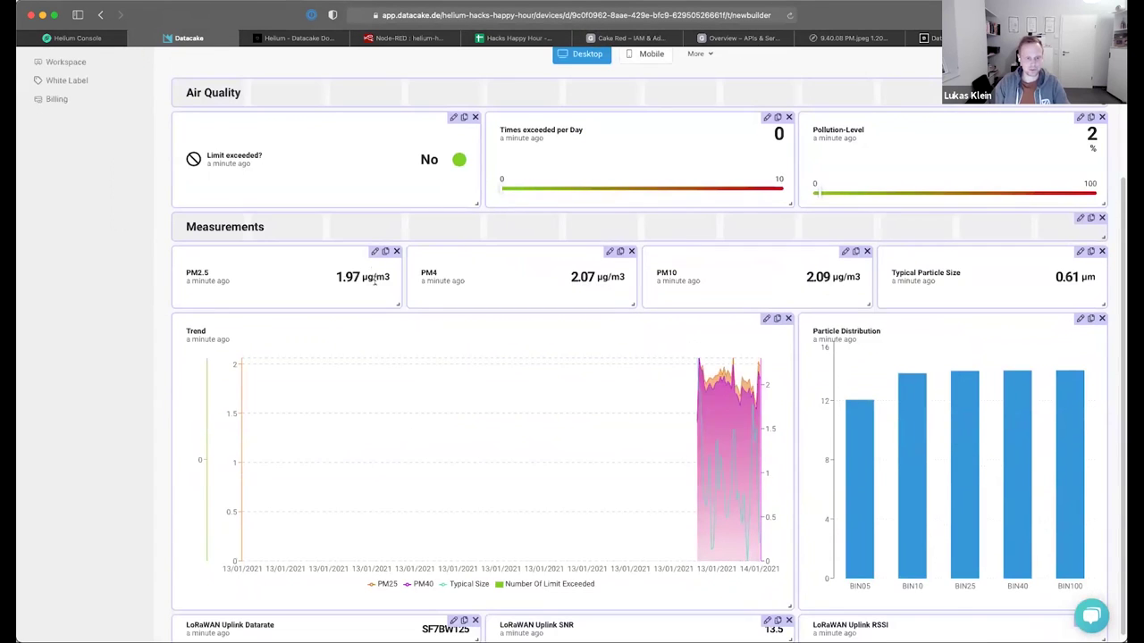
{"action": "scroll", "coordinate": [349, 256], "scroll_direction": "up", "scroll_amount": 1}
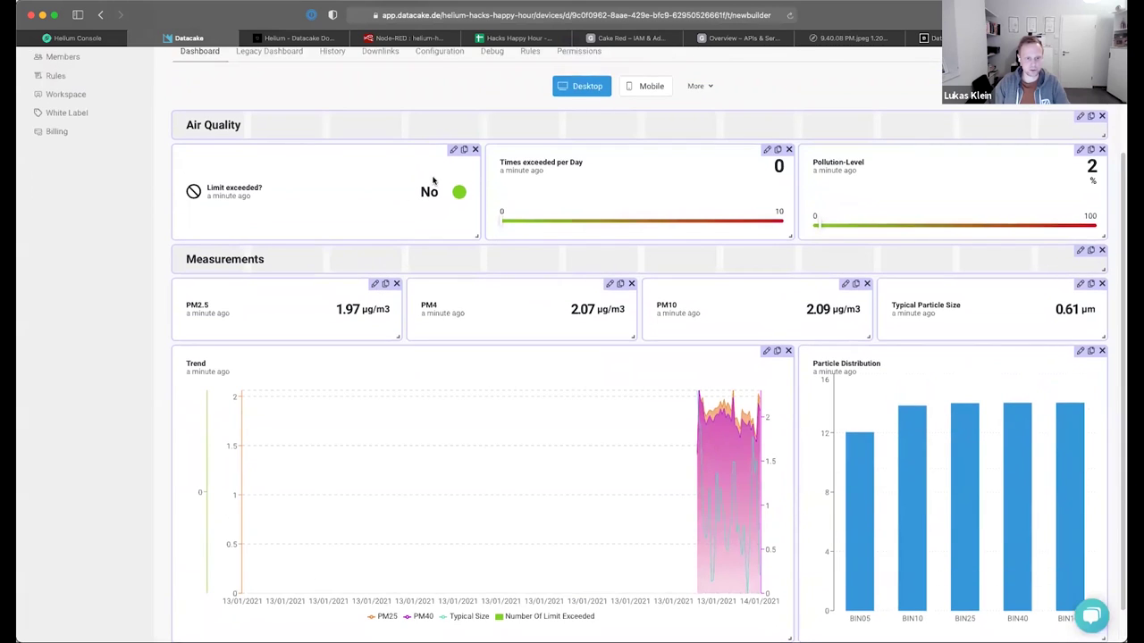
{"action": "left_click", "coordinate": [453, 150]}
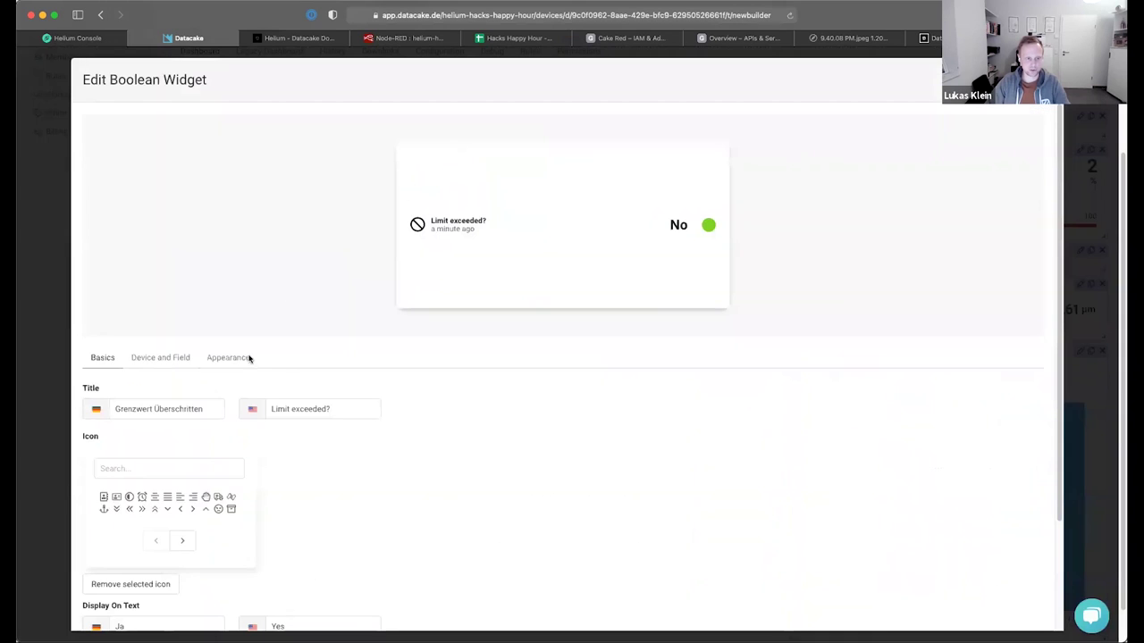
{"action": "scroll", "coordinate": [495, 352], "scroll_direction": "down", "scroll_amount": 3}
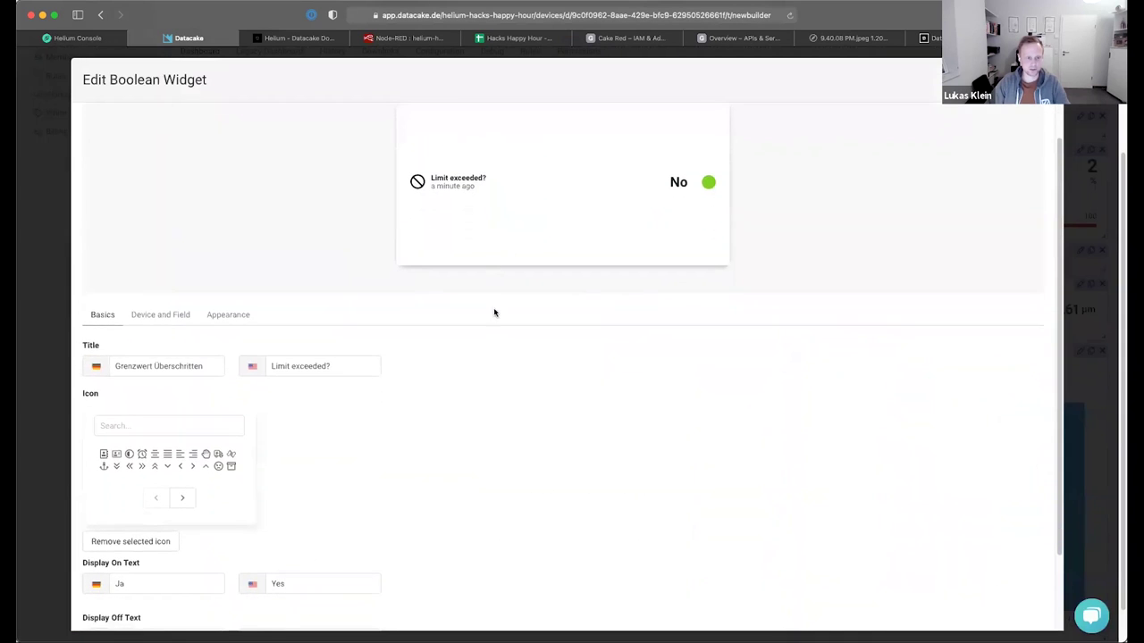
{"action": "scroll", "coordinate": [482, 320], "scroll_direction": "down", "scroll_amount": 2}
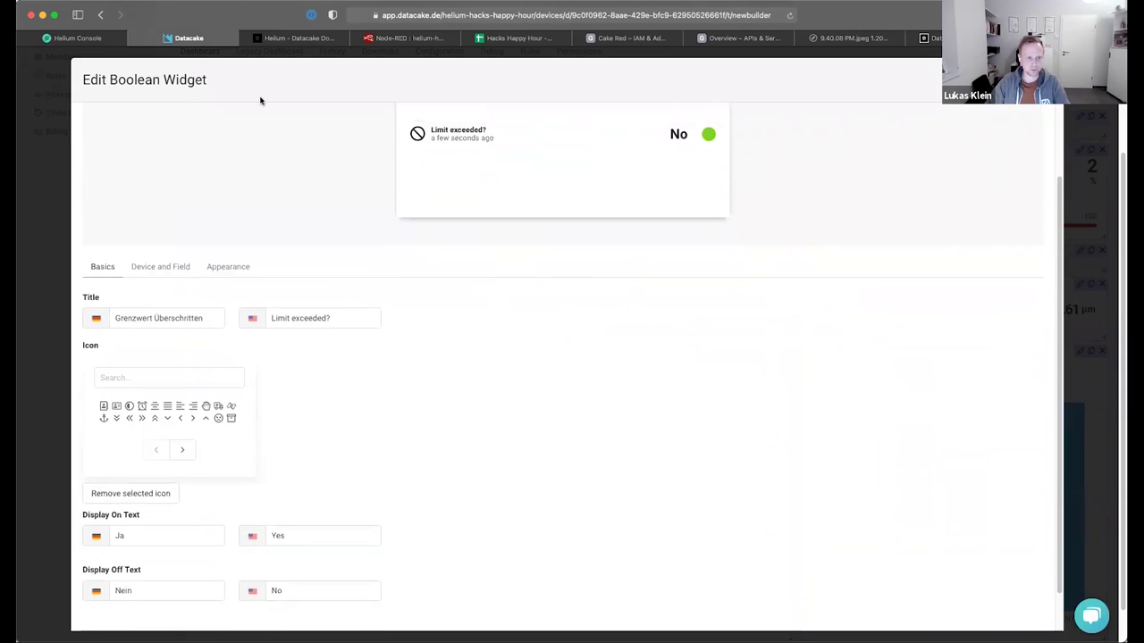
{"action": "scroll", "coordinate": [462, 258], "scroll_direction": "down", "scroll_amount": 3}
{"action": "left_click", "coordinate": [176, 223]}
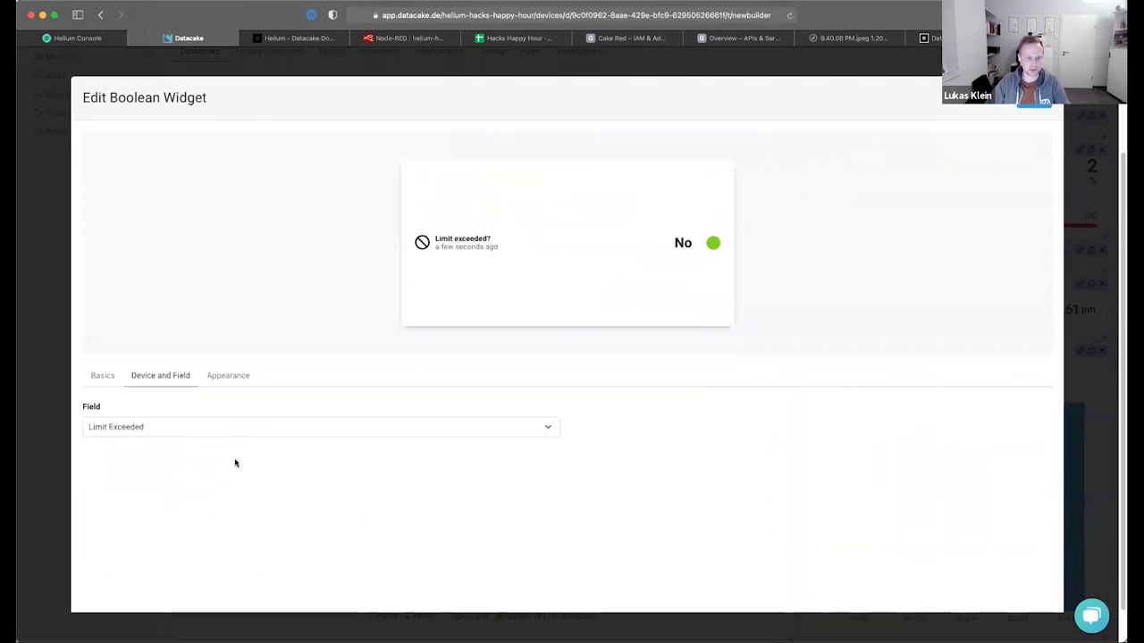
{"action": "left_click", "coordinate": [100, 375]}
{"action": "scroll", "coordinate": [357, 411], "scroll_direction": "down", "scroll_amount": 3}
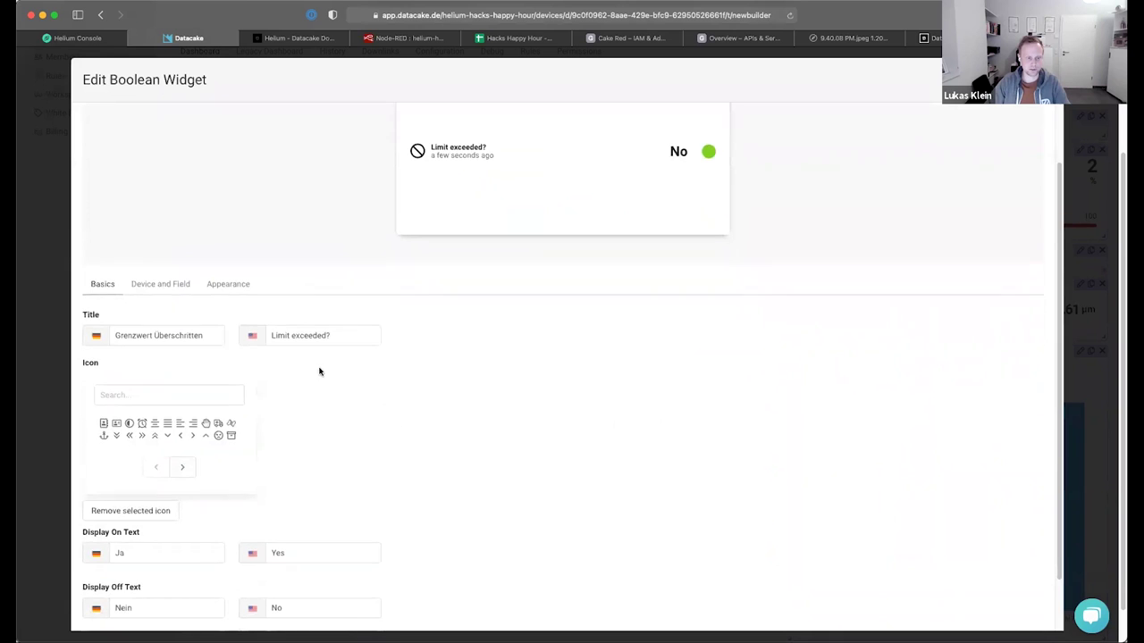
{"action": "scroll", "coordinate": [432, 375], "scroll_direction": "down", "scroll_amount": 2}
{"action": "scroll", "coordinate": [858, 217], "scroll_direction": "up", "scroll_amount": 4}
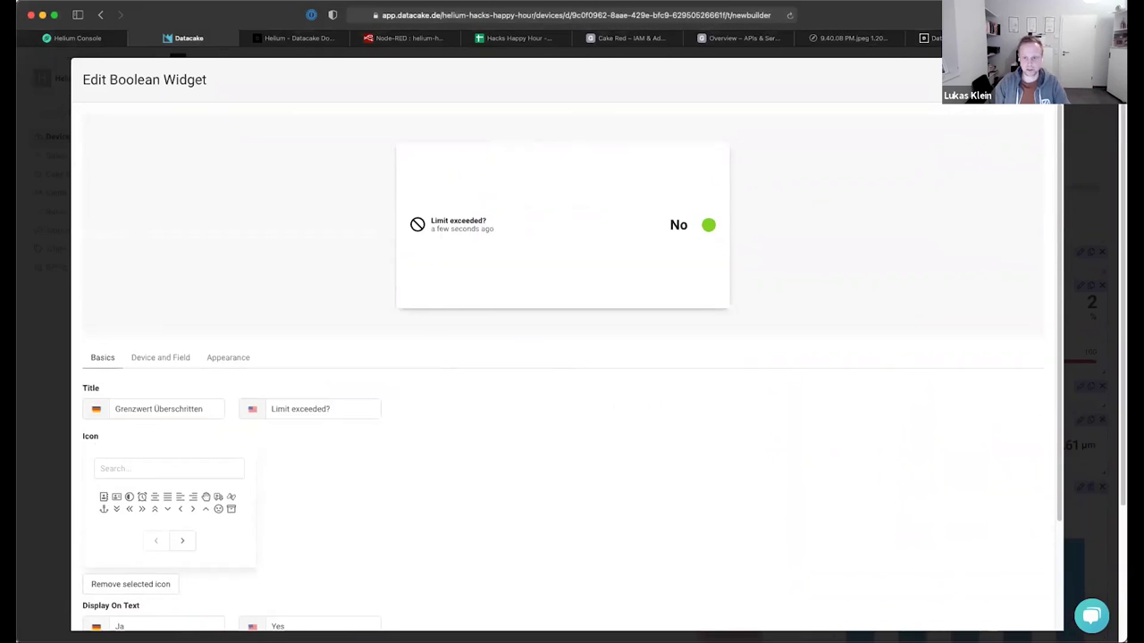
{"action": "key", "text": "Escape"}
{"action": "scroll", "coordinate": [671, 408], "scroll_direction": "down", "scroll_amount": 3}
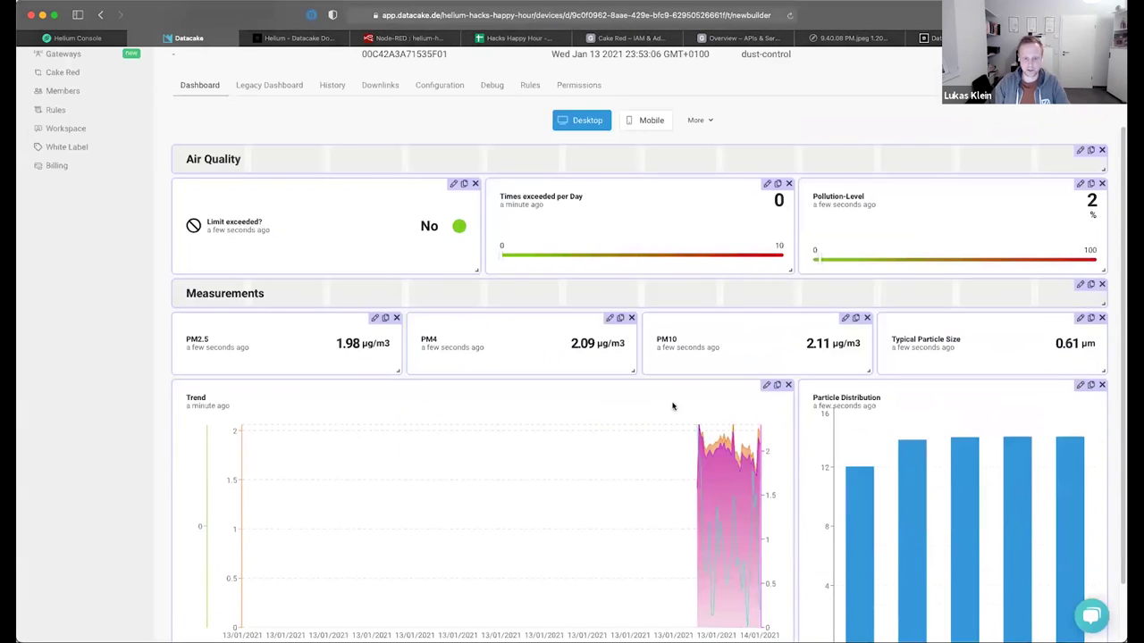
{"action": "left_click", "coordinate": [766, 386]}
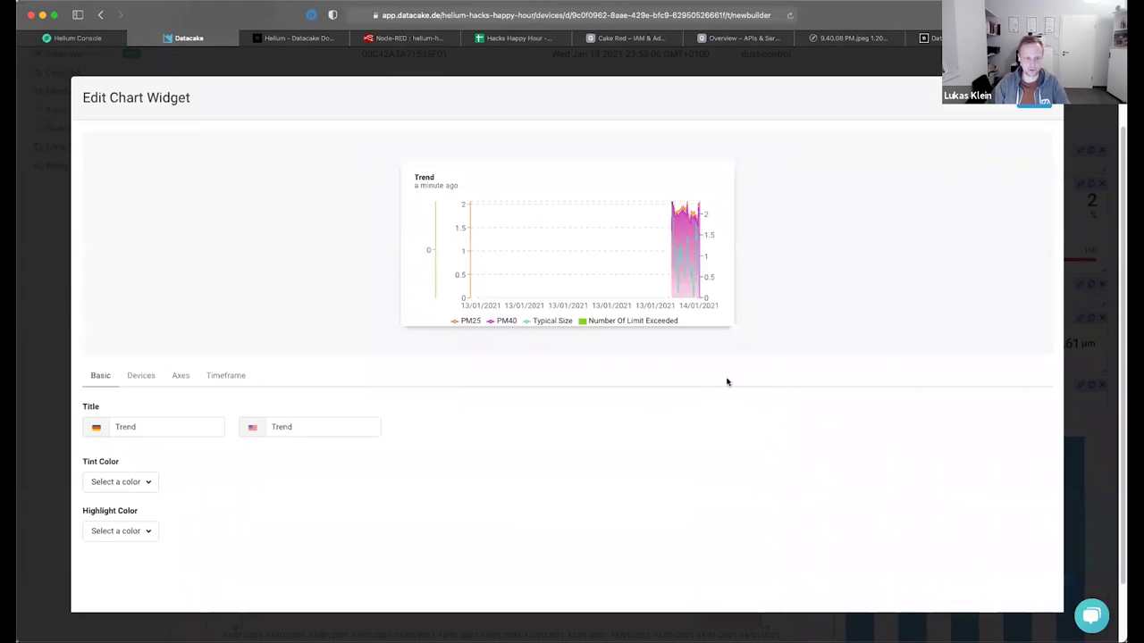
{"action": "left_click", "coordinate": [149, 375]}
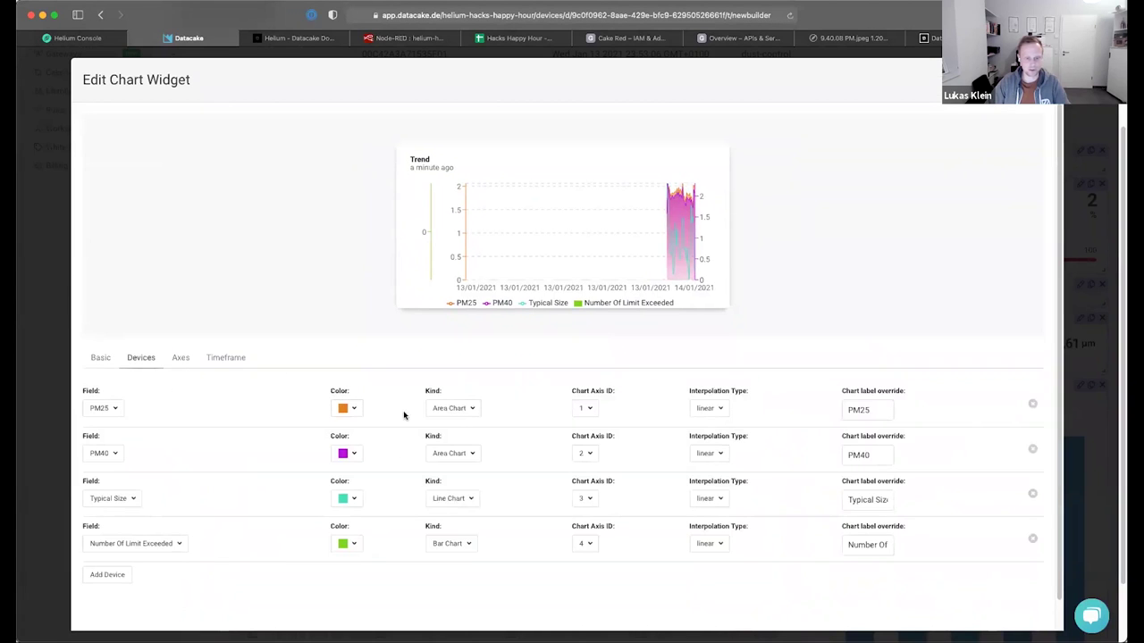
{"action": "left_click", "coordinate": [182, 361]}
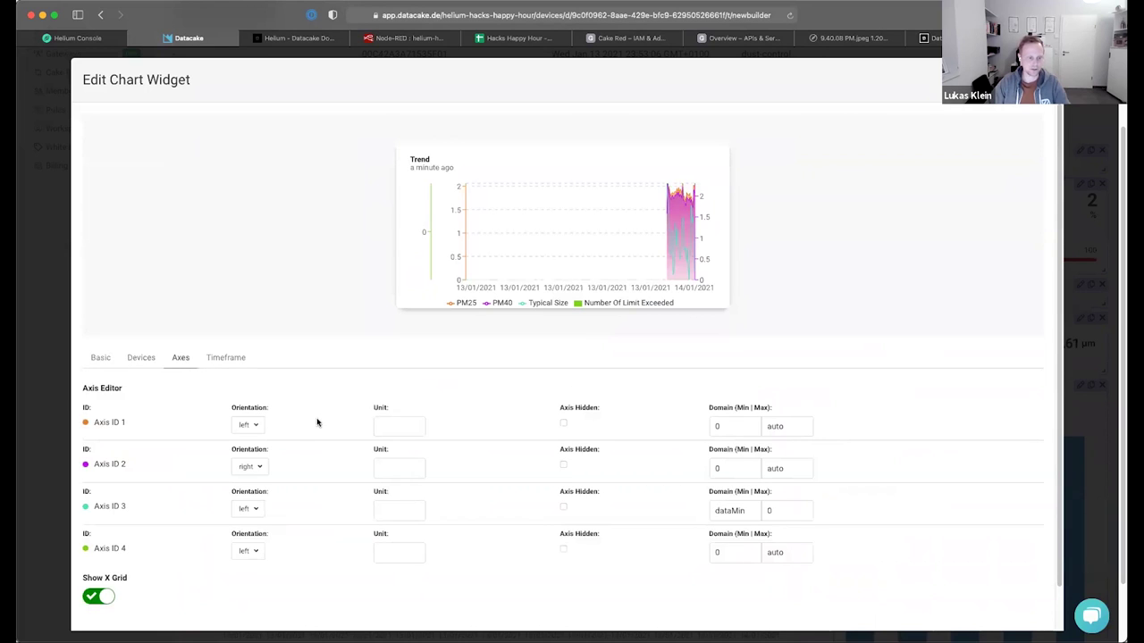
{"action": "left_click", "coordinate": [97, 595]}
{"action": "left_click", "coordinate": [96, 595]}
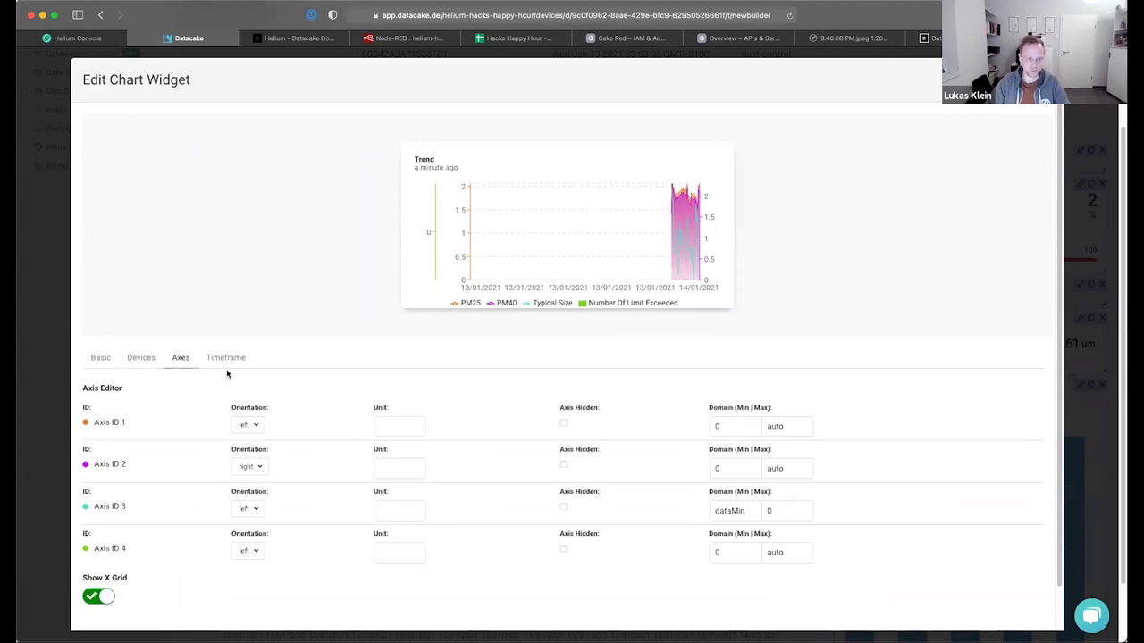
{"action": "left_click", "coordinate": [229, 361]}
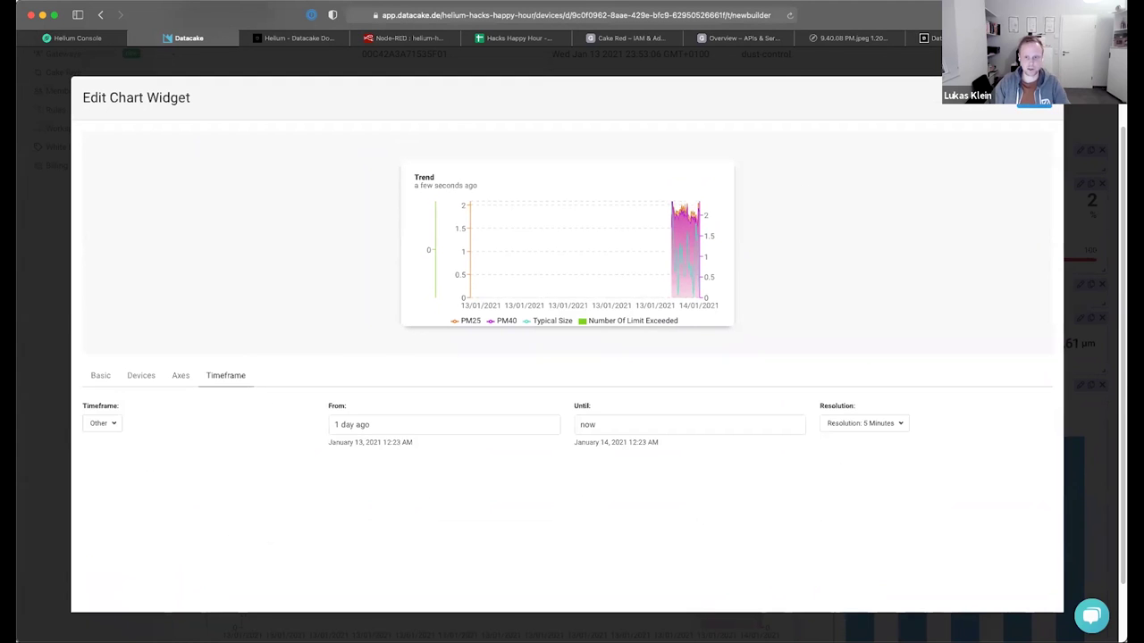
{"action": "key", "text": "Escape"}
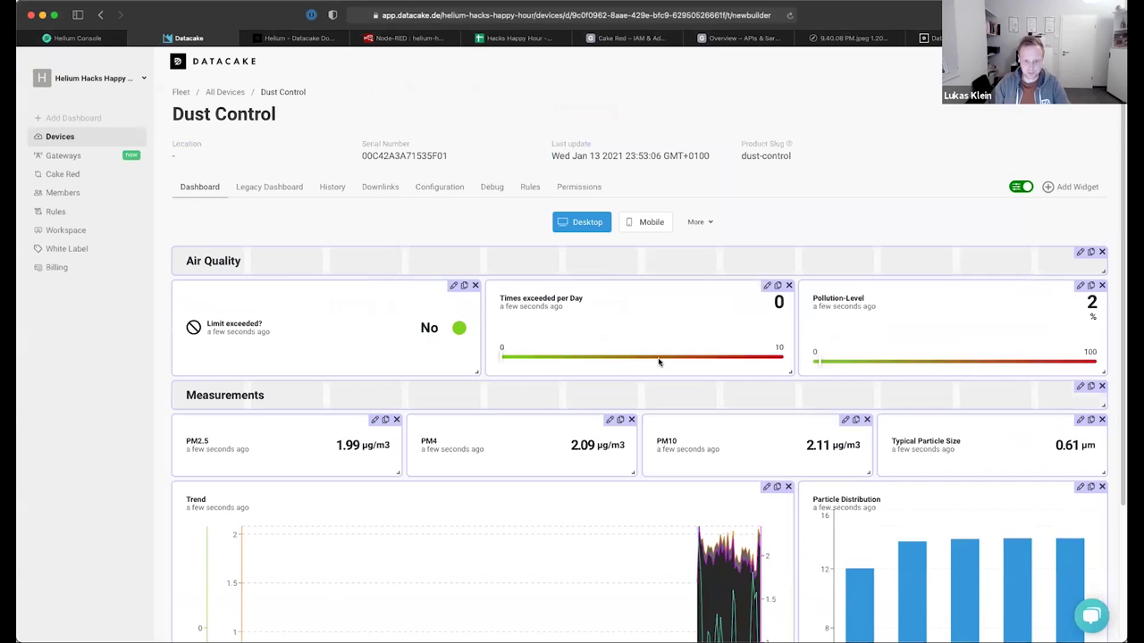
{"action": "left_click", "coordinate": [766, 286]}
{"action": "left_click", "coordinate": [163, 379]}
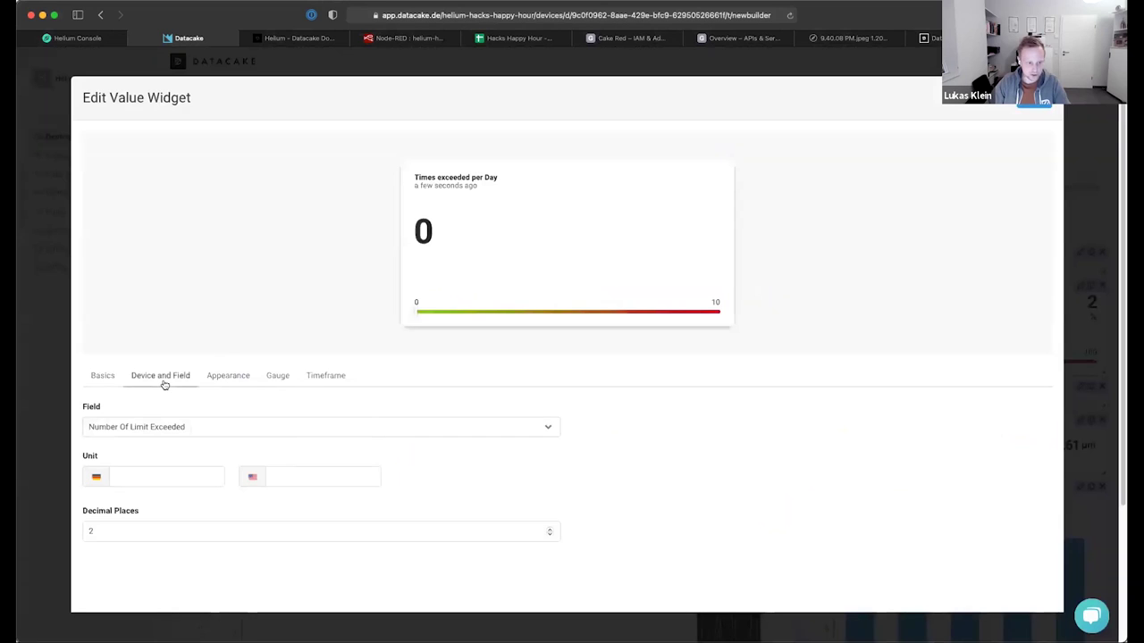
{"action": "left_click", "coordinate": [340, 379]}
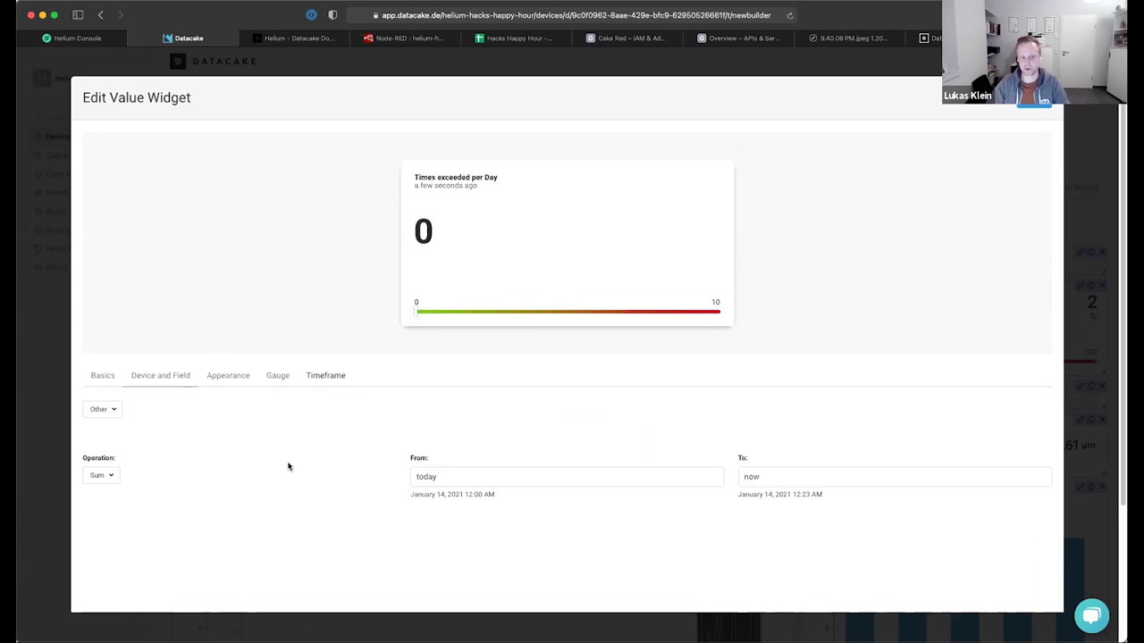
{"action": "left_click", "coordinate": [179, 376]}
{"action": "left_click", "coordinate": [205, 426]}
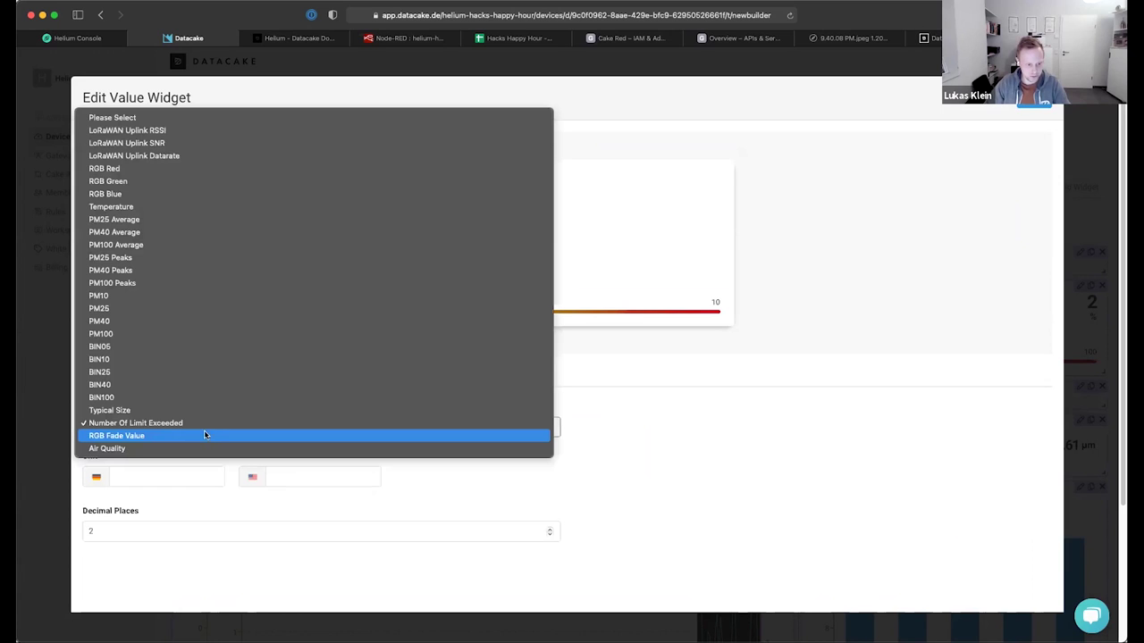
{"action": "left_click", "coordinate": [189, 424]}
{"action": "left_click", "coordinate": [338, 376]}
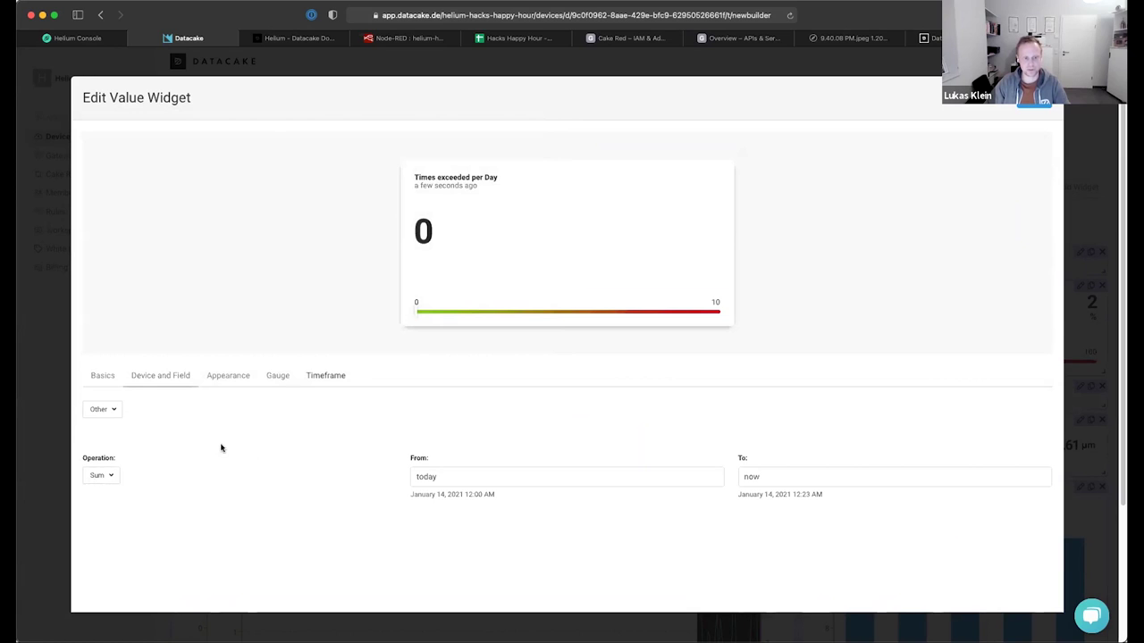
{"action": "left_click", "coordinate": [100, 476]}
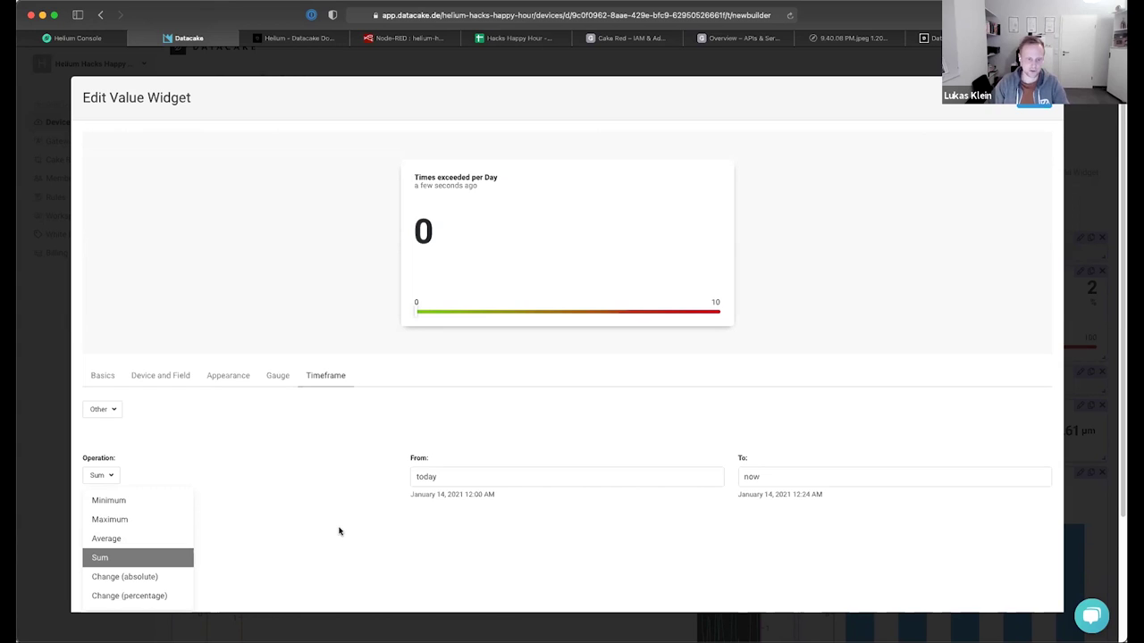
{"action": "left_click", "coordinate": [106, 478]}
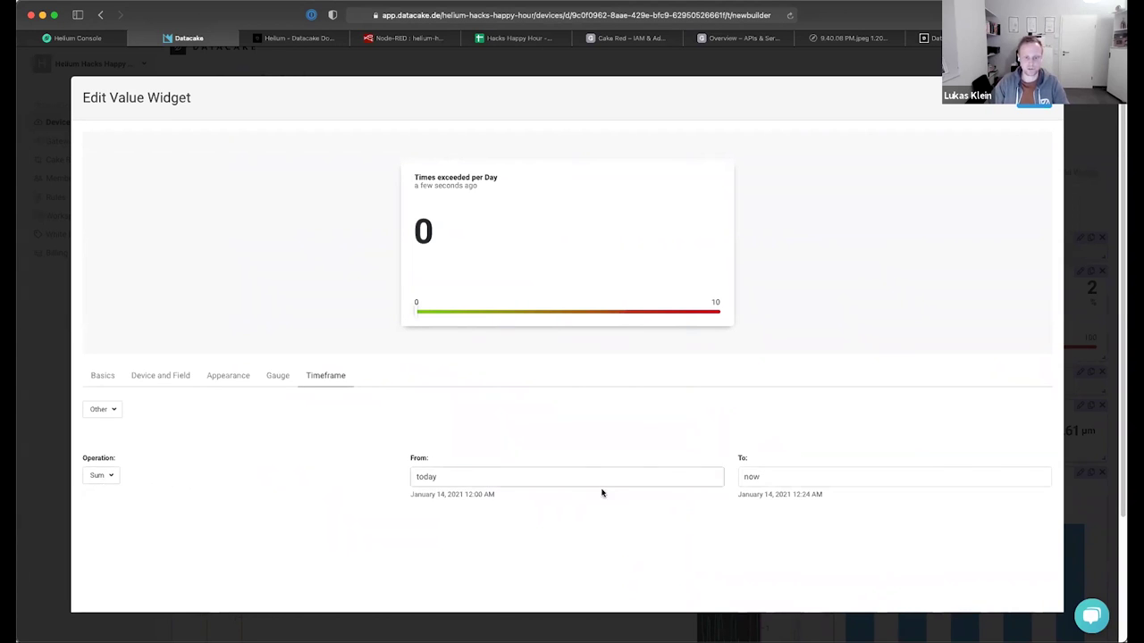
{"action": "left_click", "coordinate": [539, 478]}
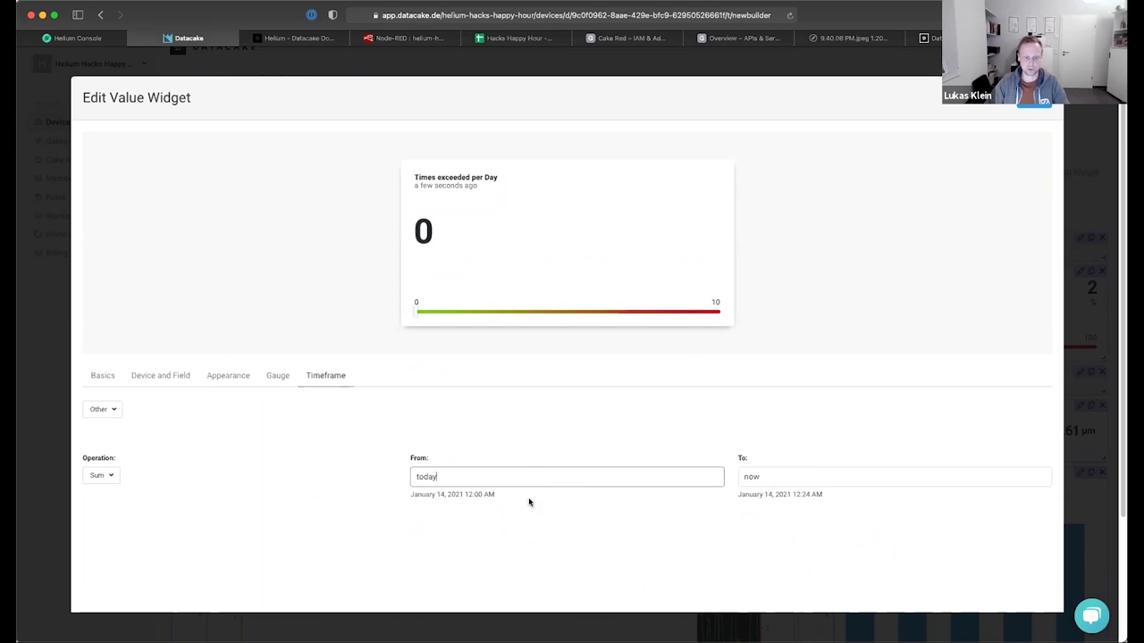
{"action": "left_click", "coordinate": [834, 483]}
{"action": "left_click", "coordinate": [845, 510]}
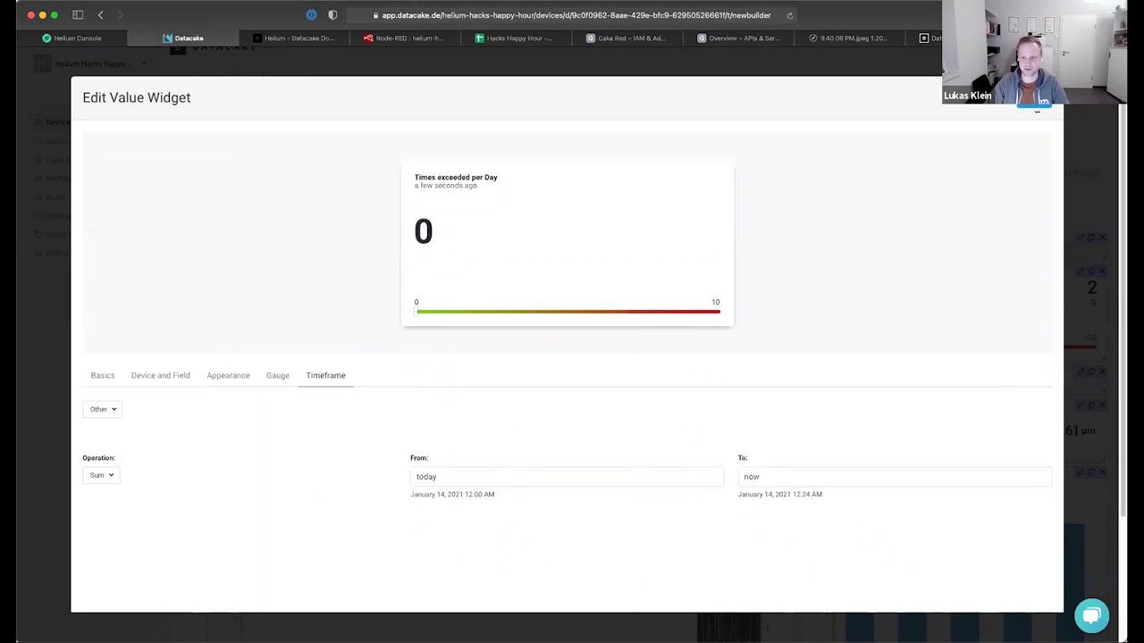
{"action": "left_click", "coordinate": [1027, 98]}
{"action": "scroll", "coordinate": [840, 438], "scroll_direction": "down", "scroll_amount": 5}
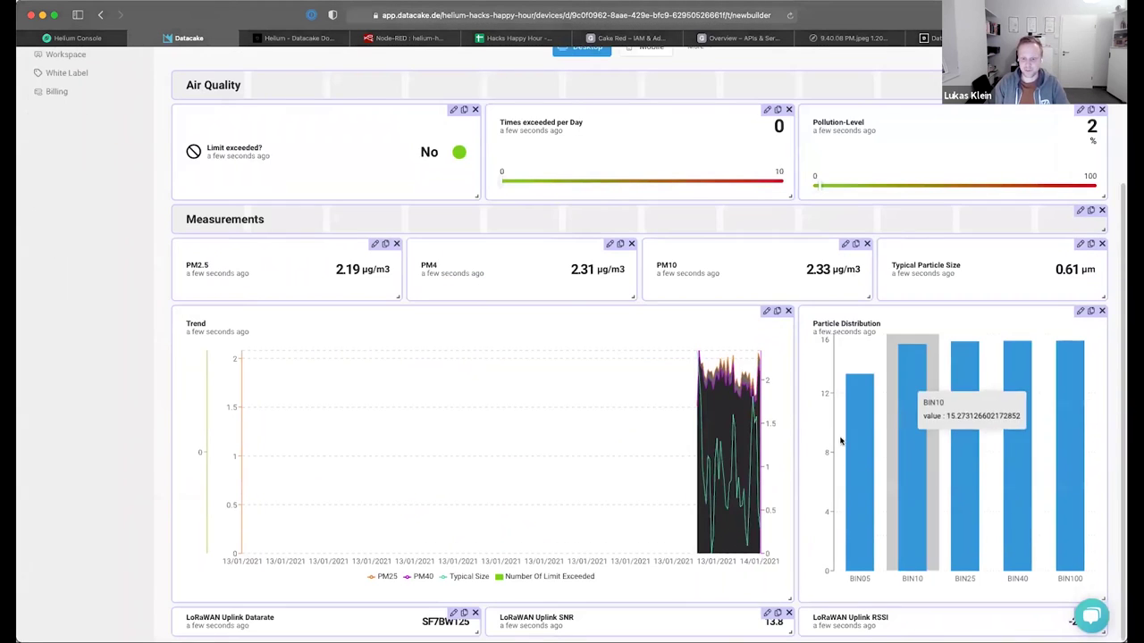
{"action": "scroll", "coordinate": [831, 461], "scroll_direction": "up", "scroll_amount": 3}
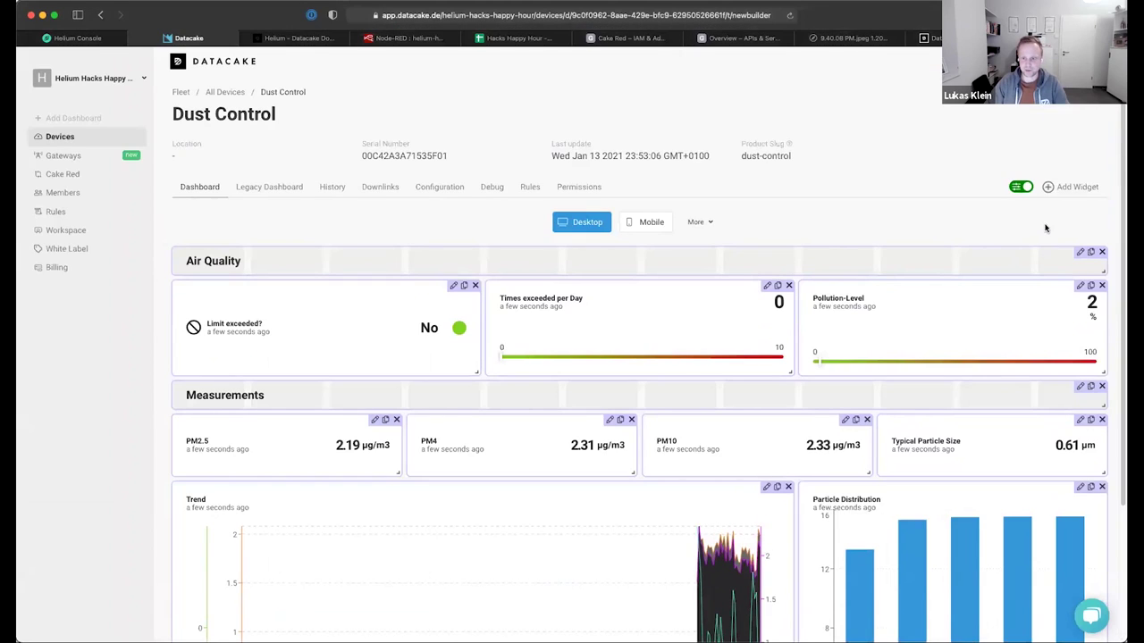
{"action": "left_click", "coordinate": [1058, 187]}
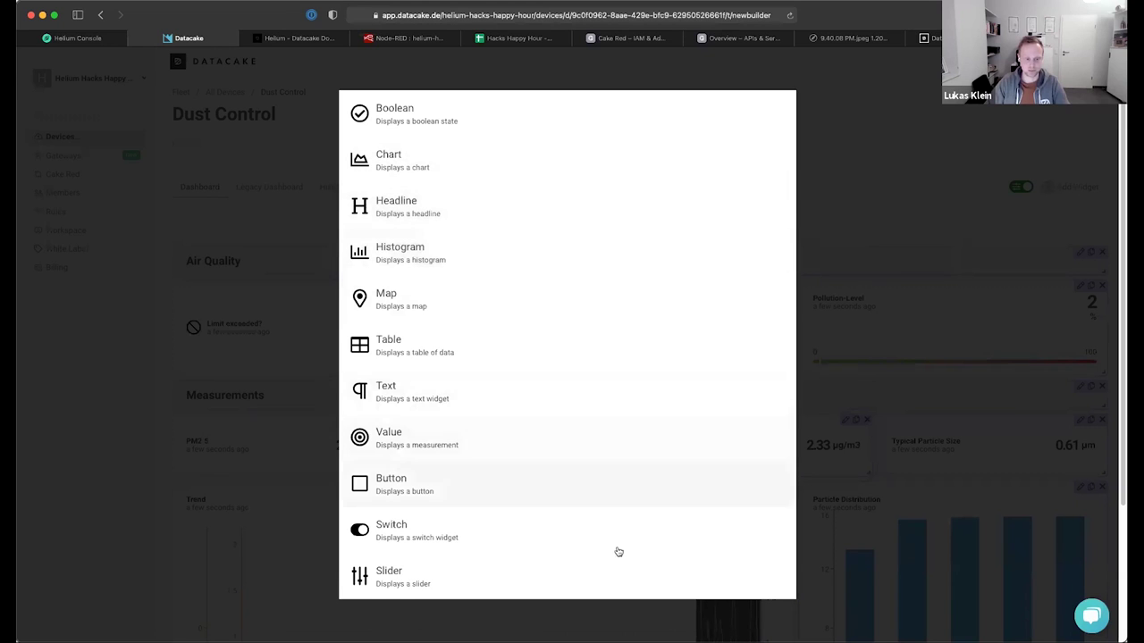
{"action": "left_click", "coordinate": [926, 325]}
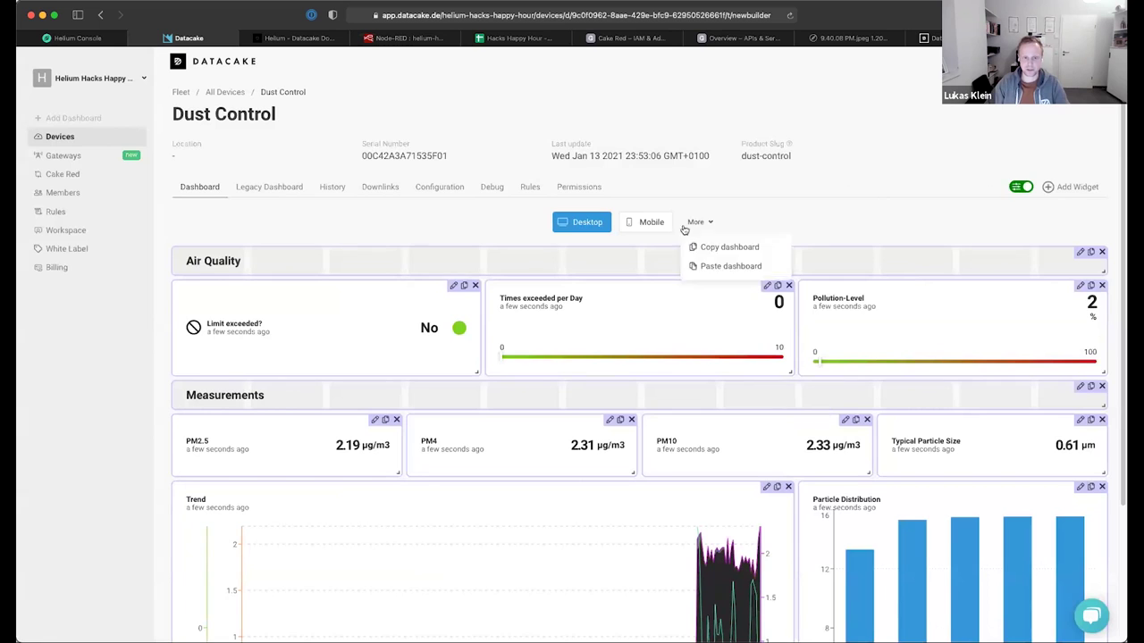
{"action": "left_click", "coordinate": [647, 225]}
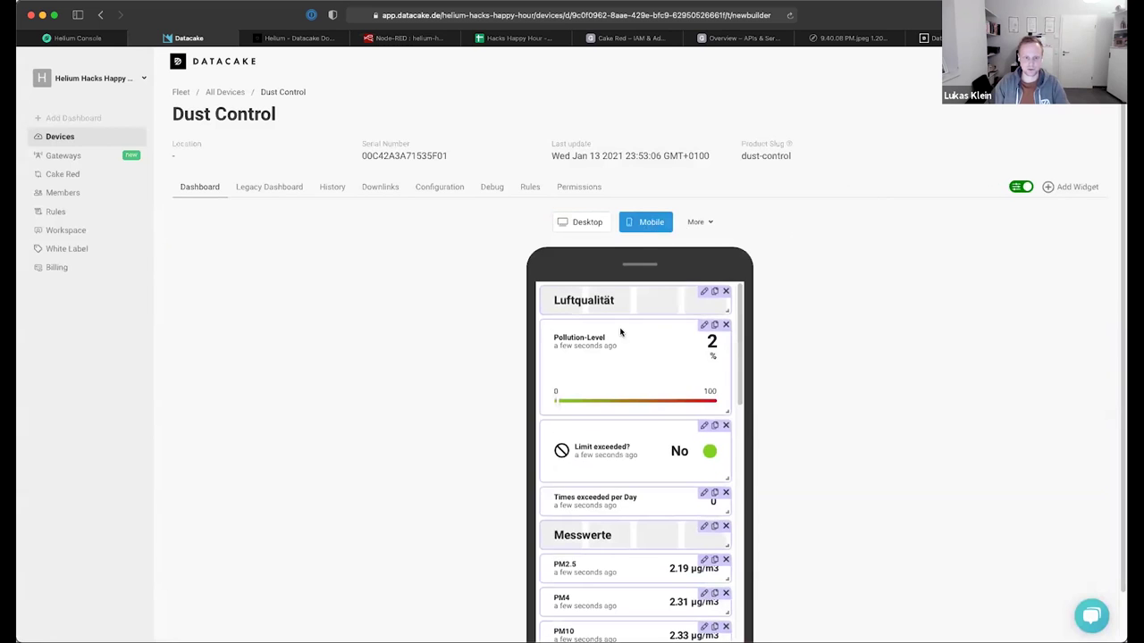
{"action": "scroll", "coordinate": [466, 390], "scroll_direction": "down", "scroll_amount": 1}
{"action": "scroll", "coordinate": [467, 391], "scroll_direction": "down", "scroll_amount": 1}
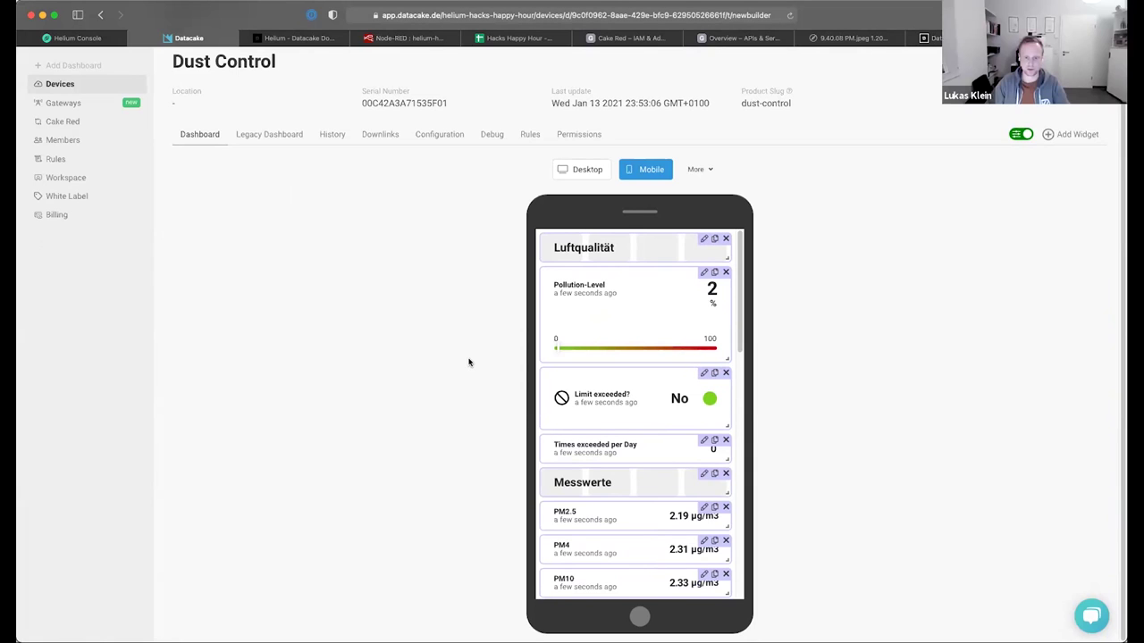
{"action": "scroll", "coordinate": [641, 413], "scroll_direction": "down", "scroll_amount": 8}
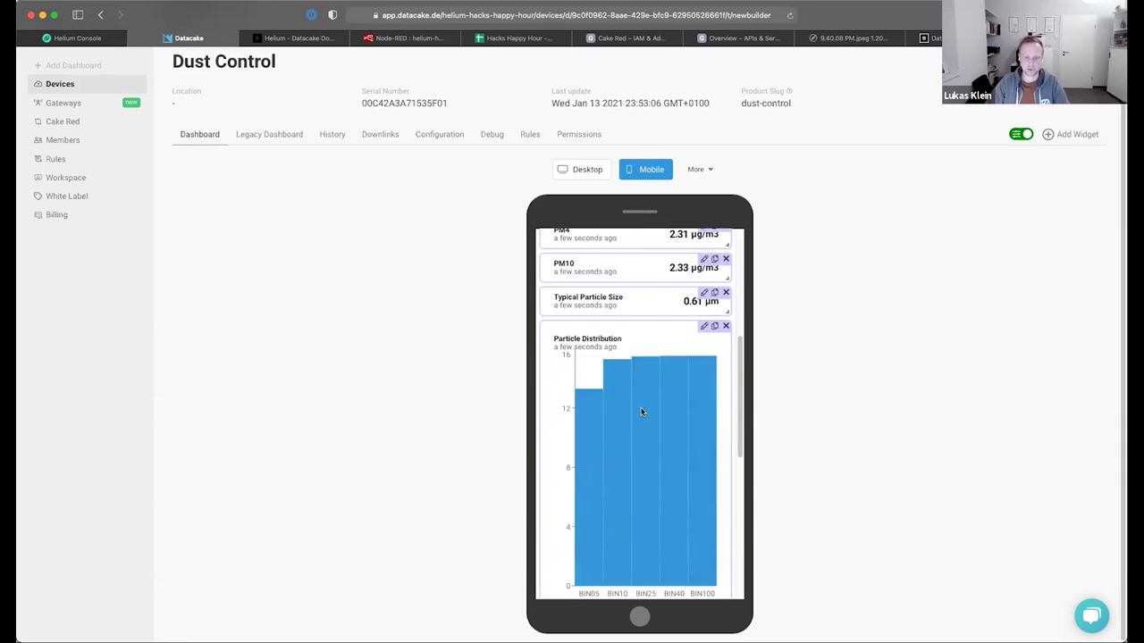
{"action": "scroll", "coordinate": [642, 416], "scroll_direction": "up", "scroll_amount": 10}
{"action": "left_click", "coordinate": [590, 224]}
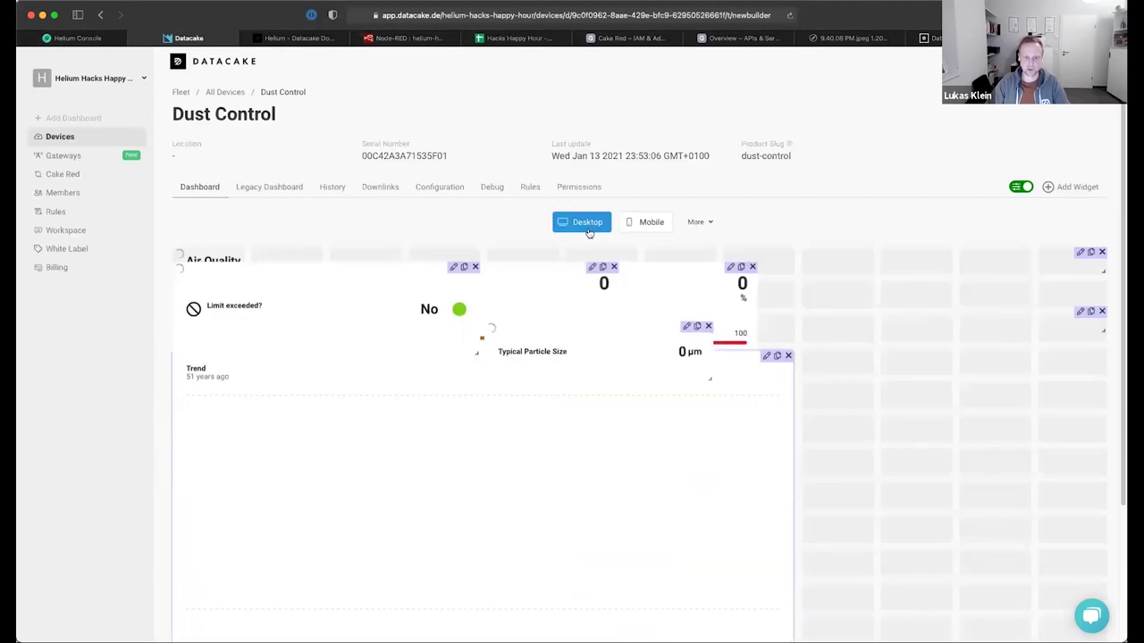
{"action": "scroll", "coordinate": [796, 393], "scroll_direction": "down", "scroll_amount": 3}
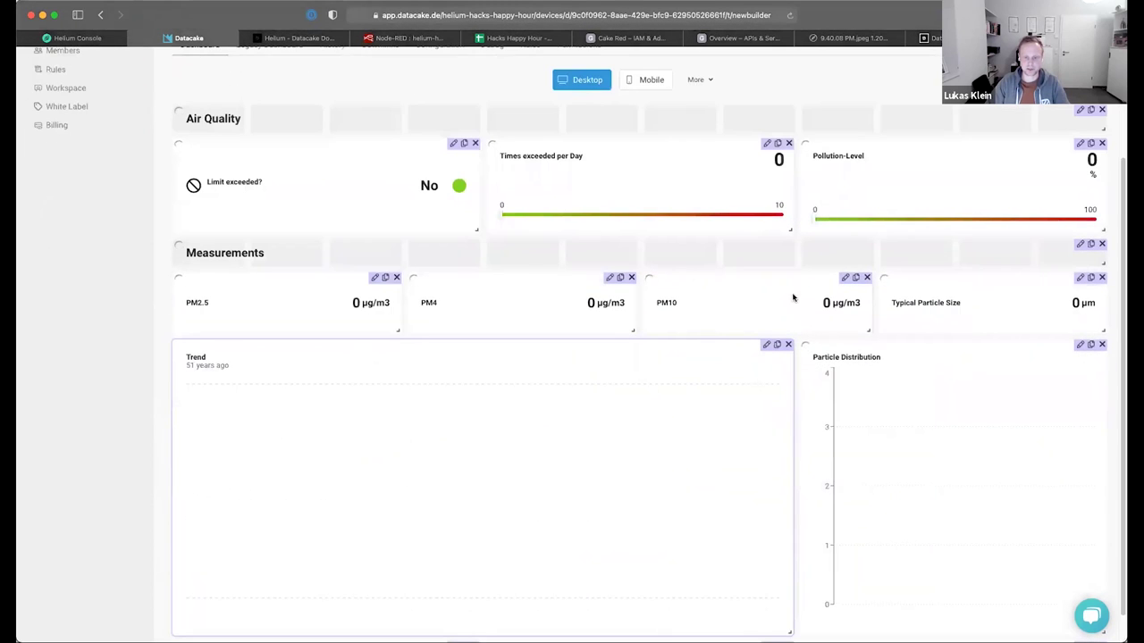
{"action": "scroll", "coordinate": [773, 309], "scroll_direction": "up", "scroll_amount": 2}
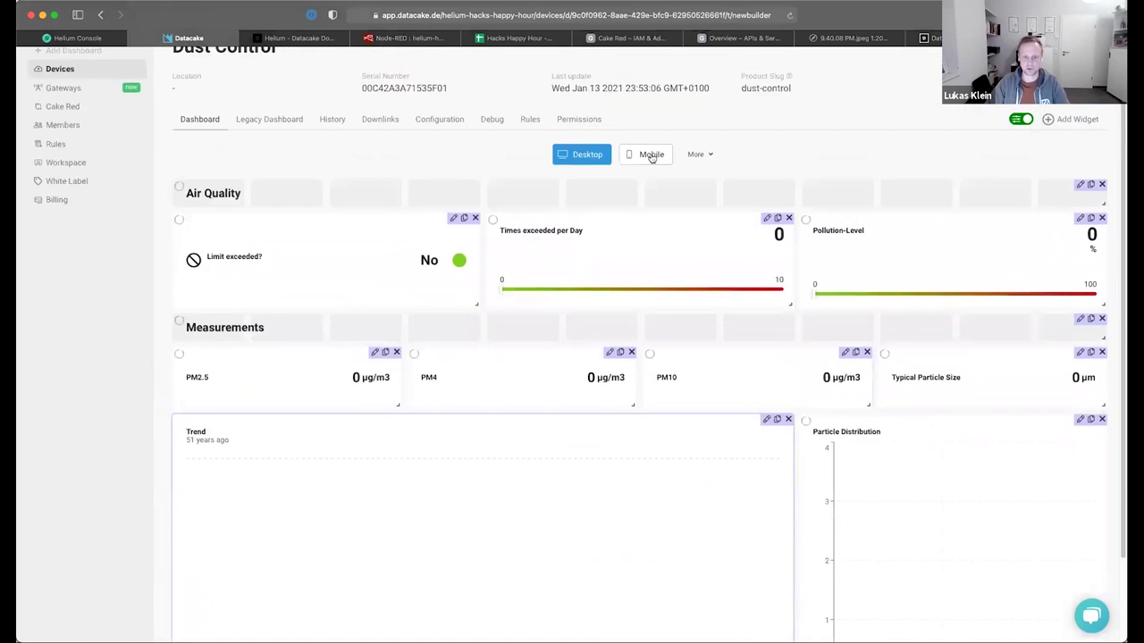
{"action": "left_click", "coordinate": [653, 156]}
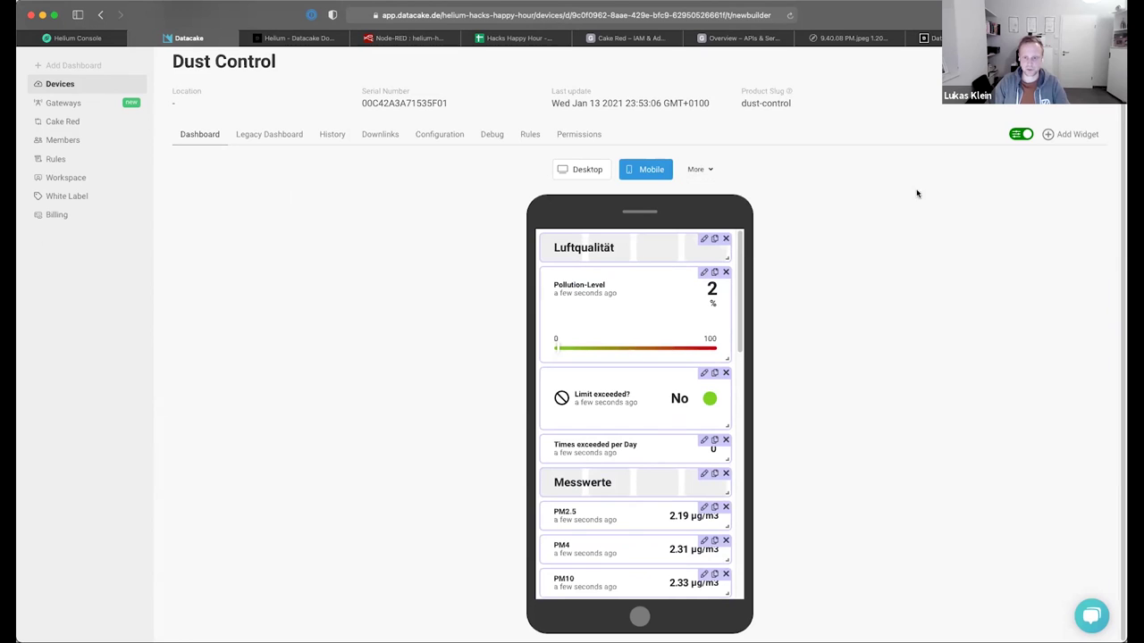
Step: Switch off edit mode and view the live Dust Control readings, Trend chart and particle distribution bars
{"action": "left_click", "coordinate": [1024, 136]}
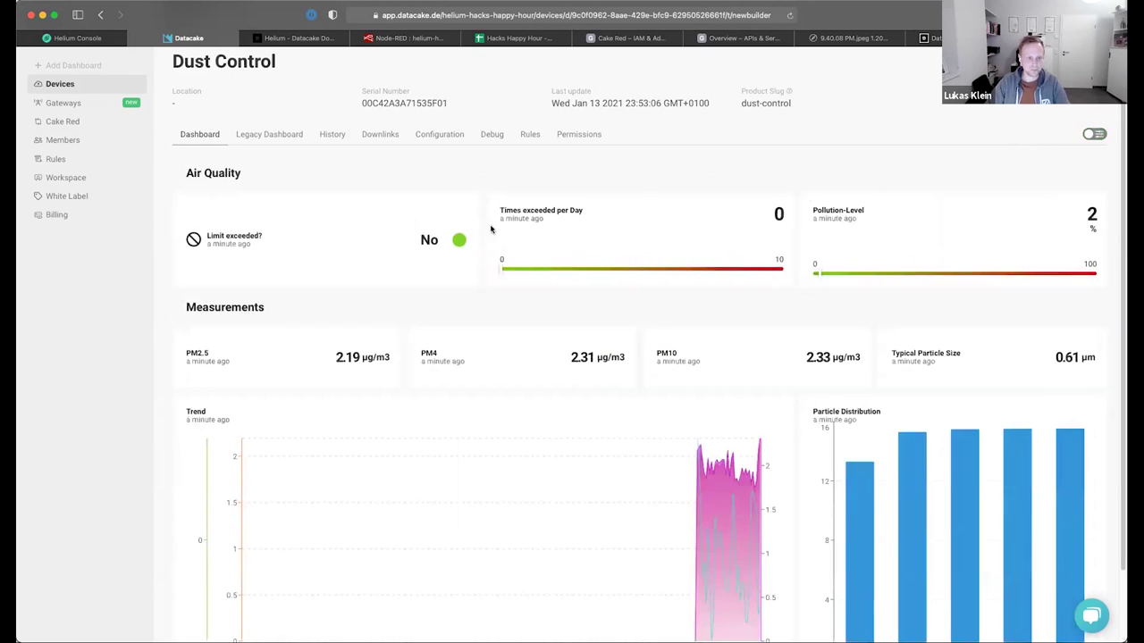
{"action": "scroll", "coordinate": [490, 230], "scroll_direction": "up", "scroll_amount": 1}
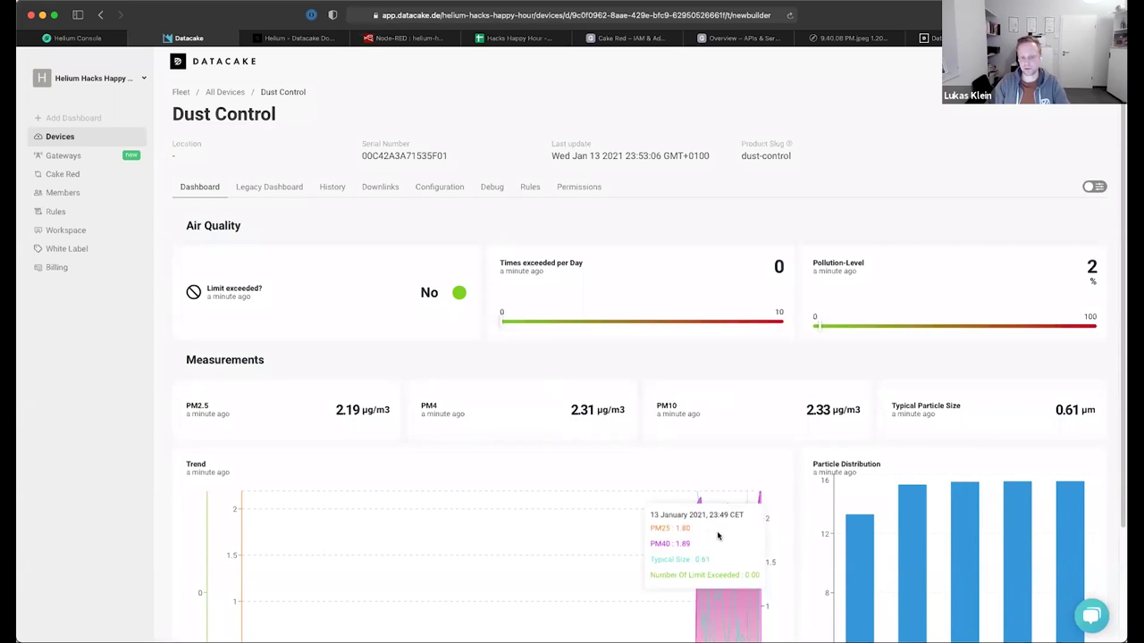
{"action": "scroll", "coordinate": [799, 518], "scroll_direction": "down", "scroll_amount": 2}
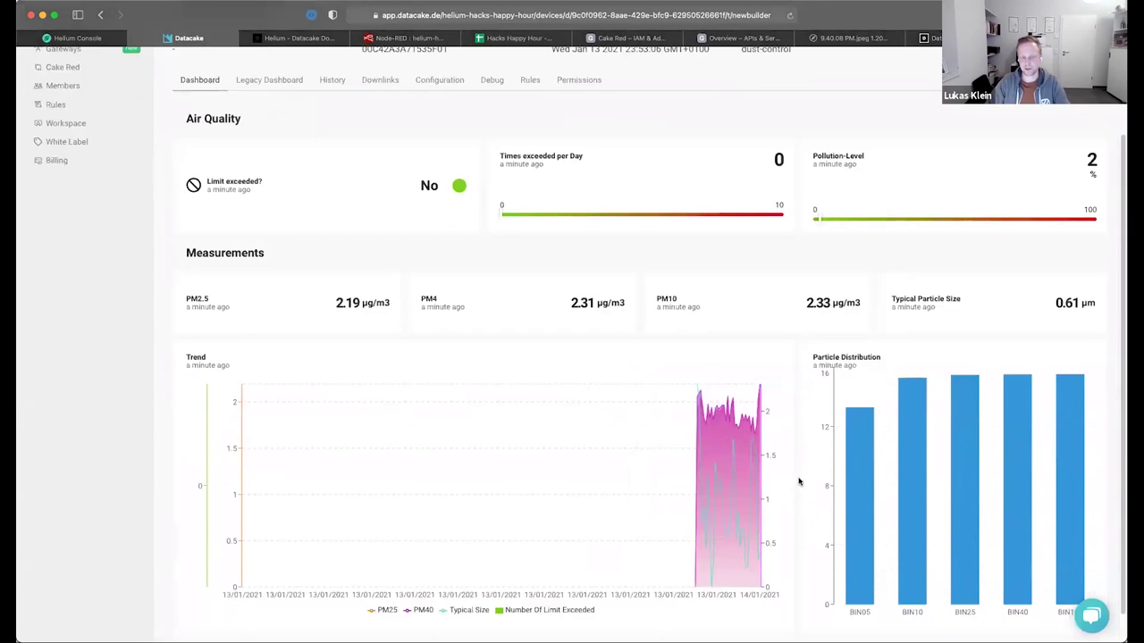
{"action": "scroll", "coordinate": [799, 477], "scroll_direction": "up", "scroll_amount": 2}
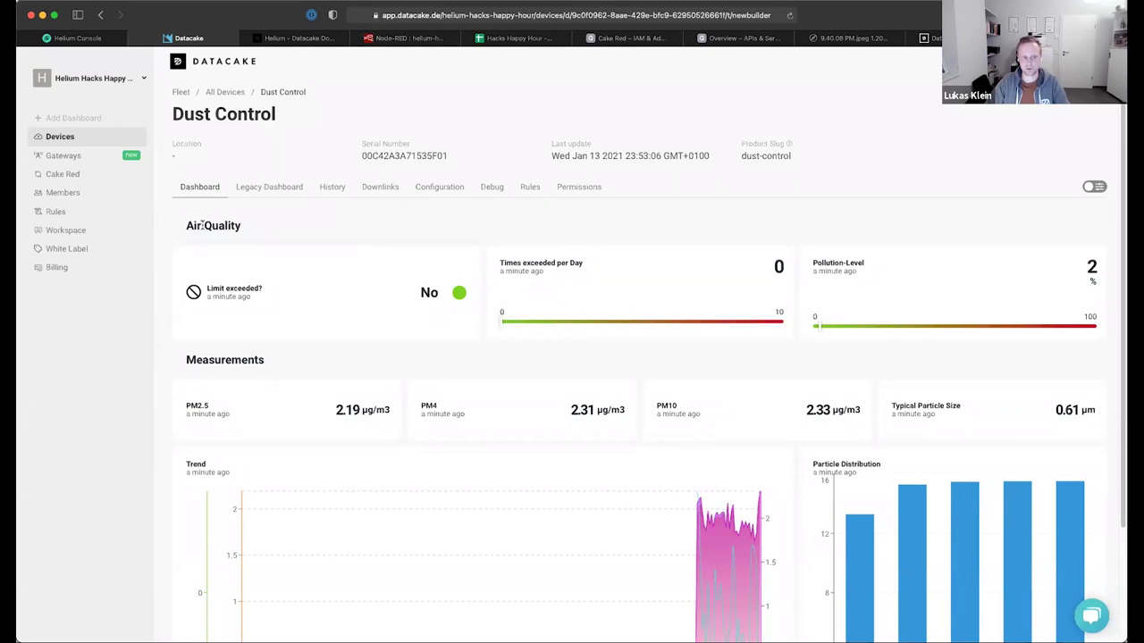
Step: Create a new dashboard named 'Test'
{"action": "left_click", "coordinate": [85, 118]}
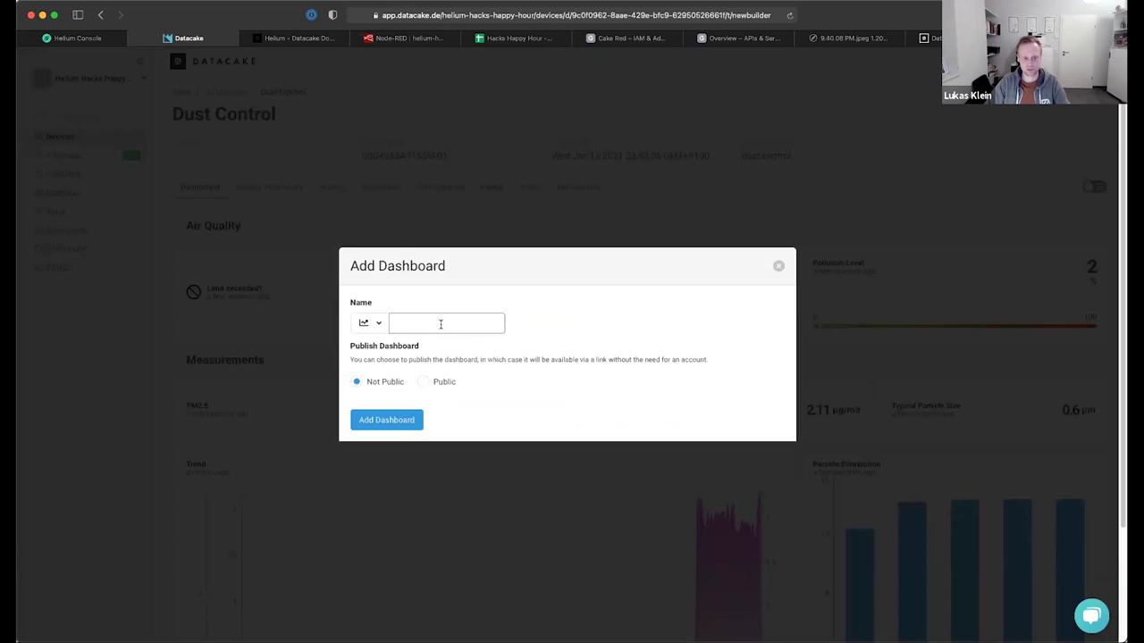
{"action": "type", "text": "Test"}
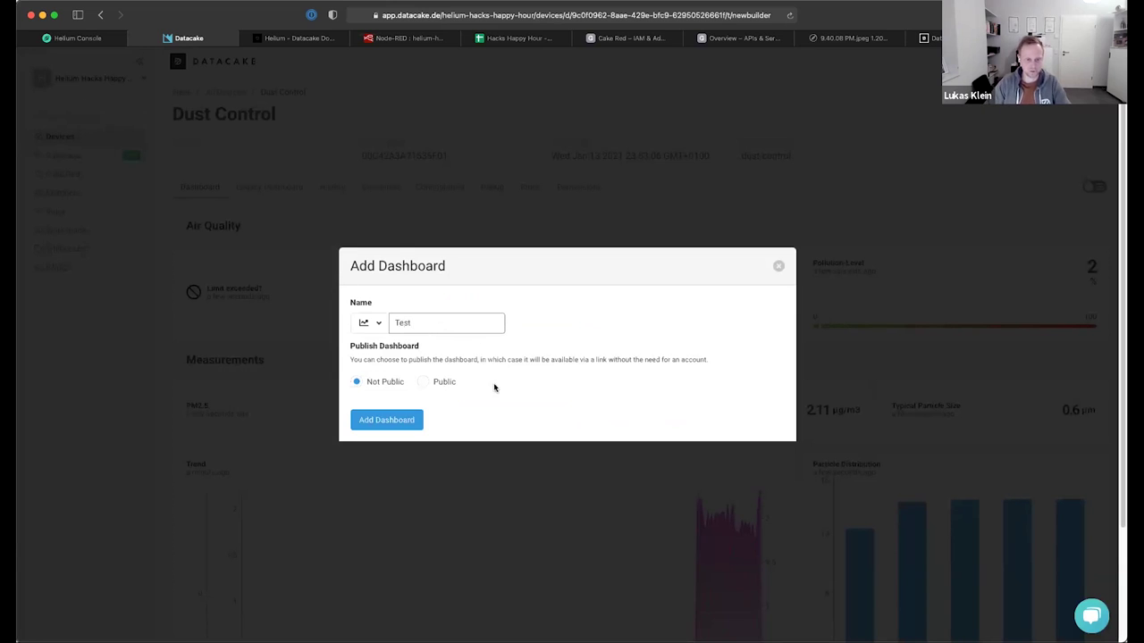
{"action": "left_click", "coordinate": [387, 420]}
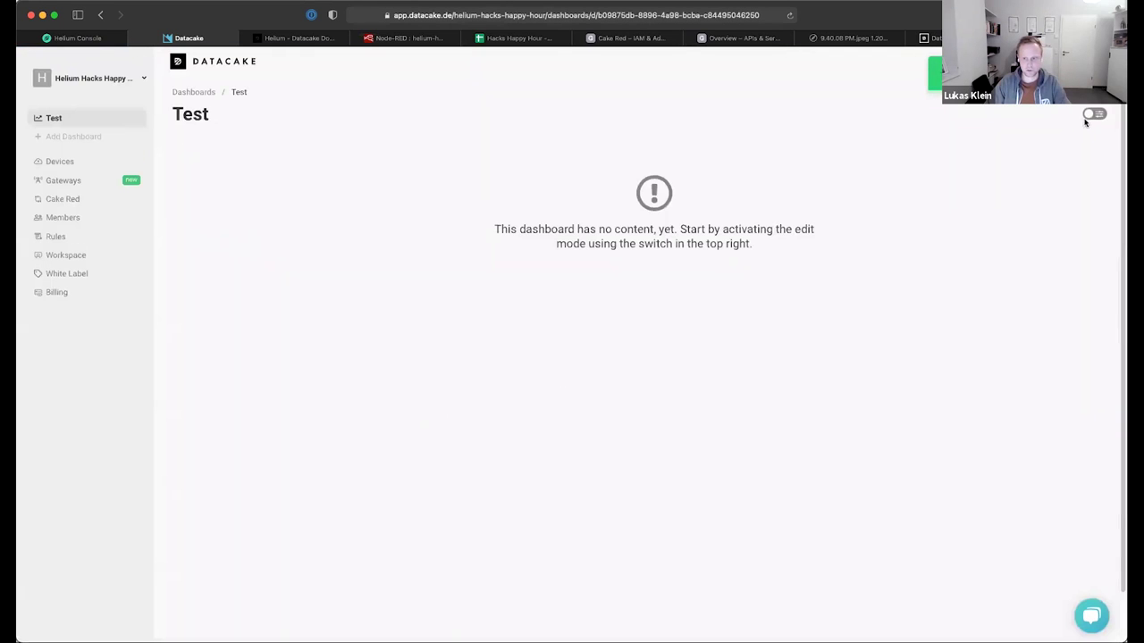
Step: Add a Value widget showing the Dust Control device's PM25 field, save it and exit edit mode
{"action": "left_click", "coordinate": [1092, 115]}
{"action": "left_click", "coordinate": [1044, 116]}
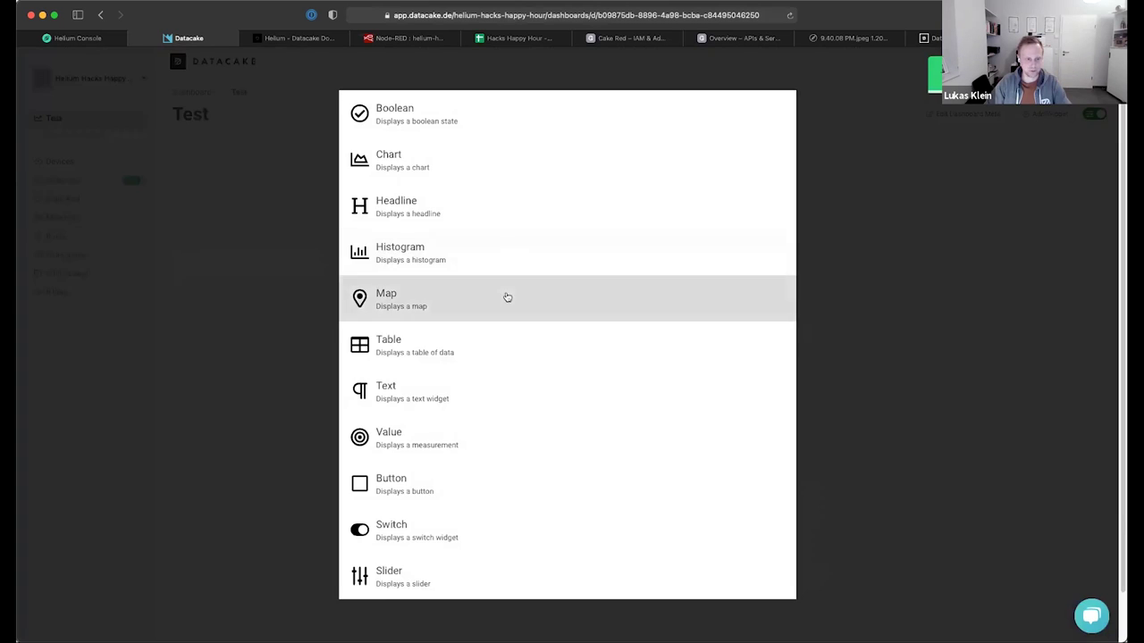
{"action": "left_click", "coordinate": [437, 440]}
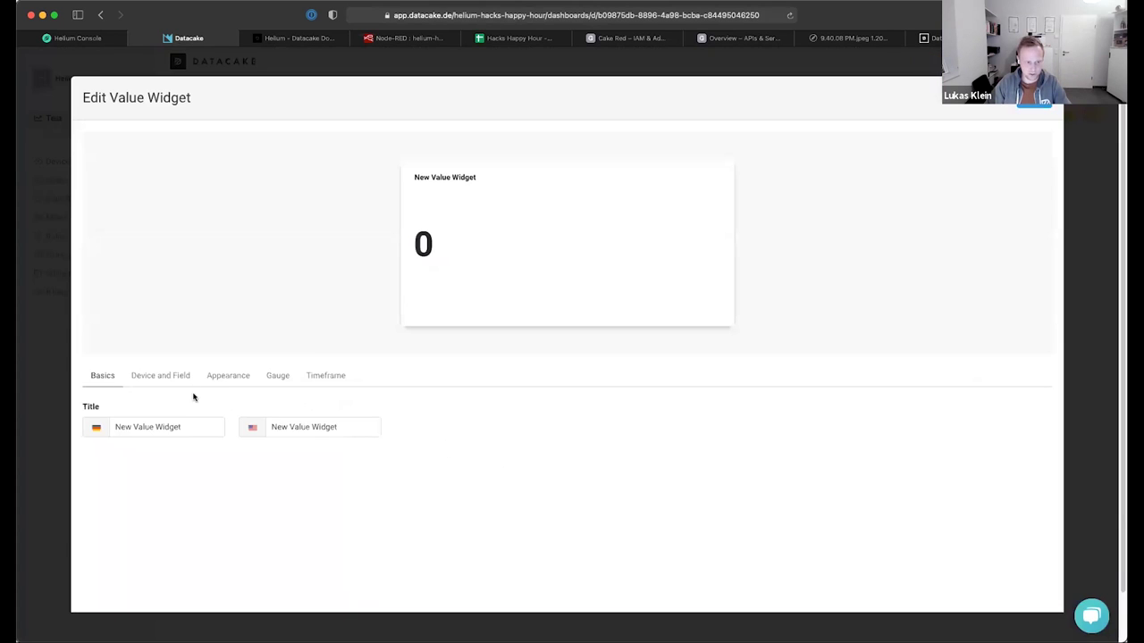
{"action": "left_click", "coordinate": [161, 376]}
{"action": "left_click", "coordinate": [158, 426]}
{"action": "left_click", "coordinate": [159, 437]}
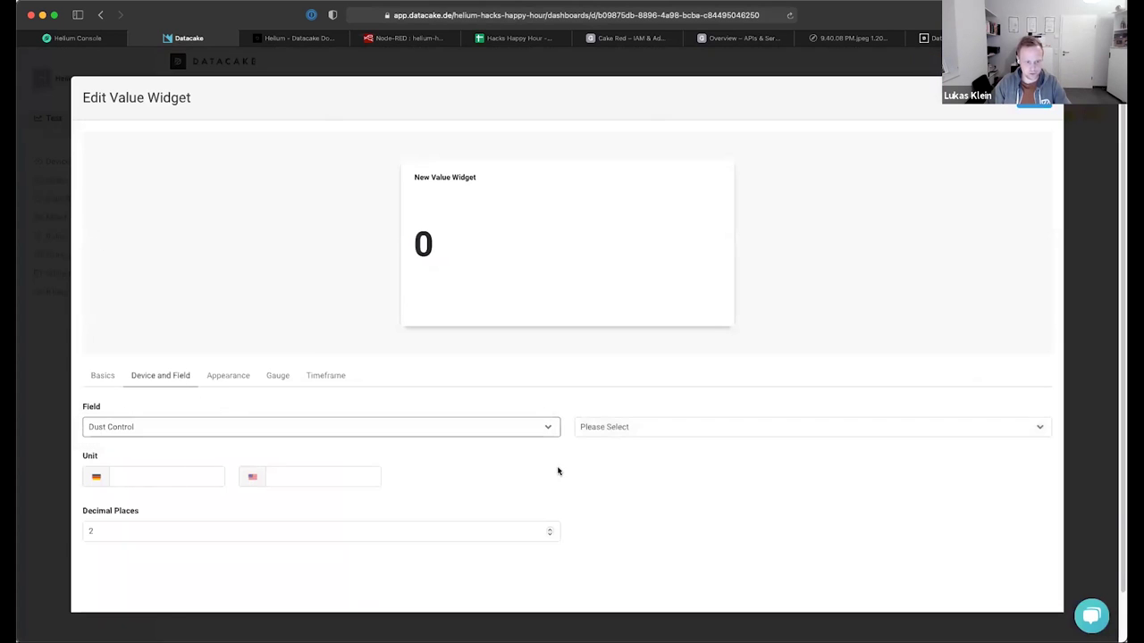
{"action": "left_click", "coordinate": [712, 431]}
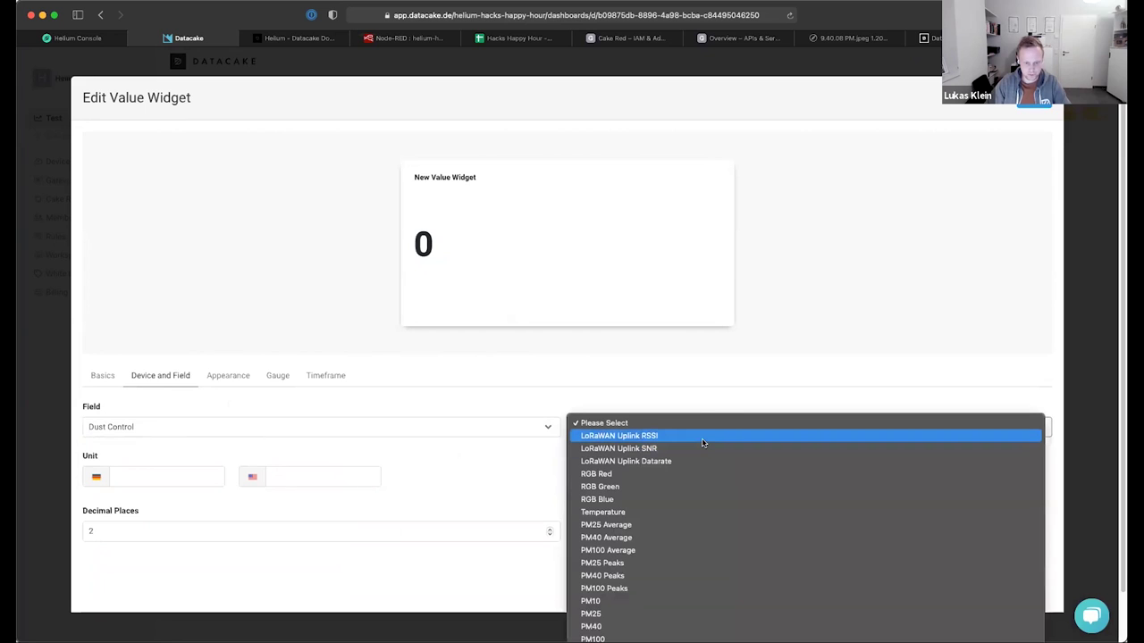
{"action": "left_click", "coordinate": [674, 616]}
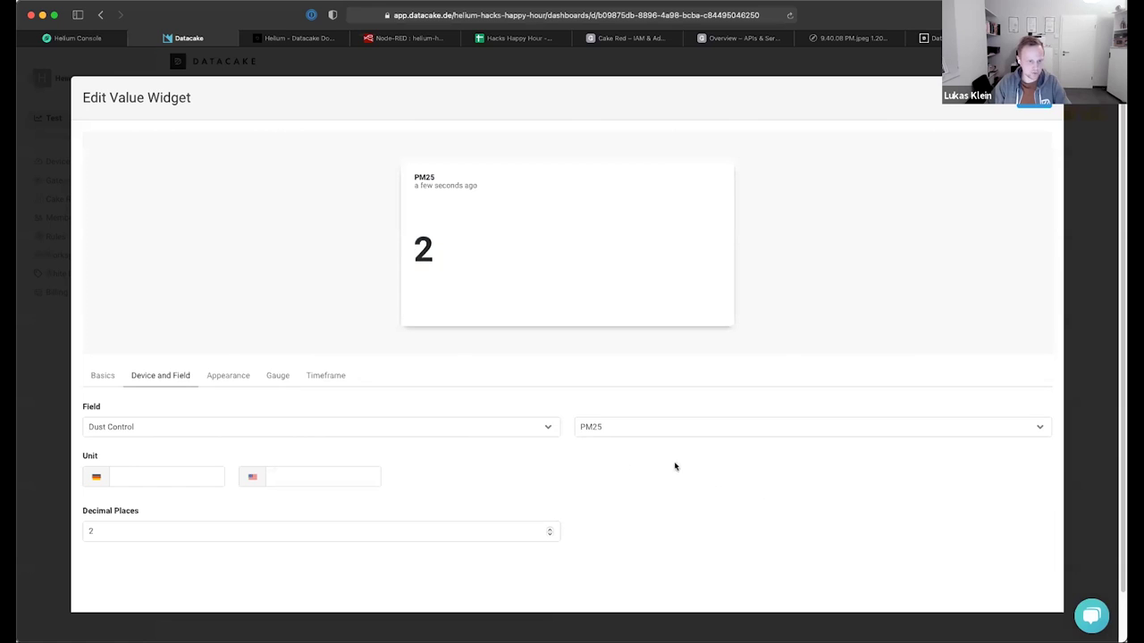
{"action": "left_click", "coordinate": [1020, 114]}
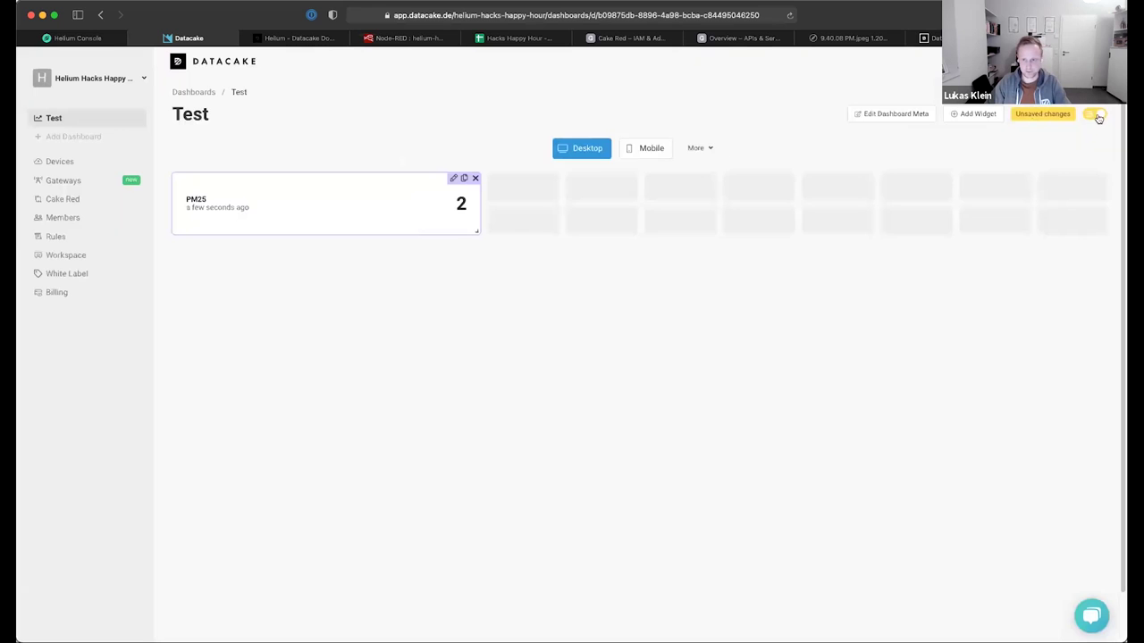
{"action": "left_click", "coordinate": [1098, 116]}
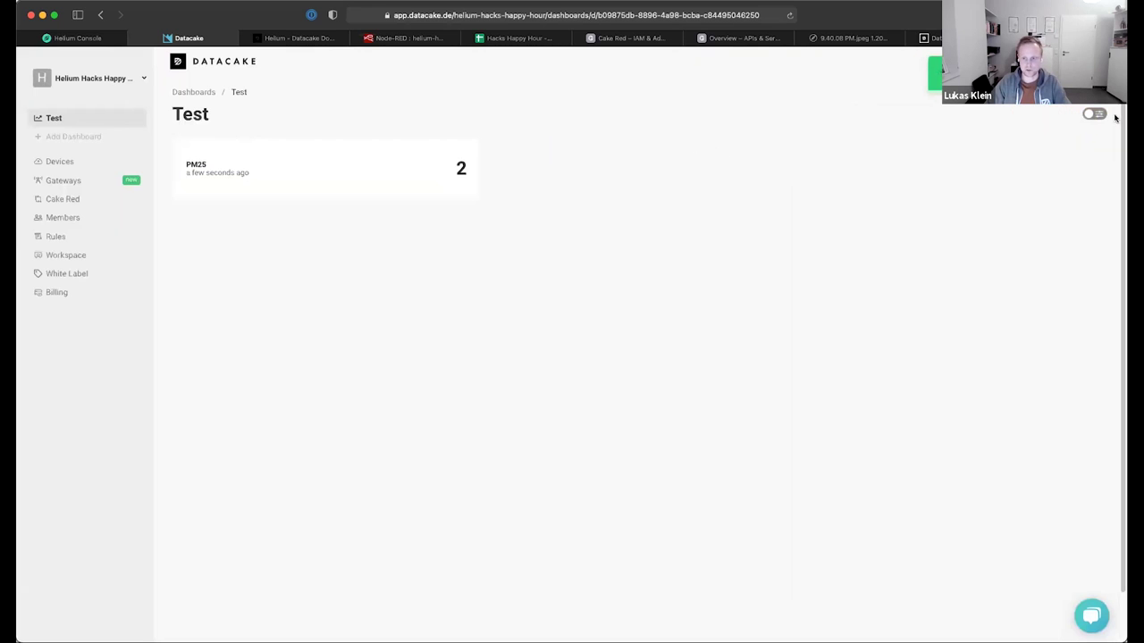
Step: Set the Test dashboard to Public in its meta settings and copy the public share link
{"action": "left_click", "coordinate": [1096, 115]}
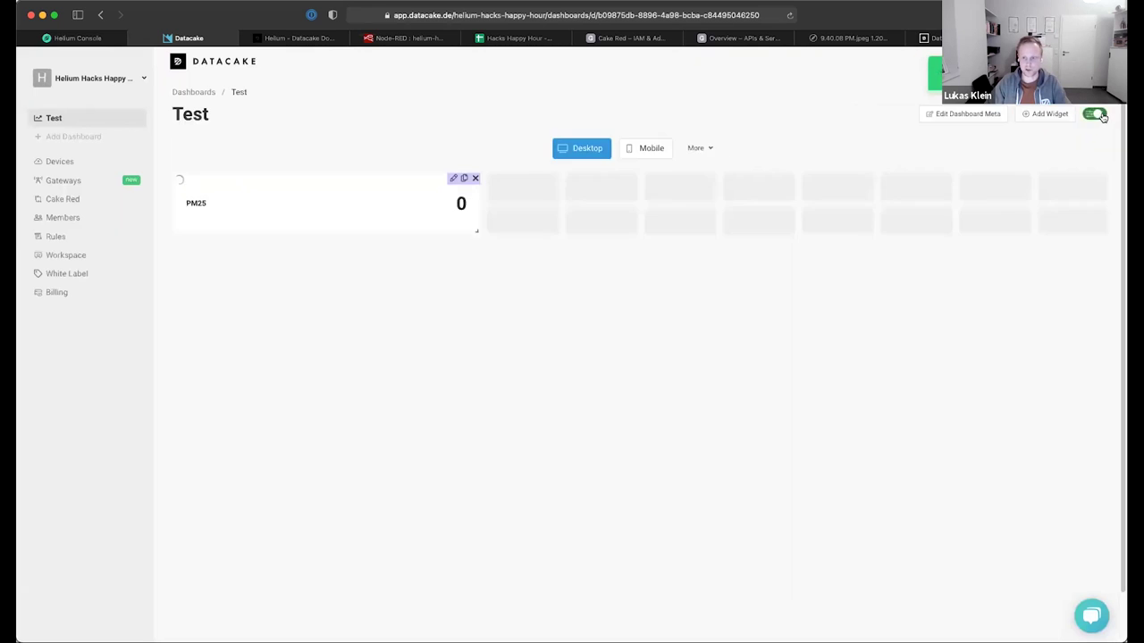
{"action": "left_click", "coordinate": [991, 117]}
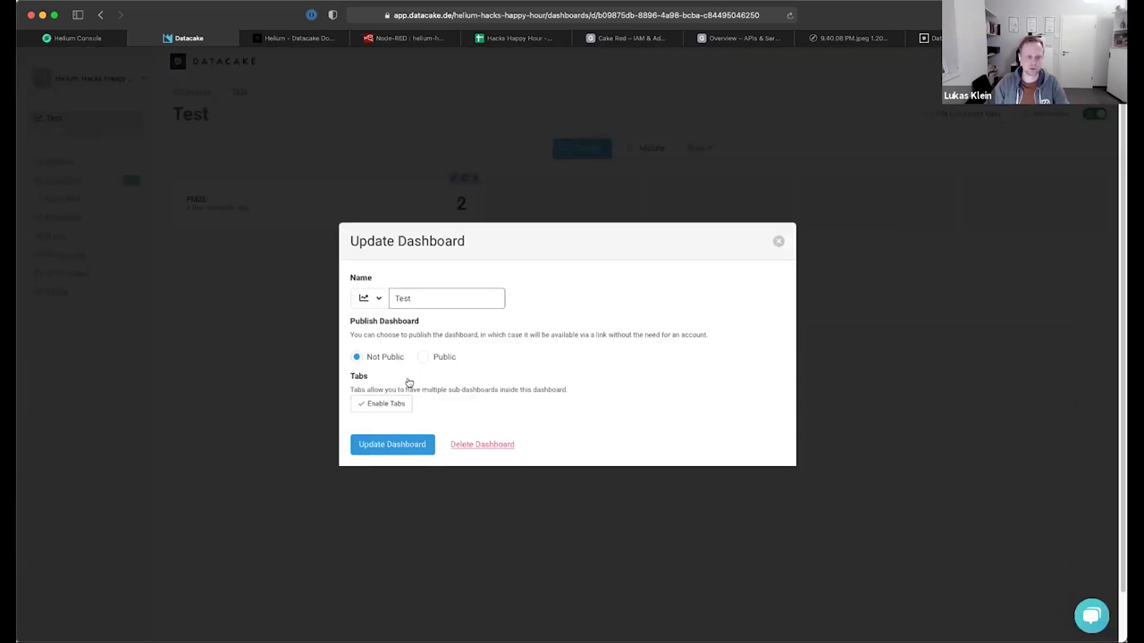
{"action": "left_click", "coordinate": [436, 357]}
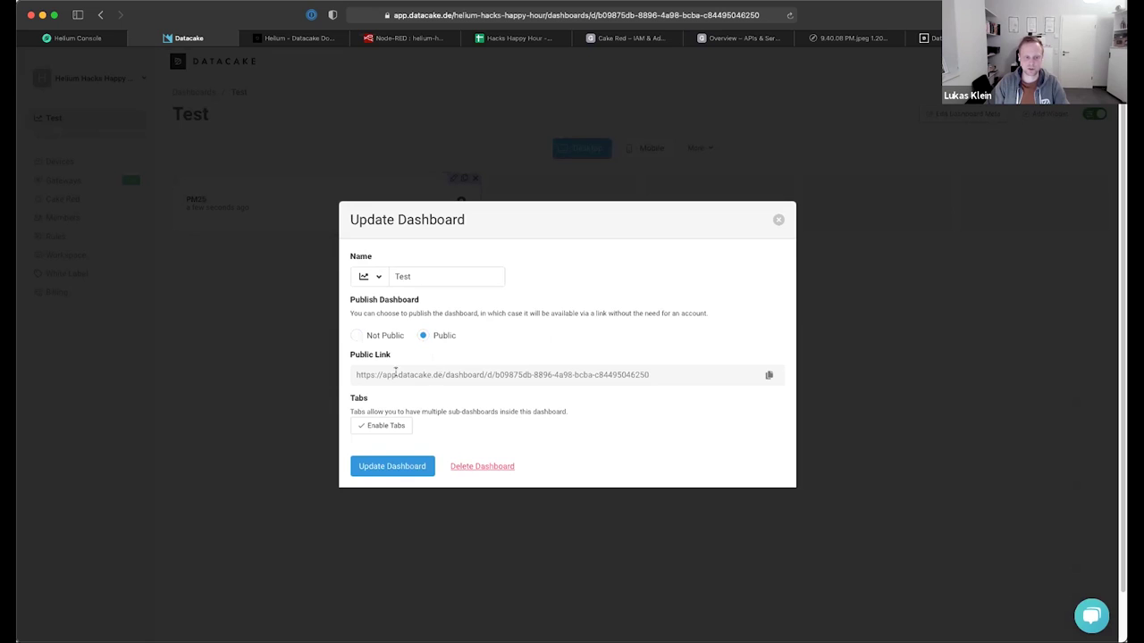
{"action": "left_click", "coordinate": [393, 373]}
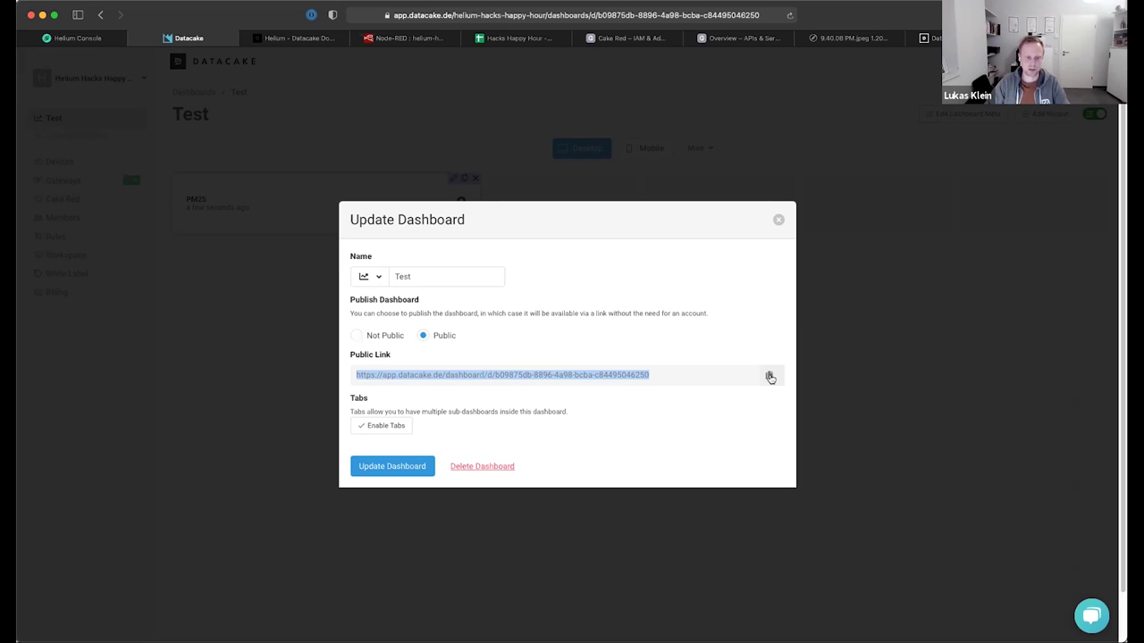
{"action": "left_click", "coordinate": [770, 376]}
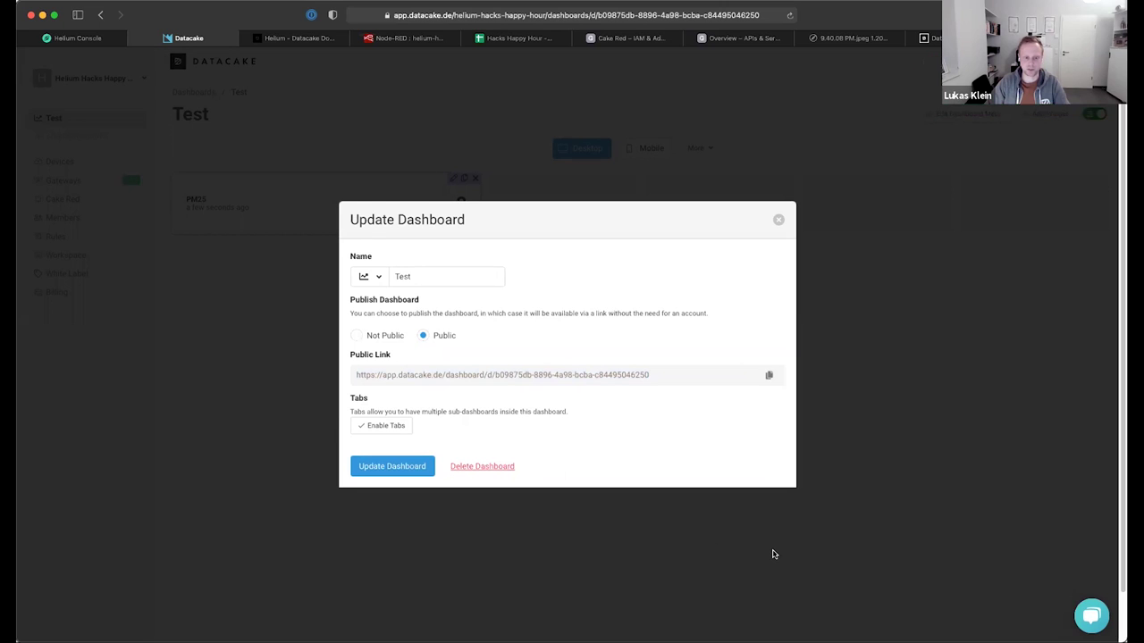
{"action": "left_click", "coordinate": [797, 511]}
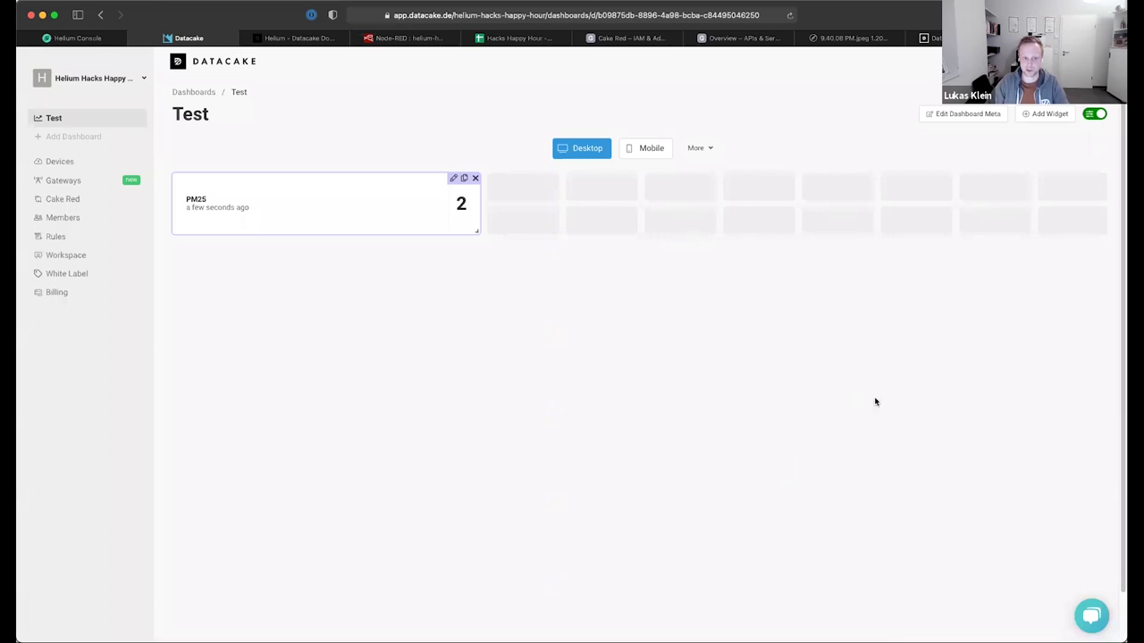
Step: Enable tabs on the Test dashboard, add Tab 2 and Tab 3, and save it
{"action": "left_click", "coordinate": [989, 114]}
{"action": "left_click", "coordinate": [389, 405]}
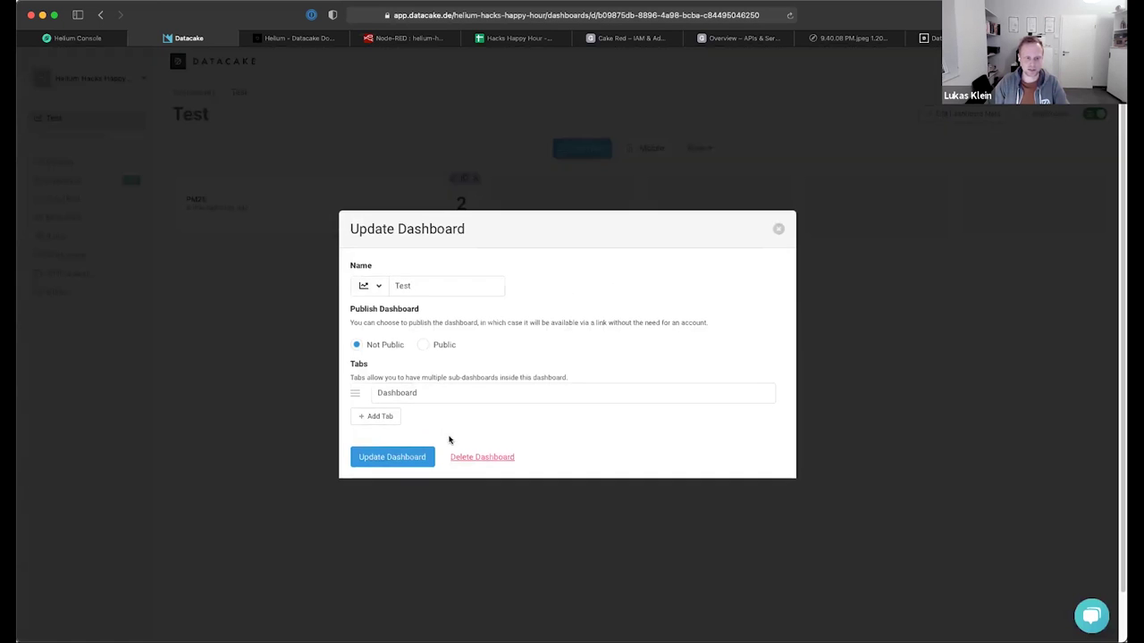
{"action": "left_click", "coordinate": [377, 420]}
{"action": "left_click", "coordinate": [380, 430]}
{"action": "left_click", "coordinate": [399, 484]}
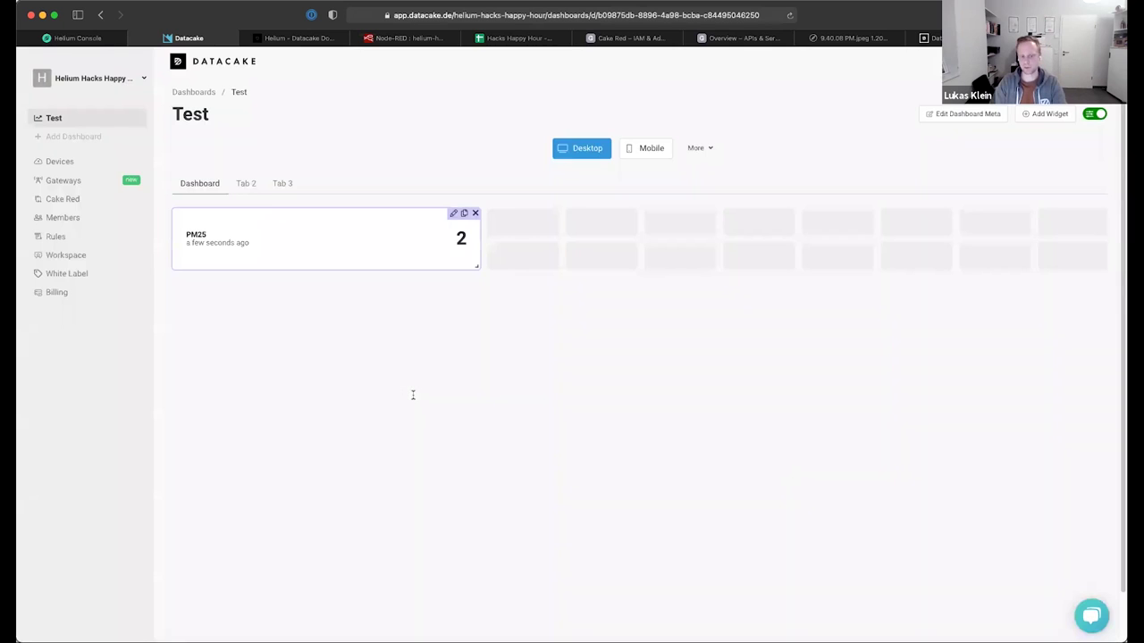
Step: View the empty Tab 2, then return to the Dust Control device dashboard
{"action": "left_click", "coordinate": [246, 186]}
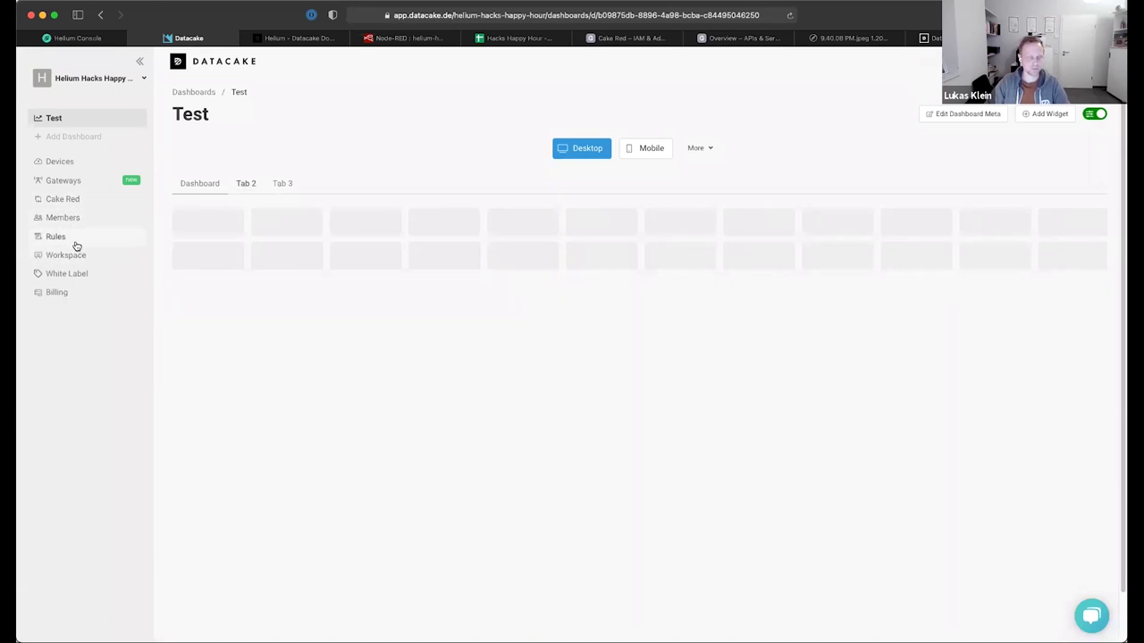
{"action": "left_click", "coordinate": [77, 165]}
{"action": "left_click", "coordinate": [224, 187]}
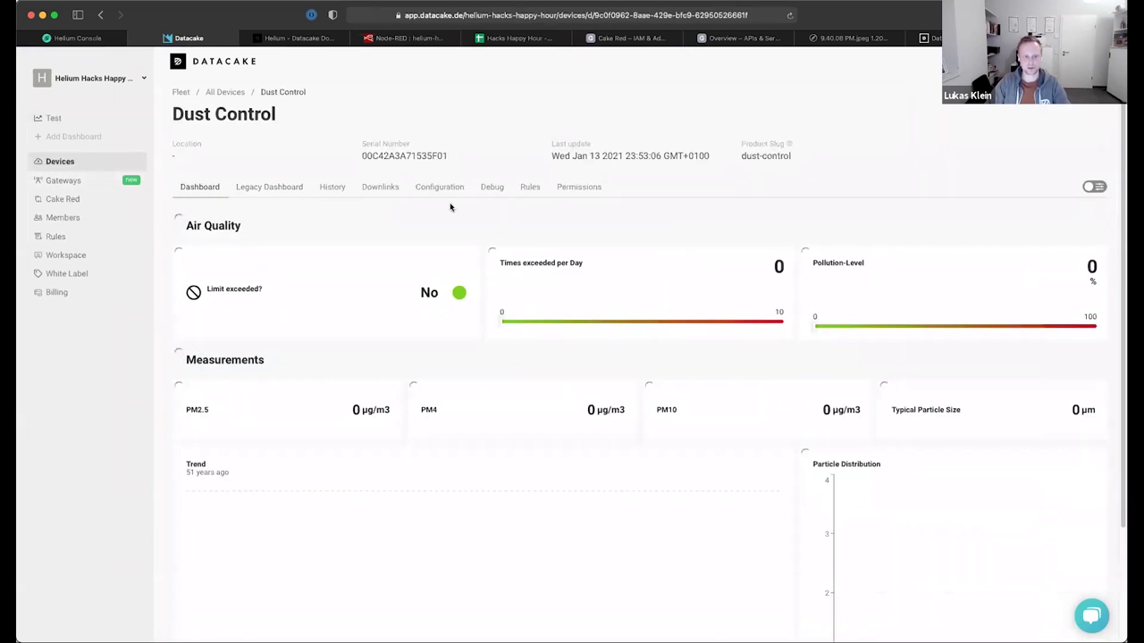
Step: Start a new cloud rule for Dust Control named 'Test'
{"action": "left_click", "coordinate": [530, 190]}
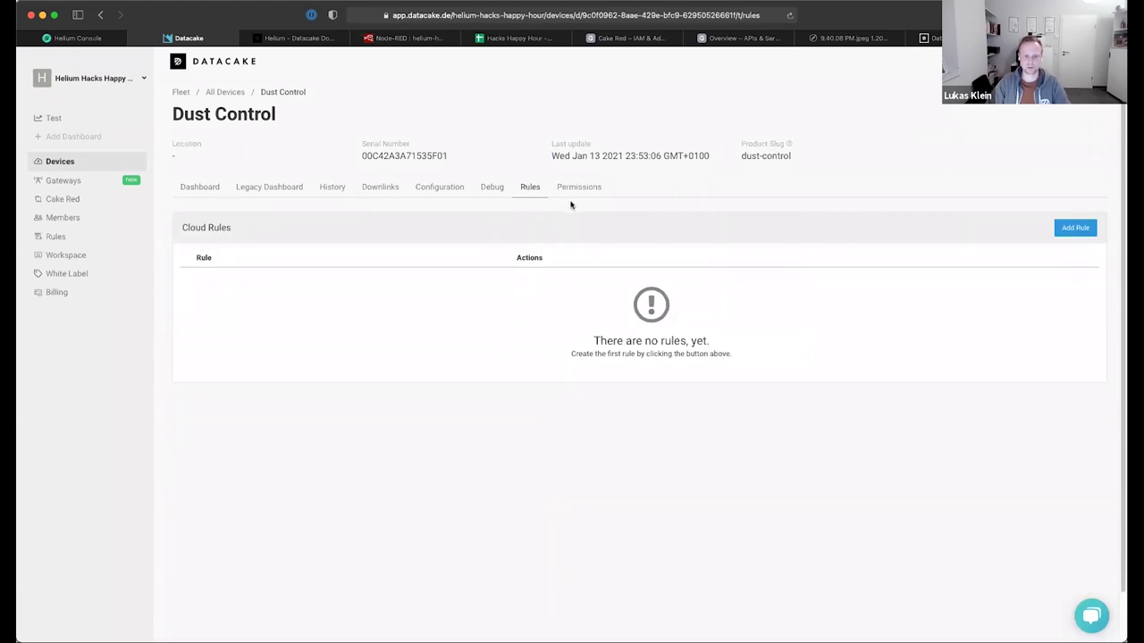
{"action": "left_click", "coordinate": [1075, 229]}
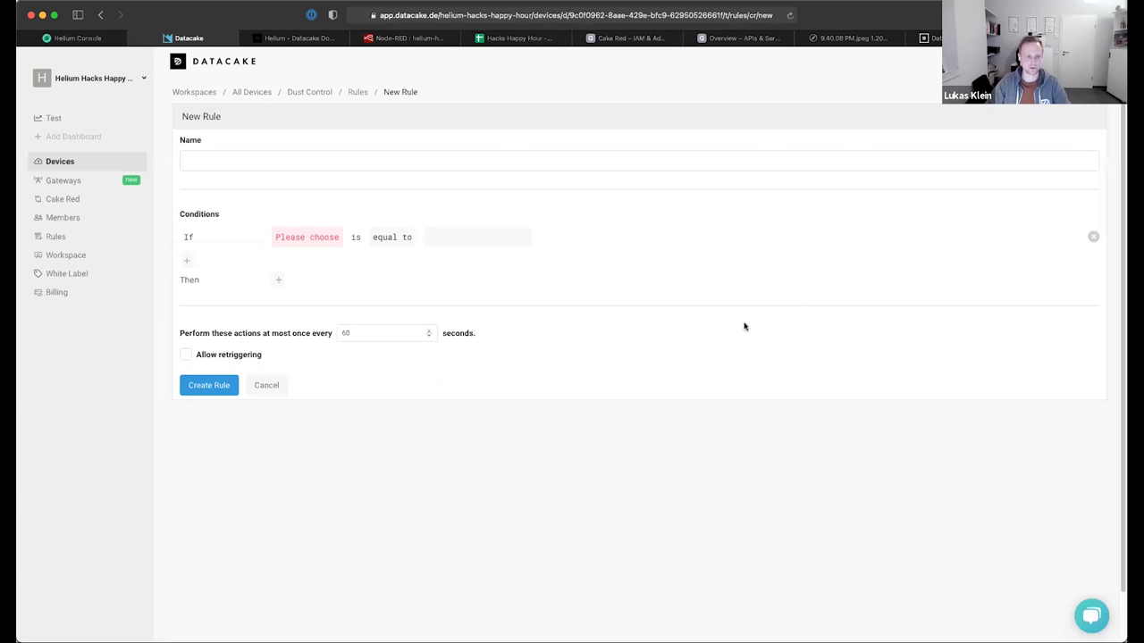
{"action": "left_click", "coordinate": [291, 160]}
{"action": "type", "text": "Test"}
Step: Set the rule condition to PM25 larger than 250
{"action": "left_click", "coordinate": [326, 237]}
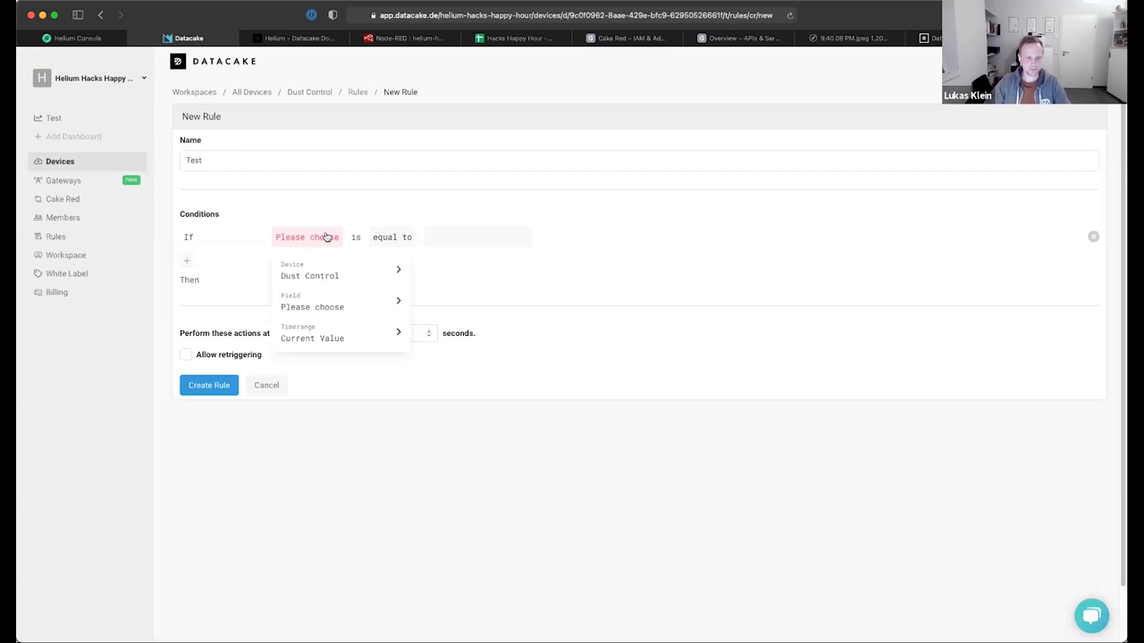
{"action": "left_click", "coordinate": [349, 301]}
{"action": "scroll", "coordinate": [337, 528], "scroll_direction": "down", "scroll_amount": 2}
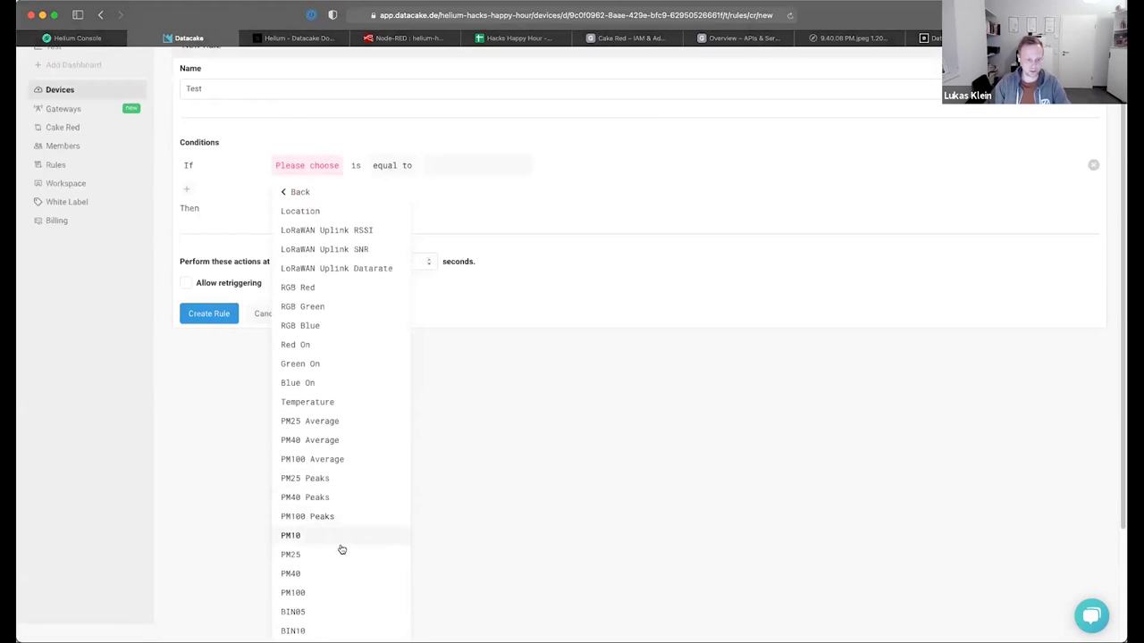
{"action": "left_click", "coordinate": [338, 553]}
{"action": "left_click", "coordinate": [500, 219]}
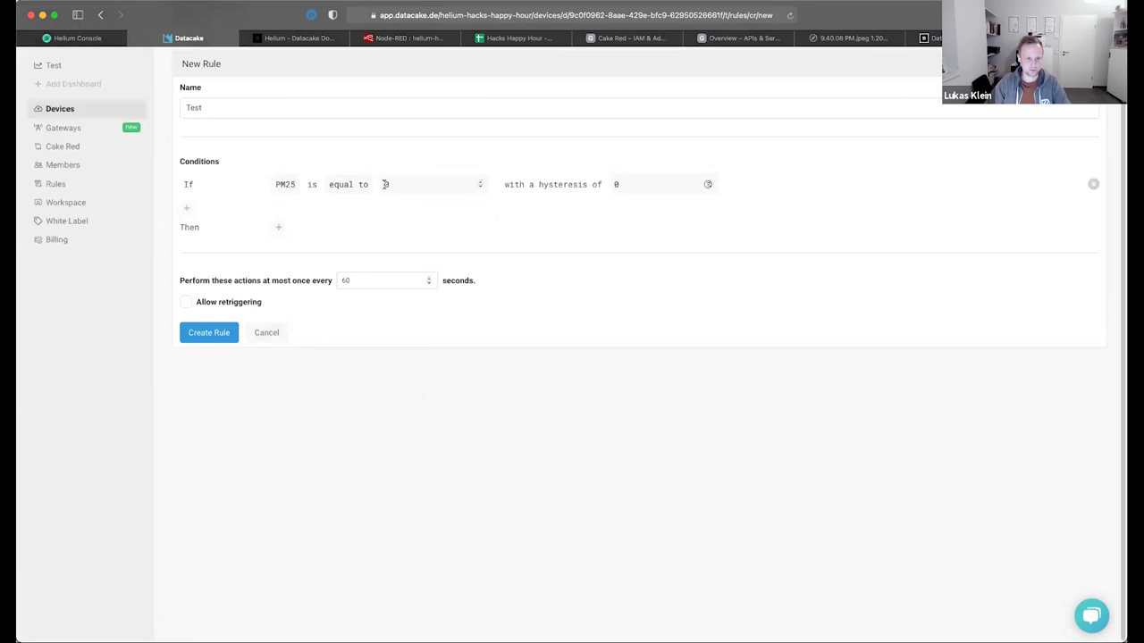
{"action": "left_click", "coordinate": [349, 184]}
{"action": "left_click", "coordinate": [379, 332]}
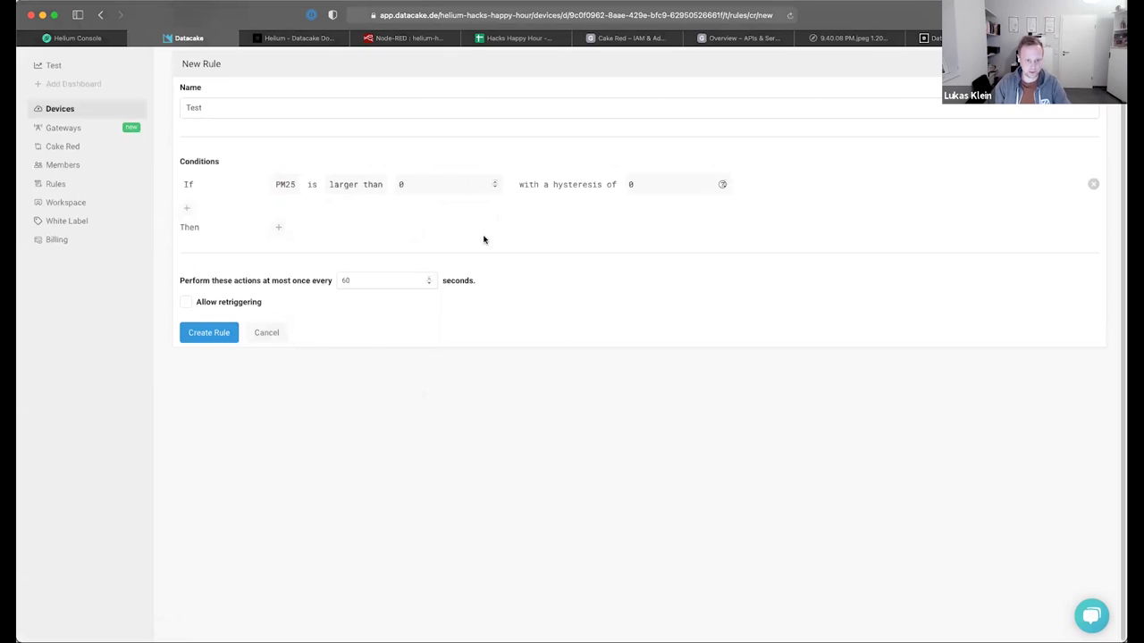
{"action": "left_click", "coordinate": [444, 184]}
Step: Add a Send LoRa Downlink action targeting Dust Control, after briefly trying the webhook action
{"action": "left_click", "coordinate": [277, 229]}
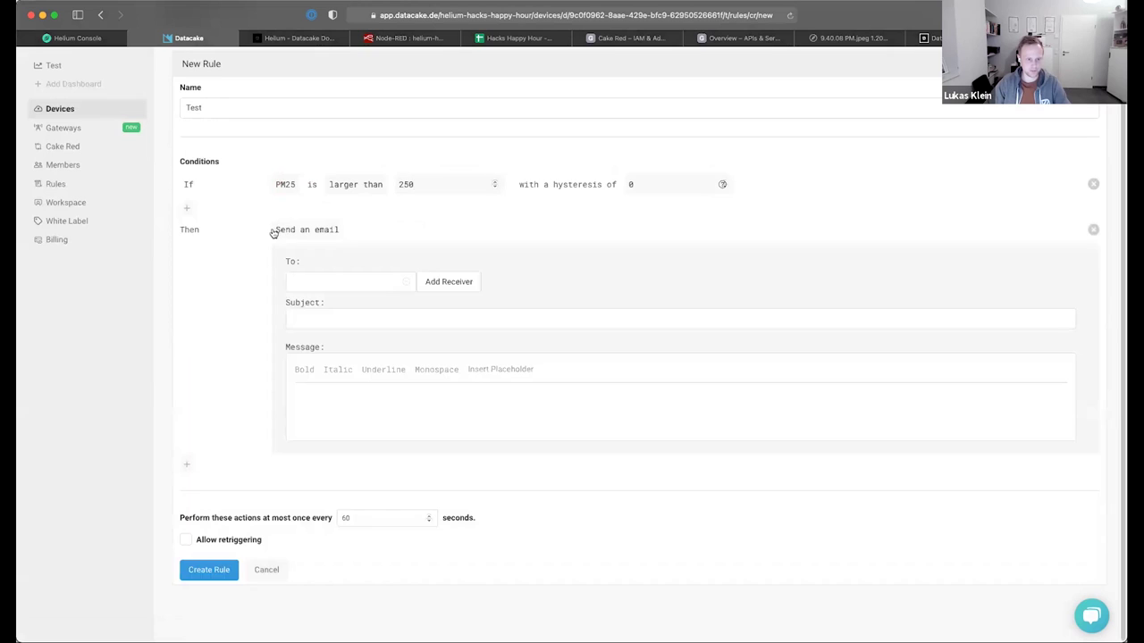
{"action": "left_click", "coordinate": [320, 231]}
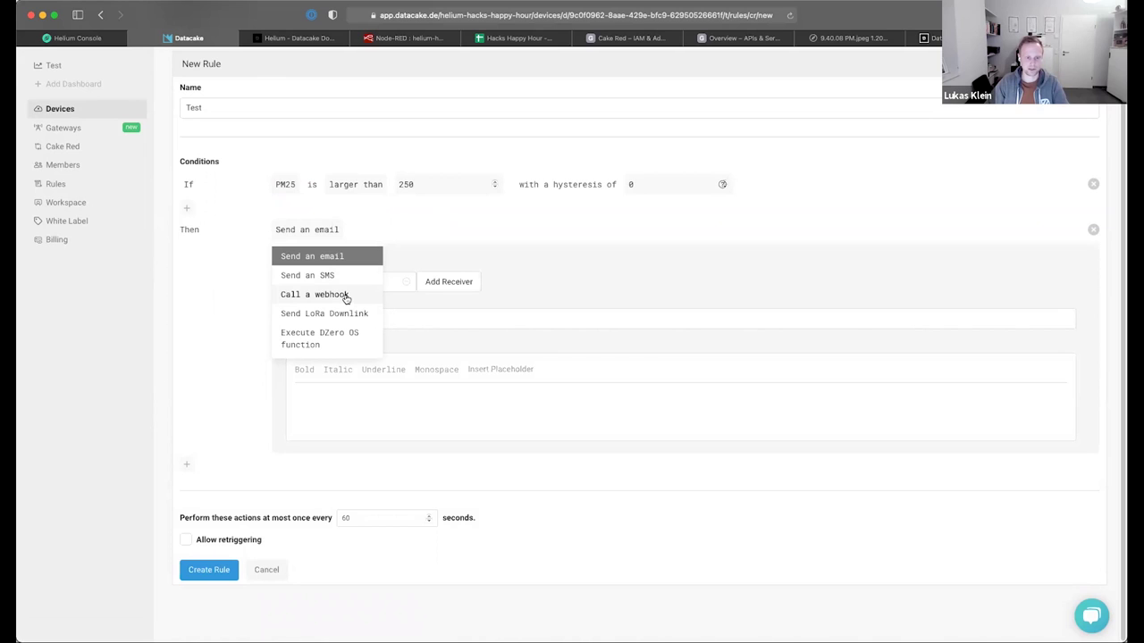
{"action": "left_click", "coordinate": [346, 298]}
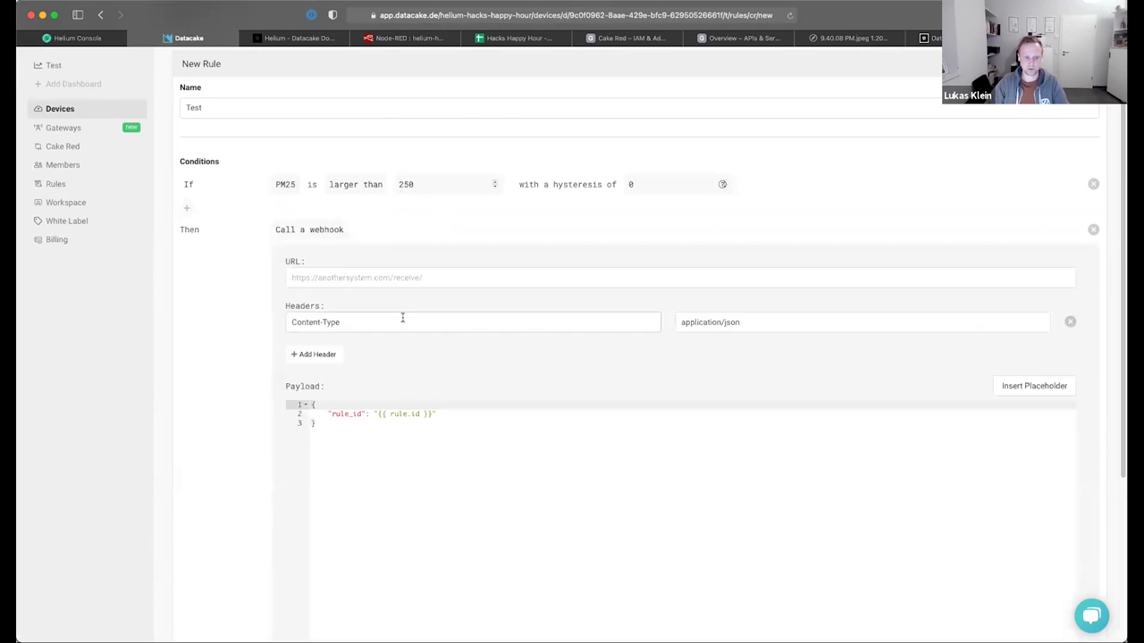
{"action": "left_click", "coordinate": [308, 231]}
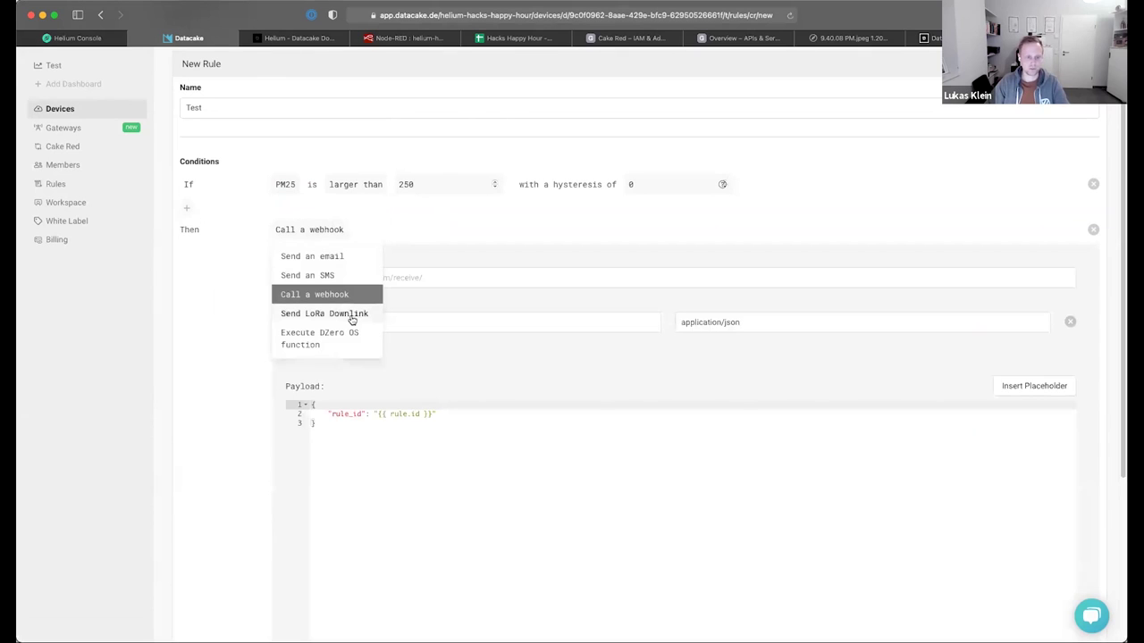
{"action": "left_click", "coordinate": [352, 317]}
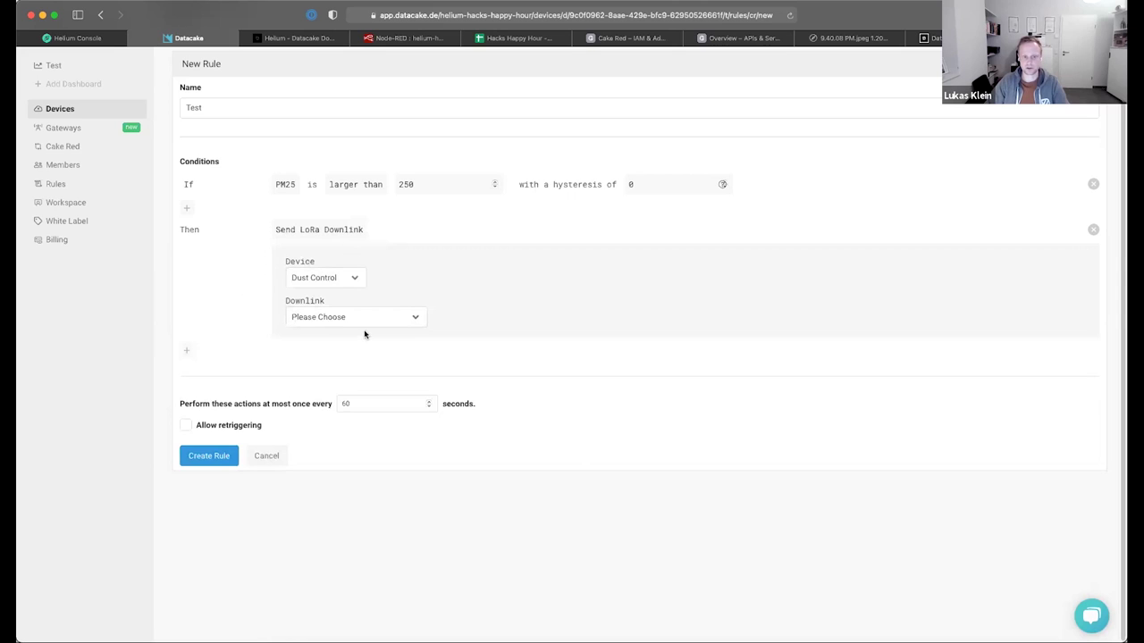
{"action": "left_click", "coordinate": [342, 235]}
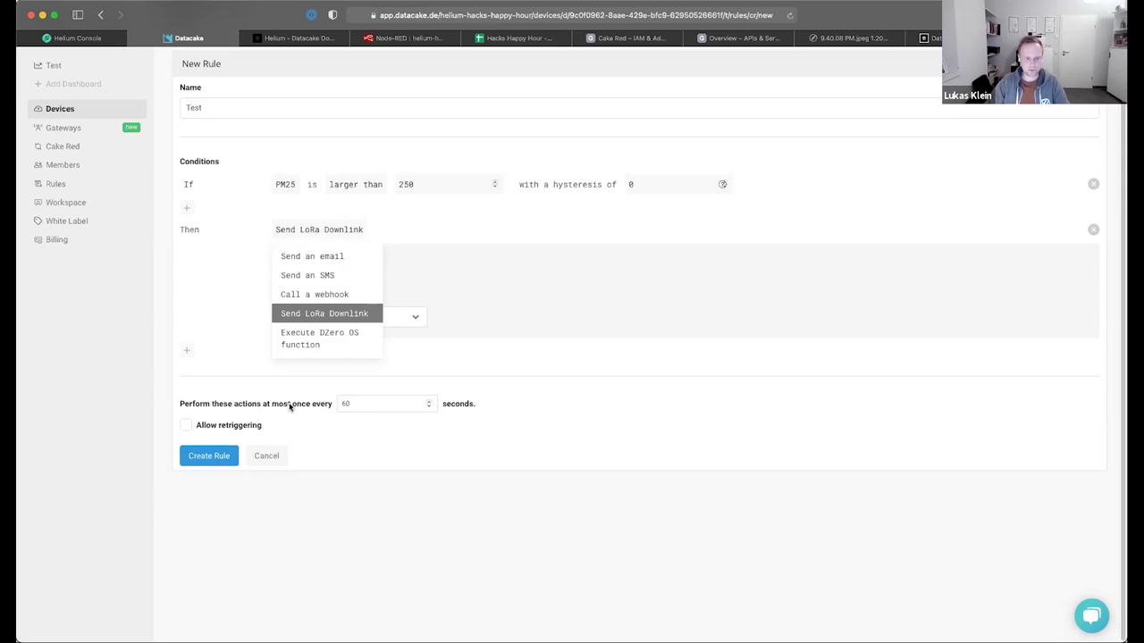
{"action": "left_click", "coordinate": [324, 230]}
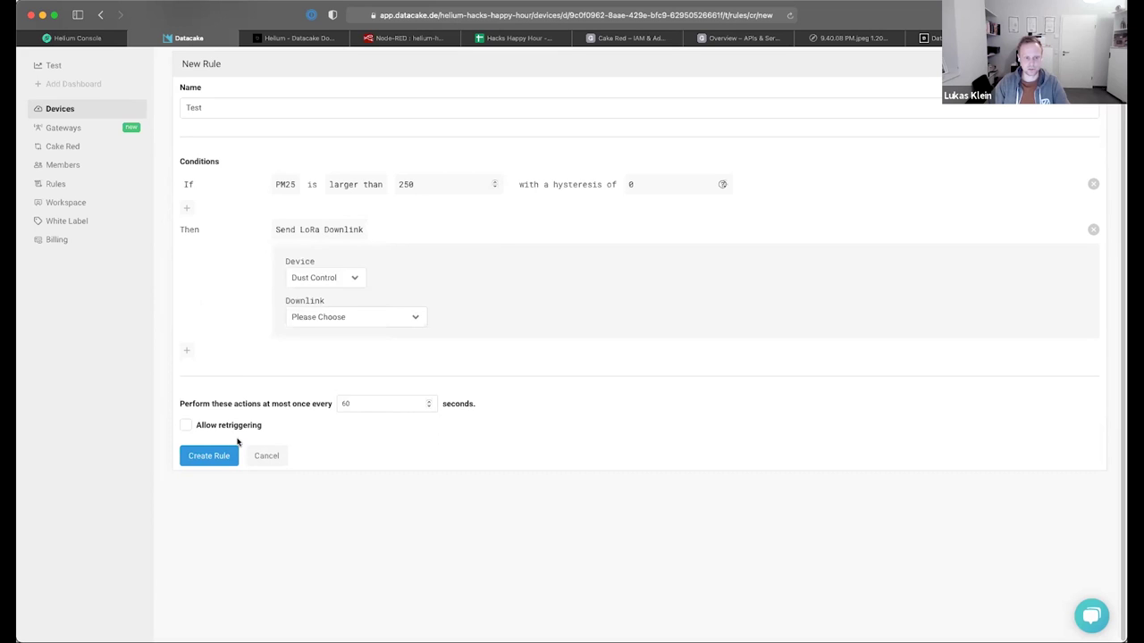
{"action": "scroll", "coordinate": [263, 396], "scroll_direction": "up", "scroll_amount": 1}
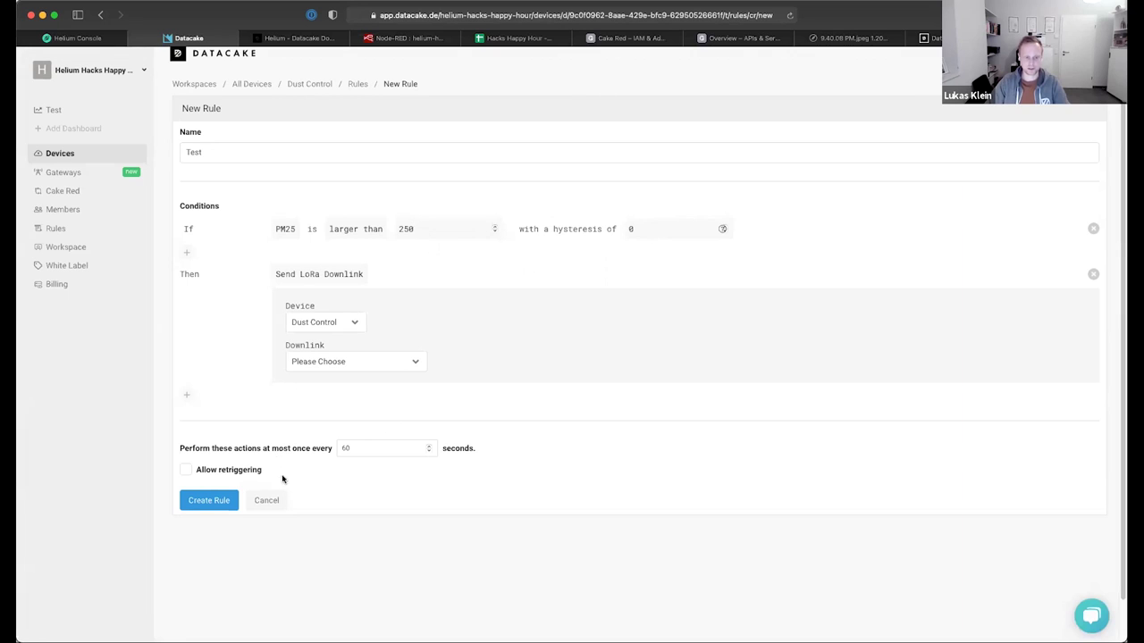
{"action": "scroll", "coordinate": [402, 210], "scroll_direction": "up", "scroll_amount": 1}
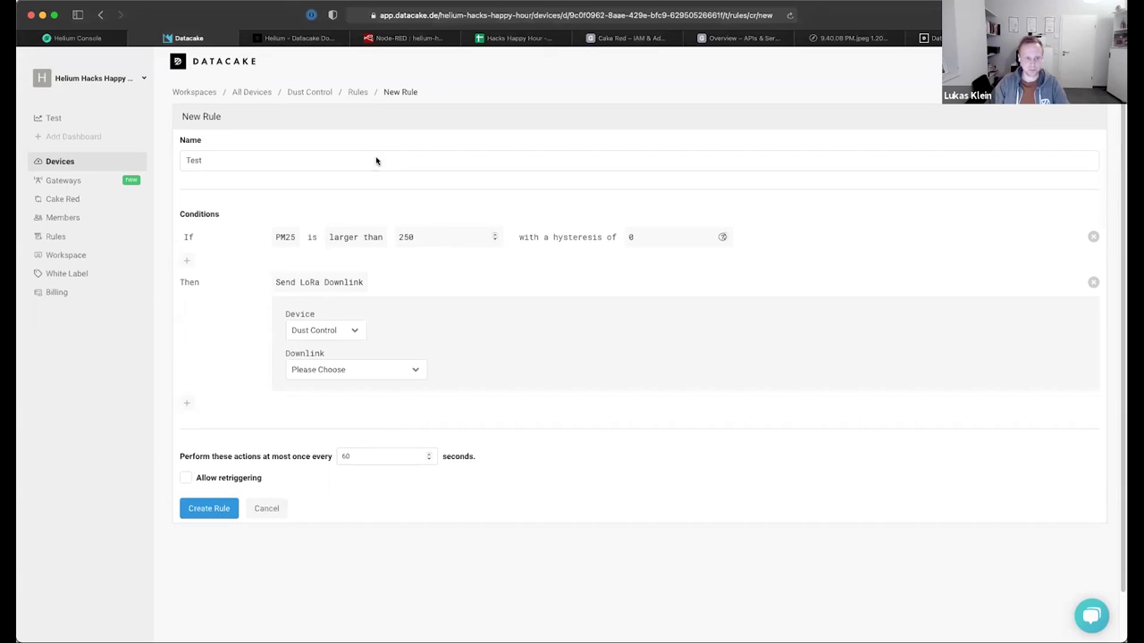
Step: Leave the rule draft, open Dust Control's Downlinks, and show Set RGB LED's edit/delete options
{"action": "left_click", "coordinate": [354, 93]}
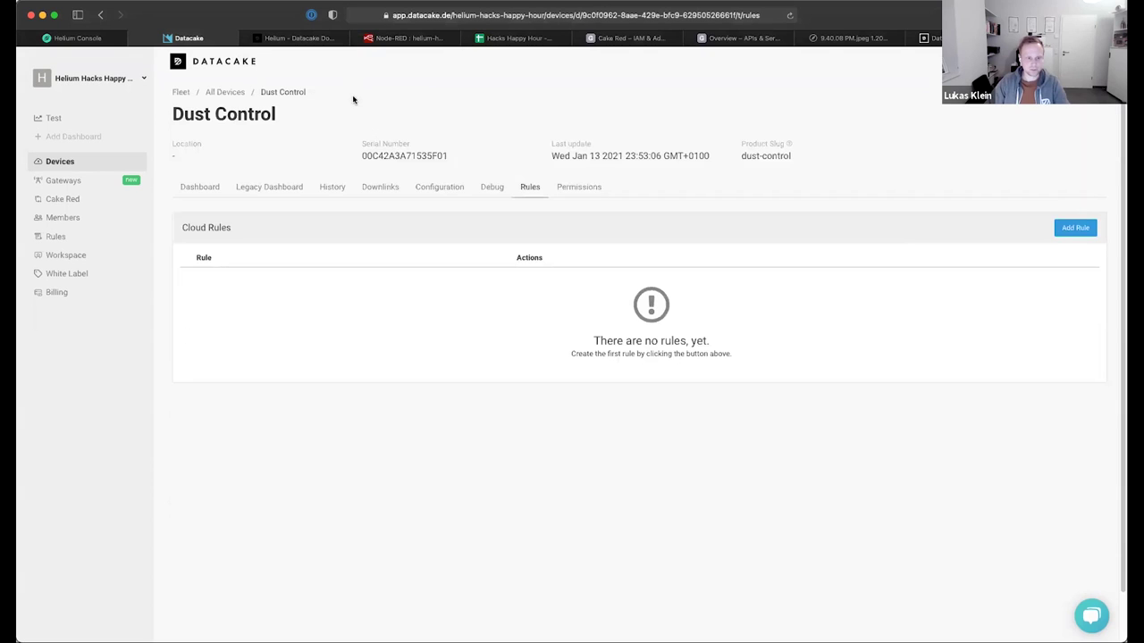
{"action": "left_click", "coordinate": [438, 193]}
{"action": "scroll", "coordinate": [671, 304], "scroll_direction": "down", "scroll_amount": 5}
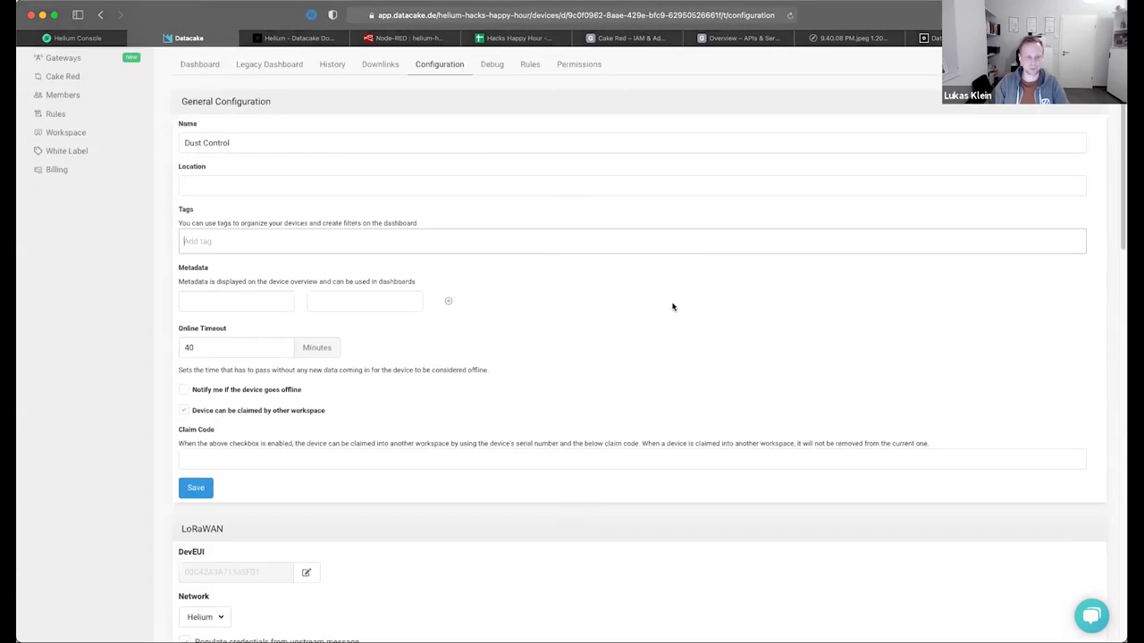
{"action": "scroll", "coordinate": [623, 302], "scroll_direction": "down", "scroll_amount": 3}
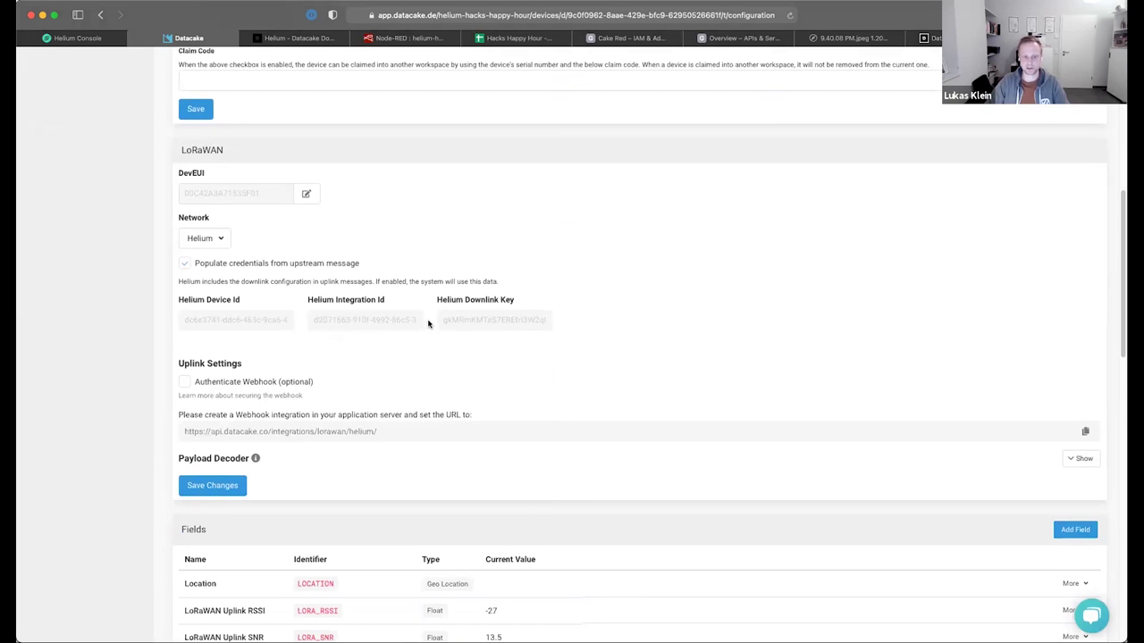
{"action": "scroll", "coordinate": [428, 324], "scroll_direction": "up", "scroll_amount": 10}
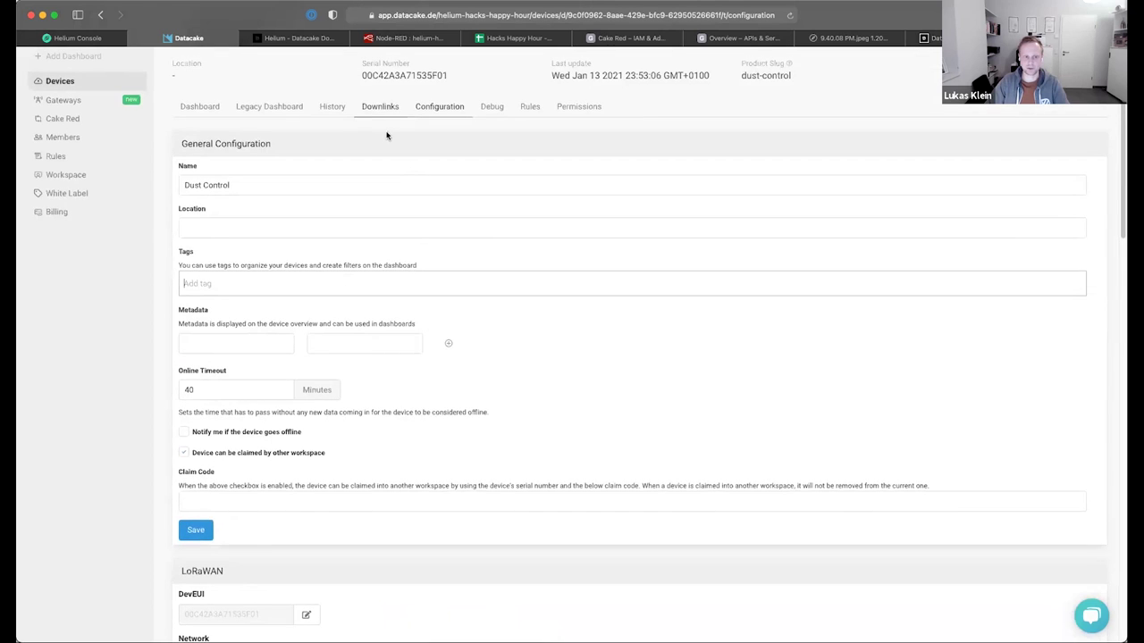
{"action": "left_click", "coordinate": [375, 106]}
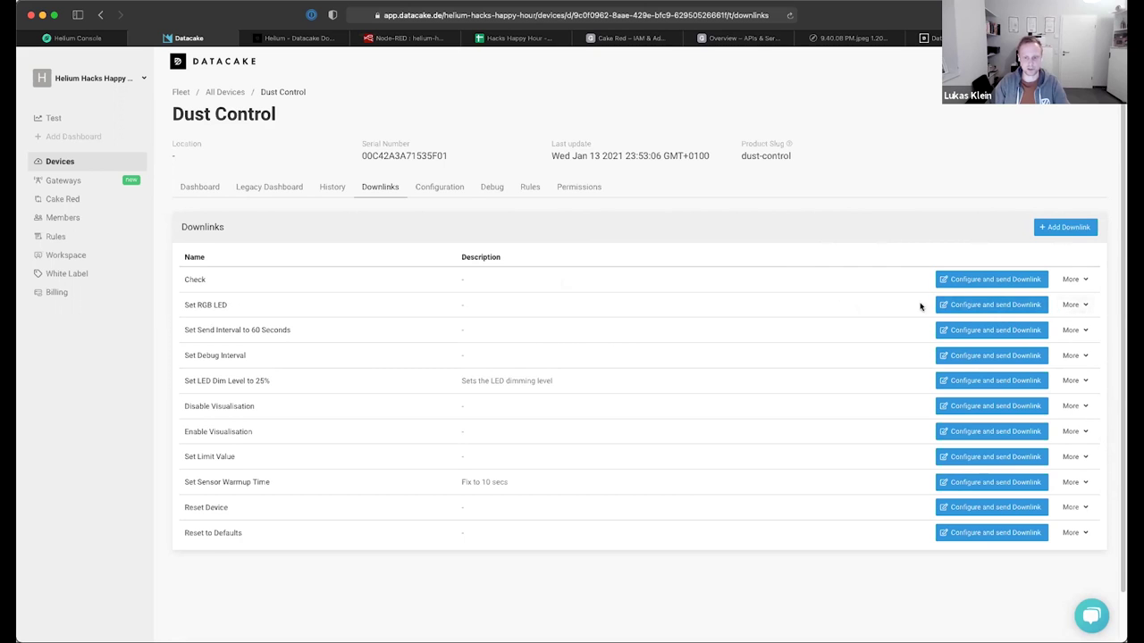
{"action": "left_click", "coordinate": [1069, 308]}
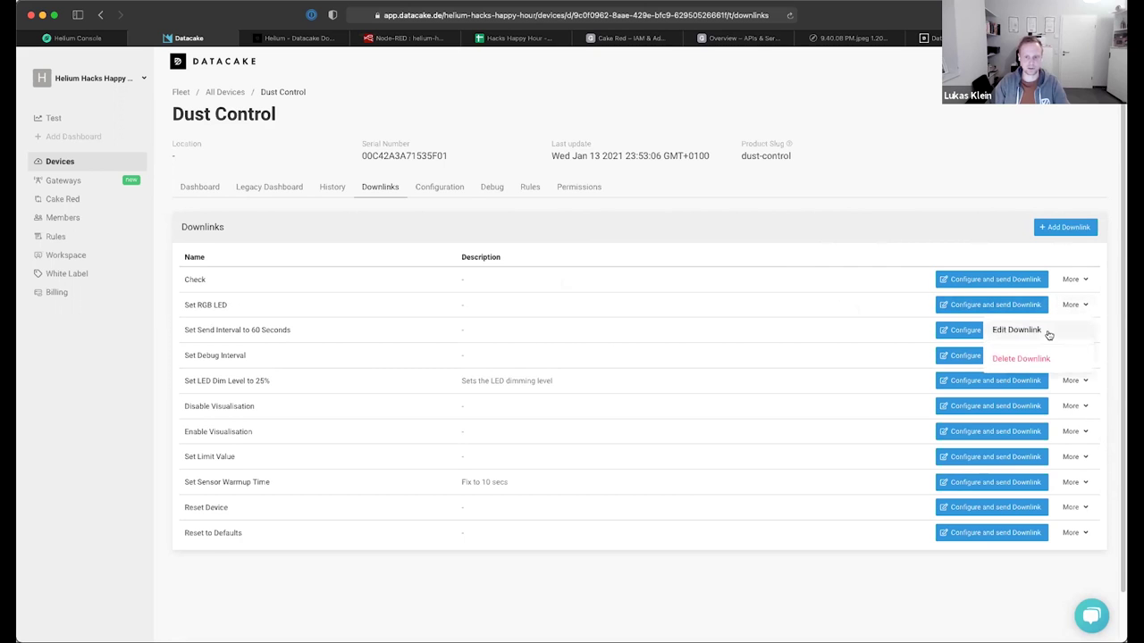
{"action": "left_click", "coordinate": [1016, 329]}
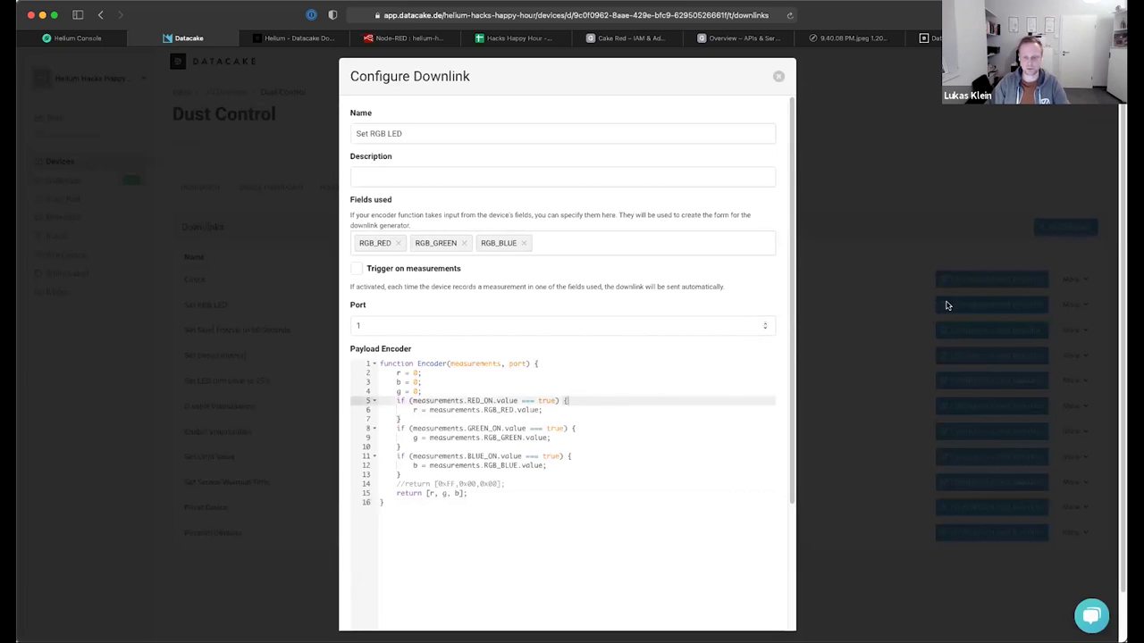
{"action": "left_click", "coordinate": [584, 506]}
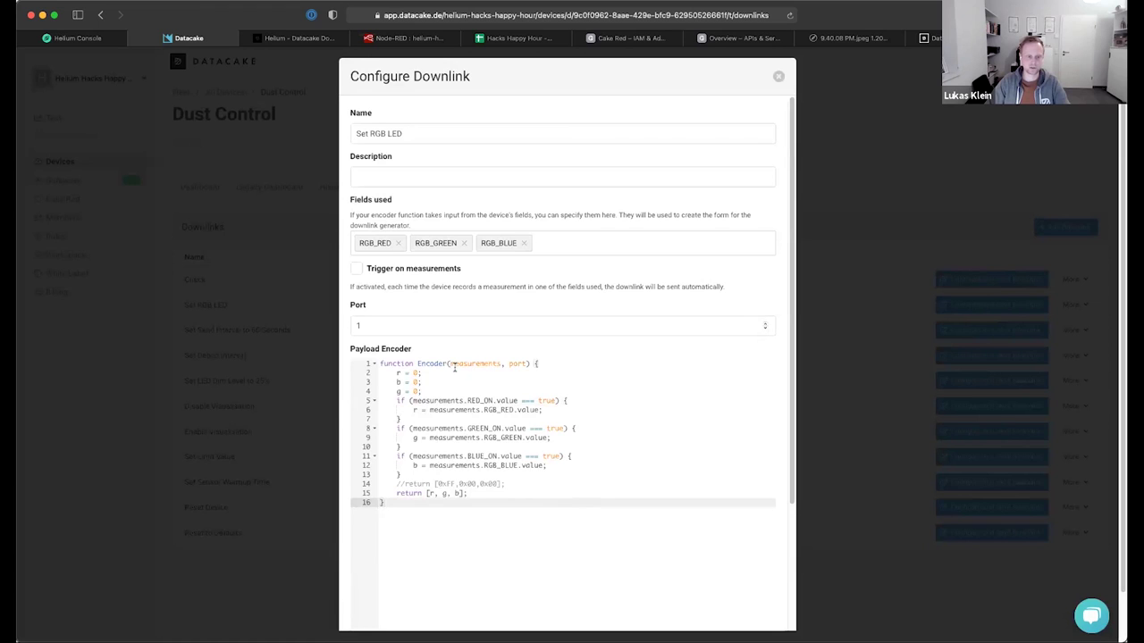
{"action": "left_click", "coordinate": [485, 364]}
{"action": "double_click", "coordinate": [485, 363]}
{"action": "double_click", "coordinate": [520, 365]}
{"action": "double_click", "coordinate": [476, 367]}
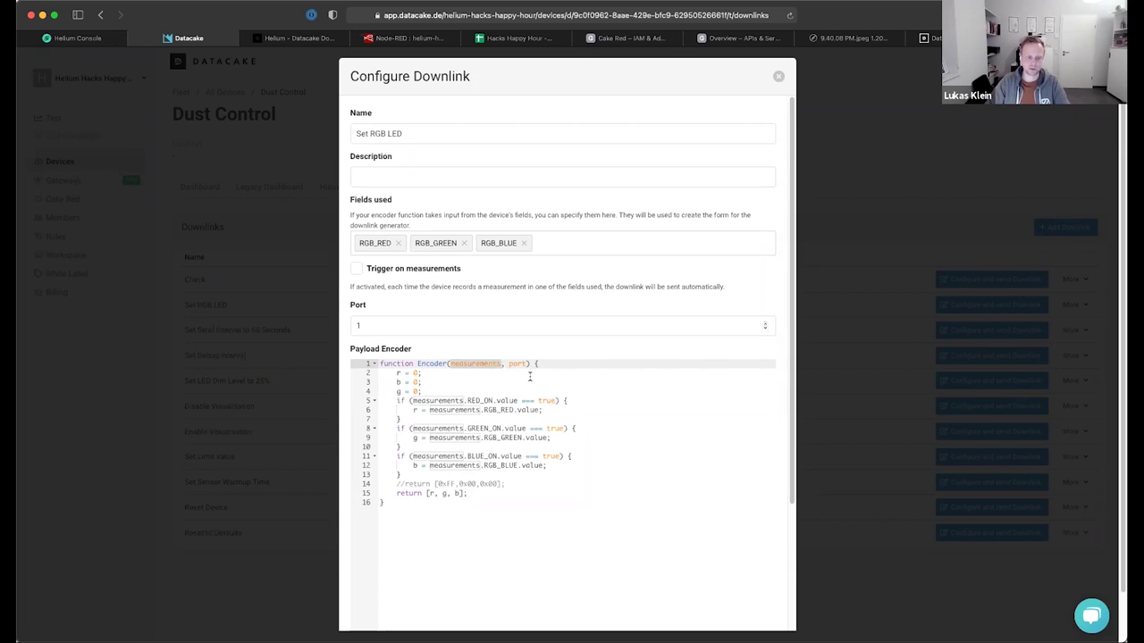
{"action": "left_click", "coordinate": [530, 375]}
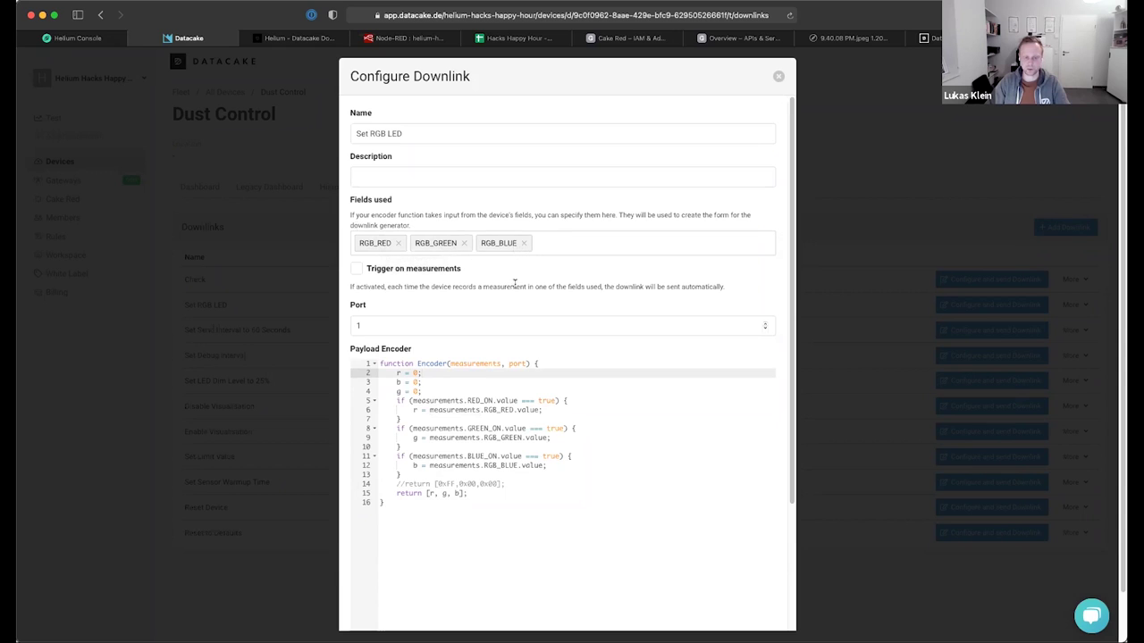
{"action": "left_click", "coordinate": [582, 437]}
{"action": "left_click", "coordinate": [501, 500]}
{"action": "left_click", "coordinate": [504, 483]}
{"action": "left_click", "coordinate": [499, 500]}
{"action": "left_click", "coordinate": [499, 491]}
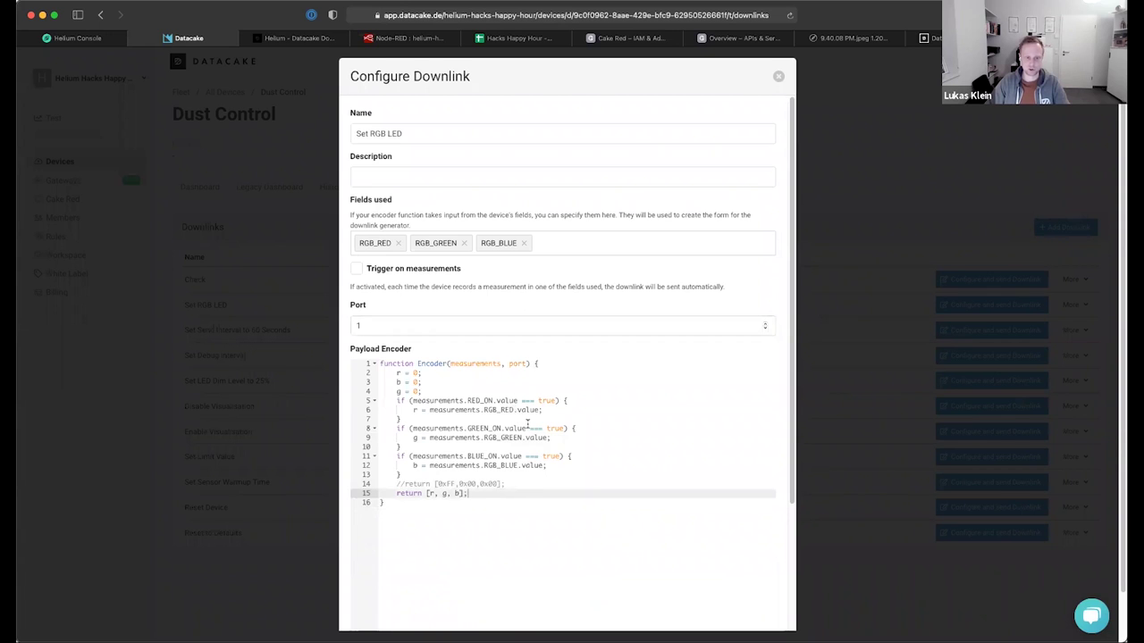
{"action": "left_click", "coordinate": [863, 133]}
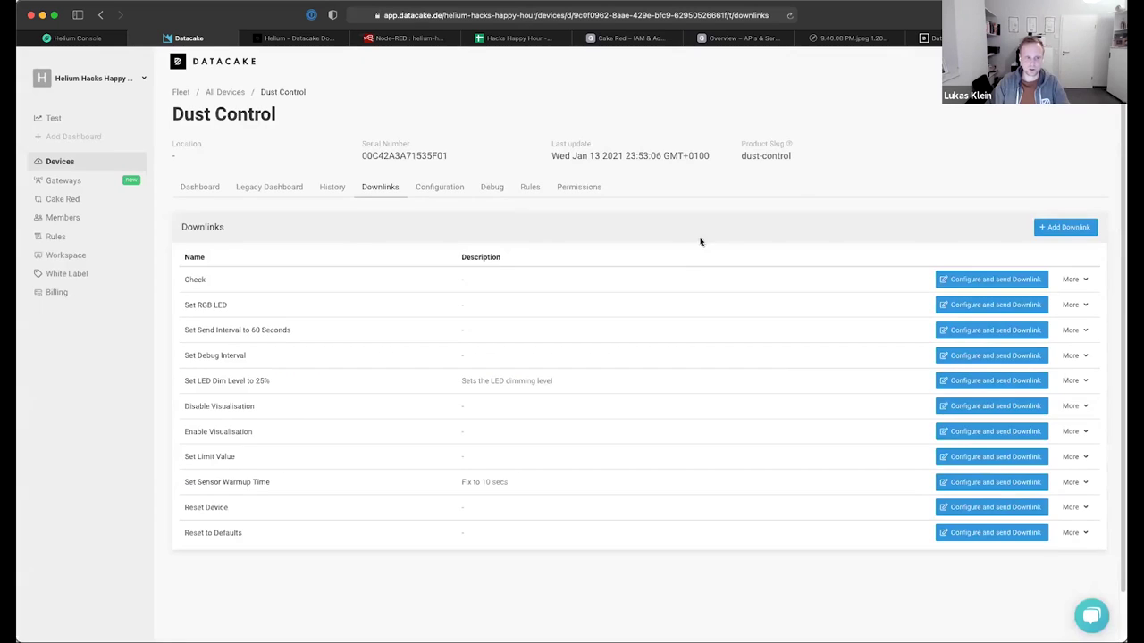
Step: Send Dust Control the Set RGB LED downlink with Red 255, Green 0, Blue 0
{"action": "left_click", "coordinate": [972, 310]}
{"action": "left_click", "coordinate": [689, 312]}
{"action": "left_click", "coordinate": [594, 363]}
{"action": "left_click", "coordinate": [605, 320]}
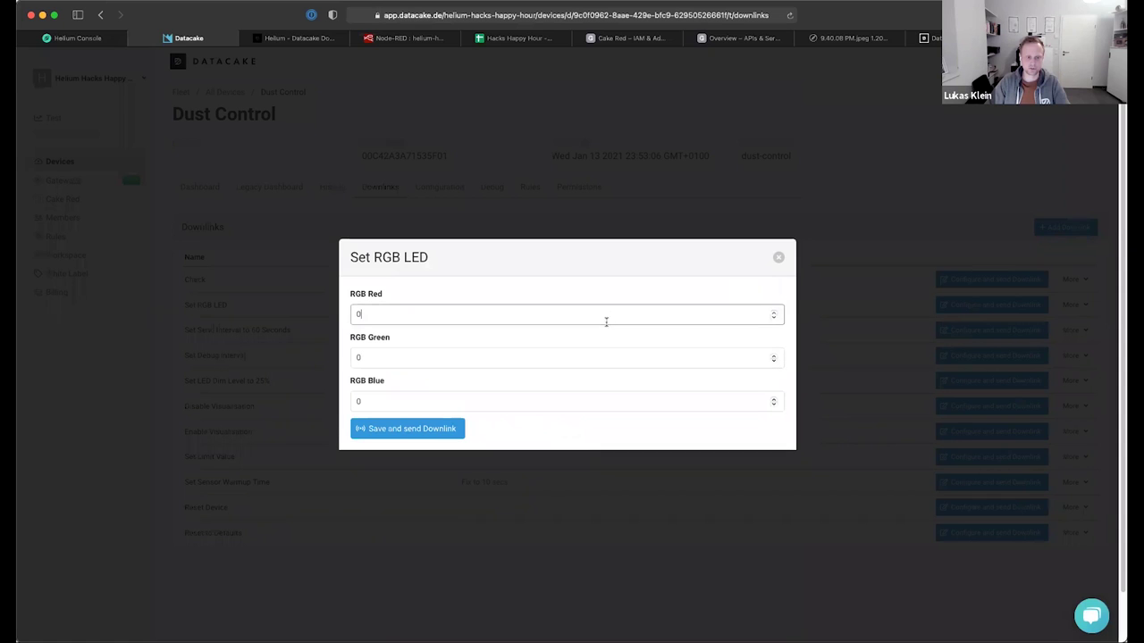
{"action": "left_click", "coordinate": [580, 358]}
{"action": "left_click", "coordinate": [551, 313]}
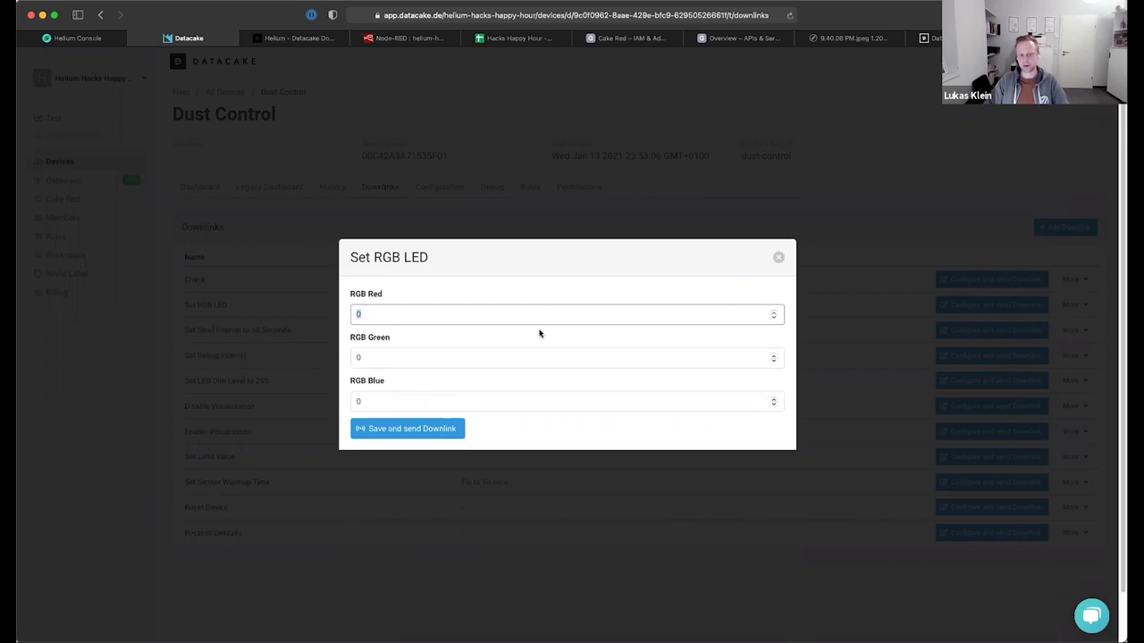
{"action": "type", "text": "255"}
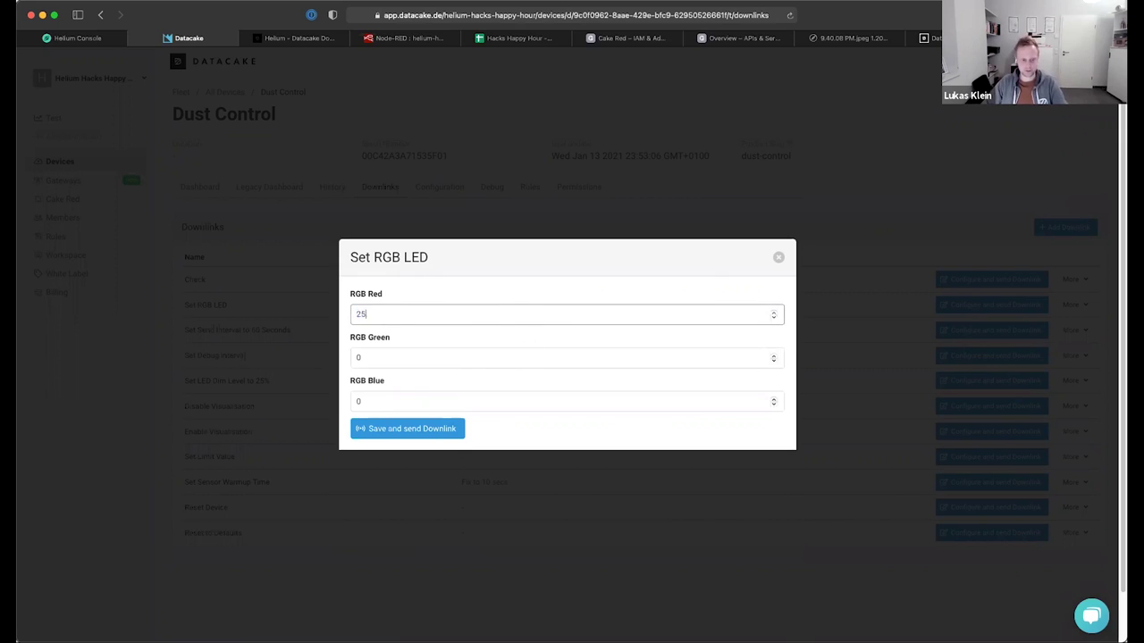
{"action": "double_click", "coordinate": [393, 361]}
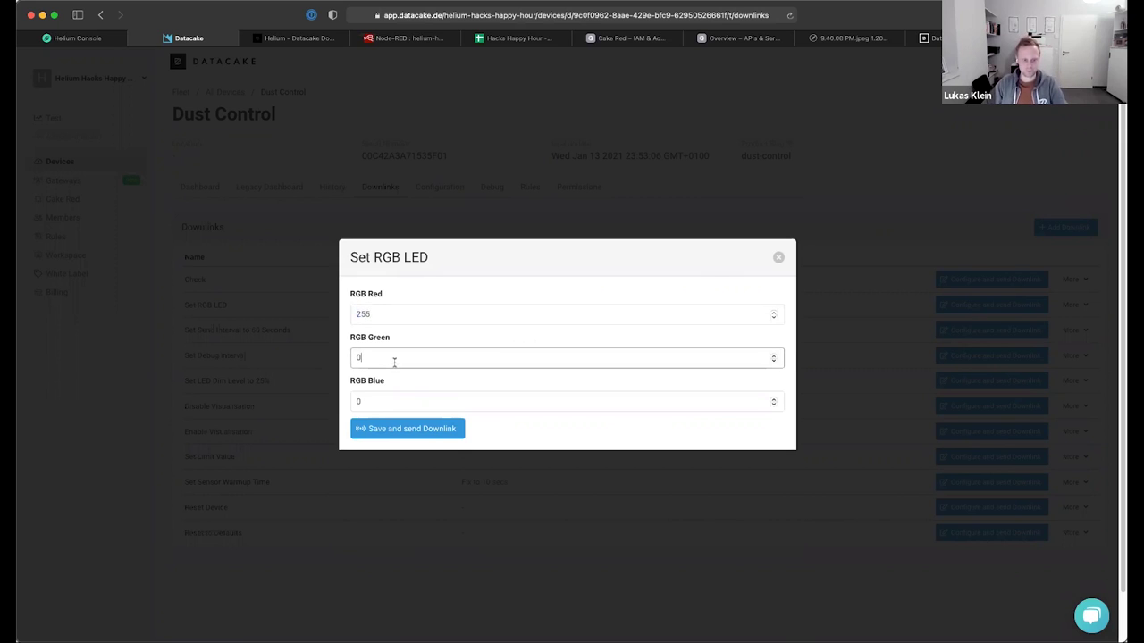
{"action": "left_click", "coordinate": [431, 290]}
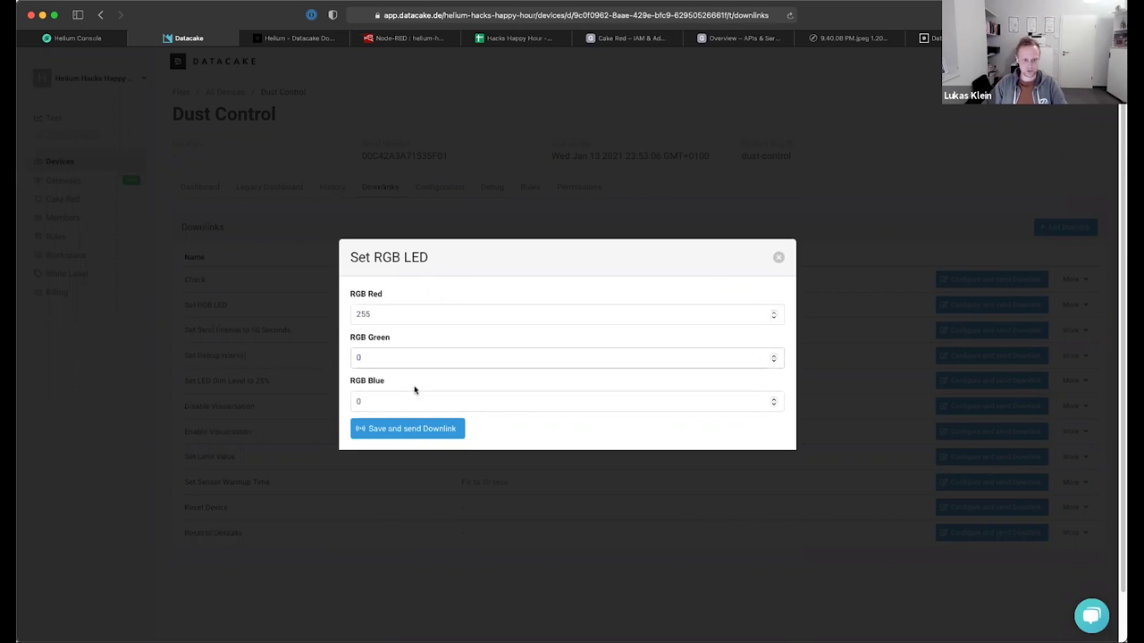
{"action": "left_click", "coordinate": [410, 430]}
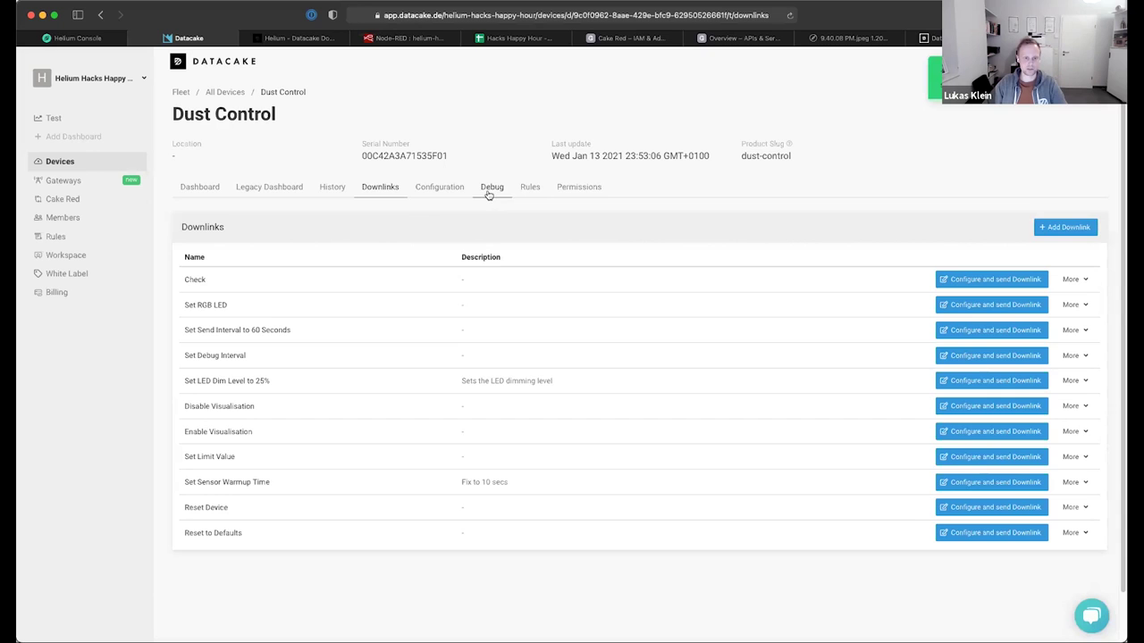
Step: Inspect the 'Sent downlink to device' AAAA entry in the Debug log, then open Configuration
{"action": "left_click", "coordinate": [490, 188]}
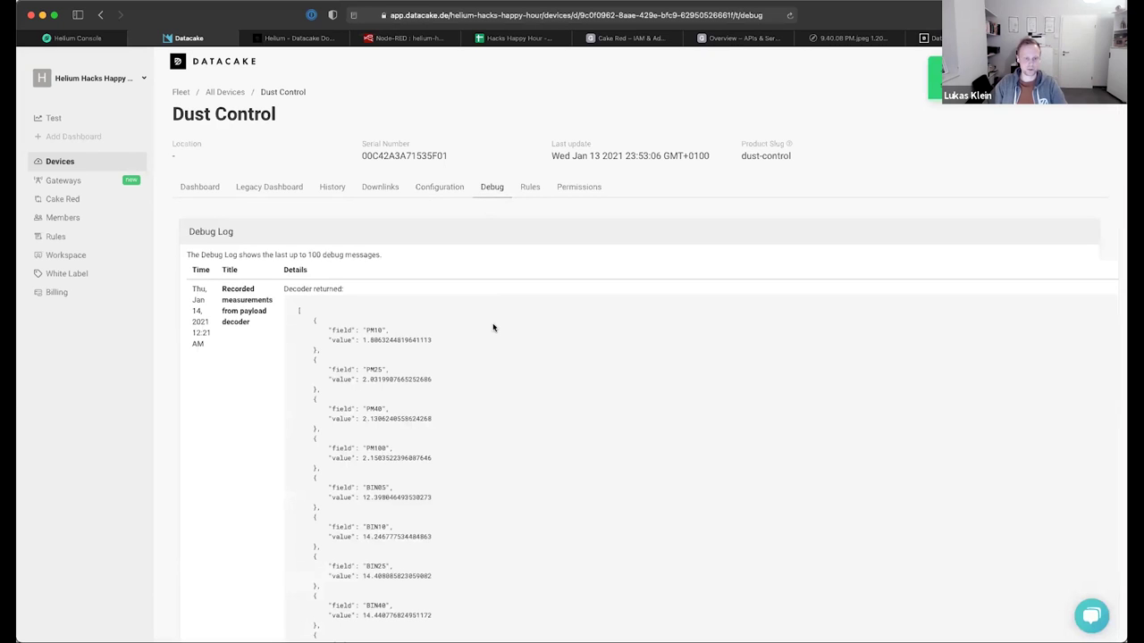
{"action": "scroll", "coordinate": [478, 331], "scroll_direction": "down", "scroll_amount": 5}
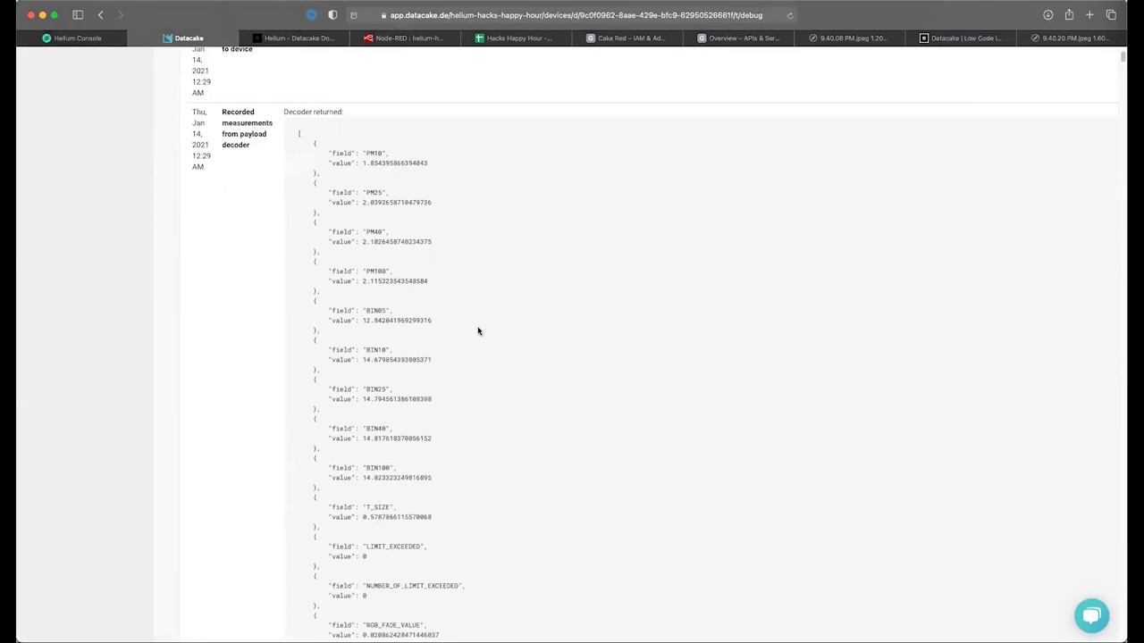
{"action": "scroll", "coordinate": [477, 333], "scroll_direction": "up", "scroll_amount": 3}
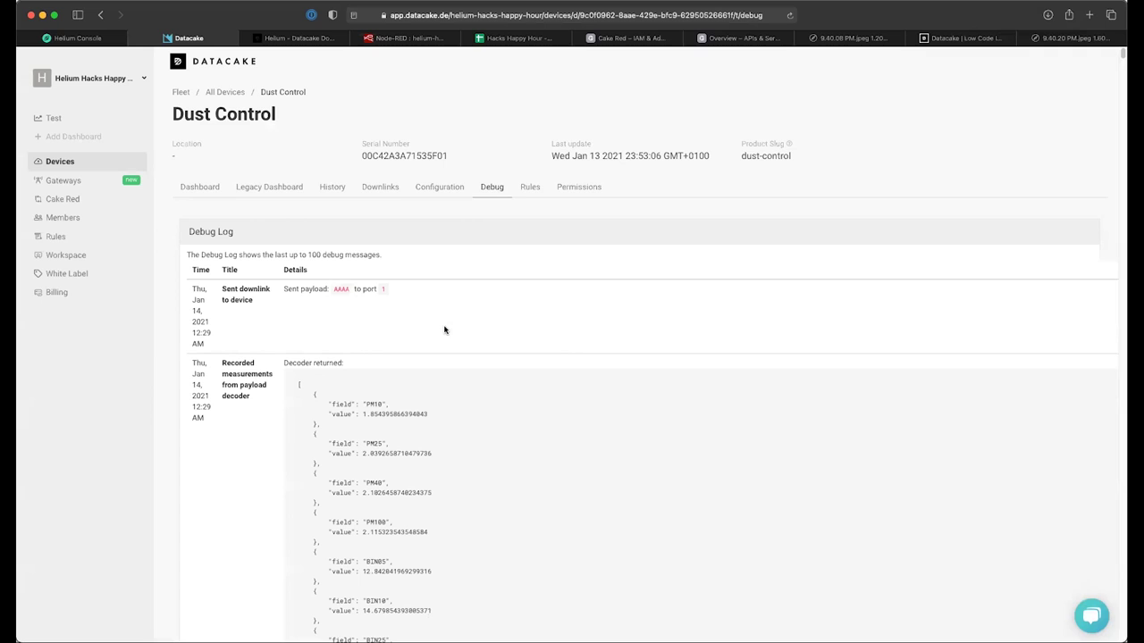
{"action": "double_click", "coordinate": [342, 289]}
{"action": "left_click", "coordinate": [381, 310]}
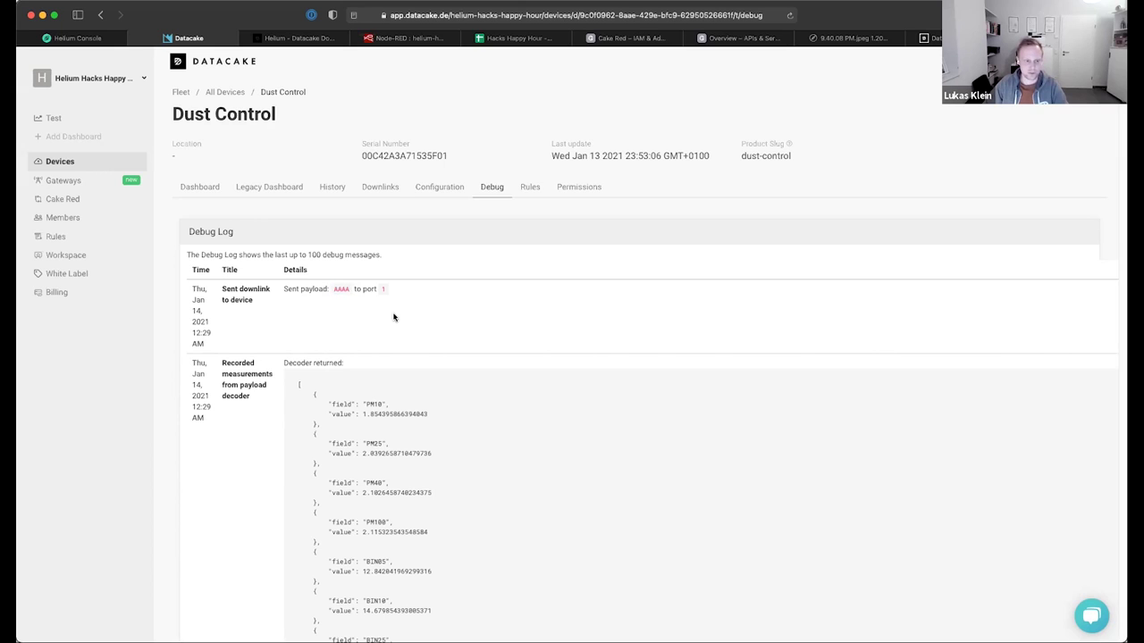
{"action": "left_click", "coordinate": [444, 194]}
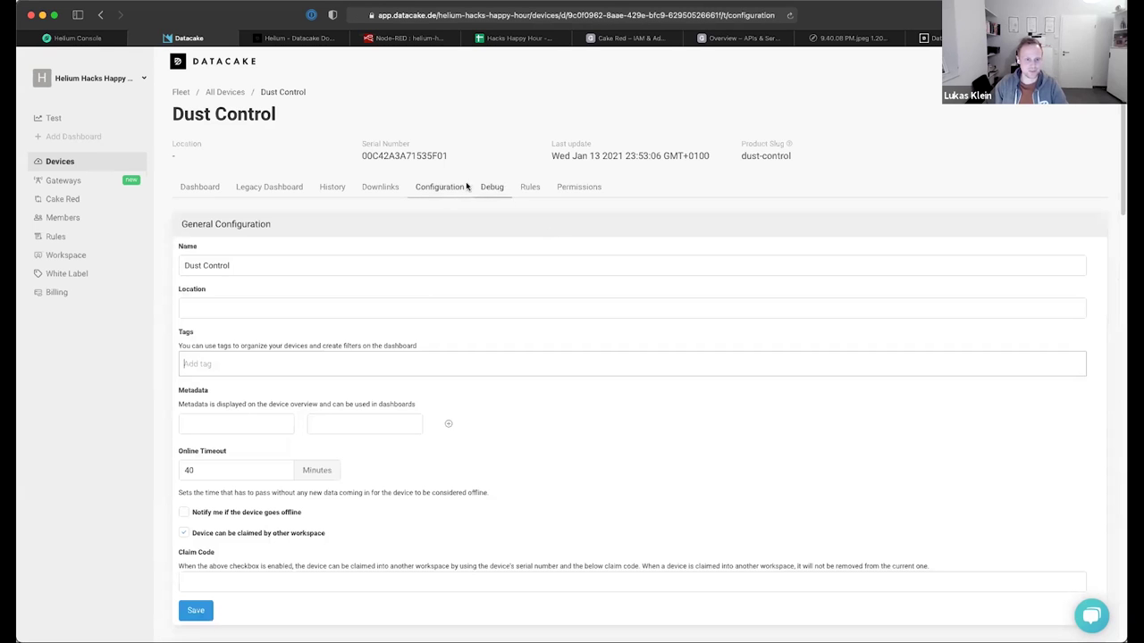
Step: Scroll through the Dust Control dashboard's air quality widgets, then open the workspace Members page
{"action": "left_click", "coordinate": [379, 187]}
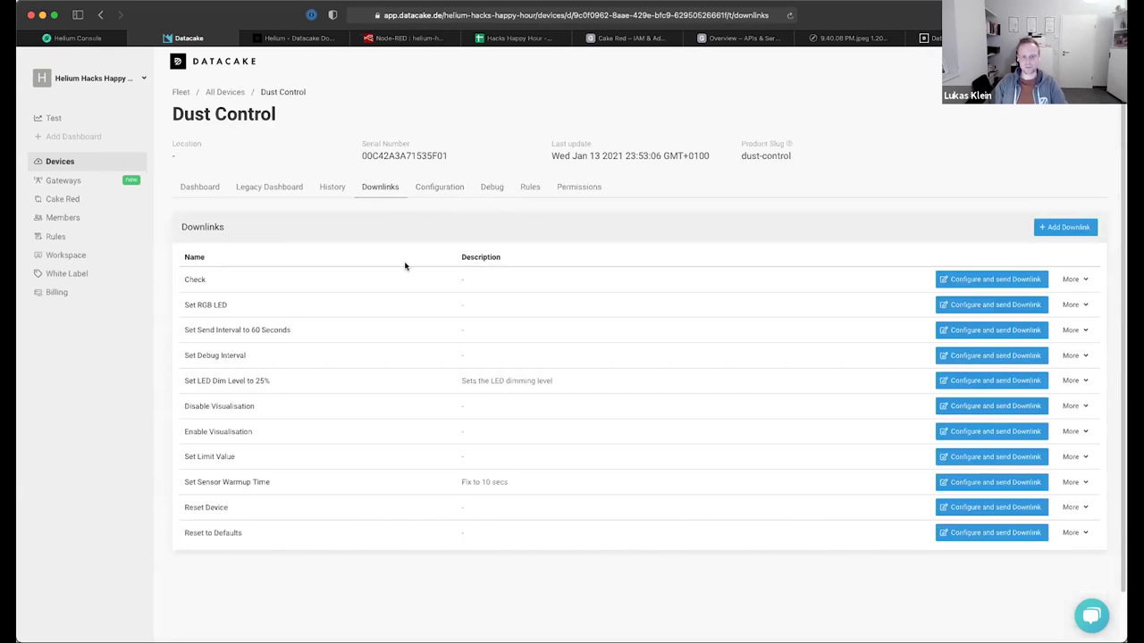
{"action": "left_click", "coordinate": [201, 188]}
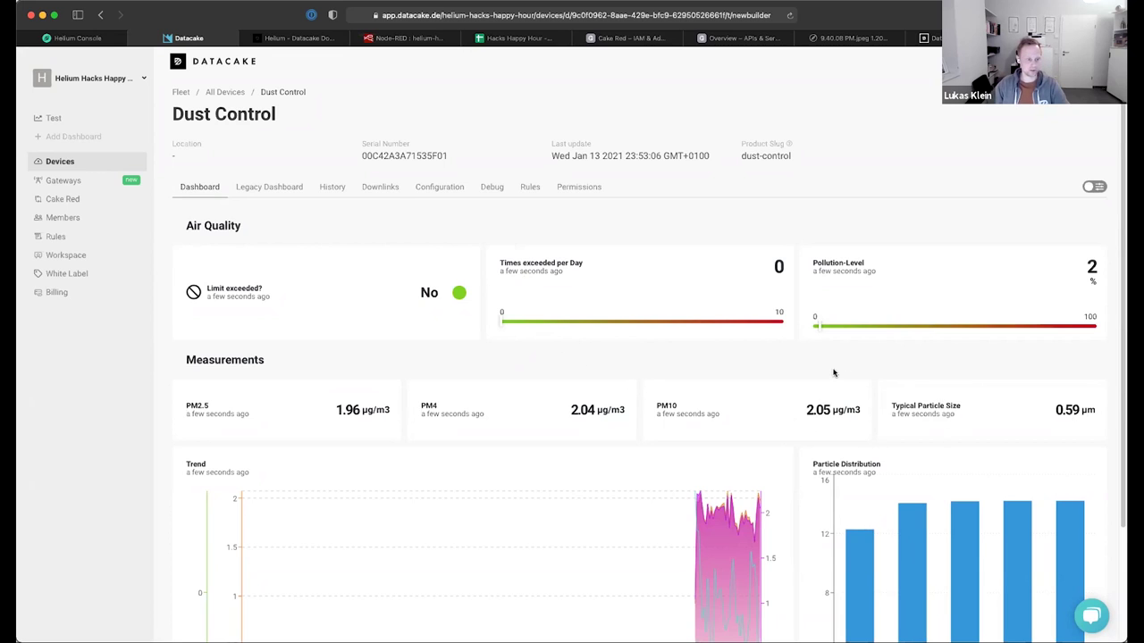
{"action": "scroll", "coordinate": [808, 380], "scroll_direction": "down", "scroll_amount": 3}
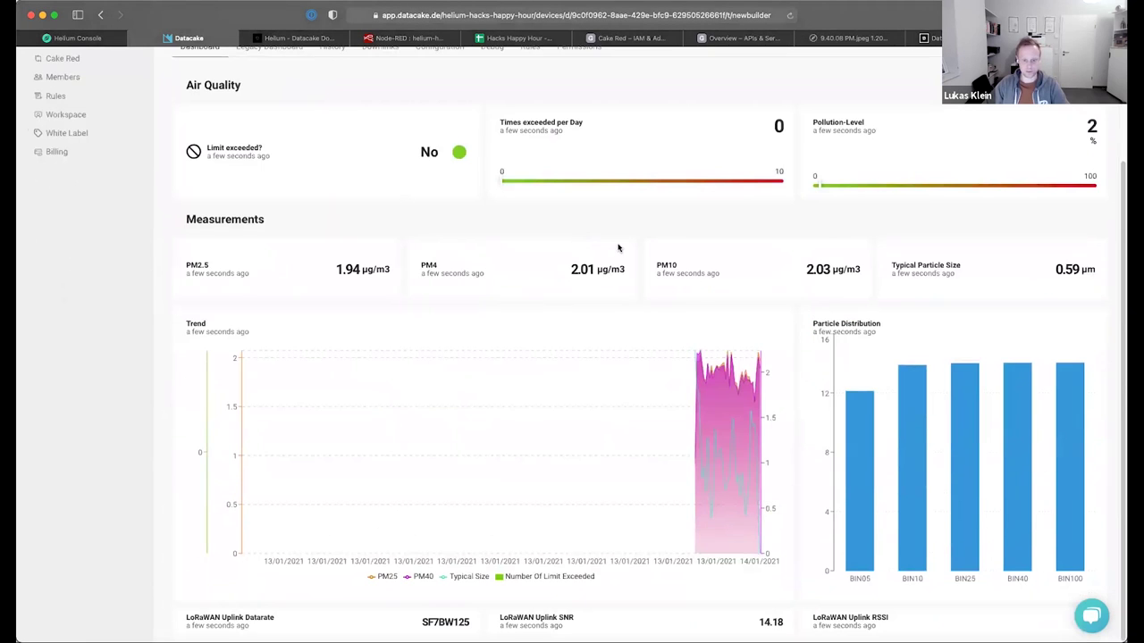
{"action": "scroll", "coordinate": [667, 263], "scroll_direction": "up", "scroll_amount": 3}
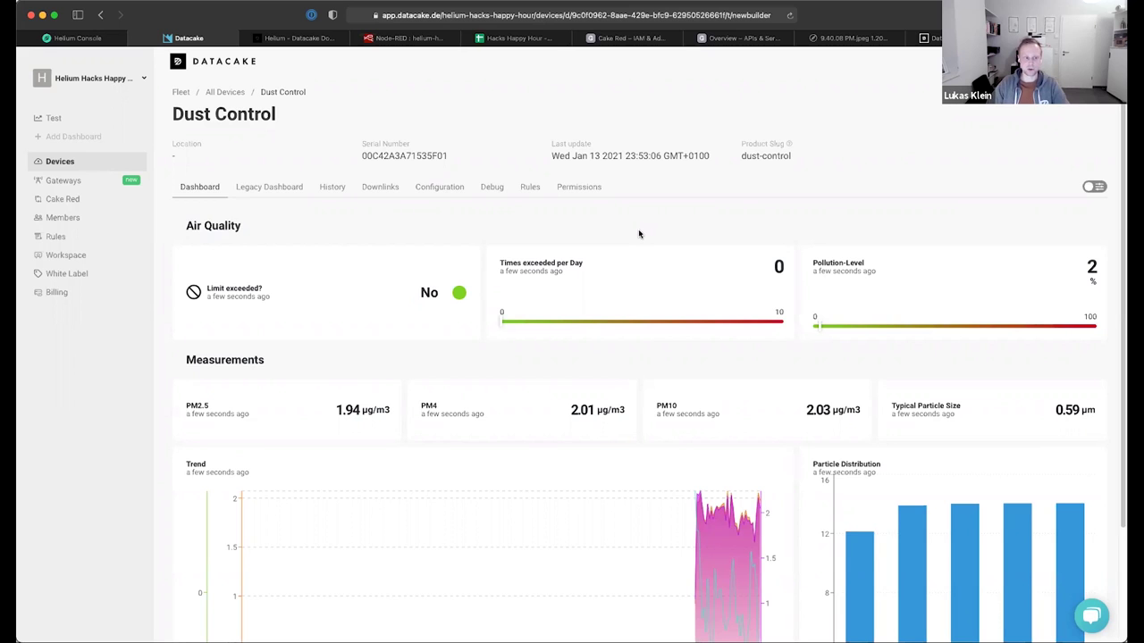
{"action": "left_click", "coordinate": [98, 219]}
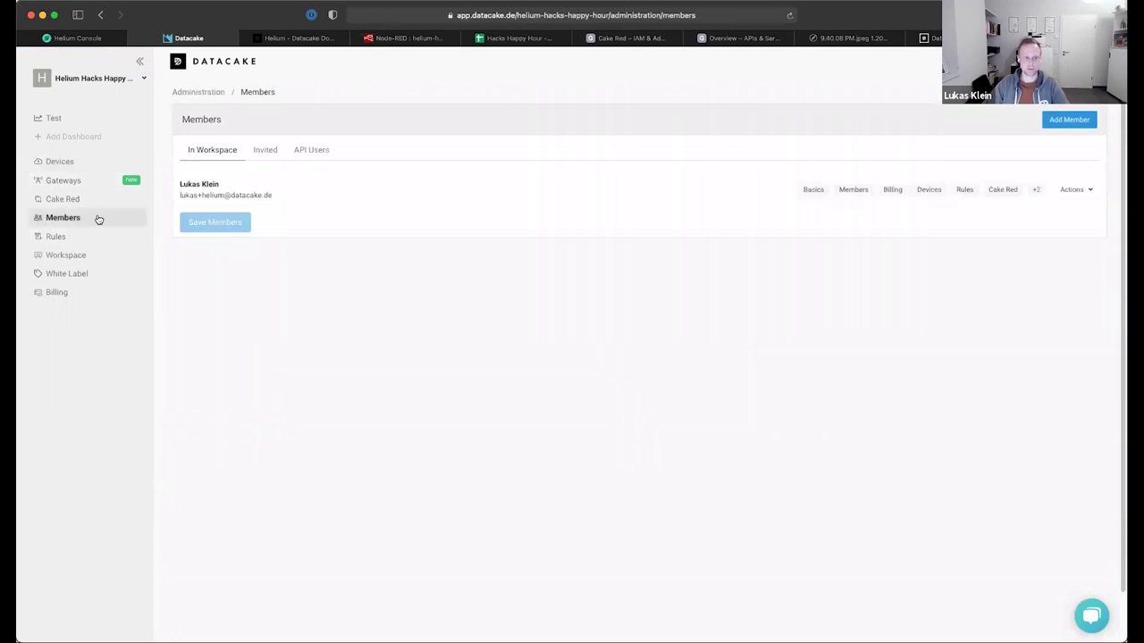
Step: Preview the Add Member form without saving, then open the White Label page
{"action": "left_click", "coordinate": [1083, 120]}
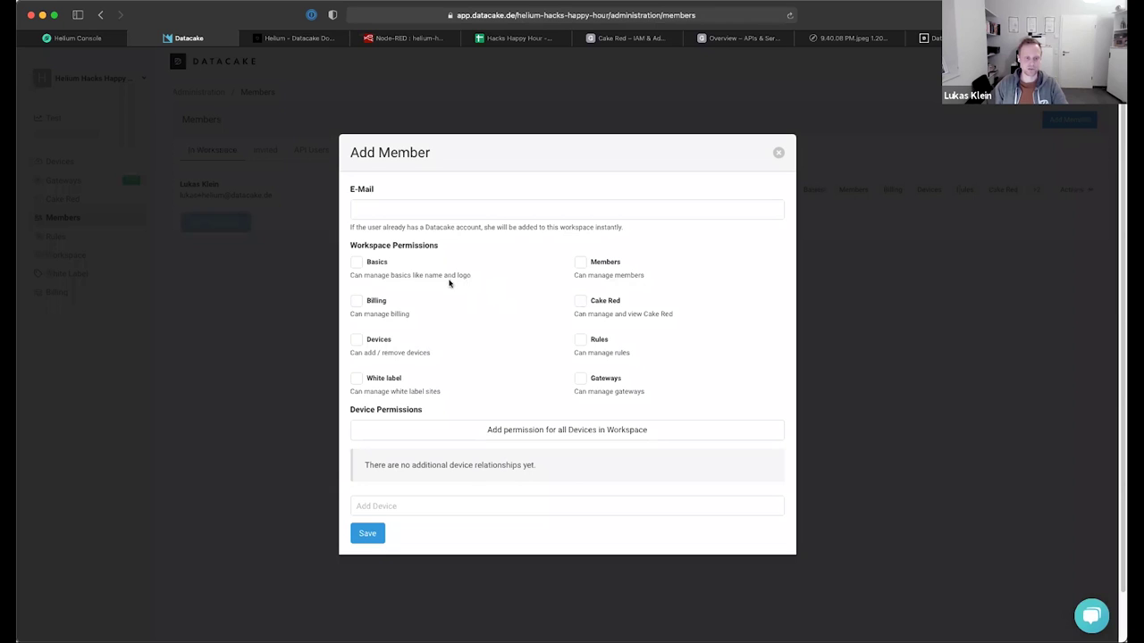
{"action": "left_click", "coordinate": [247, 354]}
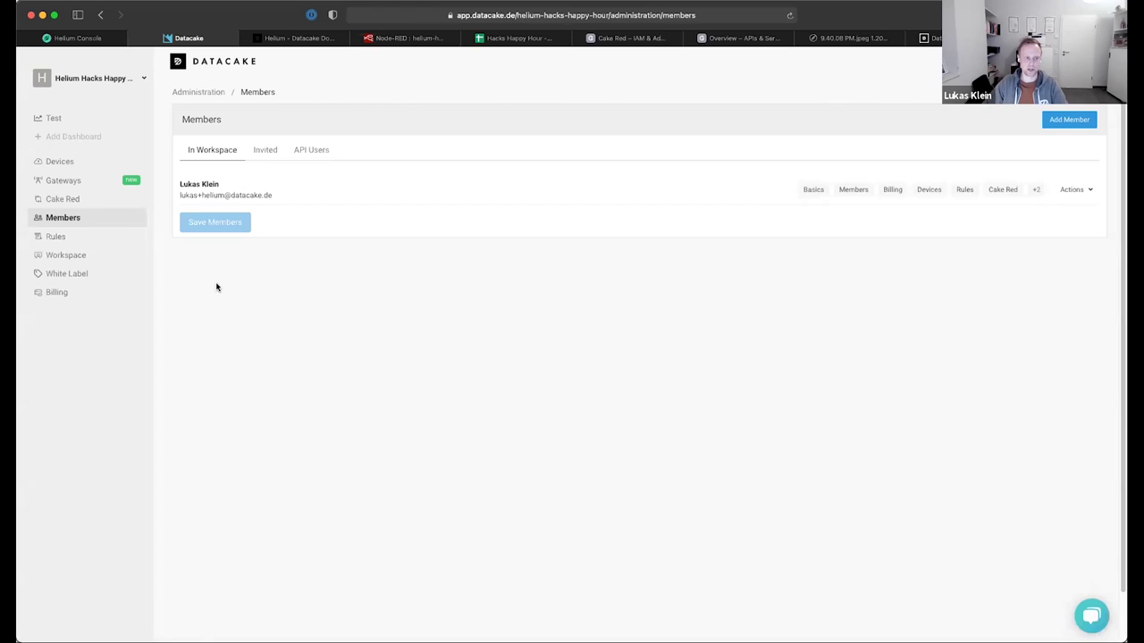
{"action": "left_click", "coordinate": [100, 282]}
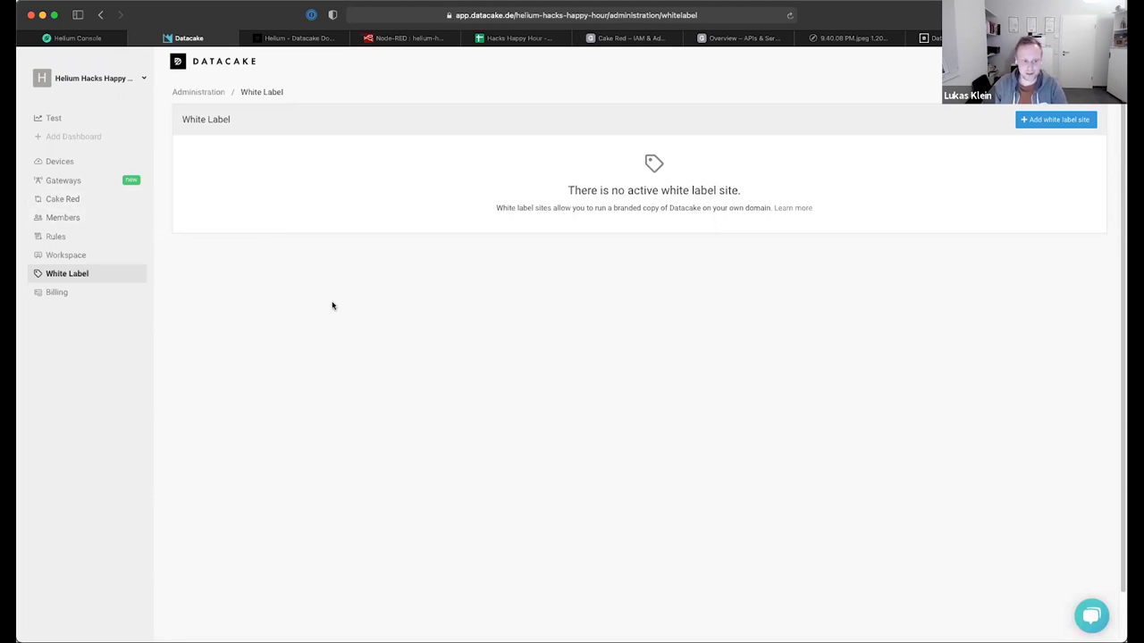
Step: Launch Cake Red from the sidebar in a new browser tab
{"action": "left_click", "coordinate": [99, 205]}
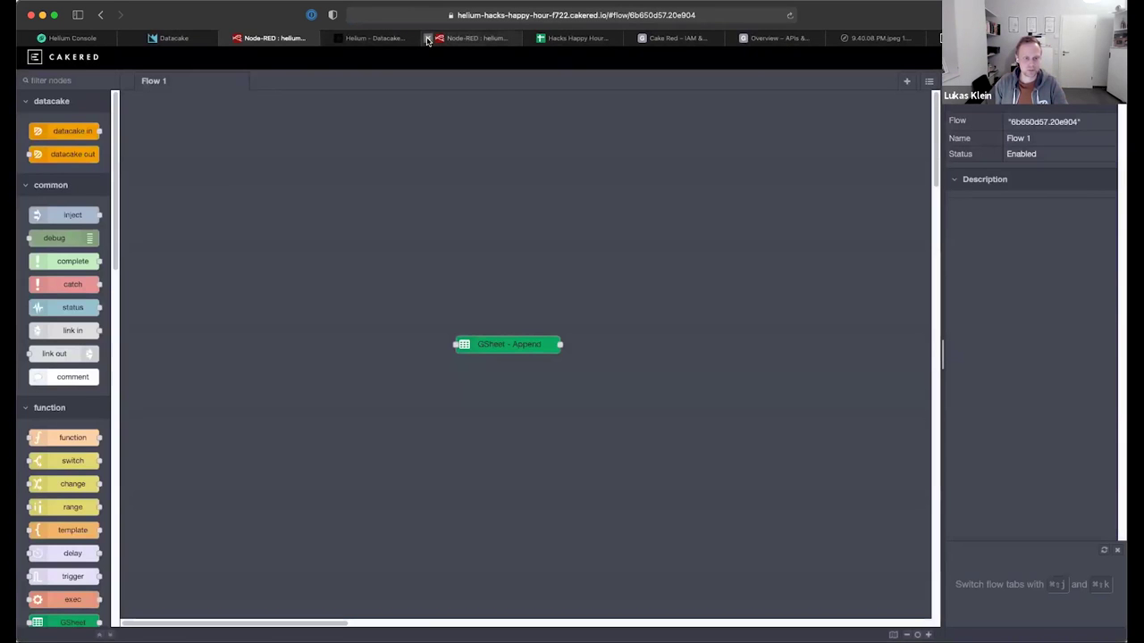
Step: Close the duplicate tab and place a datacake-in node using the Helium Hacks Happy Hour workspace
{"action": "left_click", "coordinate": [427, 40]}
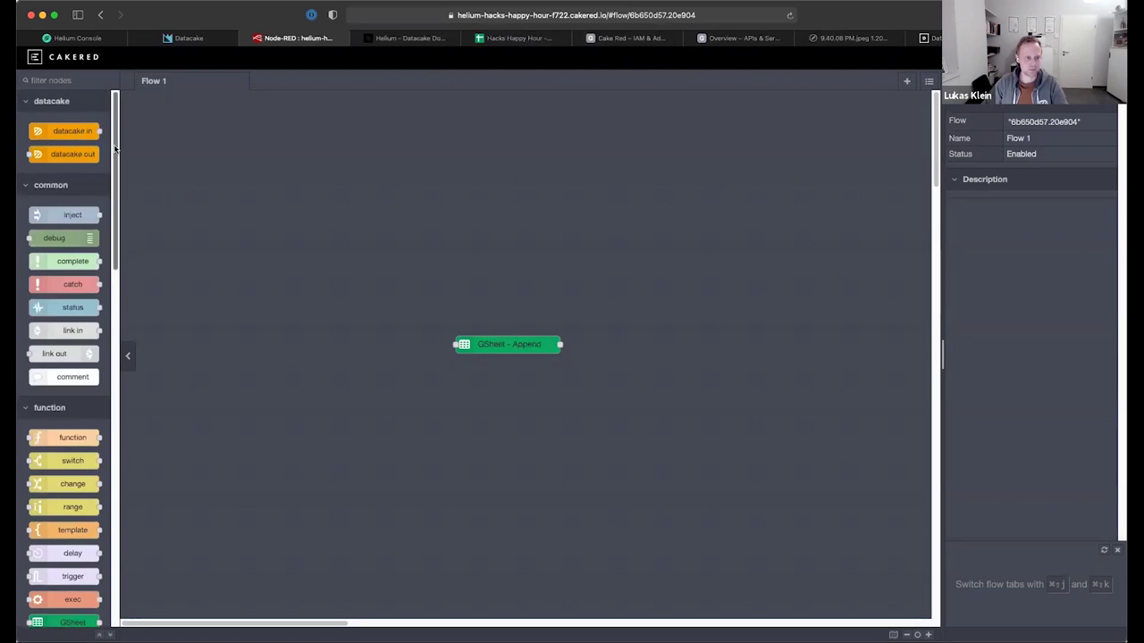
{"action": "mouse_move", "coordinate": [76, 132]}
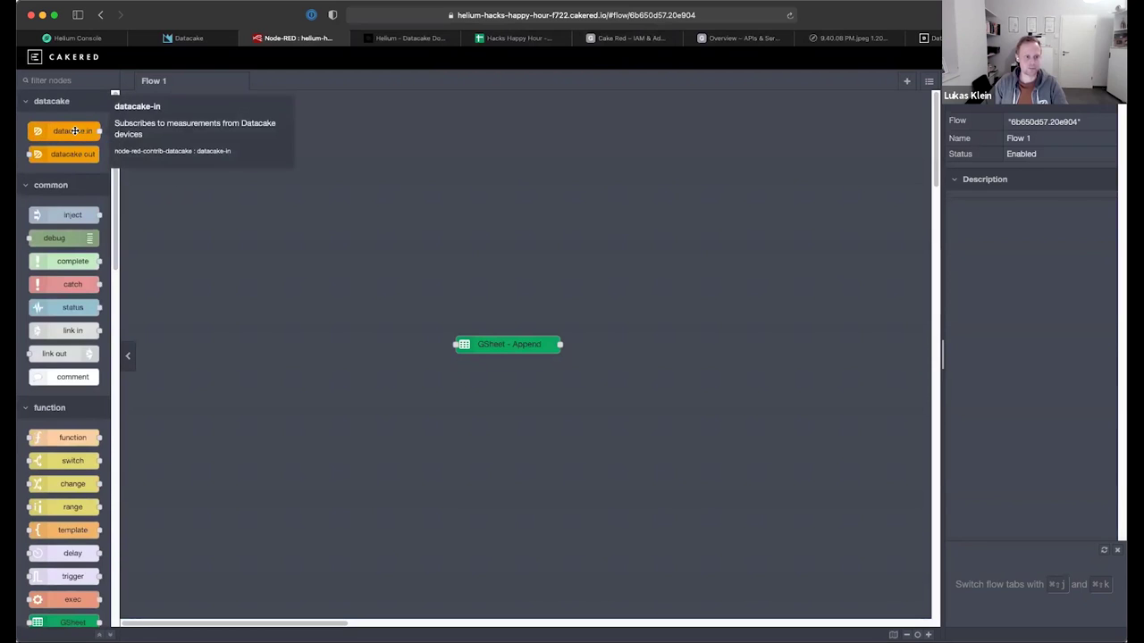
{"action": "left_click_drag", "start_coordinate": [73, 132], "coordinate": [357, 326]}
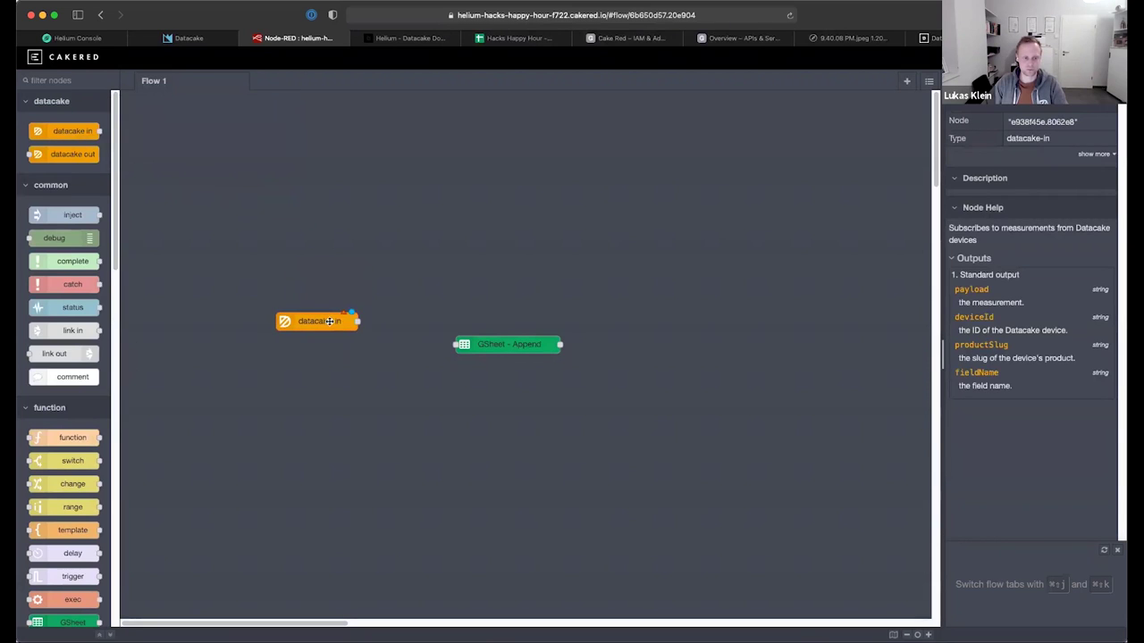
{"action": "double_click", "coordinate": [329, 321]}
{"action": "left_click", "coordinate": [808, 188]}
{"action": "left_click", "coordinate": [793, 169]}
Step: Set the node to Dust Control's PM25 field, add a debug node, and deploy
{"action": "left_click", "coordinate": [785, 211]}
{"action": "left_click", "coordinate": [783, 210]}
{"action": "left_click", "coordinate": [782, 237]}
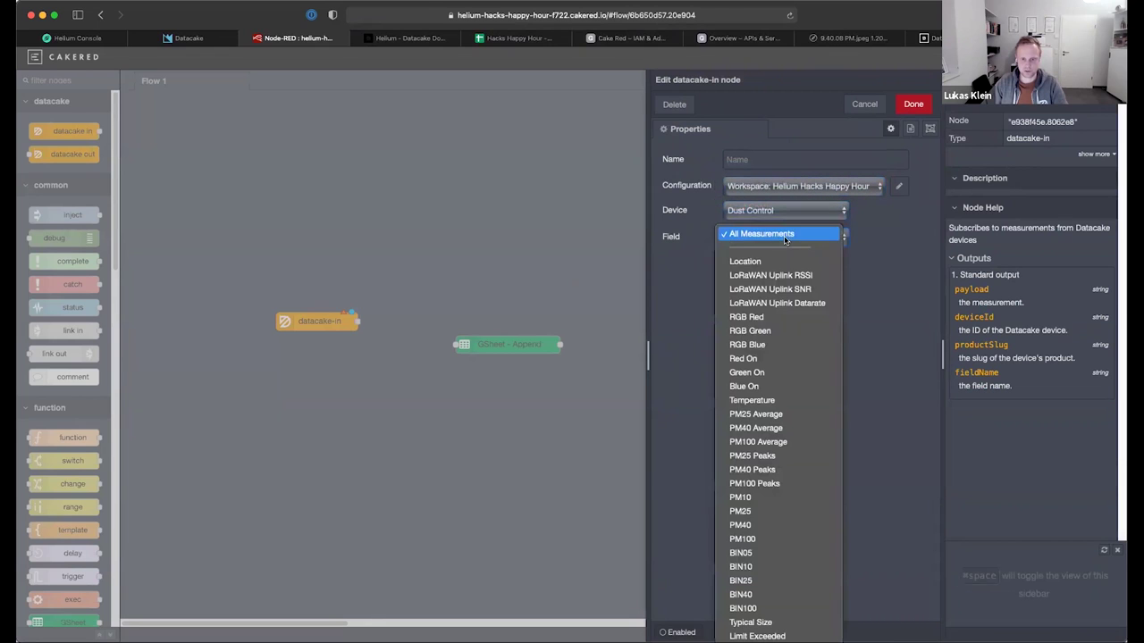
{"action": "left_click", "coordinate": [778, 516]}
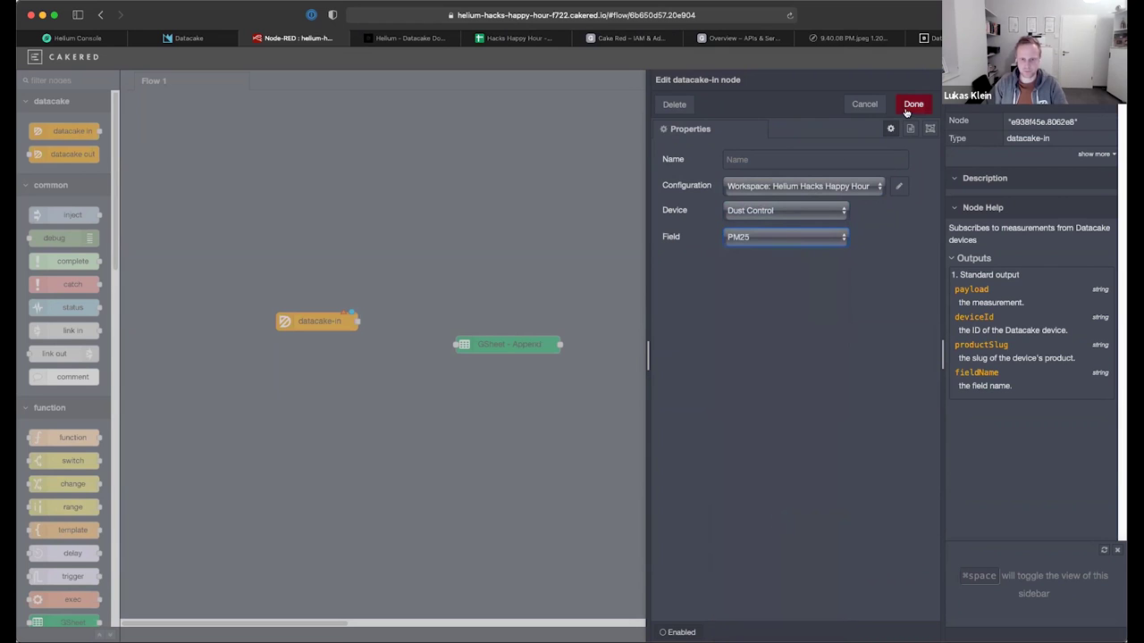
{"action": "left_click", "coordinate": [912, 104]}
{"action": "left_click_drag", "start_coordinate": [64, 237], "coordinate": [461, 347]}
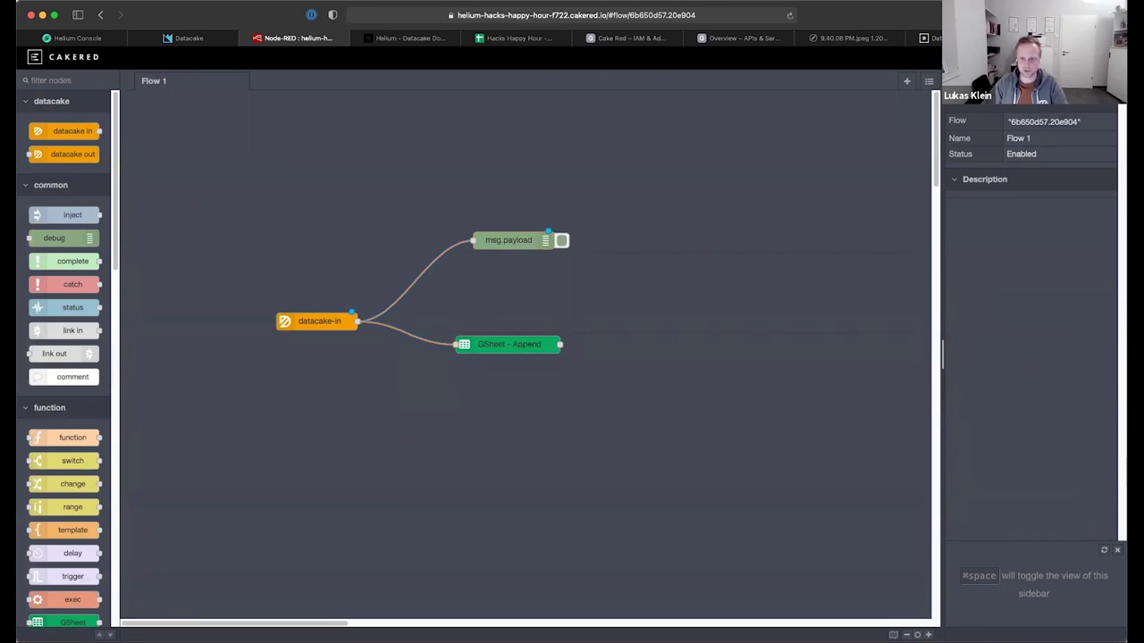
{"action": "key", "text": "super+d"}
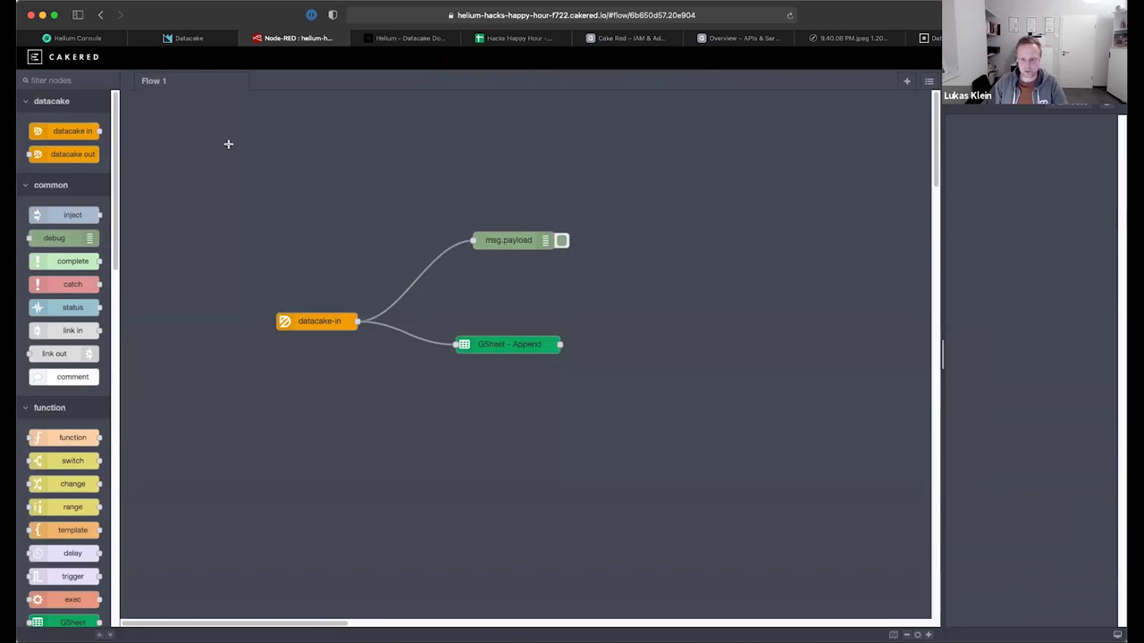
Step: Check Cake Red's PM25 debug output, then open the Hacks Happy Hour spreadsheet
{"action": "left_click", "coordinate": [89, 39]}
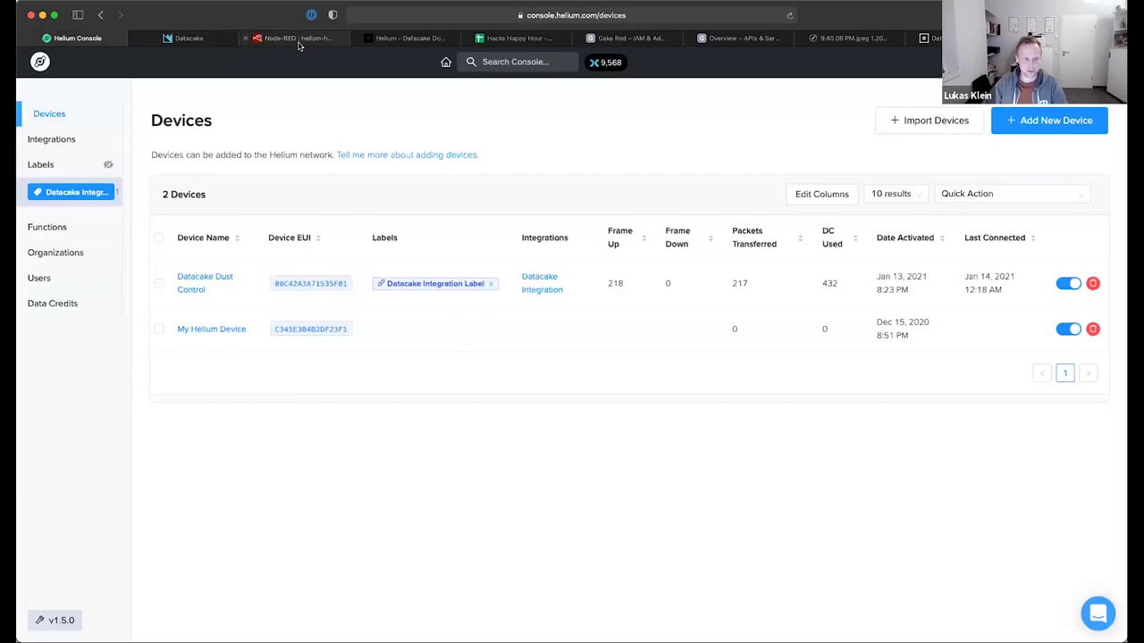
{"action": "left_click", "coordinate": [192, 39]}
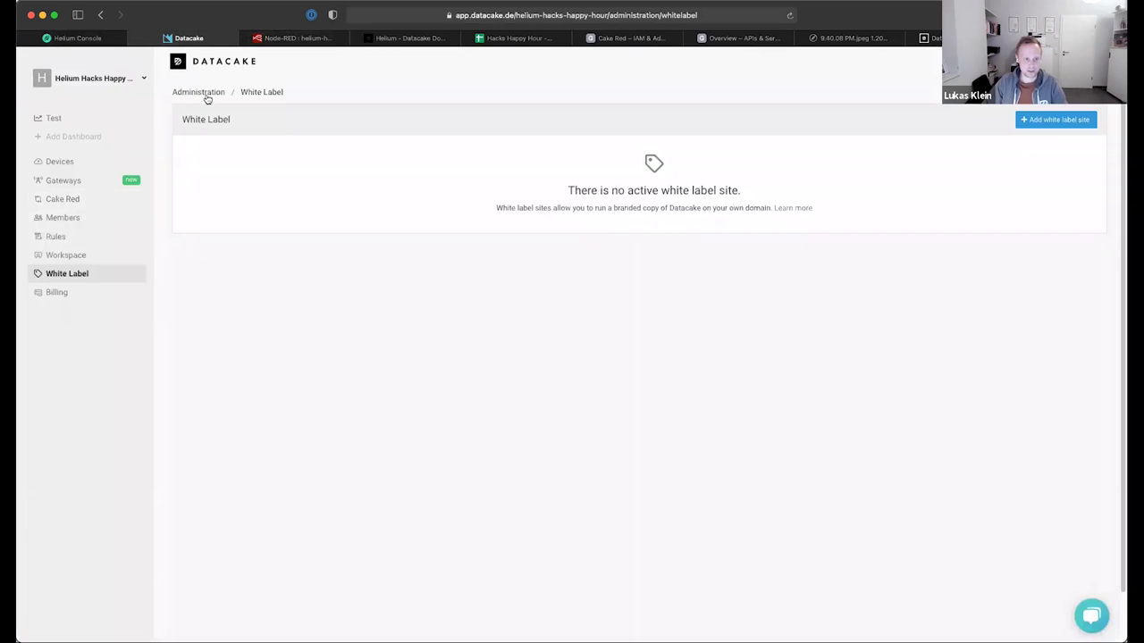
{"action": "left_click", "coordinate": [84, 162]}
{"action": "left_click", "coordinate": [300, 40]}
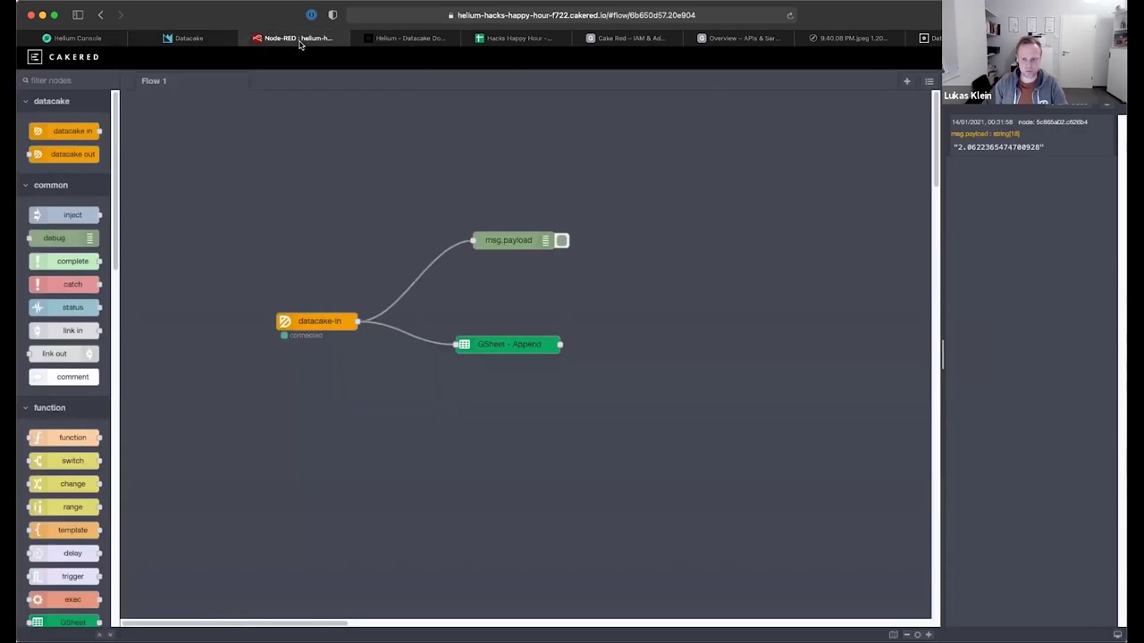
{"action": "left_click", "coordinate": [518, 39]}
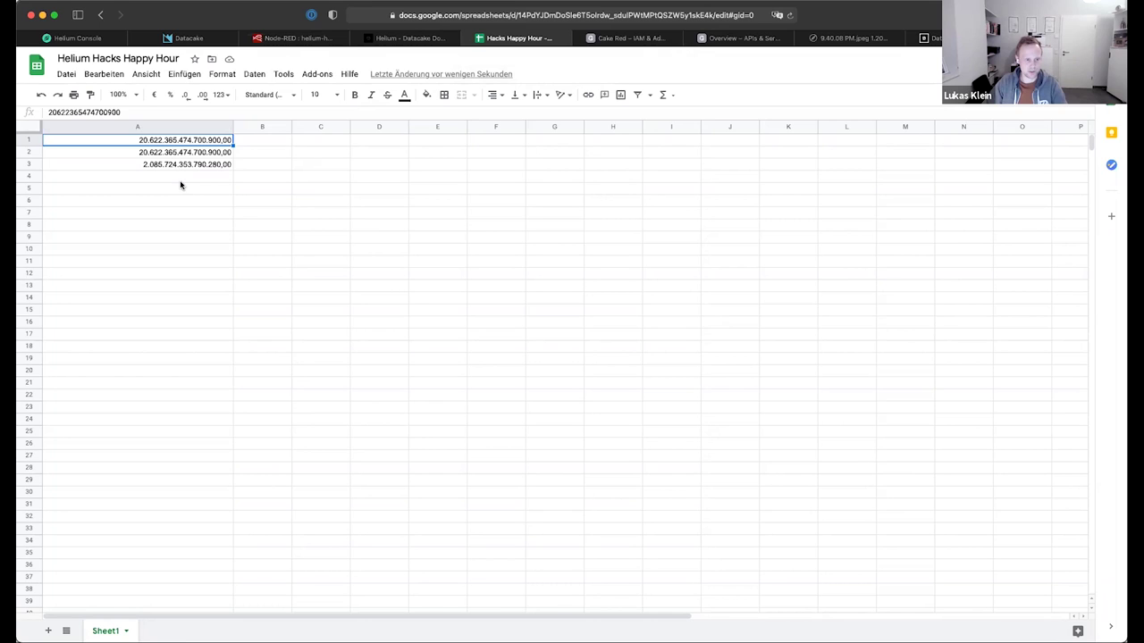
Step: Return to the Cake Red flow editor to watch new PM25 readings in the debug sidebar
{"action": "left_click", "coordinate": [295, 38]}
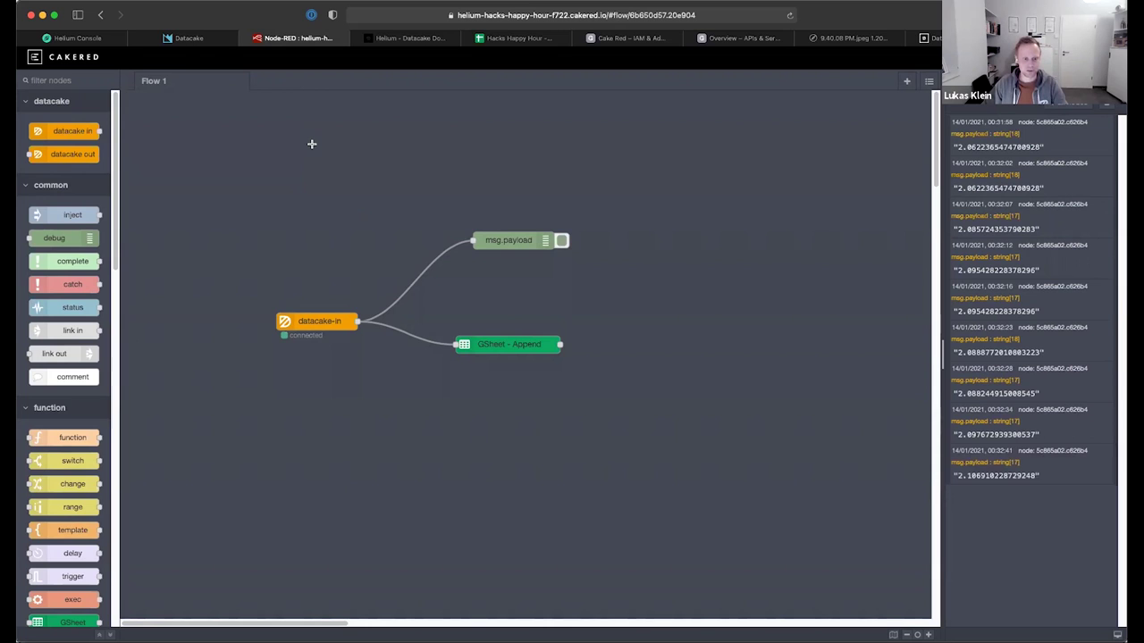
Step: Confirm the Cake Red debug sidebar shows the new 2.104335308074951 PM25 reading, then return to Datacake Devices
{"action": "left_click", "coordinate": [190, 37]}
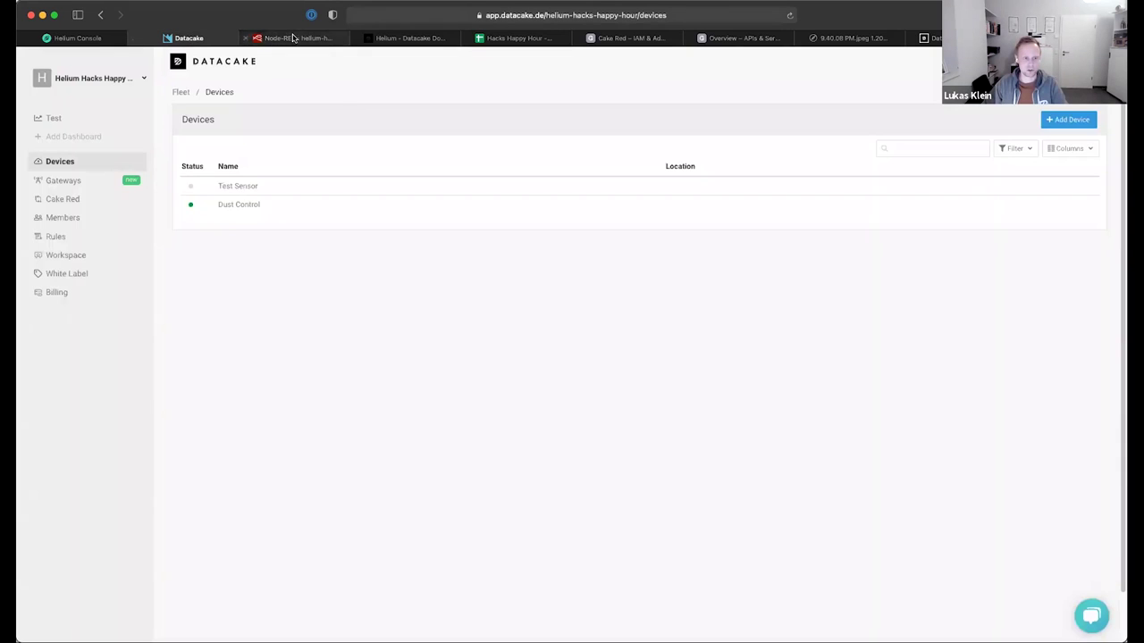
{"action": "left_click", "coordinate": [295, 37]}
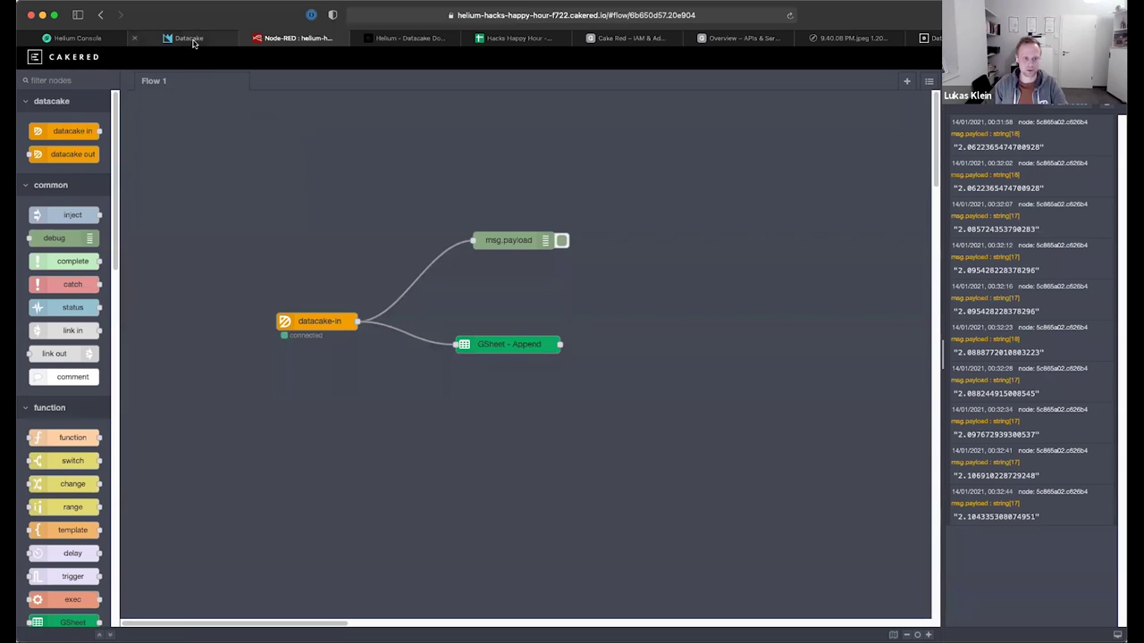
{"action": "left_click", "coordinate": [190, 39]}
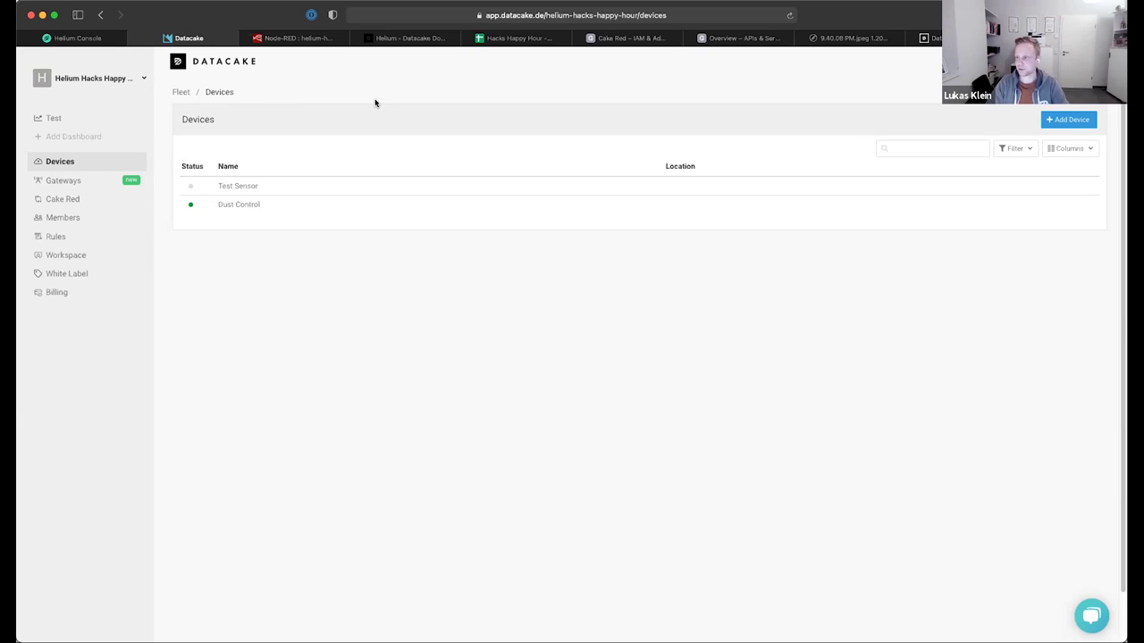
Step: Review the Dust Control dashboard, then launch the Add Device wizard from the Devices list
{"action": "left_click", "coordinate": [236, 204]}
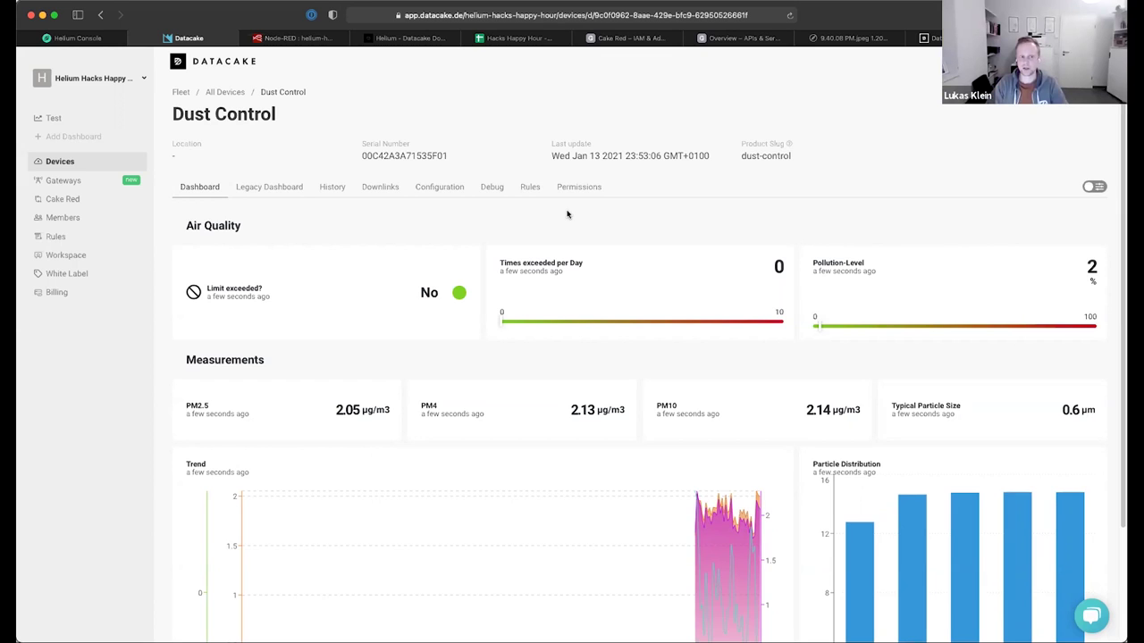
{"action": "left_click", "coordinate": [65, 164]}
{"action": "left_click", "coordinate": [1071, 120]}
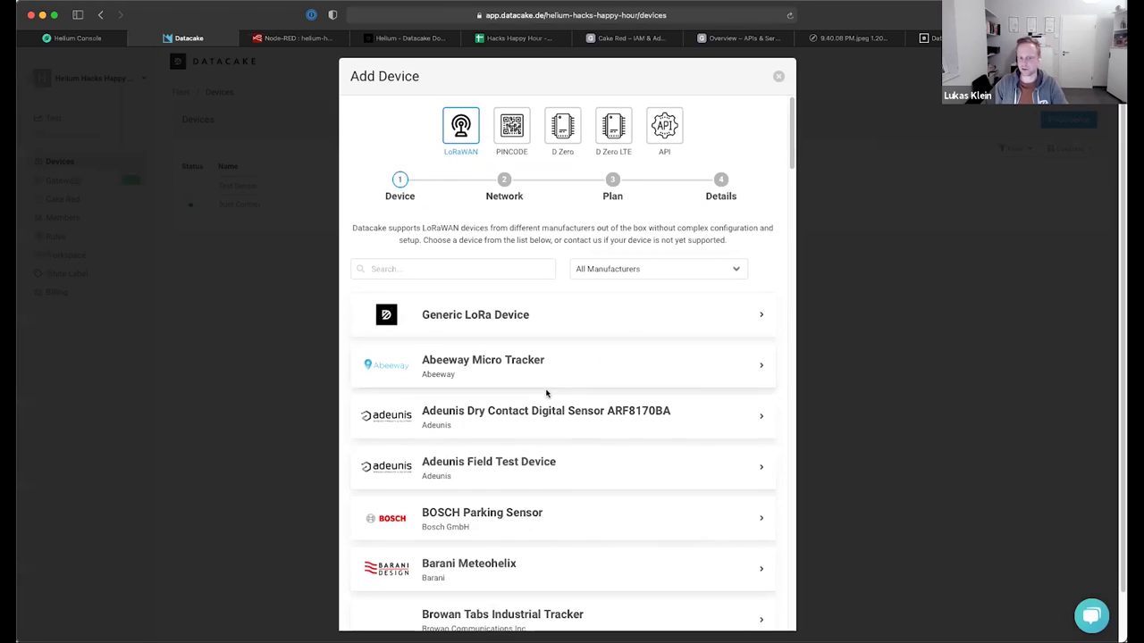
Step: Choose Generic LoRa Device, skip naming, select Helium as network, then cancel the wizard
{"action": "left_click", "coordinate": [481, 318]}
{"action": "left_click", "coordinate": [448, 336]}
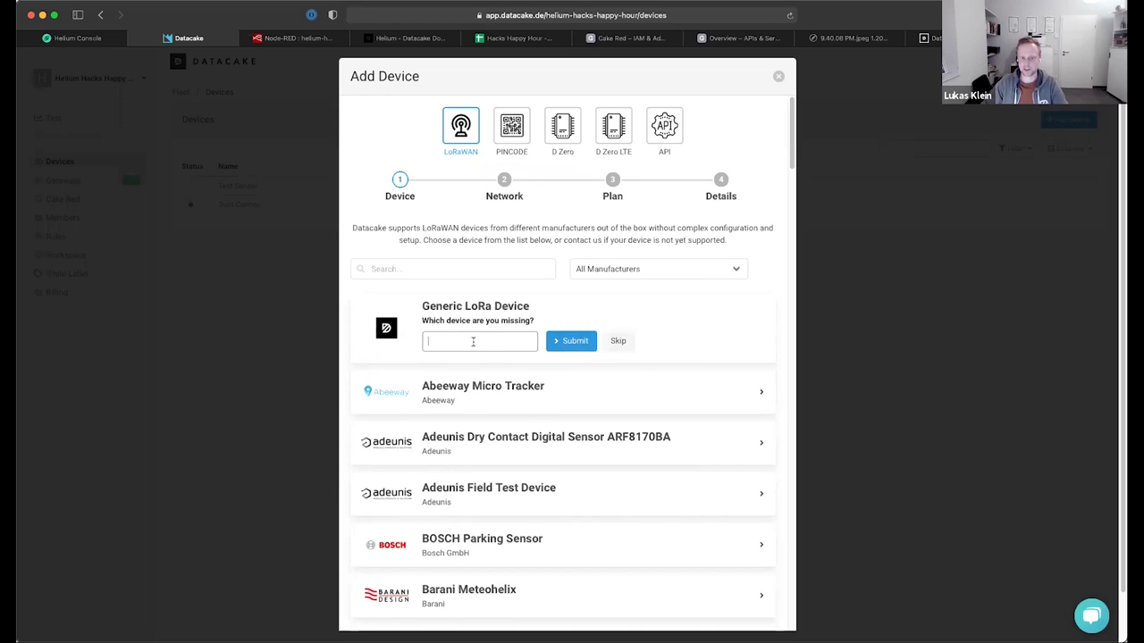
{"action": "left_click", "coordinate": [619, 345]}
{"action": "scroll", "coordinate": [554, 375], "scroll_direction": "down", "scroll_amount": 5}
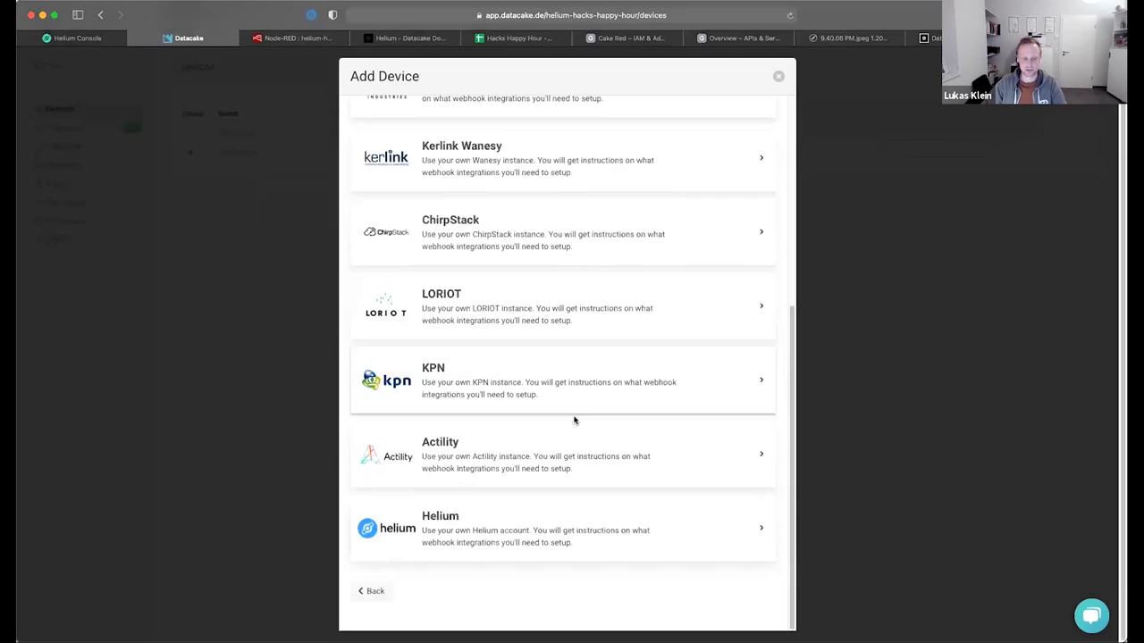
{"action": "left_click", "coordinate": [527, 520]}
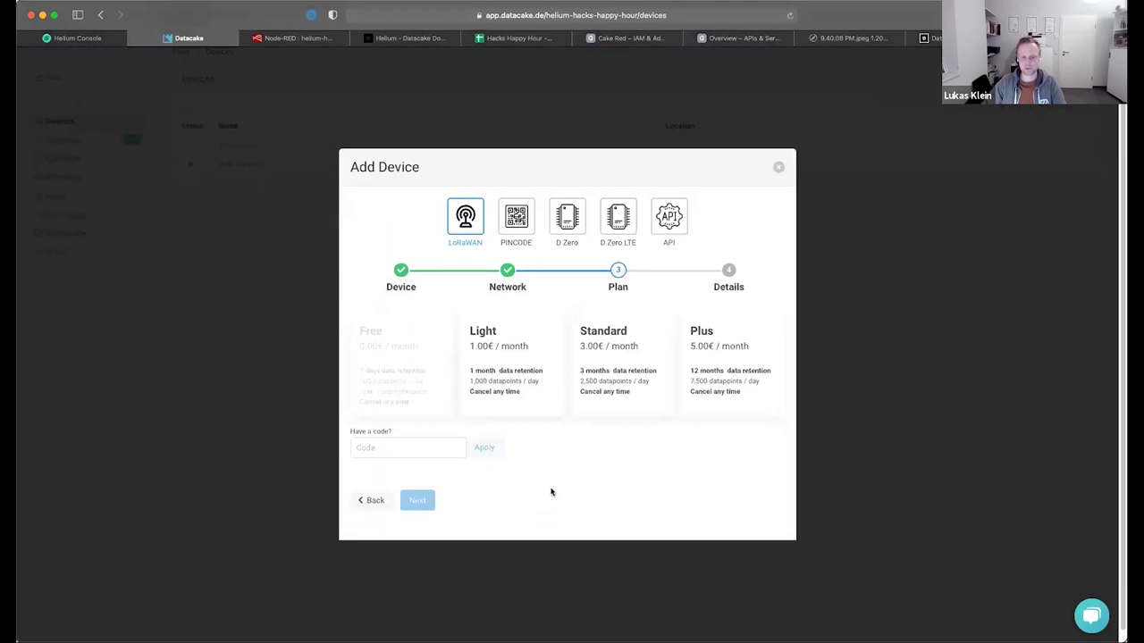
{"action": "left_click", "coordinate": [942, 406]}
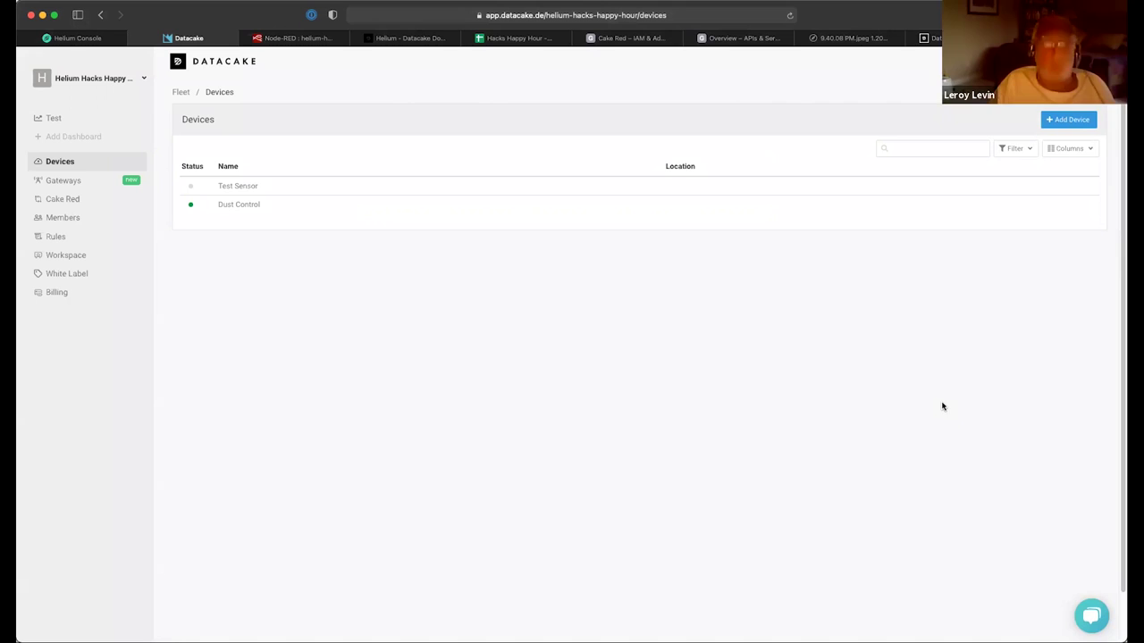
Step: Open the Dust Control device and its Rules tab, which lists no cloud rules
{"action": "left_click", "coordinate": [222, 205]}
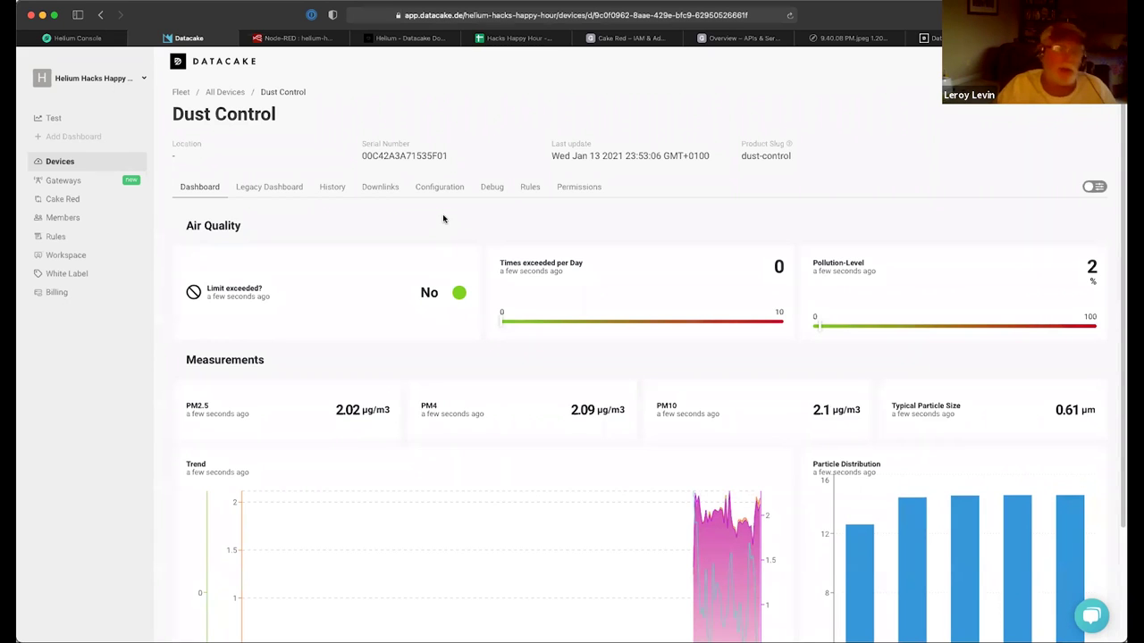
{"action": "left_click", "coordinate": [535, 187]}
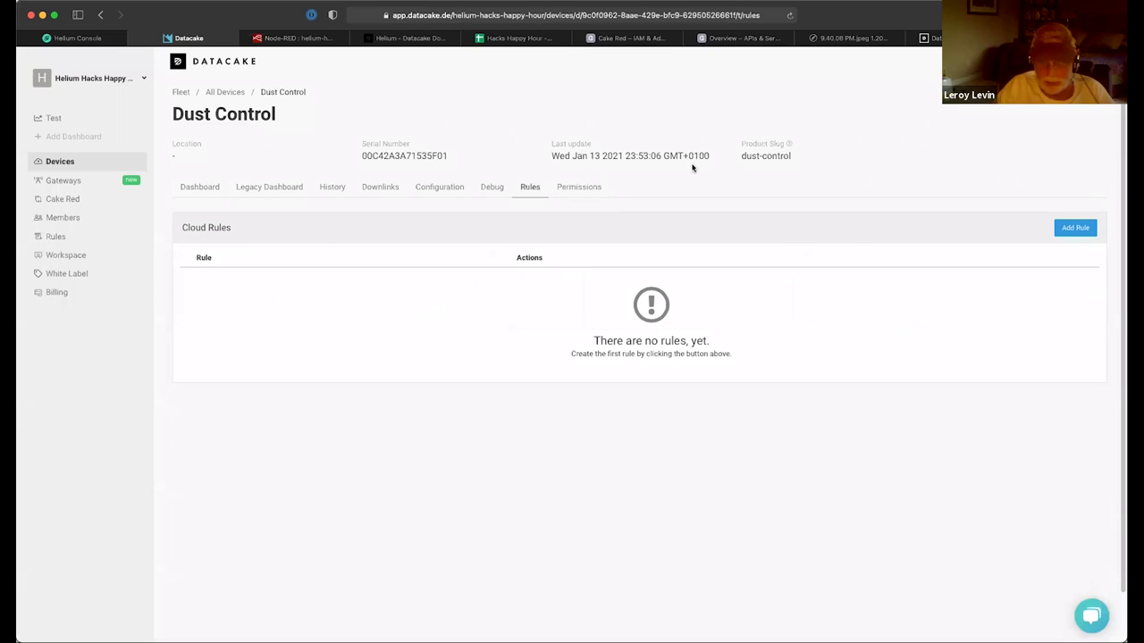
Step: Create a new rule with a Send an email action under Then
{"action": "left_click", "coordinate": [1076, 227]}
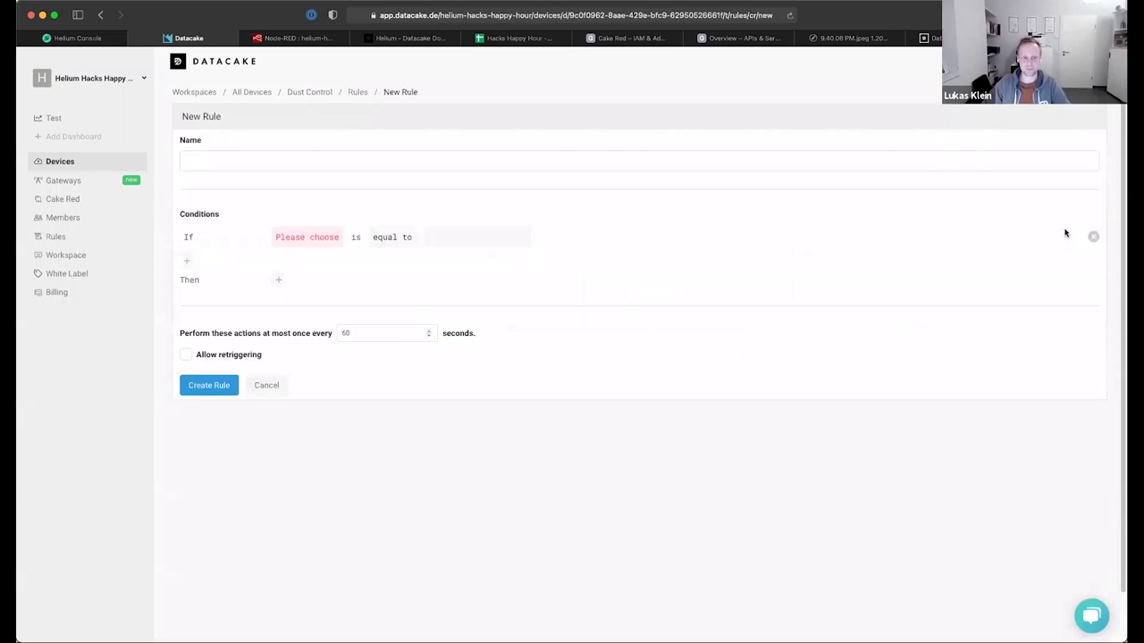
{"action": "left_click", "coordinate": [278, 280]}
{"action": "left_click", "coordinate": [324, 282]}
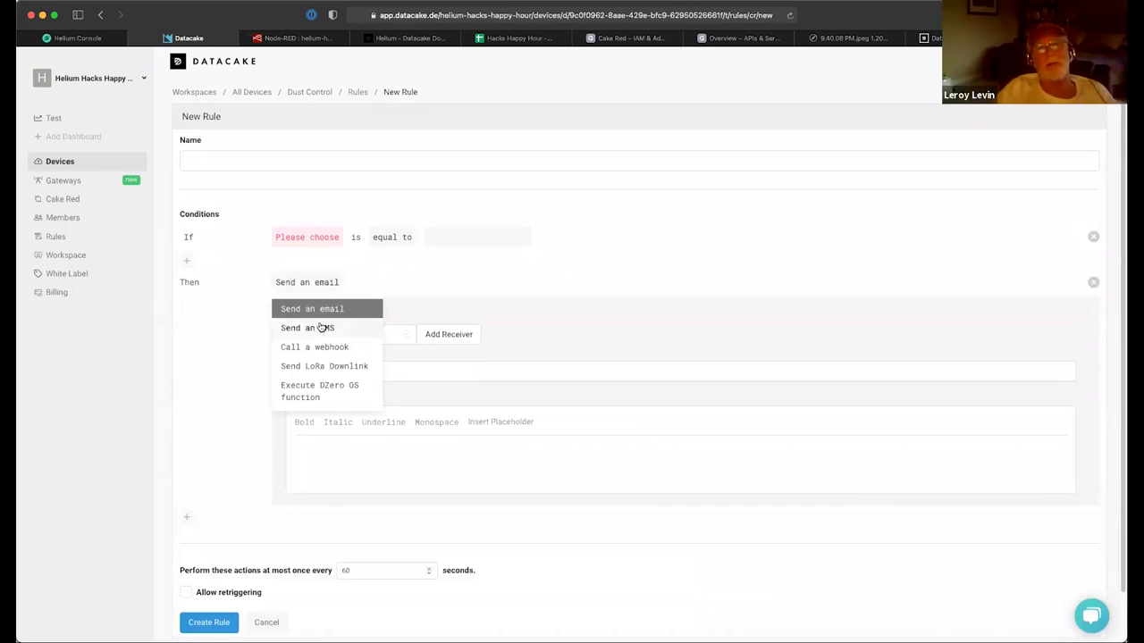
{"action": "left_click", "coordinate": [320, 328]}
{"action": "left_click", "coordinate": [322, 284]}
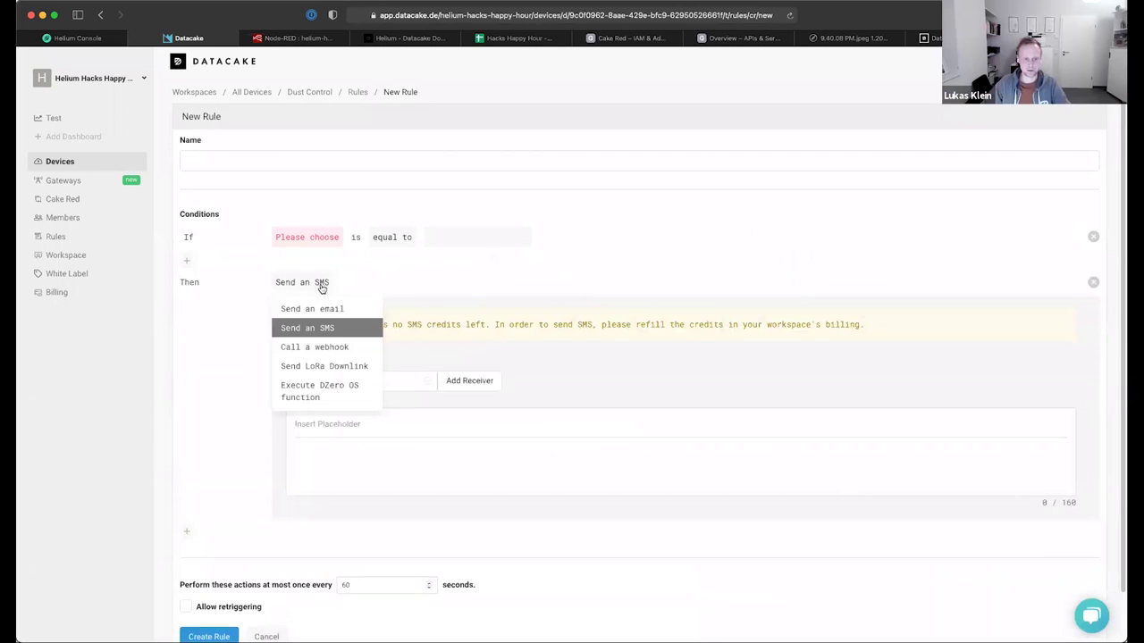
{"action": "left_click", "coordinate": [322, 308]}
Step: Insert the Dust Control Temperature placeholder into the email message body
{"action": "left_click", "coordinate": [356, 449]}
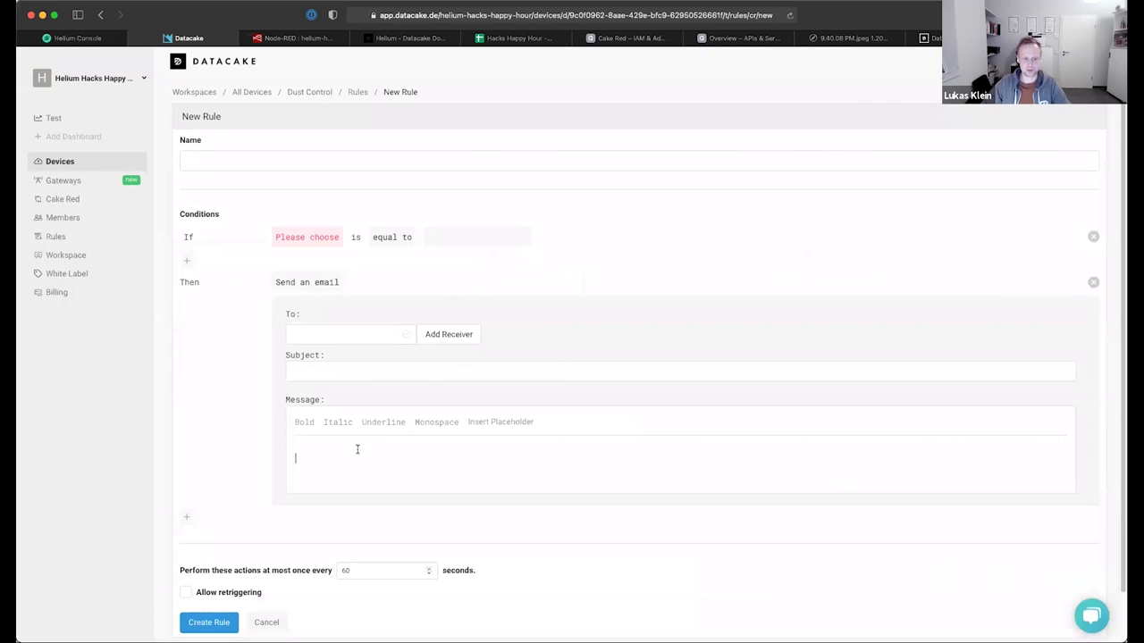
{"action": "left_click", "coordinate": [513, 425]}
{"action": "left_click", "coordinate": [437, 360]}
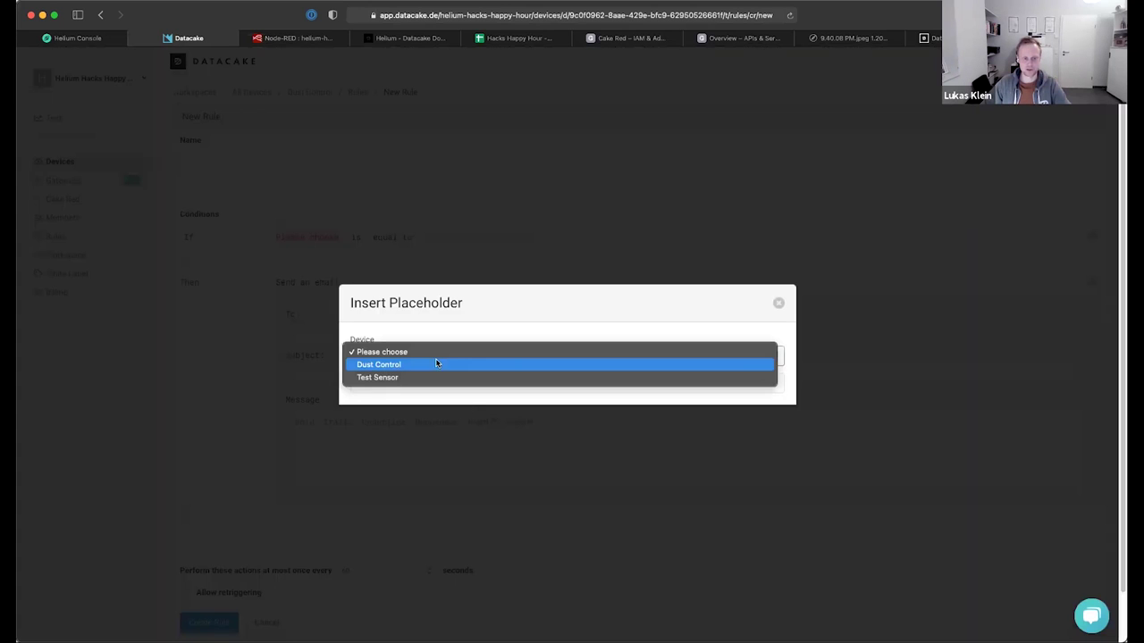
{"action": "left_click", "coordinate": [436, 364]}
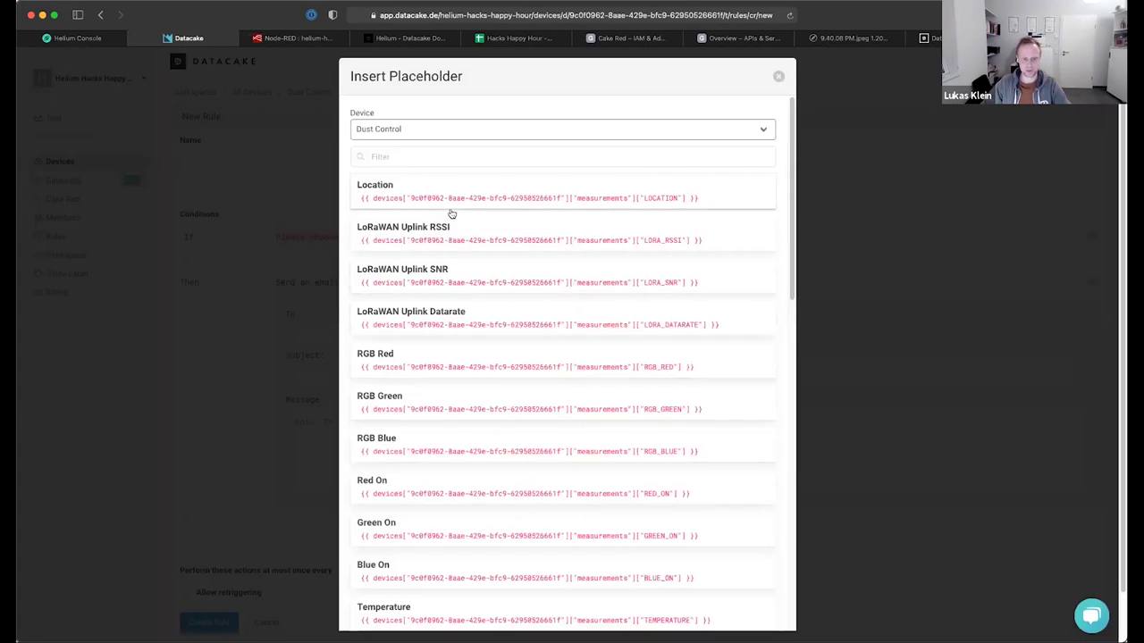
{"action": "scroll", "coordinate": [490, 411], "scroll_direction": "down", "scroll_amount": 3}
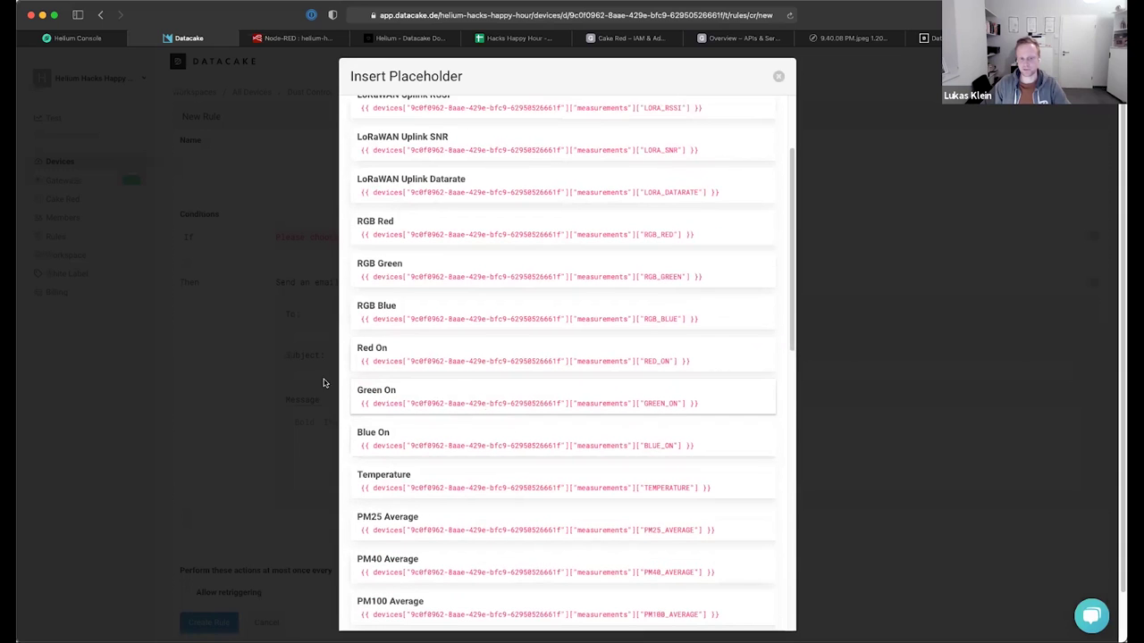
{"action": "scroll", "coordinate": [418, 455], "scroll_direction": "down", "scroll_amount": 1}
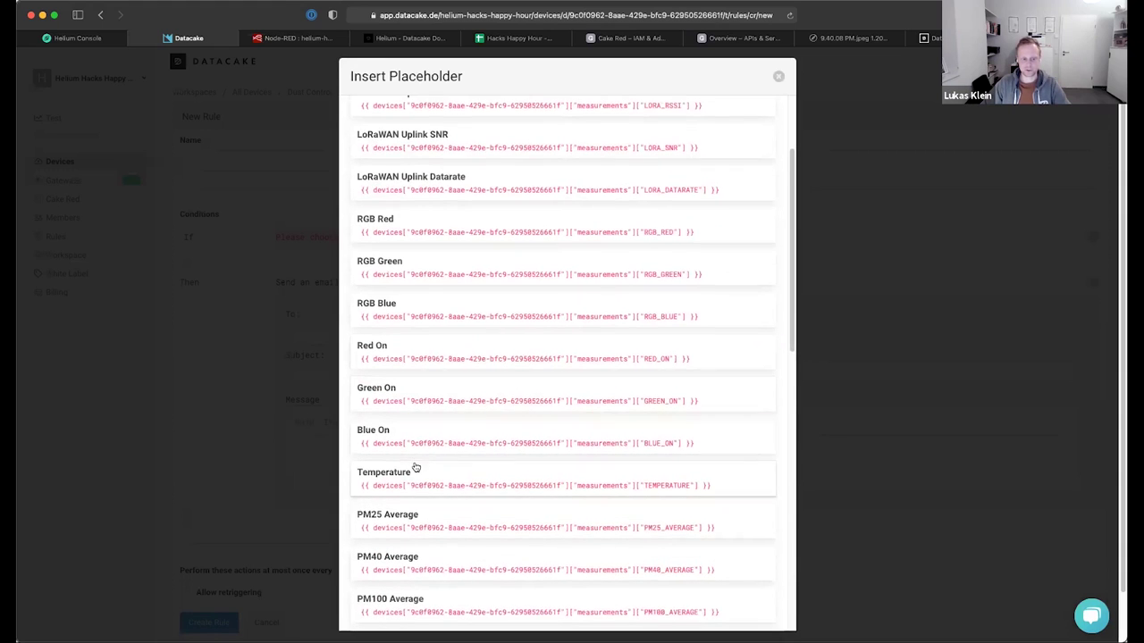
{"action": "scroll", "coordinate": [416, 468], "scroll_direction": "down", "scroll_amount": 1}
{"action": "left_click", "coordinate": [415, 427]}
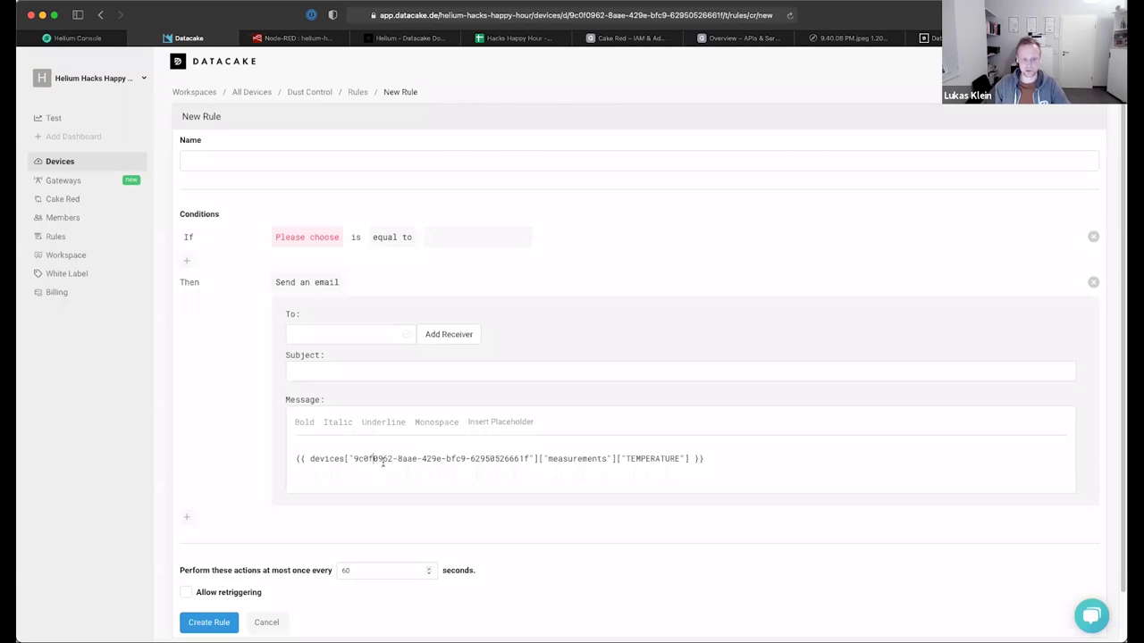
Step: Leave the rule draft and open the Test dashboard showing the PM25 widget
{"action": "left_click", "coordinate": [752, 465]}
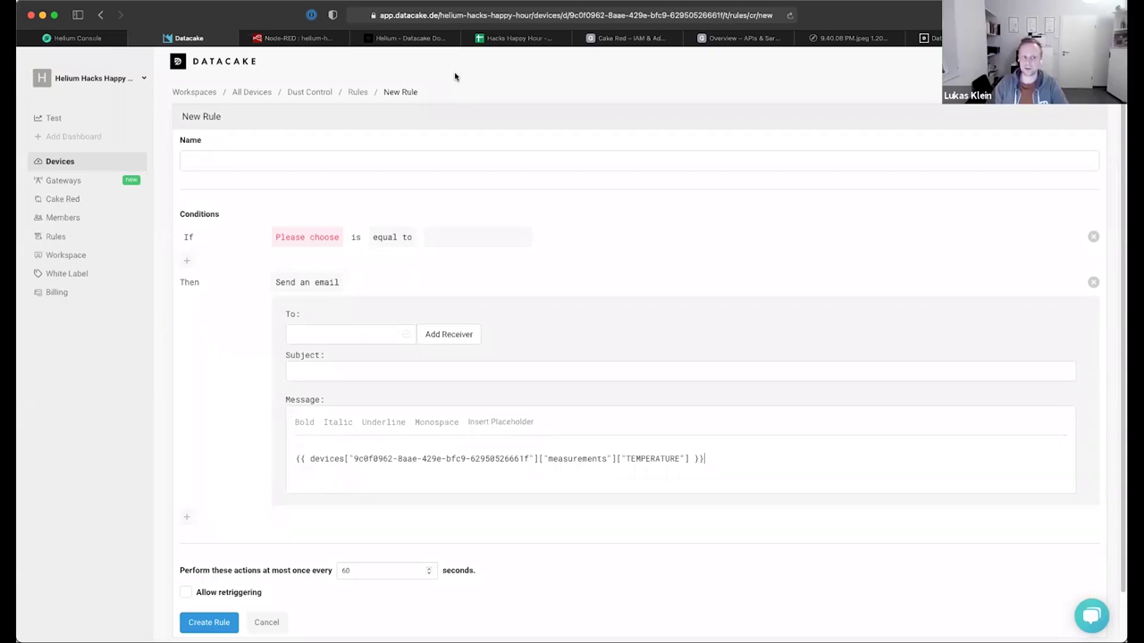
{"action": "left_click", "coordinate": [112, 118]}
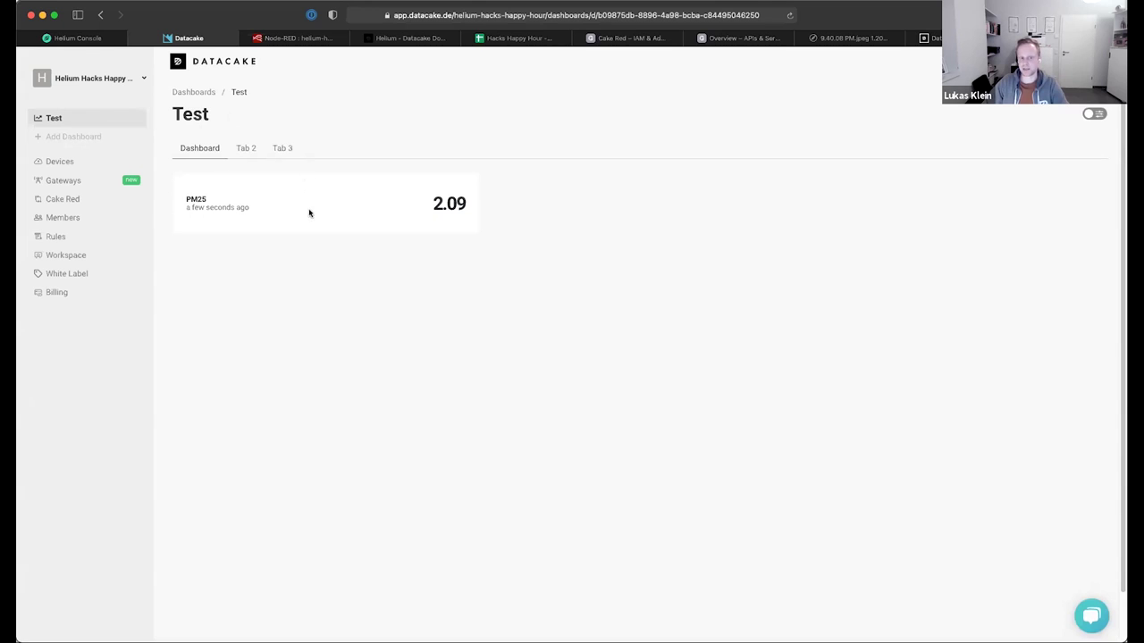
{"action": "left_click", "coordinate": [253, 152]}
{"action": "left_click", "coordinate": [202, 152]}
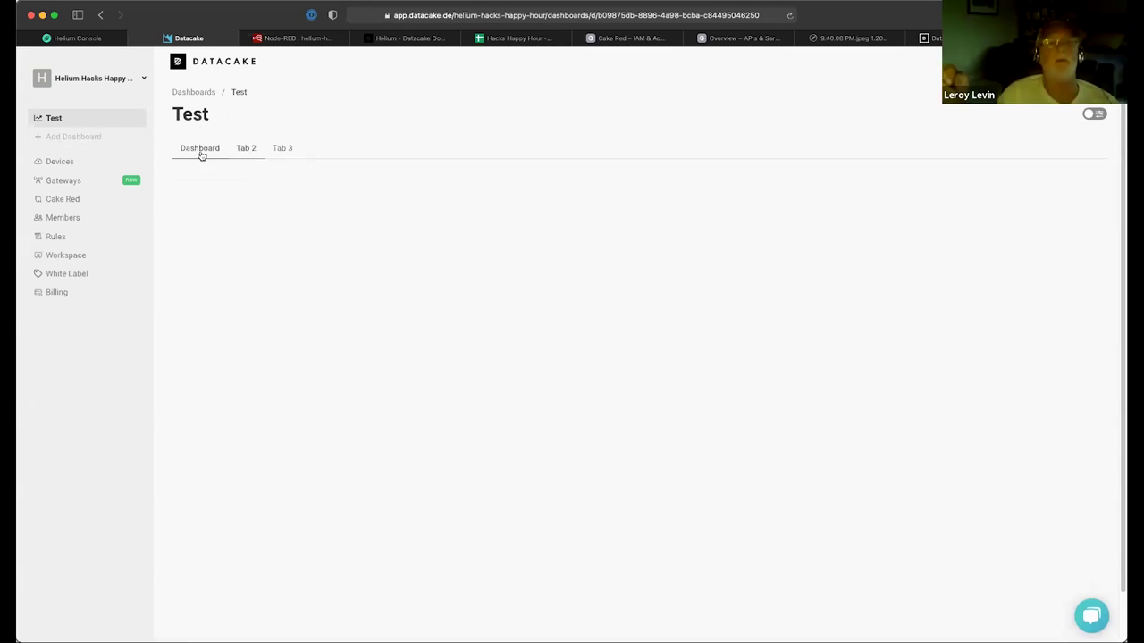
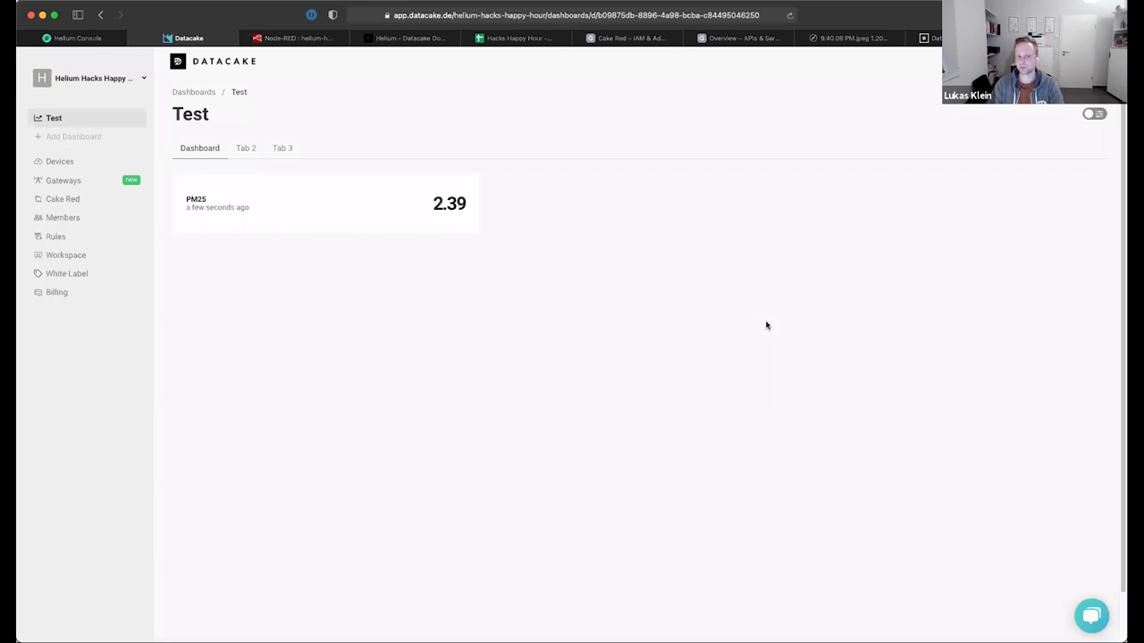
Step: Open the workspace Members page, then open and close the Add Member form
{"action": "left_click", "coordinate": [69, 218]}
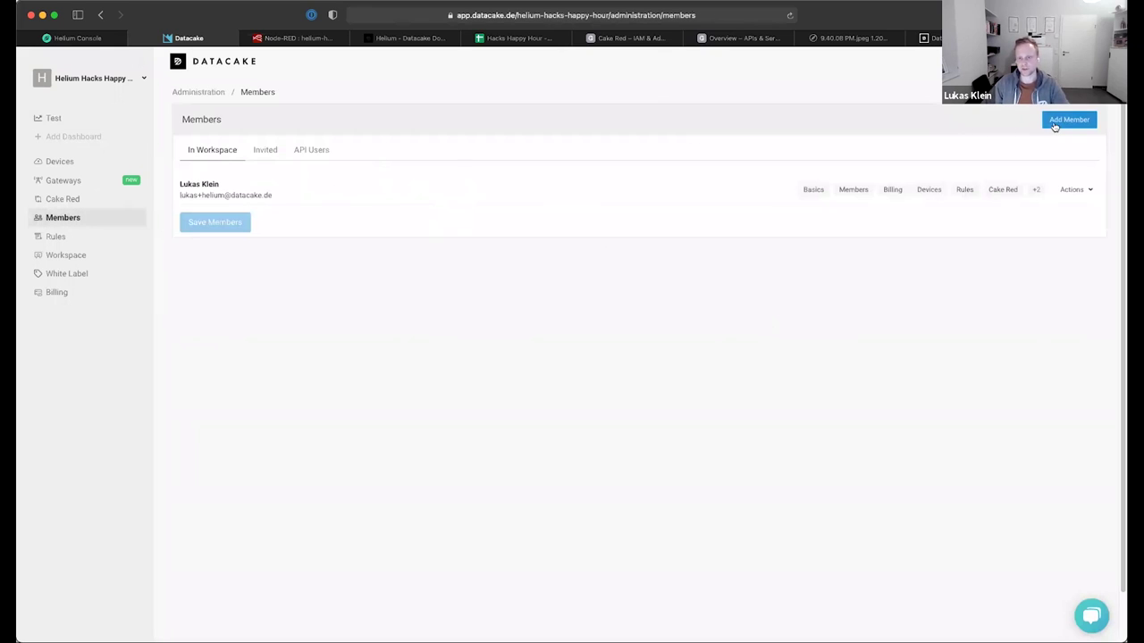
{"action": "left_click", "coordinate": [1056, 127]}
{"action": "left_click", "coordinate": [456, 208]}
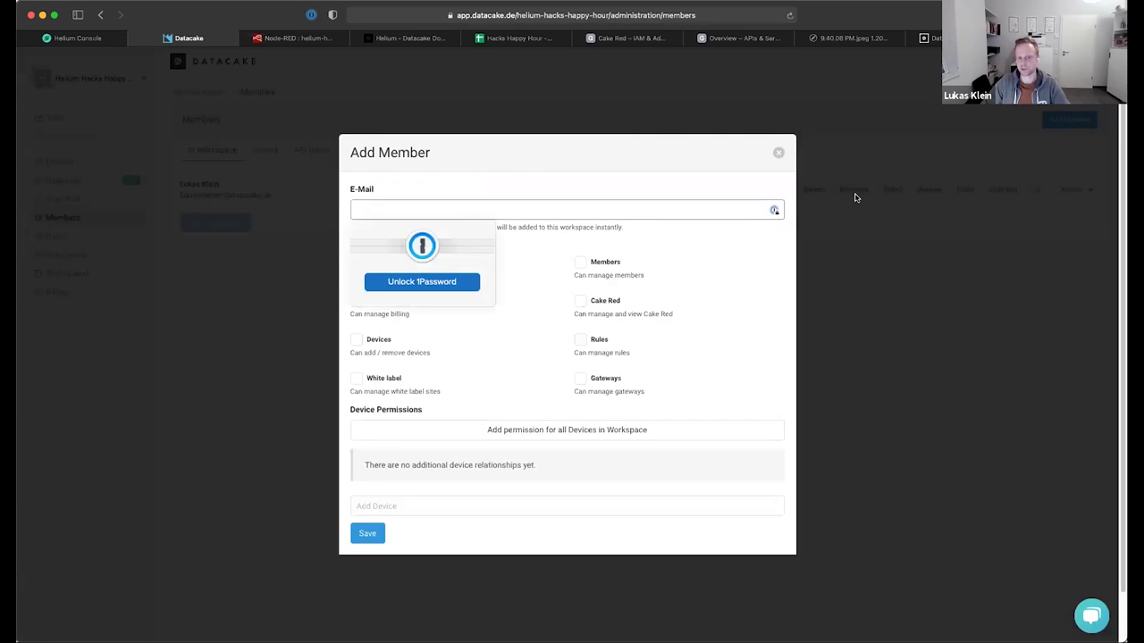
{"action": "left_click", "coordinate": [842, 217]}
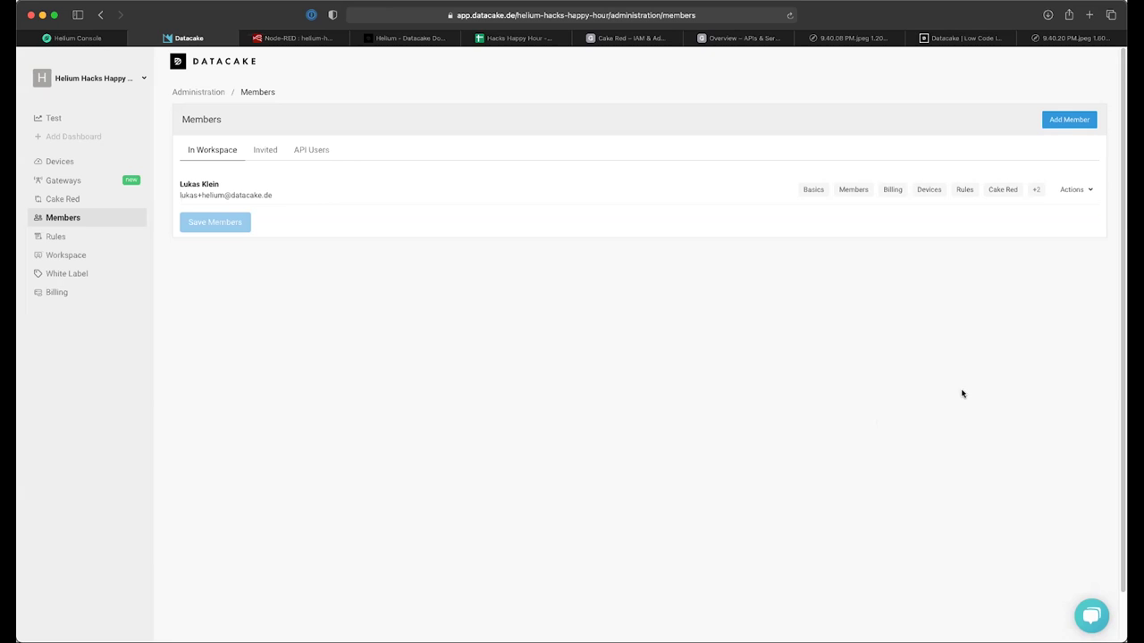
Step: Show the Devices page listing Test Sensor and Dust Control, and open the workspace menu
{"action": "scroll", "coordinate": [963, 394], "scroll_direction": "down", "scroll_amount": 2}
{"action": "left_click", "coordinate": [80, 166]}
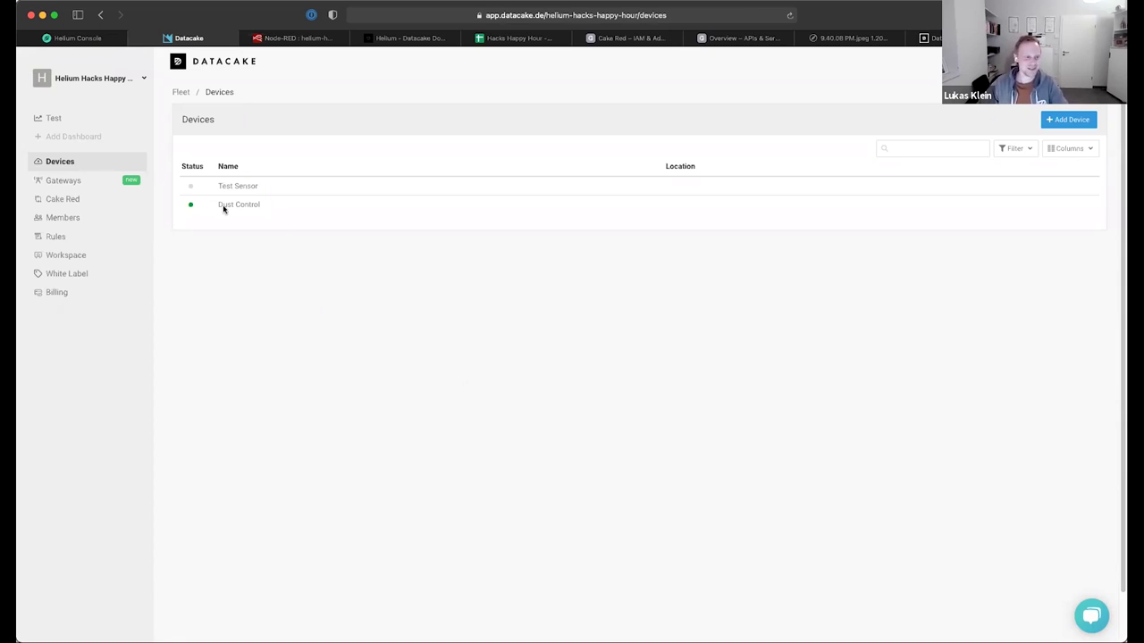
{"action": "left_click", "coordinate": [111, 80]}
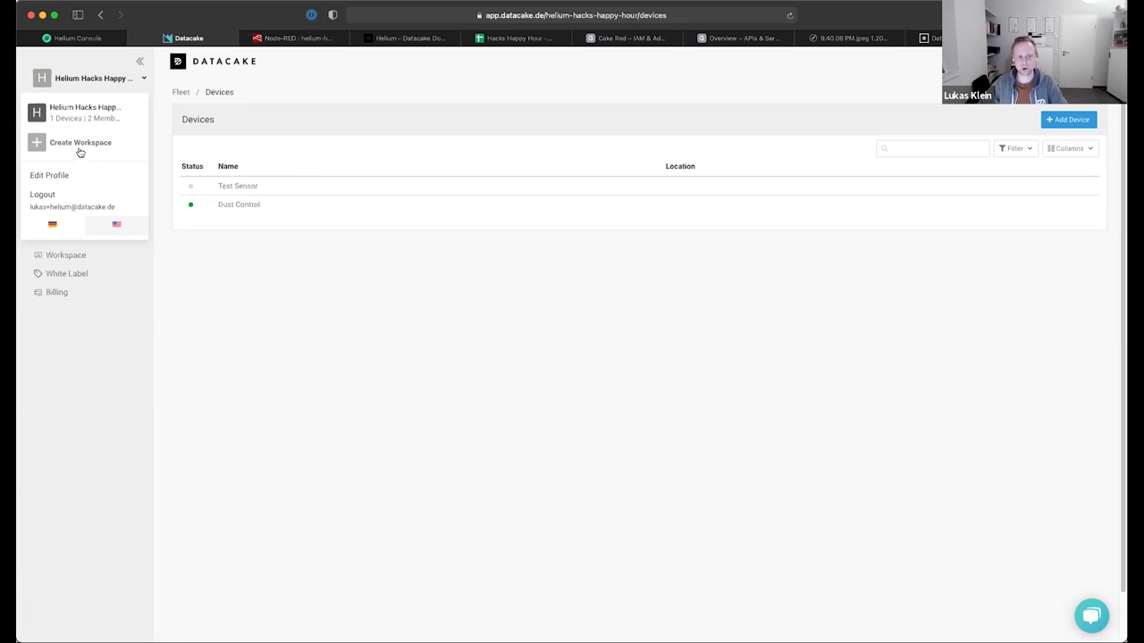
Step: Create a new workspace named 'Workspace 2'
{"action": "left_click", "coordinate": [75, 146]}
{"action": "left_click", "coordinate": [392, 358]}
{"action": "type", "text": "Work"}
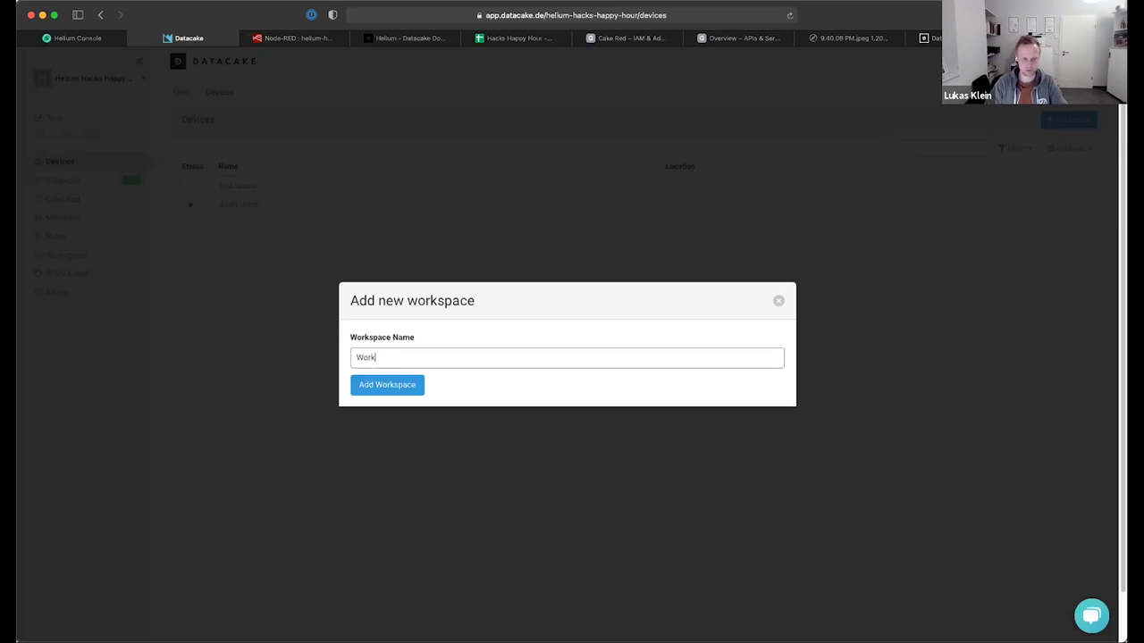
{"action": "type", "text": "space 2"}
{"action": "left_click", "coordinate": [381, 393]}
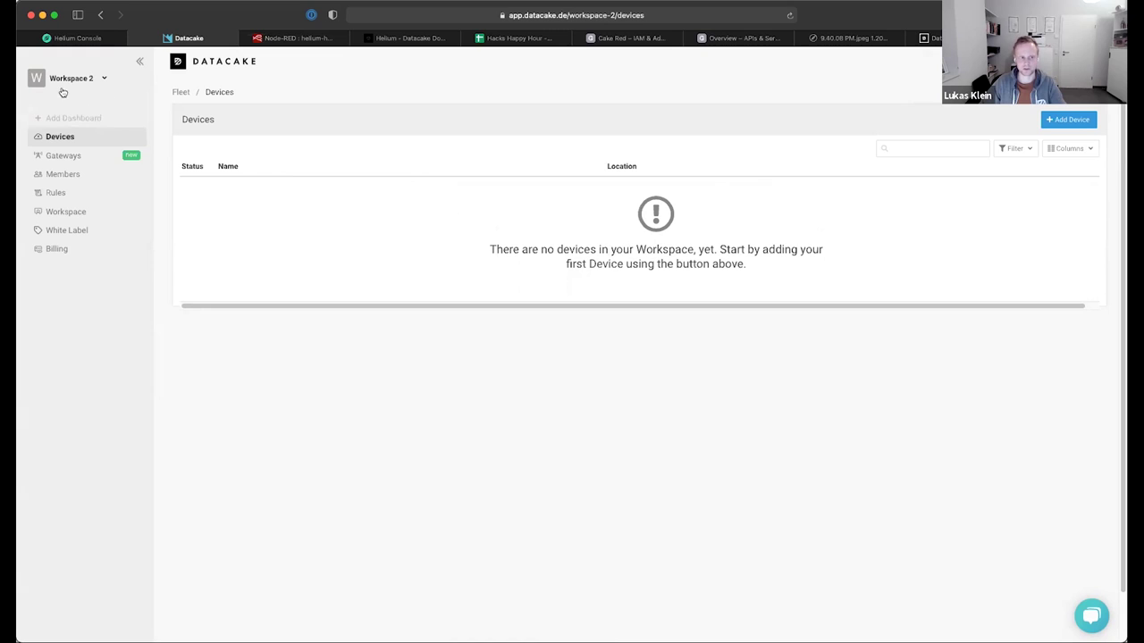
Step: Open and close the PINCODE add-device form, then switch back to the original workspace
{"action": "left_click", "coordinate": [1061, 121]}
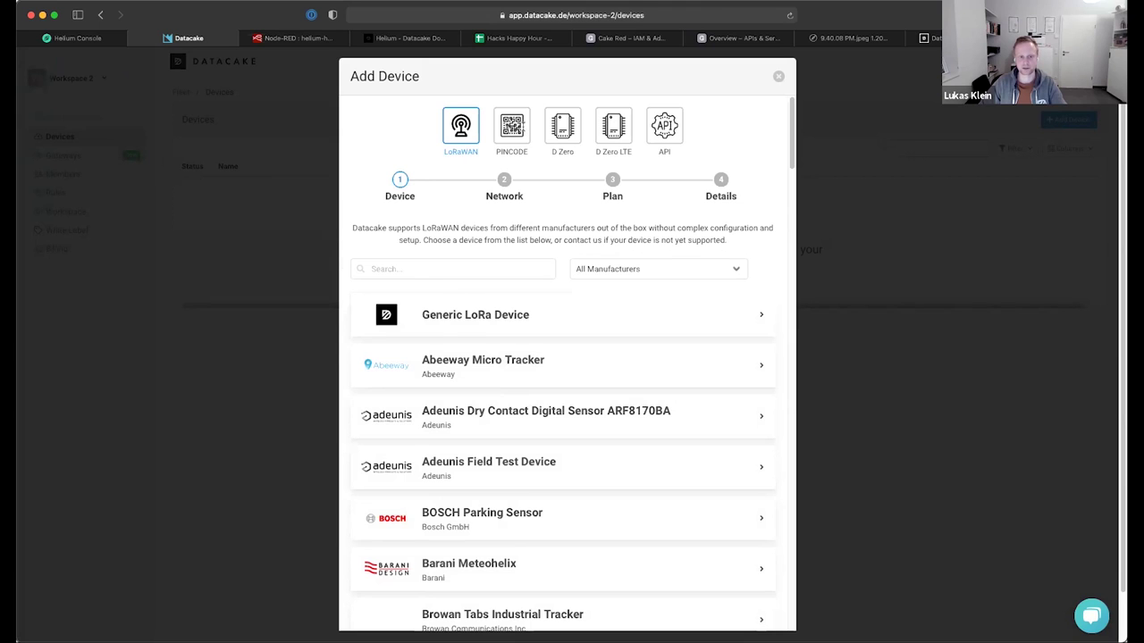
{"action": "left_click", "coordinate": [524, 127]}
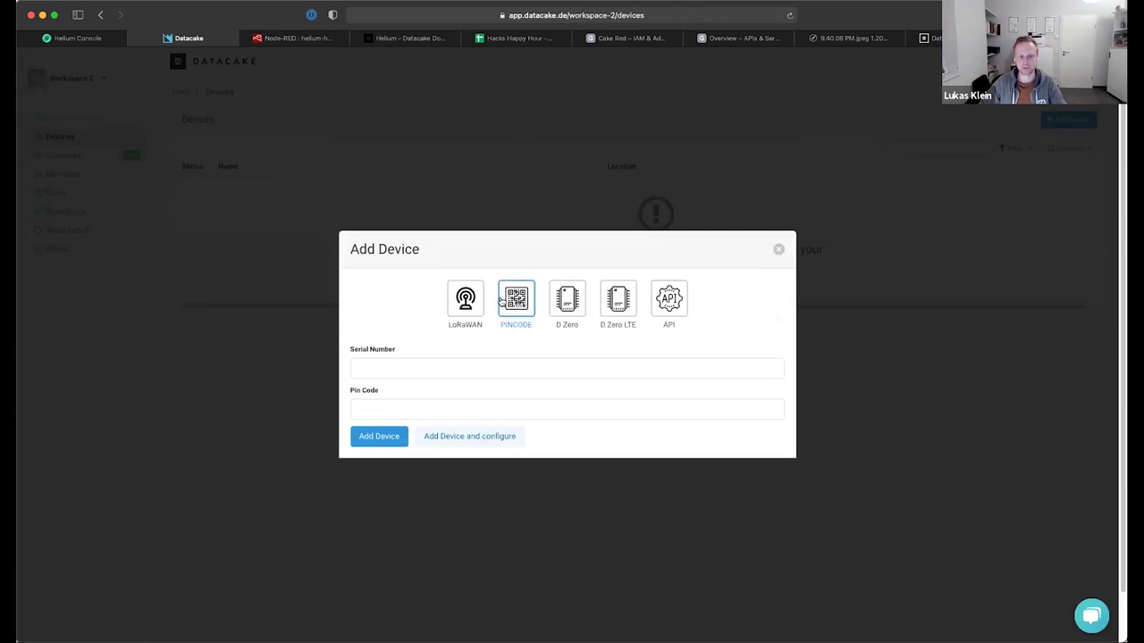
{"action": "left_click", "coordinate": [287, 285]}
{"action": "left_click", "coordinate": [93, 82]}
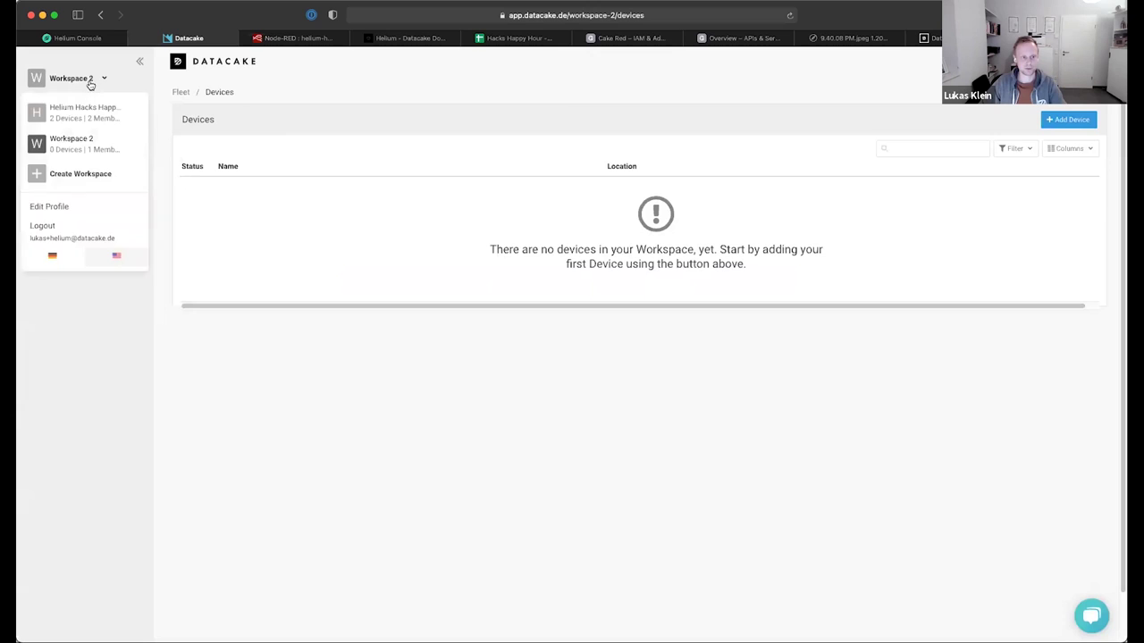
{"action": "left_click", "coordinate": [79, 118]}
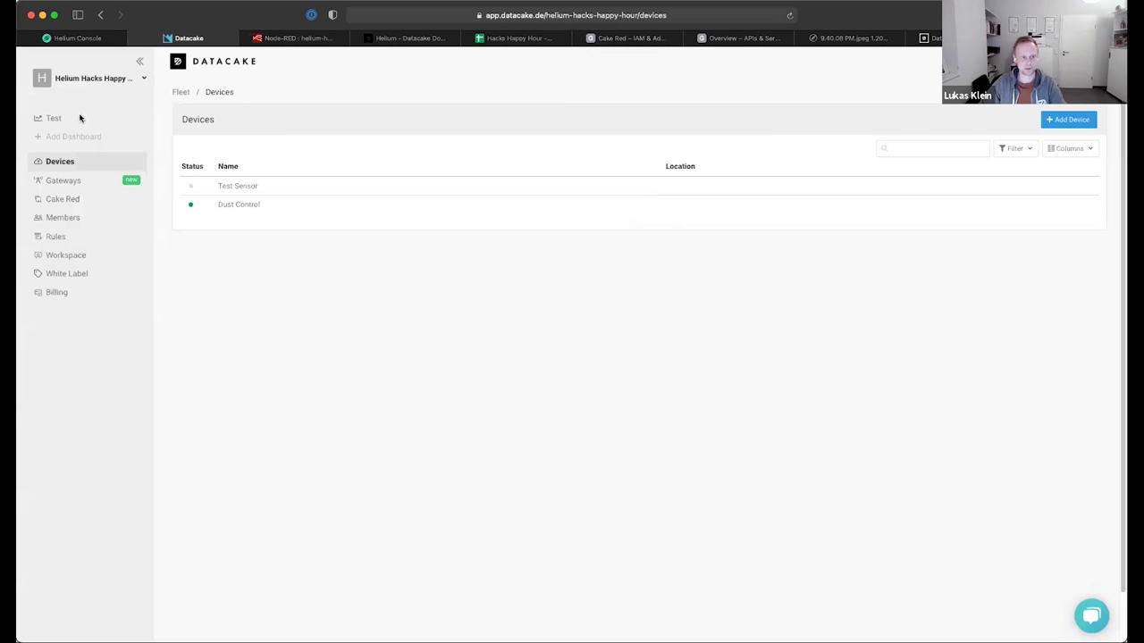
{"action": "left_click", "coordinate": [246, 207]}
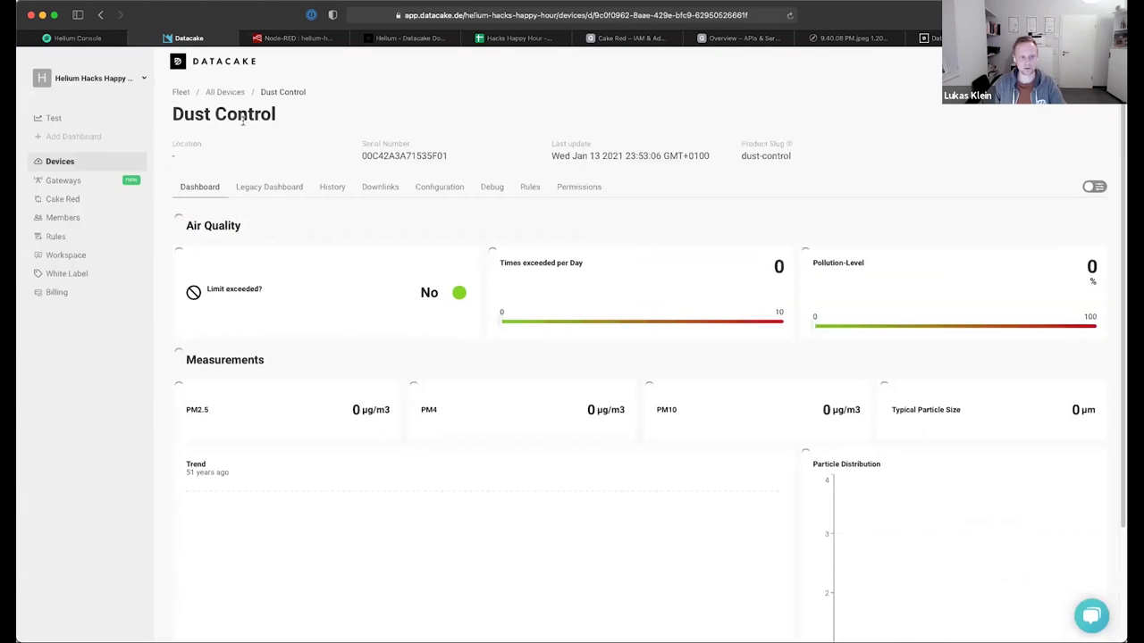
{"action": "left_click", "coordinate": [438, 193]}
{"action": "scroll", "coordinate": [476, 369], "scroll_direction": "down", "scroll_amount": 1}
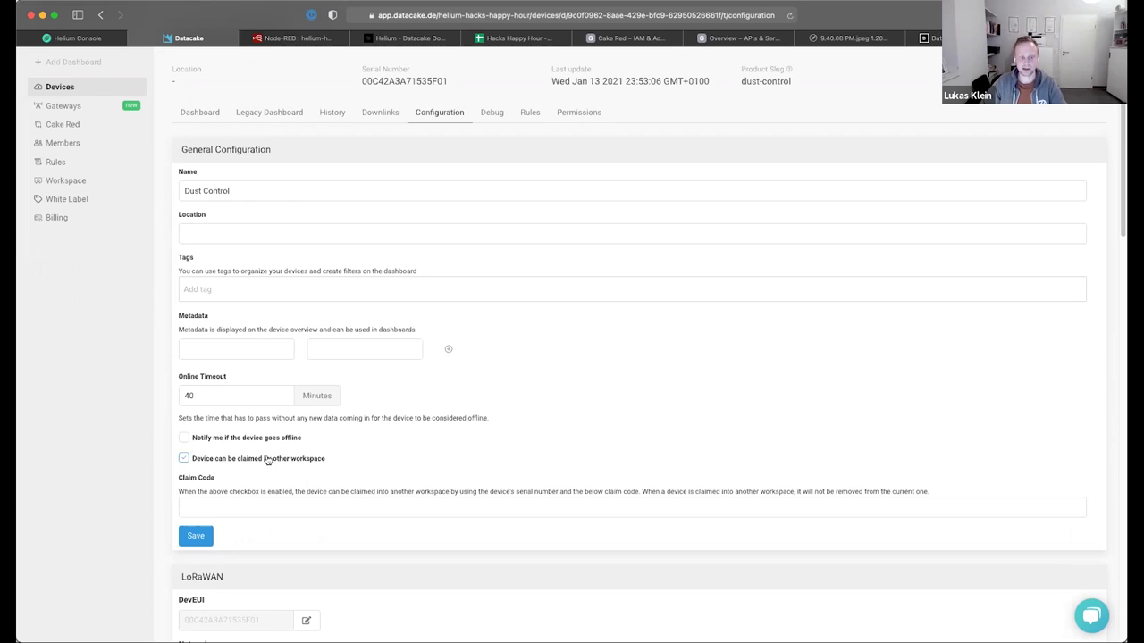
{"action": "left_click", "coordinate": [218, 507]}
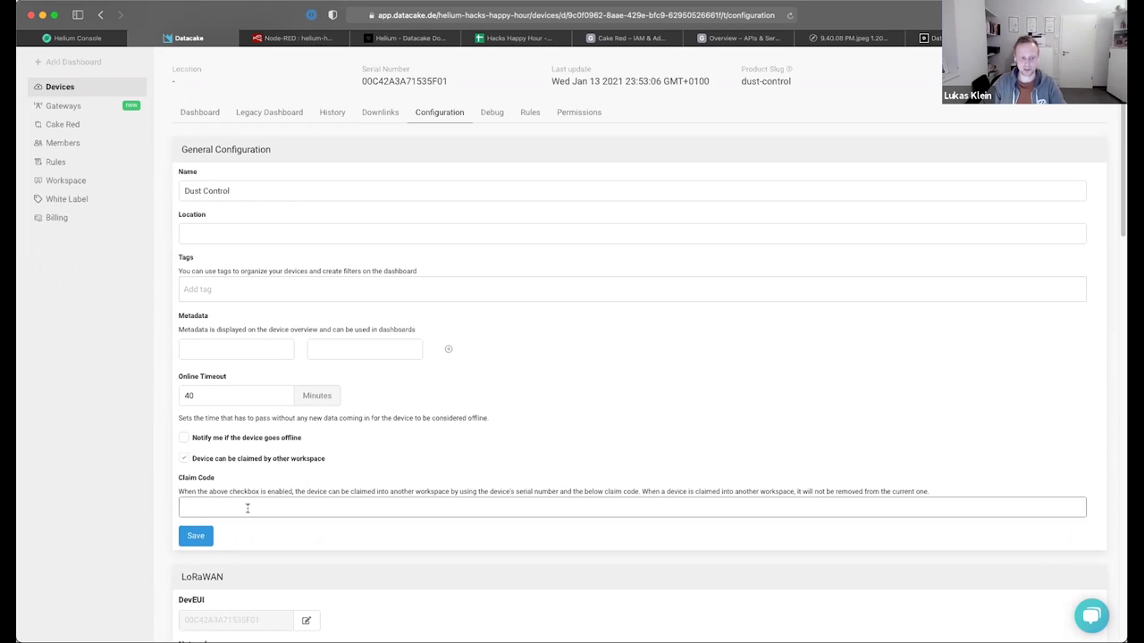
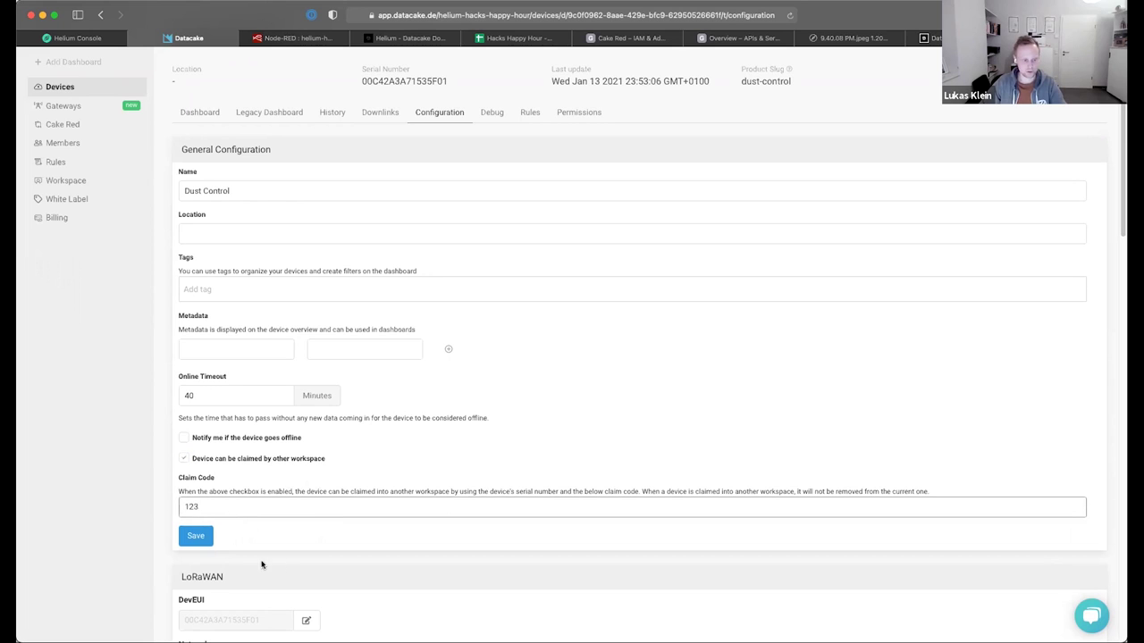
{"action": "left_click", "coordinate": [202, 539]}
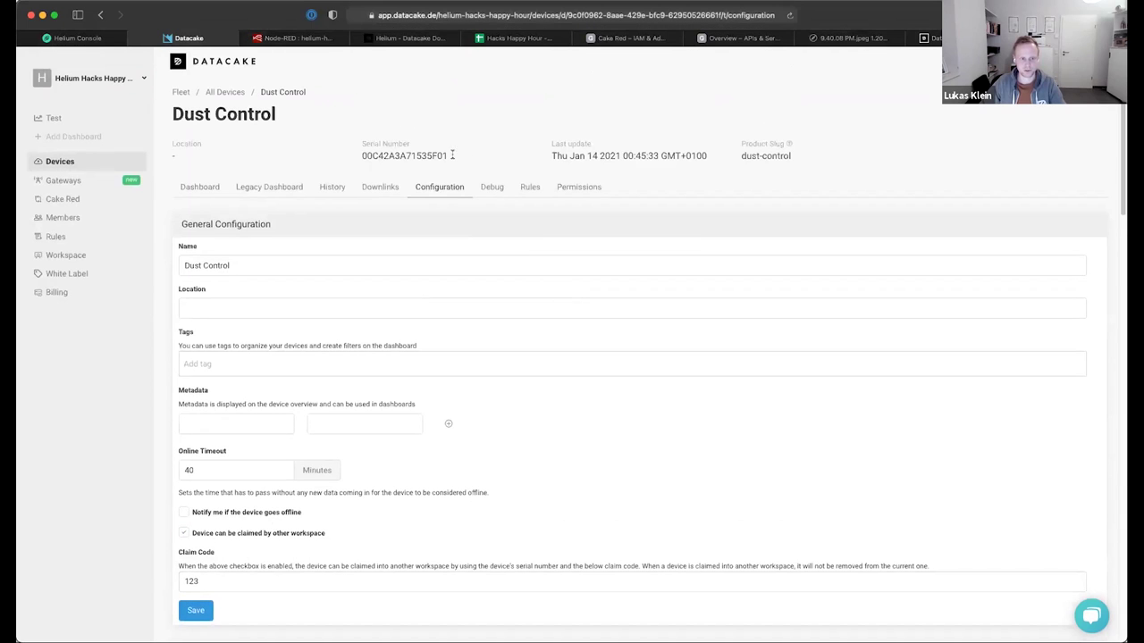
{"action": "double_click", "coordinate": [420, 156]}
{"action": "key", "text": "super+c"}
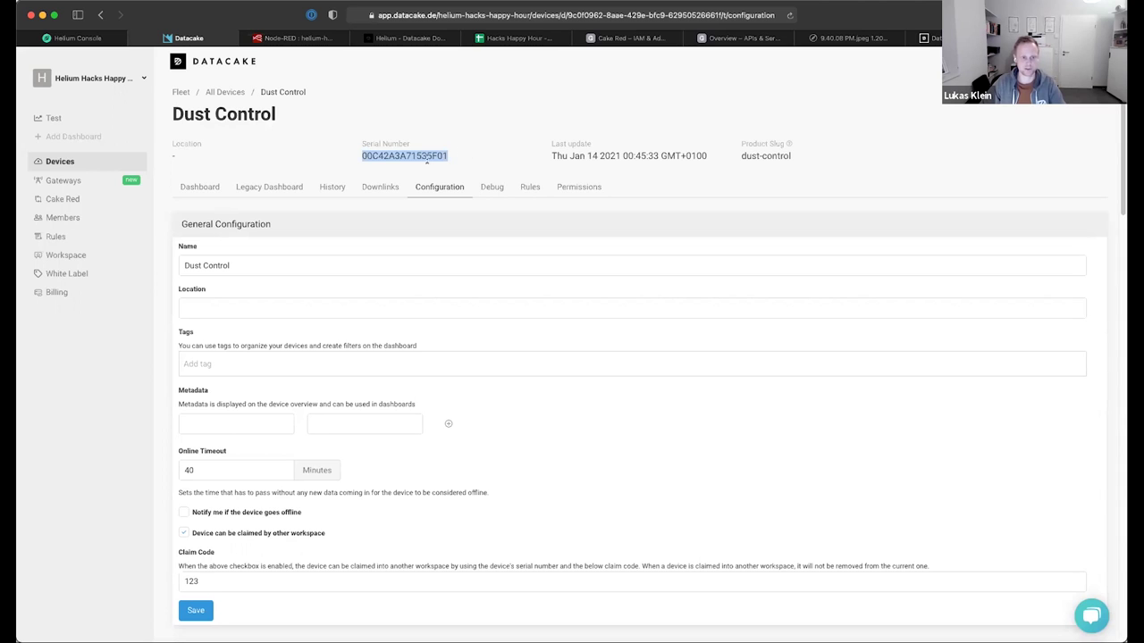
Step: Switch to Workspace 2 and start adding a device by PINCODE
{"action": "left_click", "coordinate": [65, 80]}
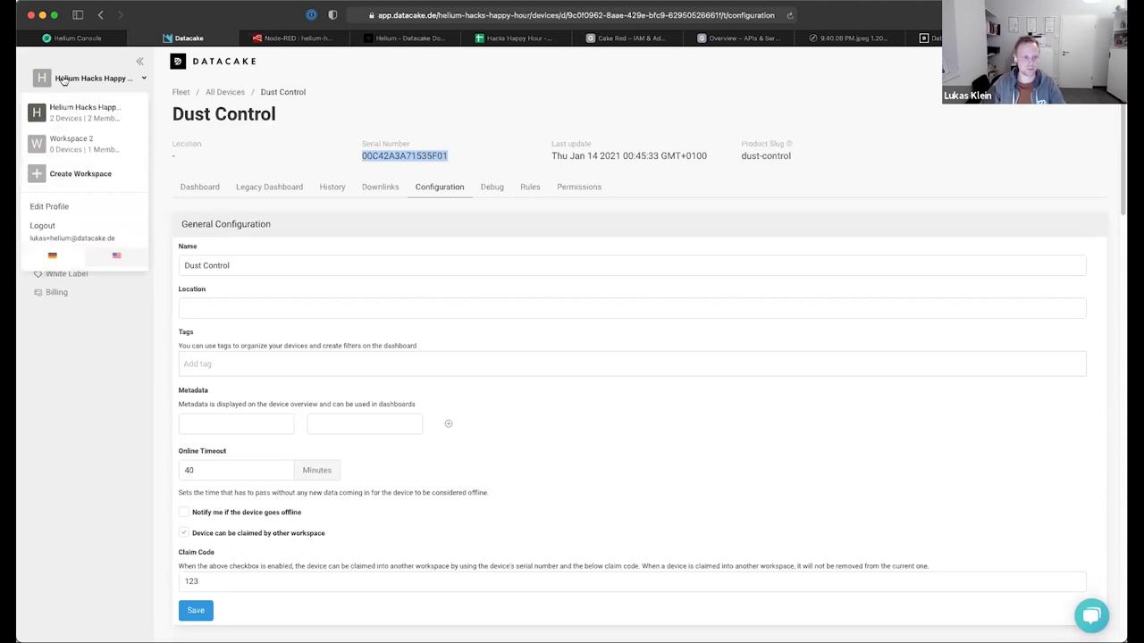
{"action": "left_click", "coordinate": [68, 143]}
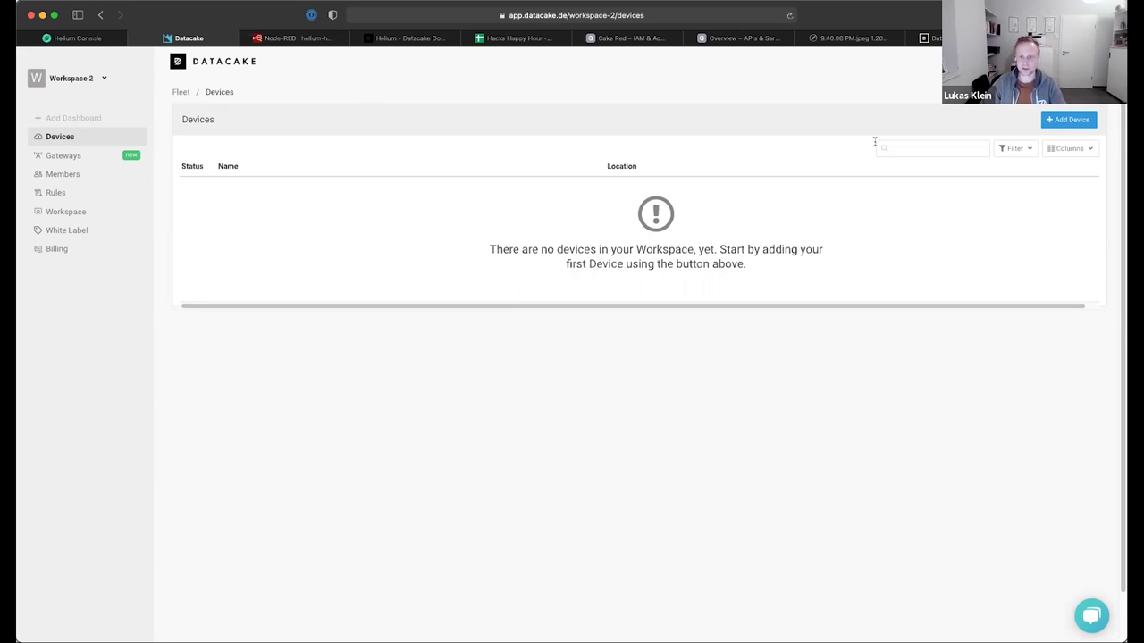
{"action": "left_click", "coordinate": [1063, 120]}
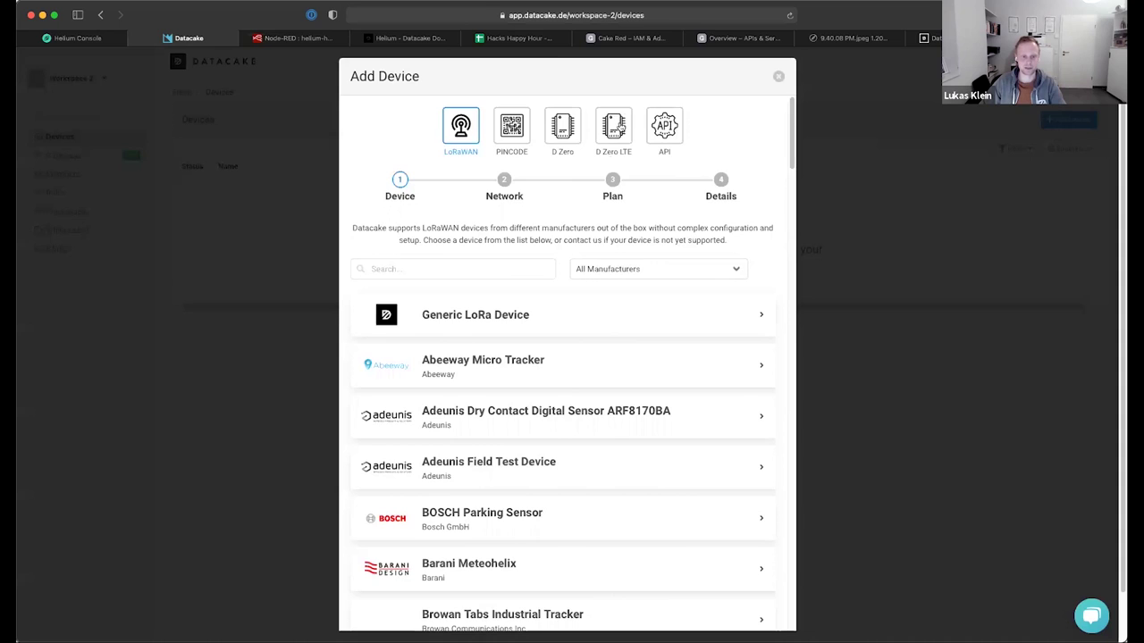
{"action": "left_click", "coordinate": [516, 127]}
{"action": "left_click", "coordinate": [436, 369]}
{"action": "key", "text": "super+v"}
{"action": "left_click", "coordinate": [408, 403]}
{"action": "left_click", "coordinate": [377, 437]}
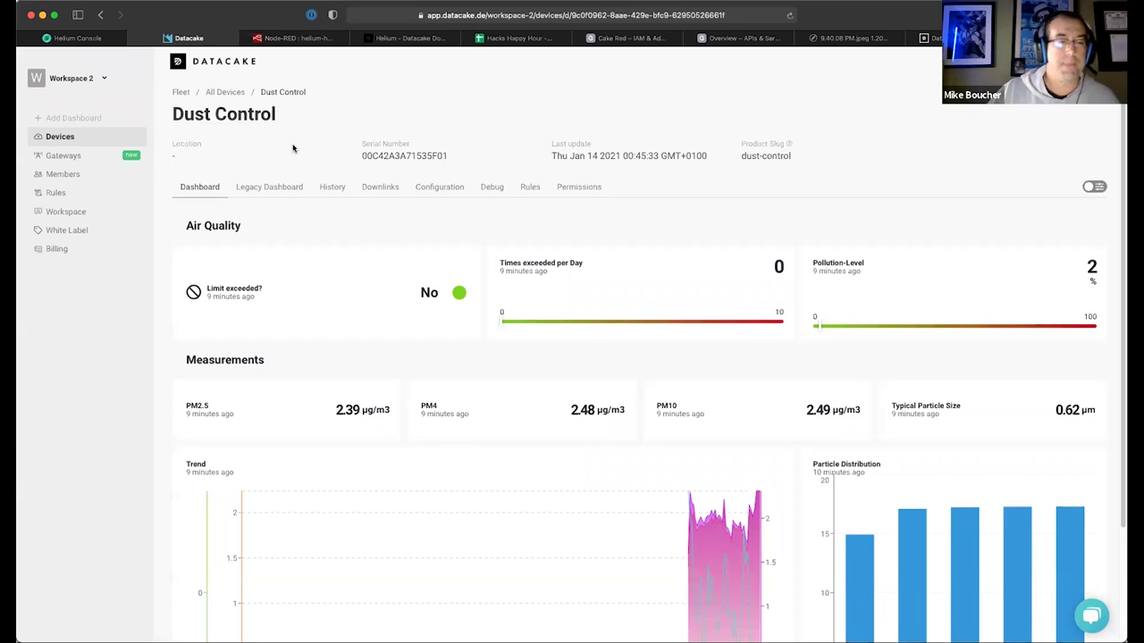
Step: Switch back to the Helium Hacks Happy Hour workspace and open its Members page
{"action": "left_click", "coordinate": [77, 78]}
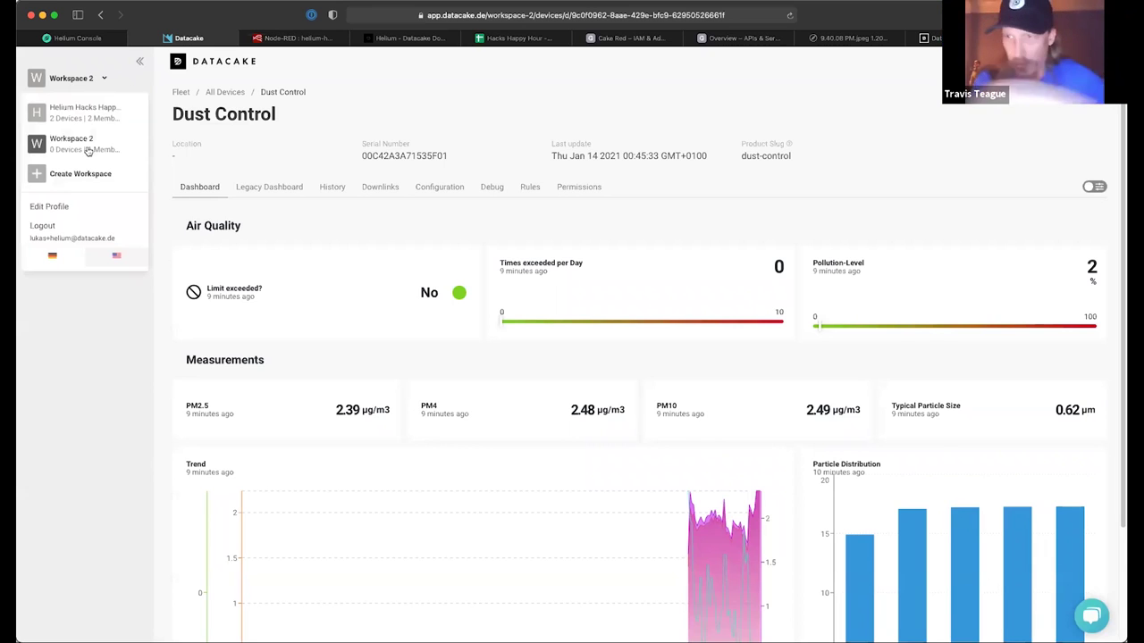
{"action": "left_click", "coordinate": [101, 119]}
{"action": "left_click", "coordinate": [105, 219]}
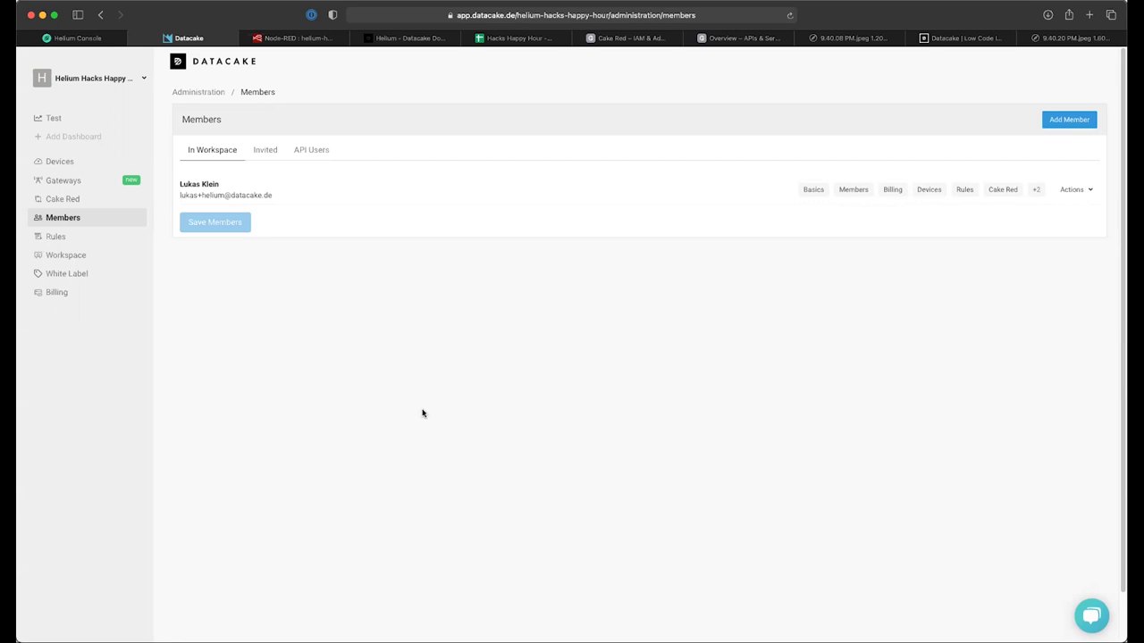
Step: In a new Add Member form, grant view access to Dust Control and Test Sensor
{"action": "left_click", "coordinate": [1059, 121]}
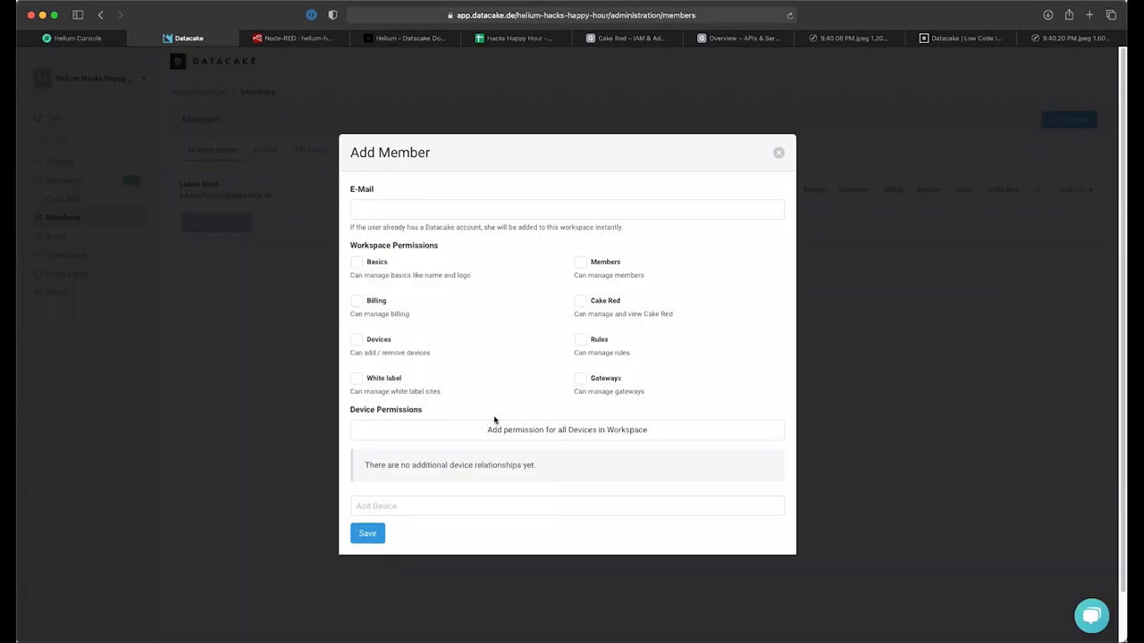
{"action": "scroll", "coordinate": [485, 498], "scroll_direction": "down", "scroll_amount": 1}
{"action": "left_click", "coordinate": [480, 503]}
{"action": "type", "text": "dust"}
{"action": "left_click", "coordinate": [470, 526]}
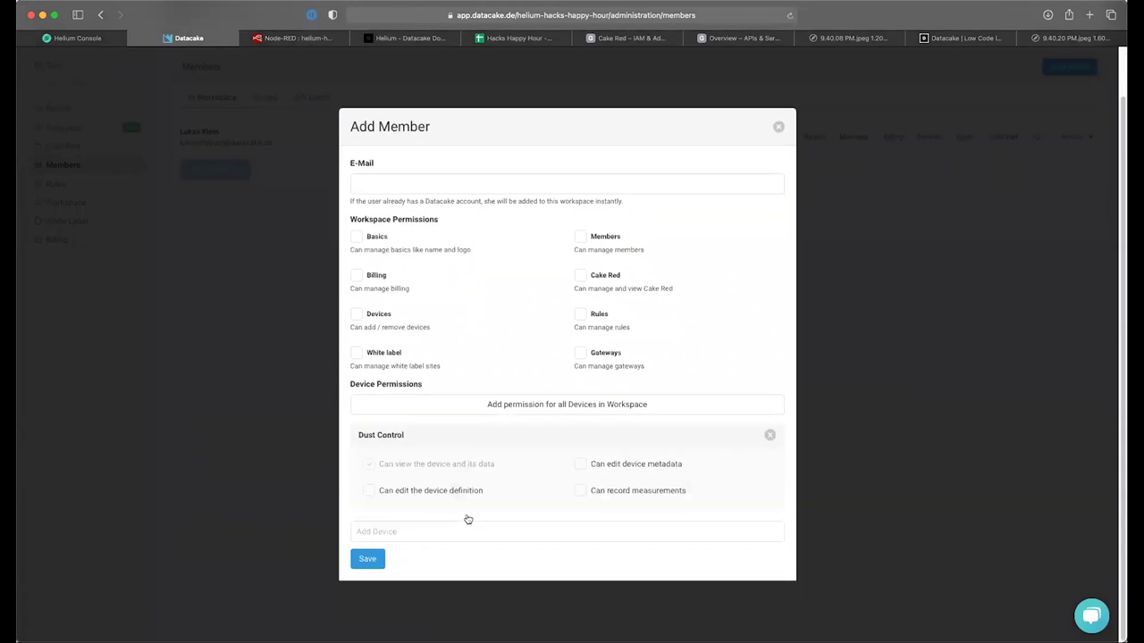
{"action": "left_click", "coordinate": [443, 529]}
{"action": "type", "text": "te"}
{"action": "left_click", "coordinate": [424, 551]}
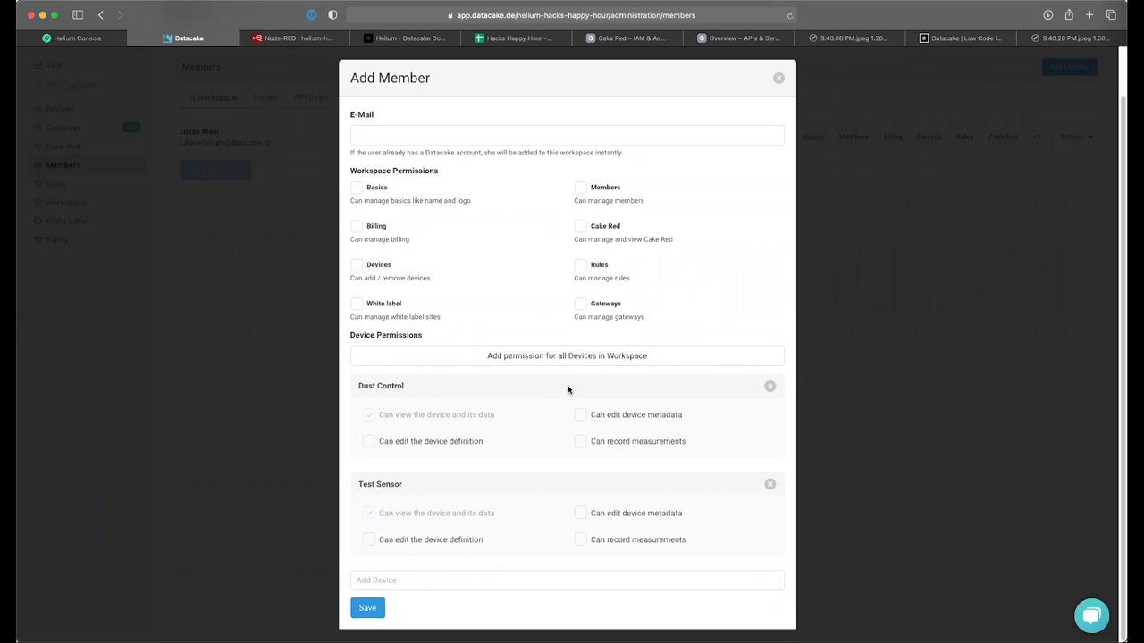
Step: Close the Add Member form by clicking the backdrop, leaving it unsaved
{"action": "scroll", "coordinate": [567, 397], "scroll_direction": "up", "scroll_amount": 1}
{"action": "scroll", "coordinate": [566, 399], "scroll_direction": "up", "scroll_amount": 1}
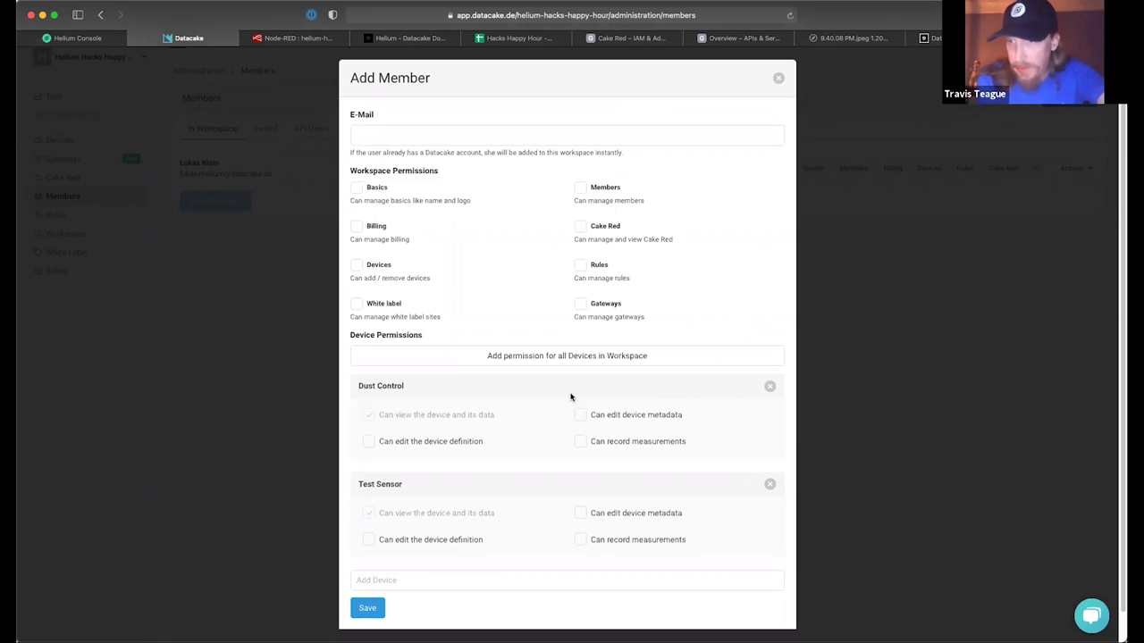
{"action": "left_click", "coordinate": [279, 383]}
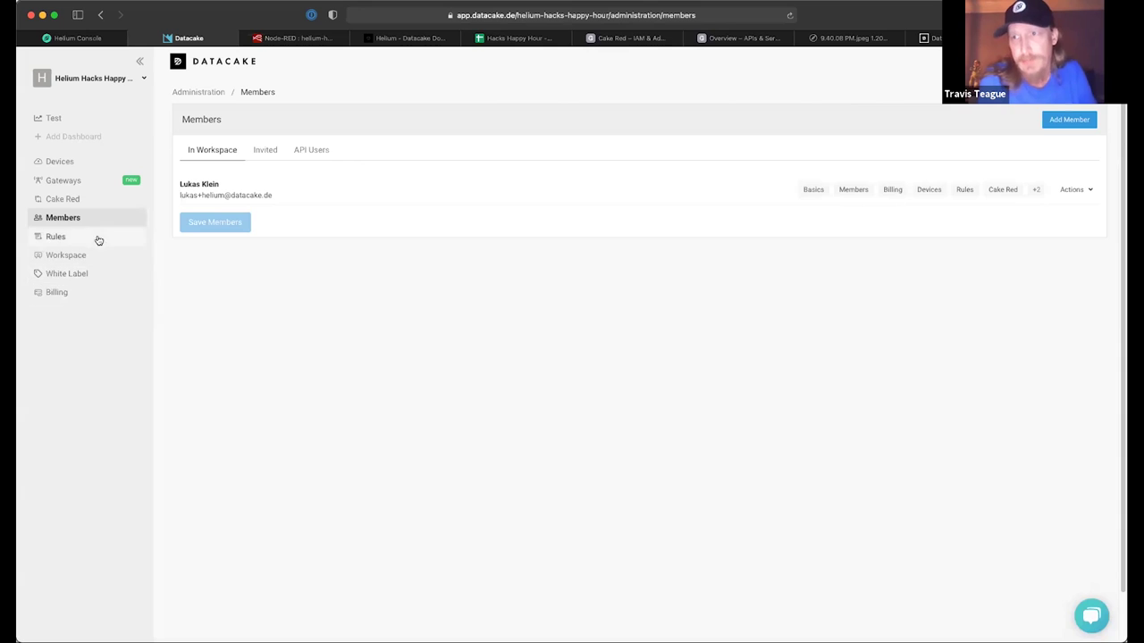
Step: Open the workspace Billing page under Administration
{"action": "left_click", "coordinate": [89, 292]}
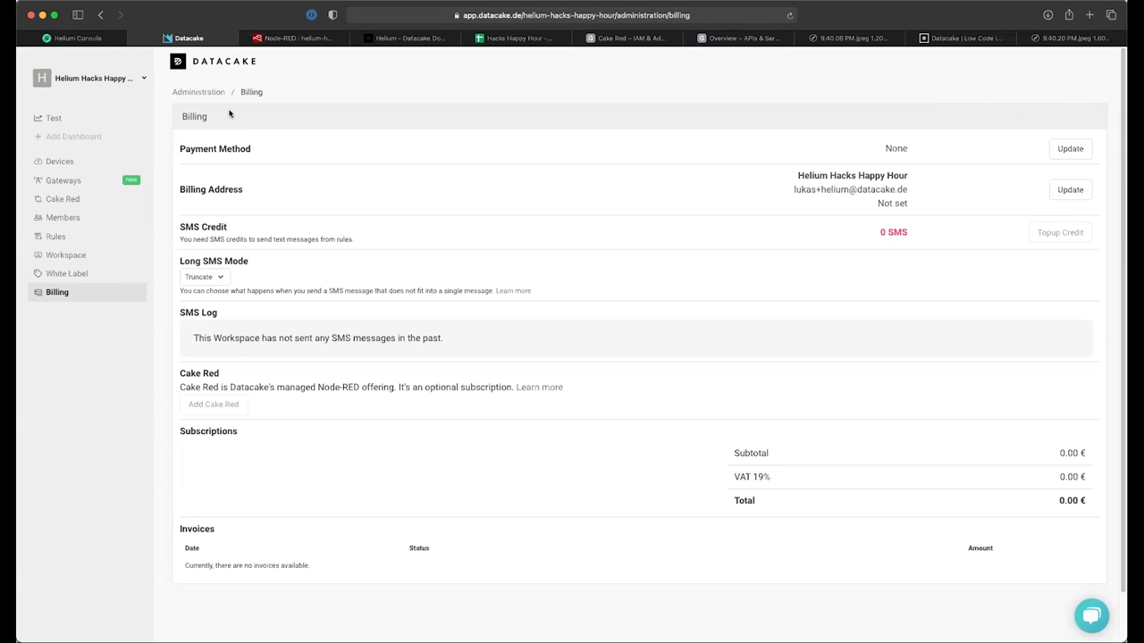
Step: Open the workspace switcher dropdown from the sidebar header
{"action": "left_click", "coordinate": [126, 80]}
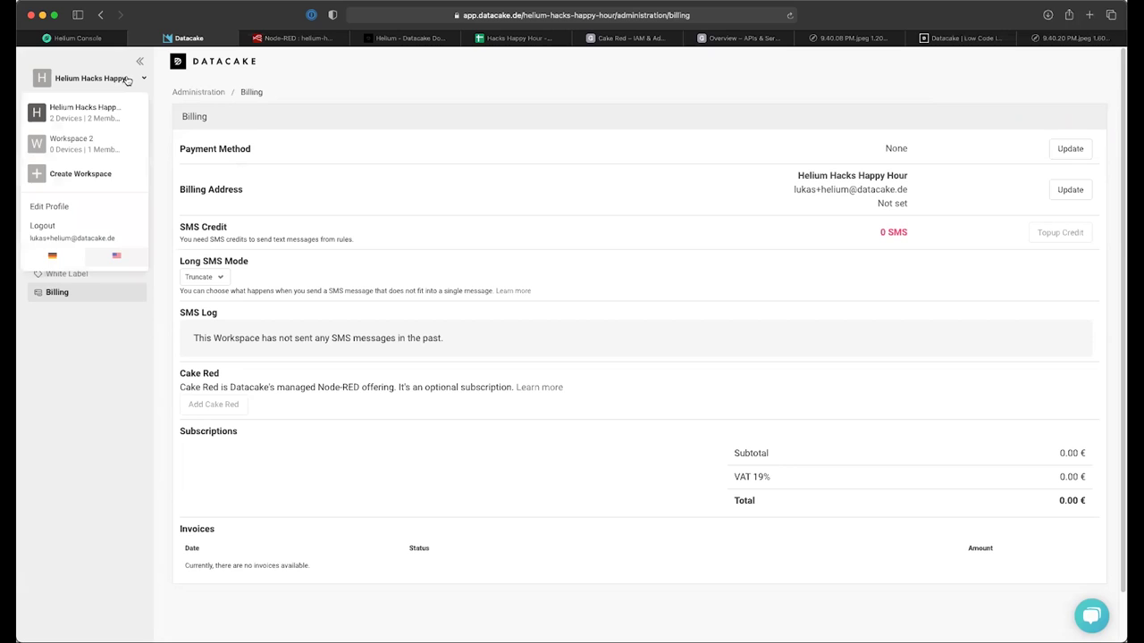
Step: Switch to Workspace 2, open Dust Control's configuration, and start removing it from the workspace
{"action": "left_click", "coordinate": [97, 141]}
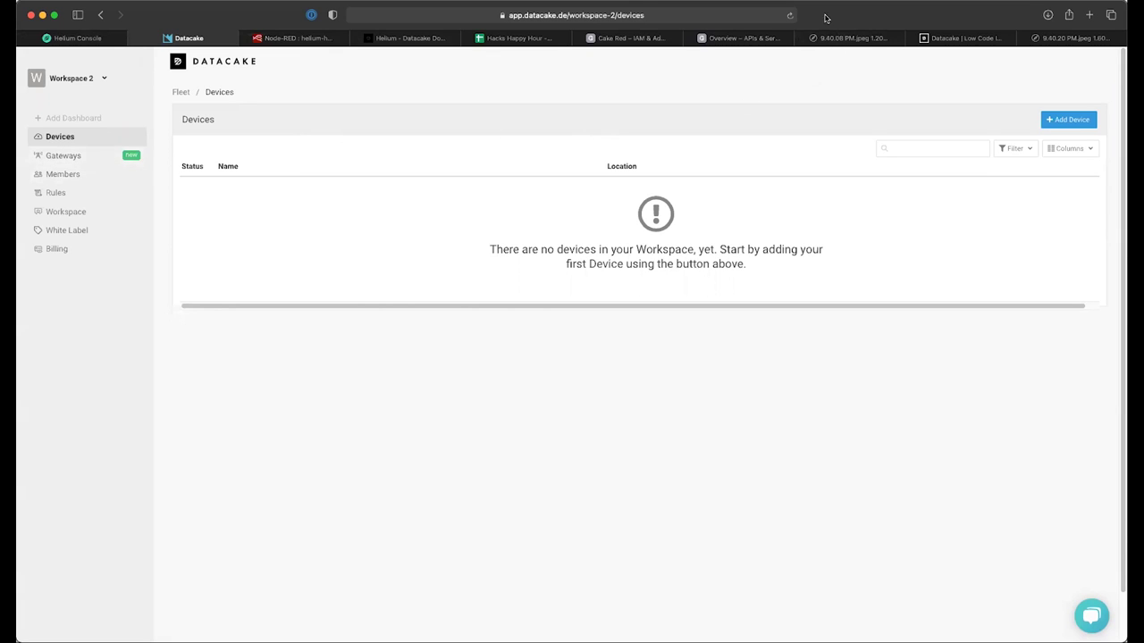
{"action": "left_click", "coordinate": [791, 16]}
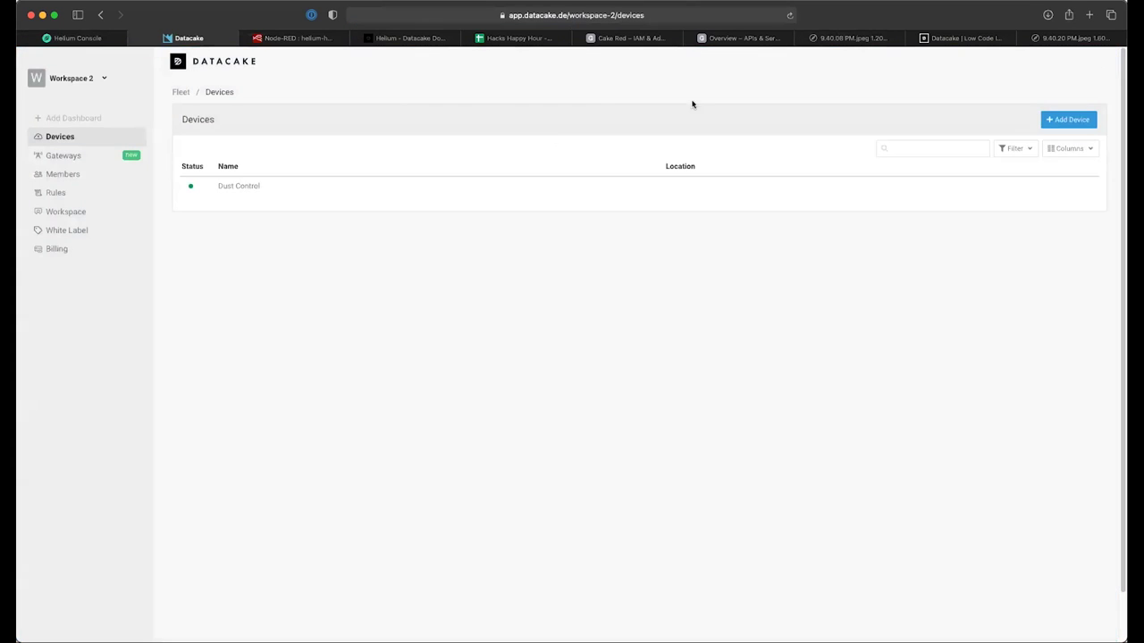
{"action": "left_click", "coordinate": [254, 184]}
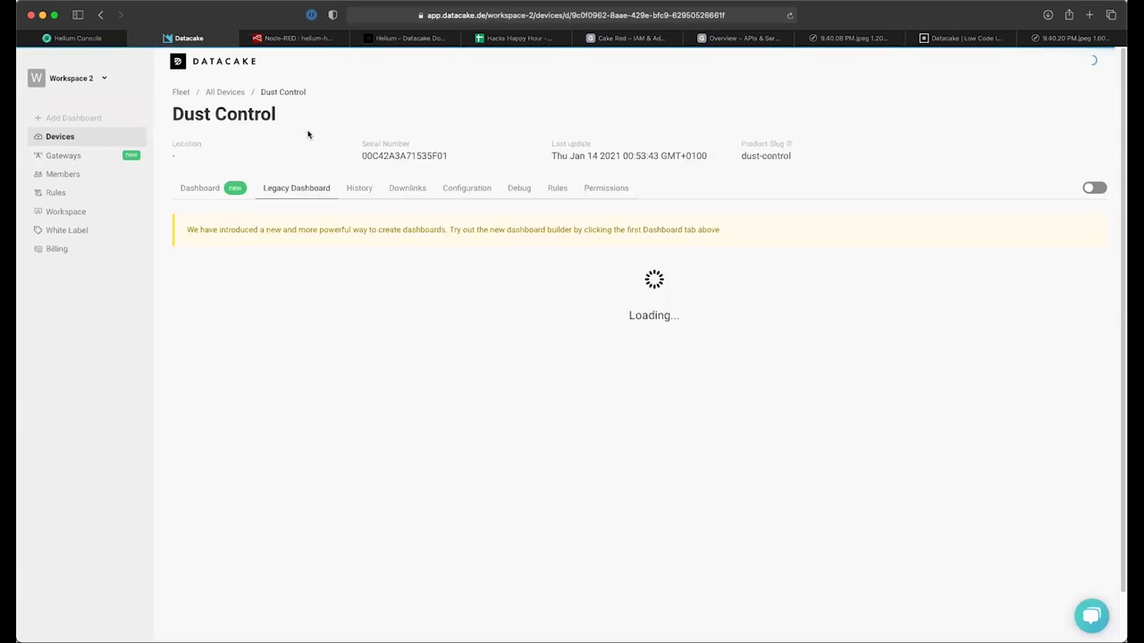
{"action": "left_click", "coordinate": [436, 187]}
{"action": "scroll", "coordinate": [563, 310], "scroll_direction": "down", "scroll_amount": 10}
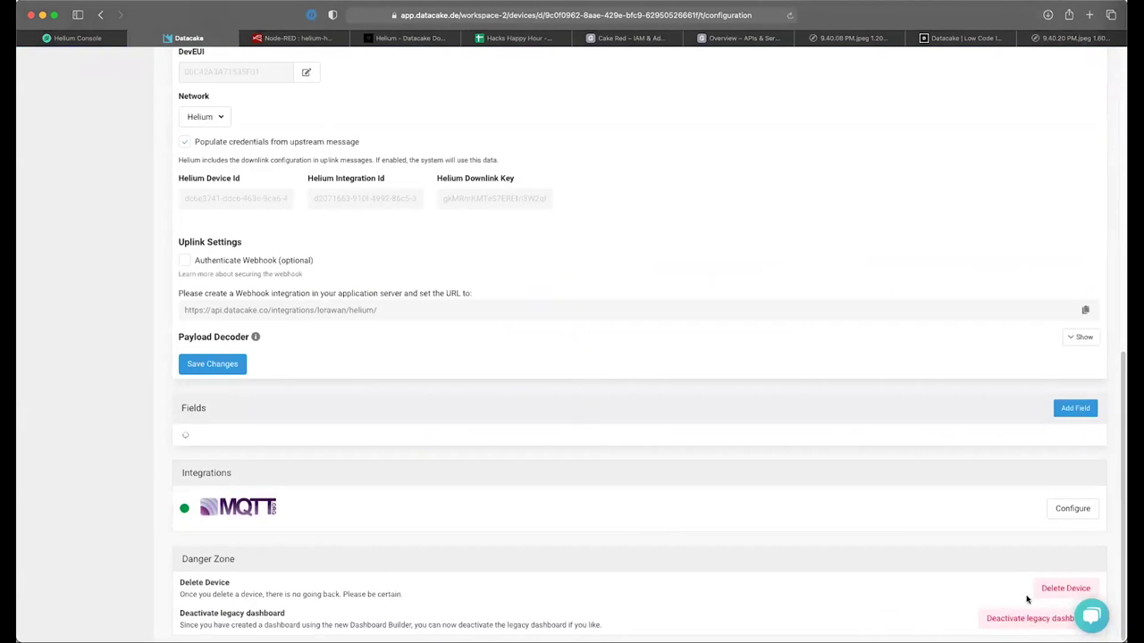
{"action": "left_click", "coordinate": [1055, 589]}
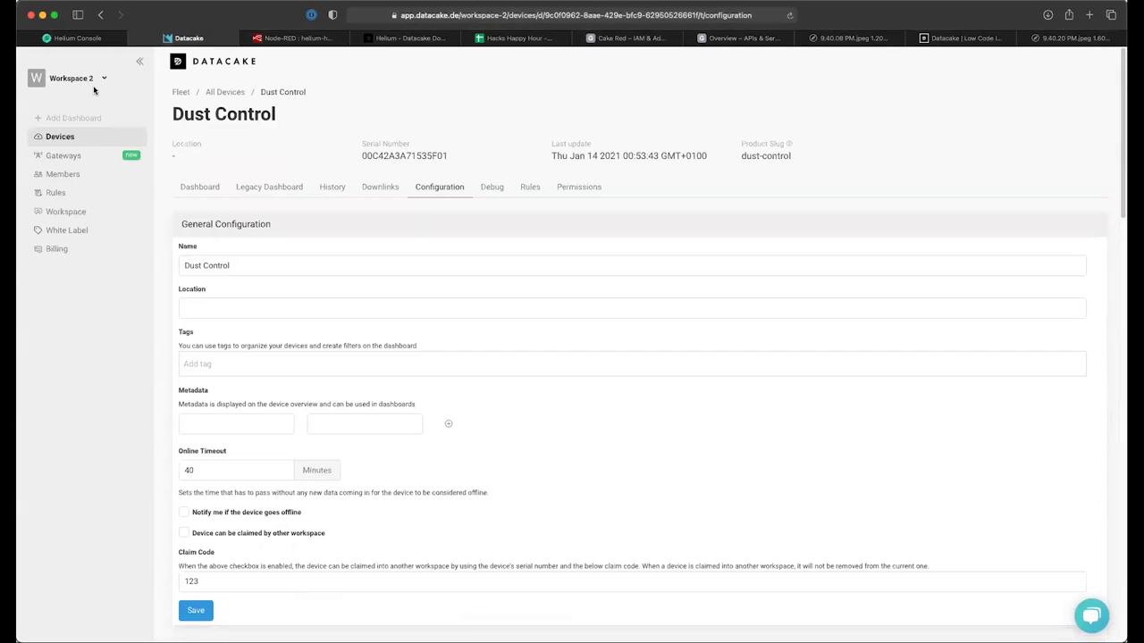
Step: Return to Helium Hacks Happy Hour, open Dust Control's configuration, and cancel its permanent deletion
{"action": "left_click", "coordinate": [95, 87]}
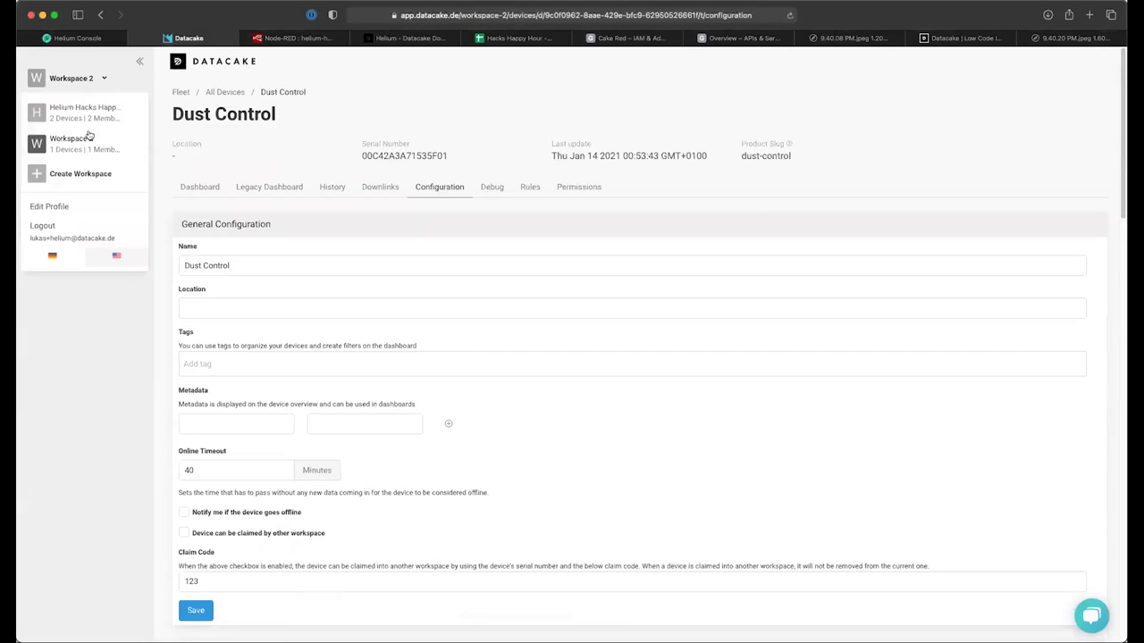
{"action": "left_click", "coordinate": [85, 114]}
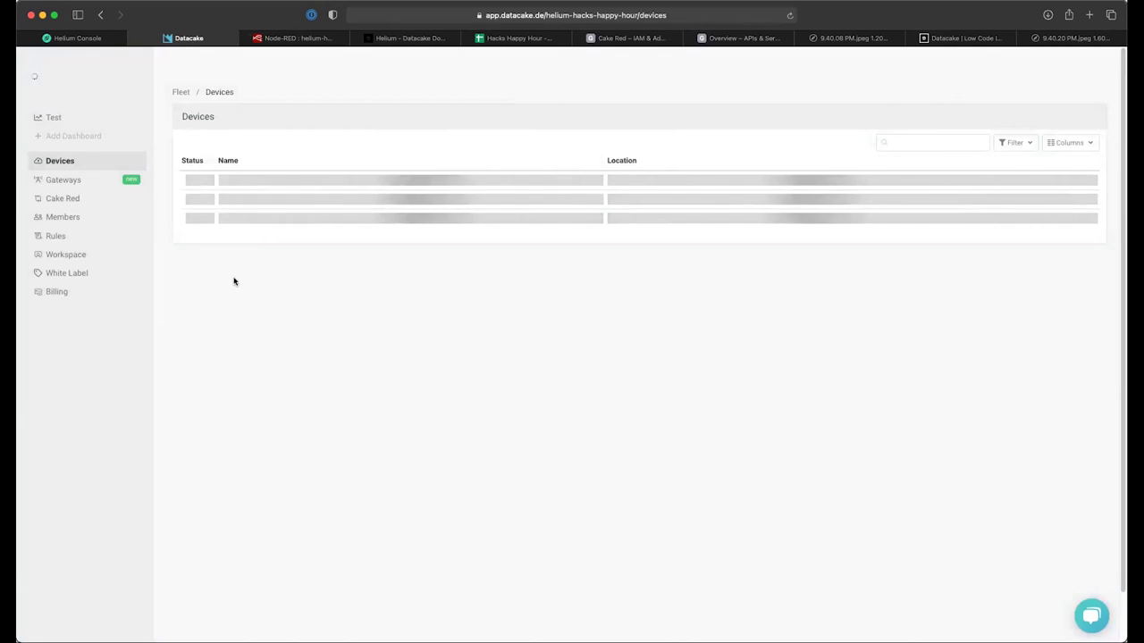
{"action": "left_click", "coordinate": [237, 206]}
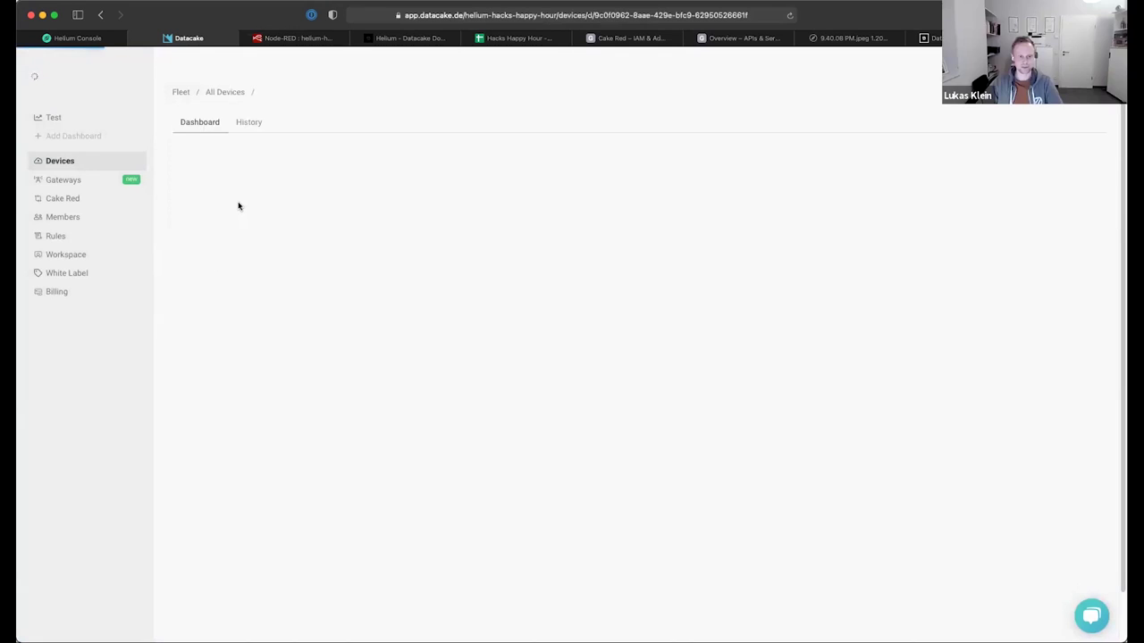
{"action": "left_click", "coordinate": [457, 188]}
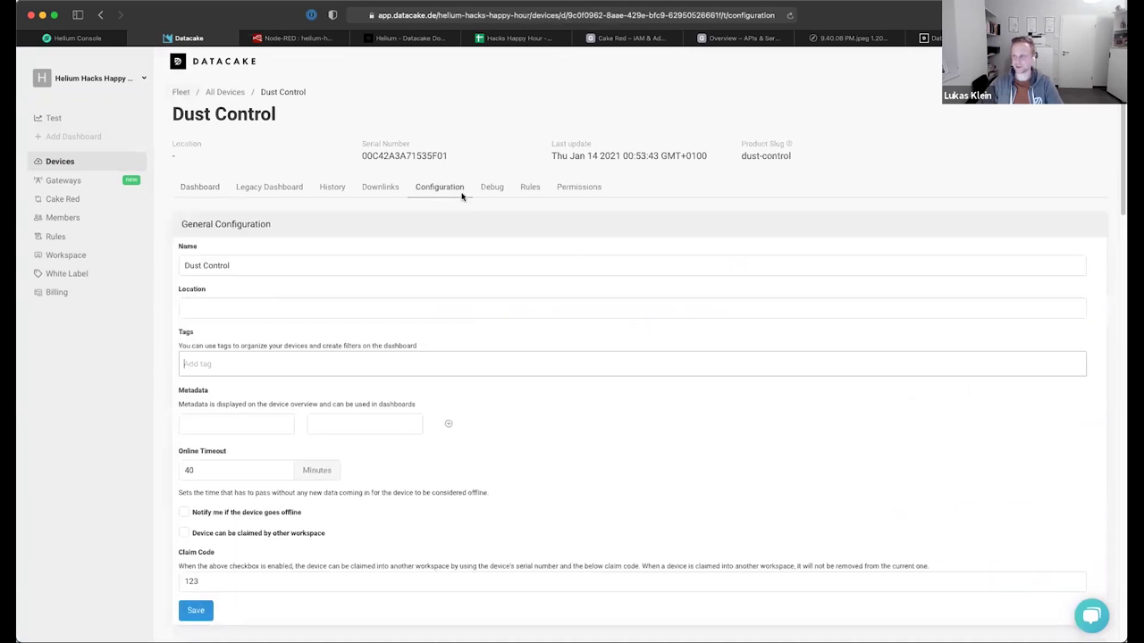
{"action": "scroll", "coordinate": [592, 304], "scroll_direction": "down", "scroll_amount": 20}
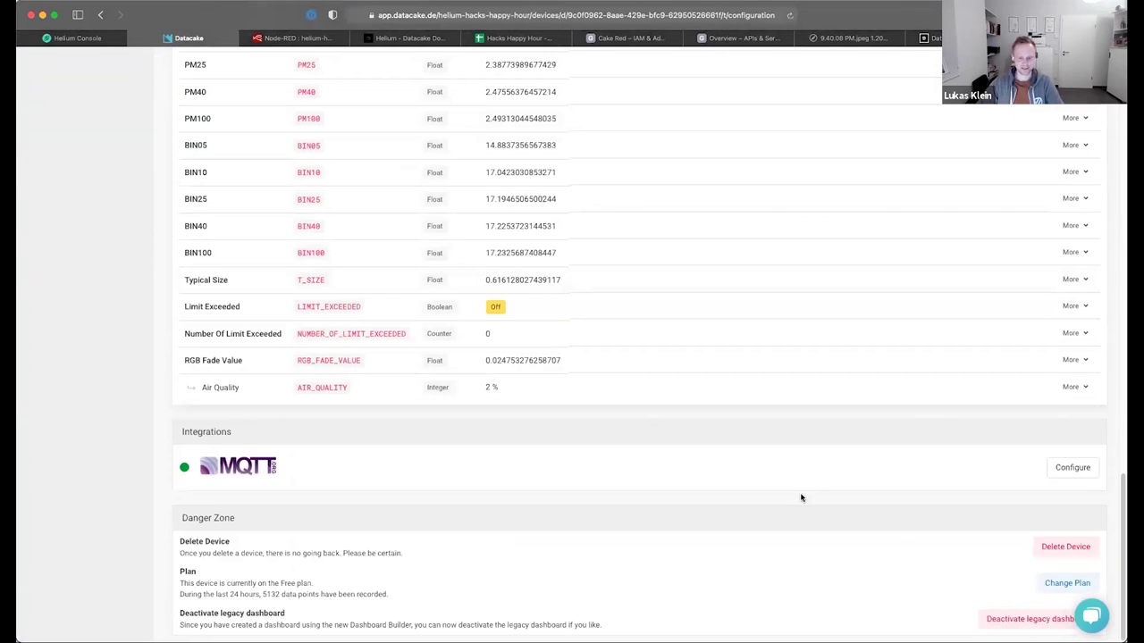
{"action": "left_click", "coordinate": [1050, 547]}
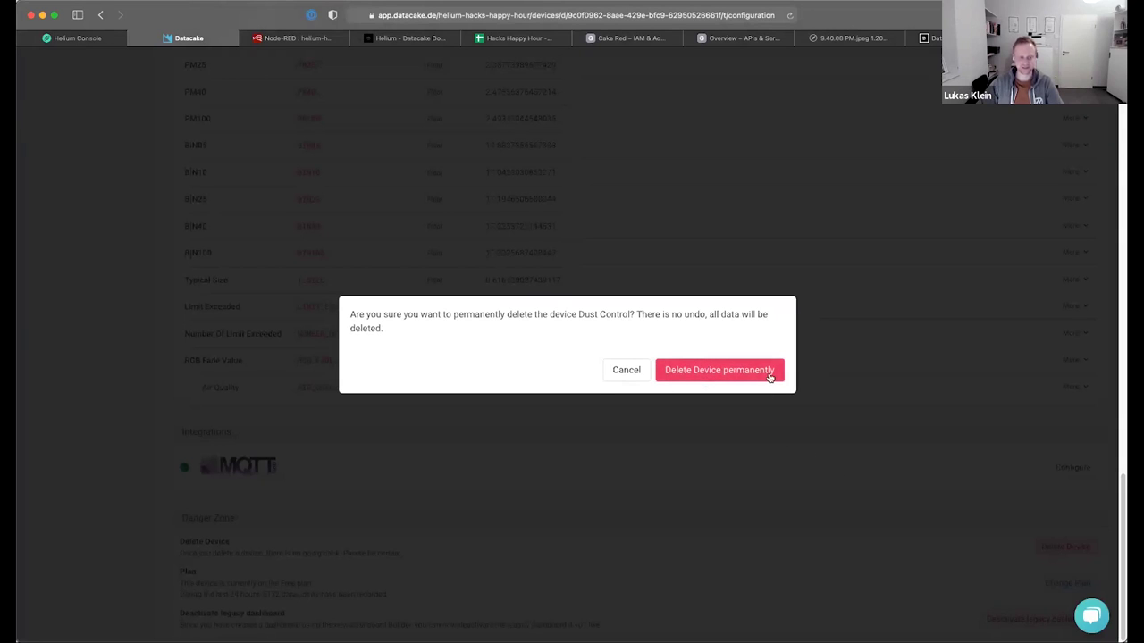
{"action": "left_click", "coordinate": [645, 505]}
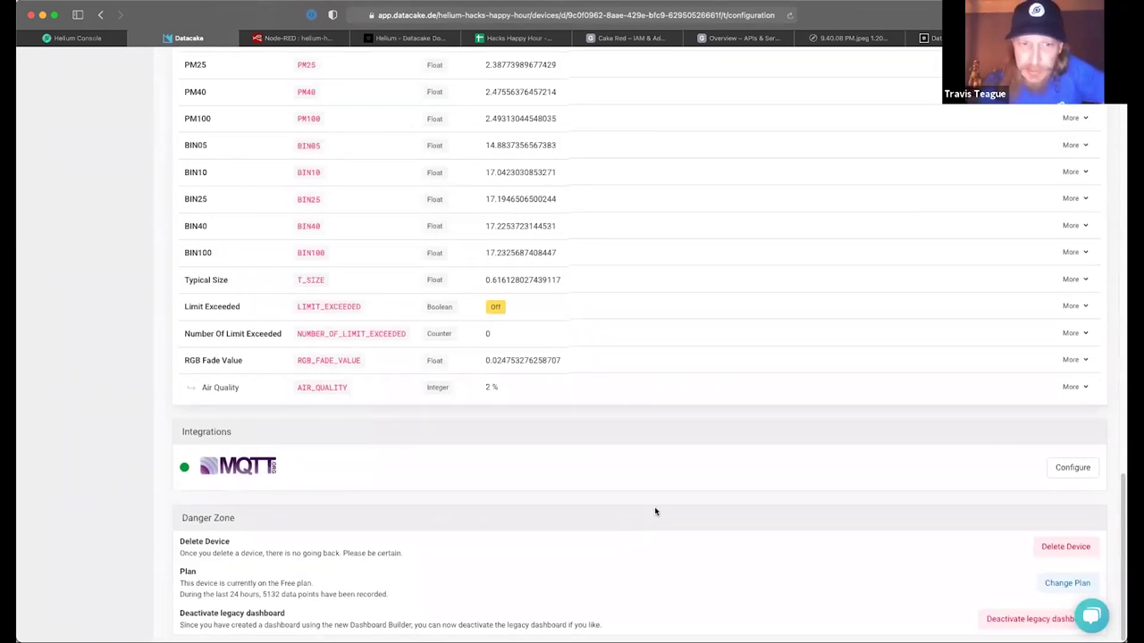
{"action": "left_click", "coordinate": [1069, 471]}
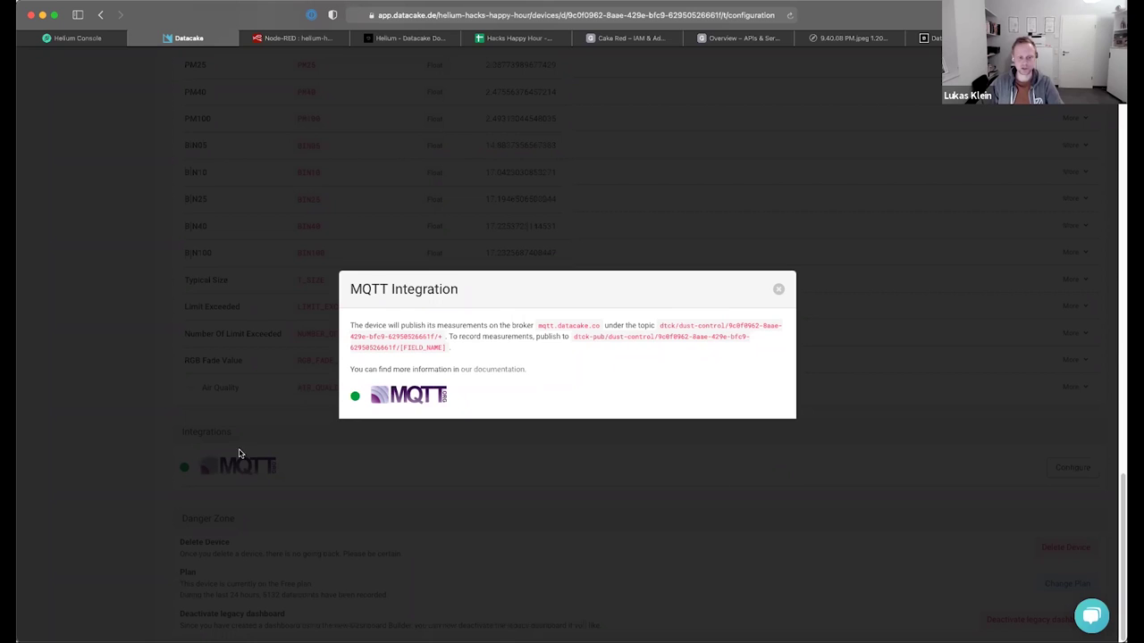
{"action": "left_click", "coordinate": [198, 457]}
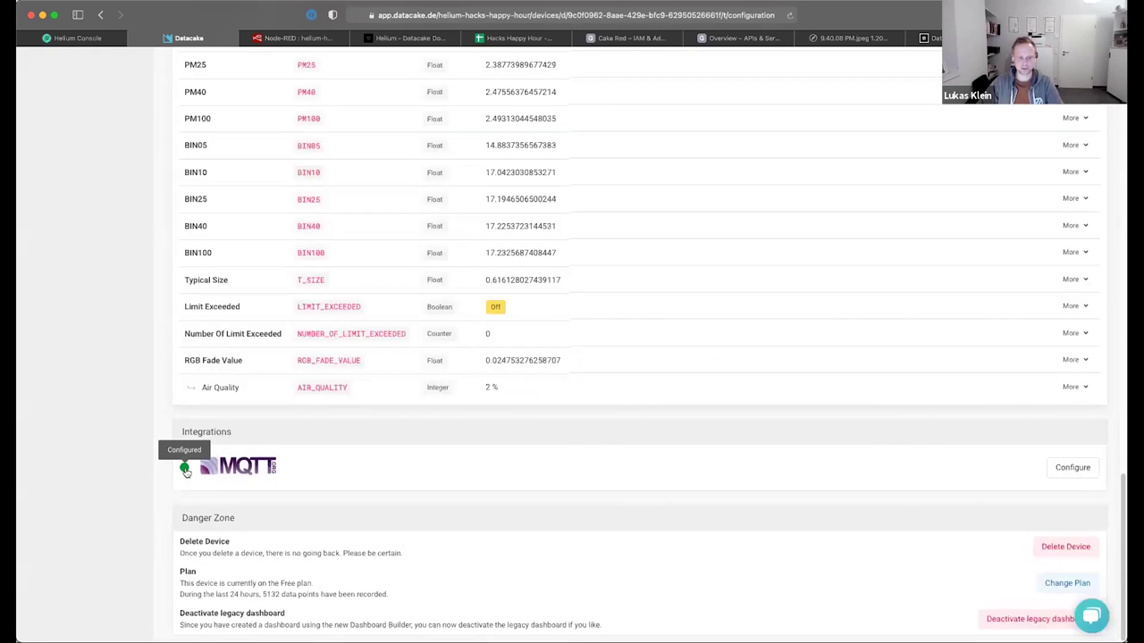
{"action": "left_click", "coordinate": [1073, 469]}
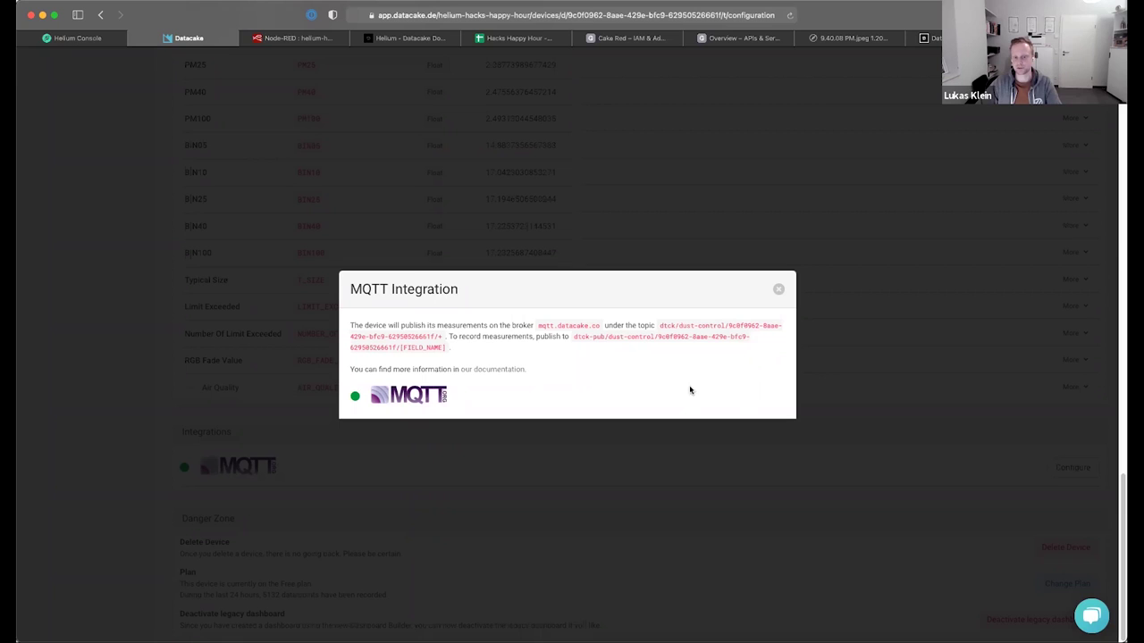
{"action": "left_click", "coordinate": [891, 437]}
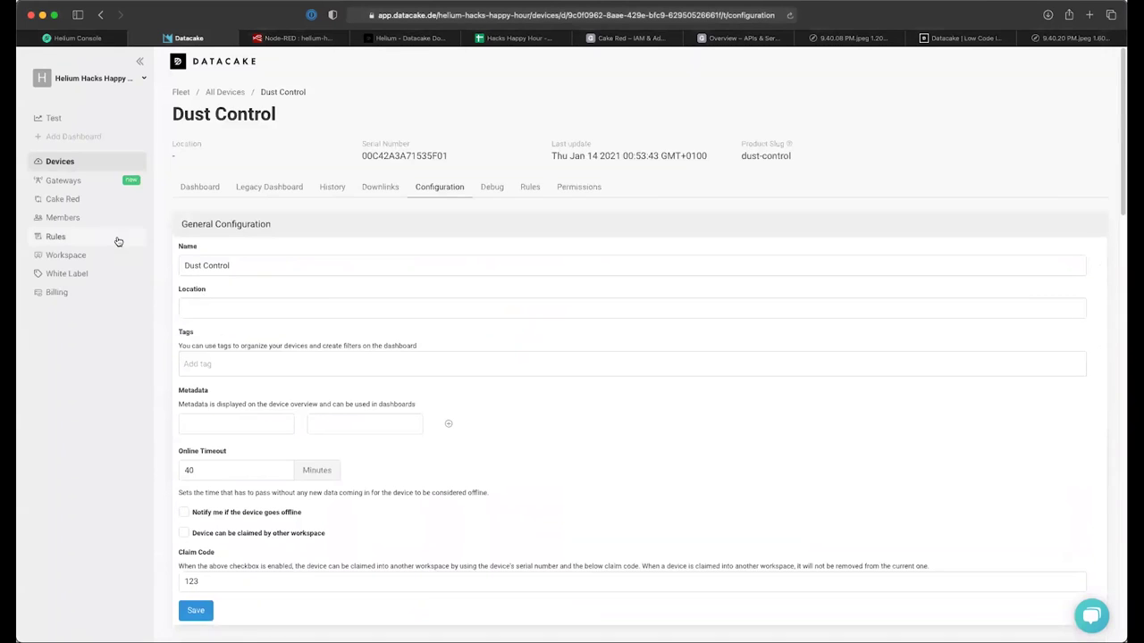
Step: Open the Members page of the Helium Hacks Happy Hour workspace
{"action": "left_click", "coordinate": [108, 223]}
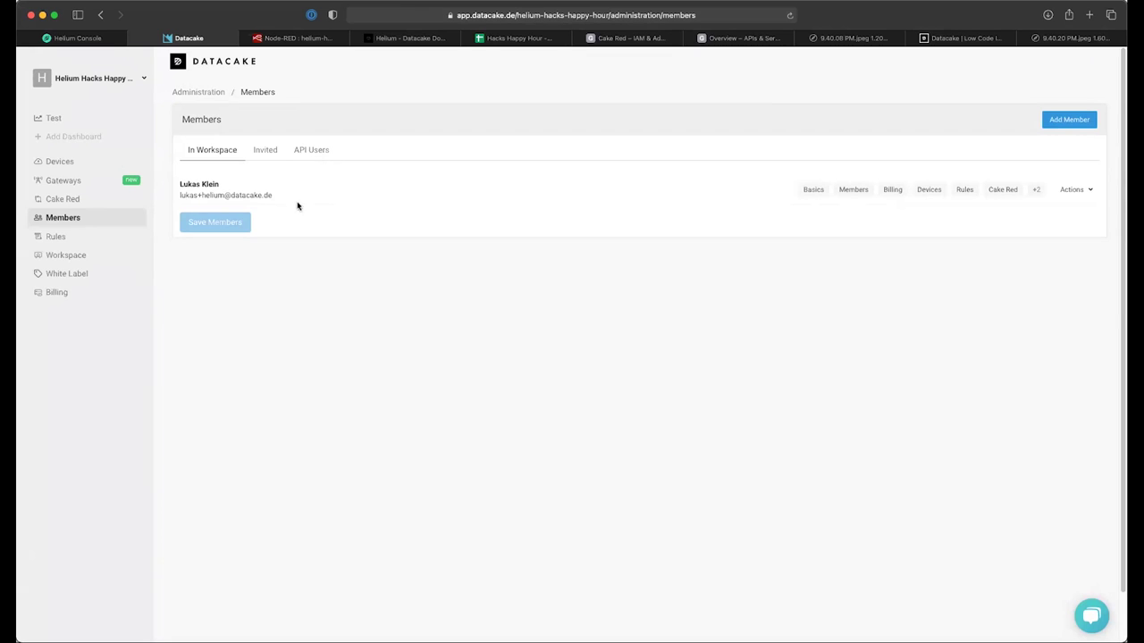
Step: List the workspace's API users and view the Cake Red API User's permissions
{"action": "left_click", "coordinate": [312, 151]}
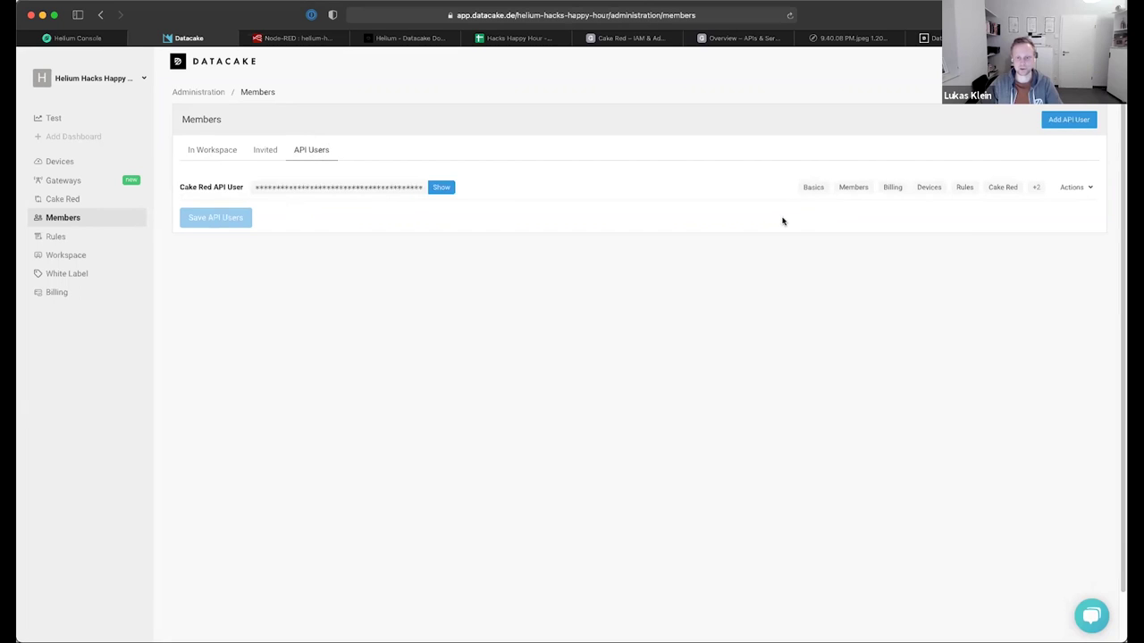
{"action": "left_click", "coordinate": [1068, 120]}
{"action": "left_click", "coordinate": [940, 179]}
{"action": "left_click", "coordinate": [1074, 187]}
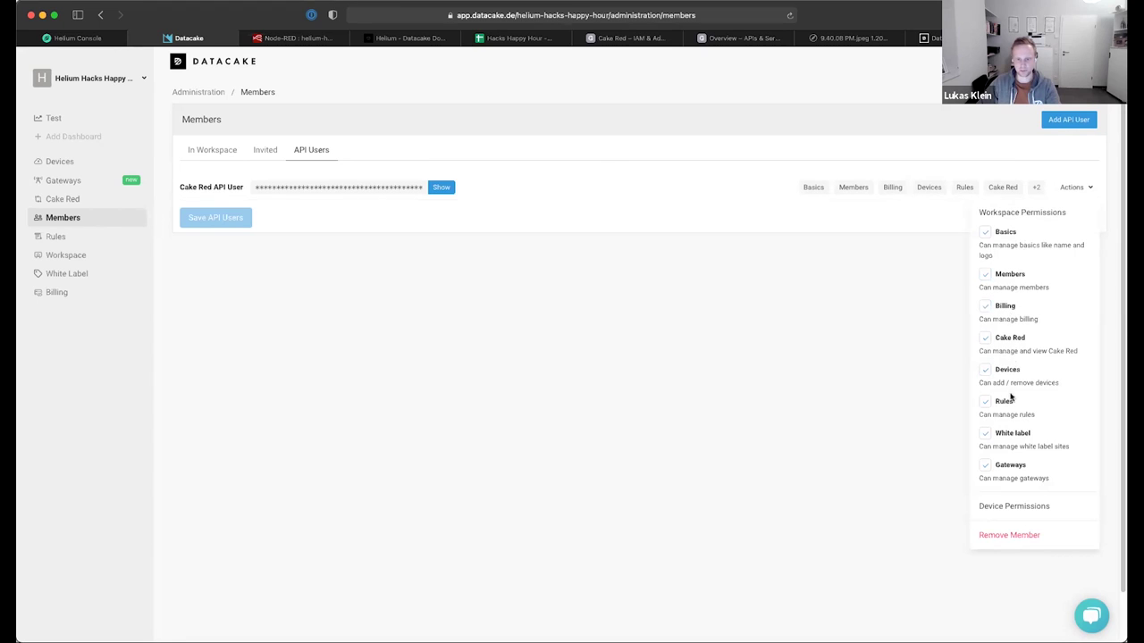
{"action": "left_click", "coordinate": [1024, 508]}
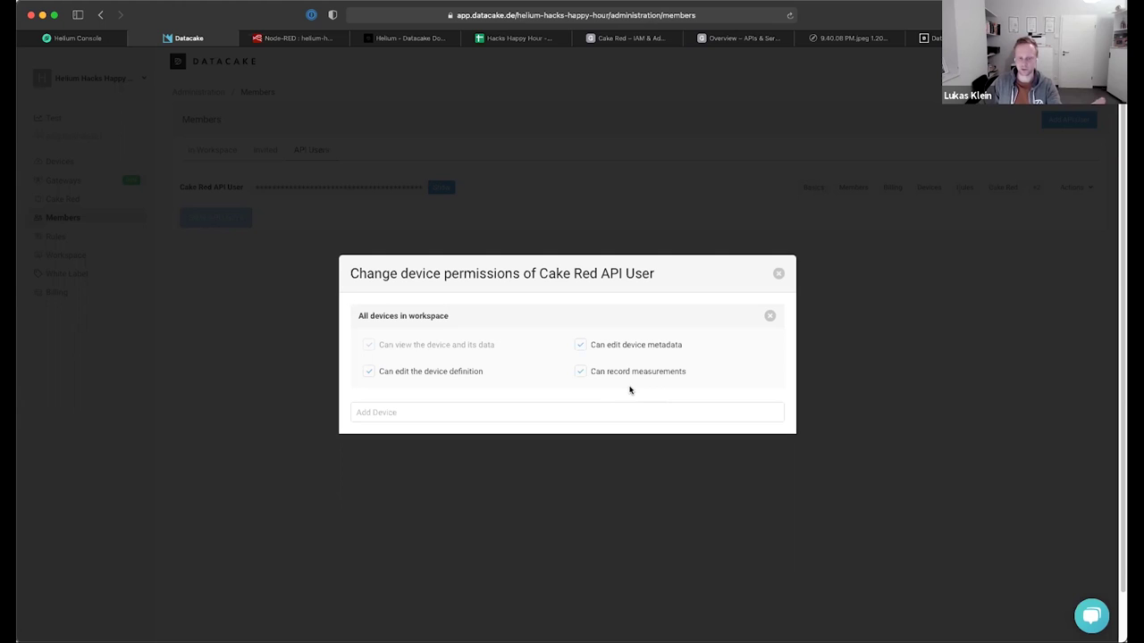
{"action": "left_click", "coordinate": [877, 380]}
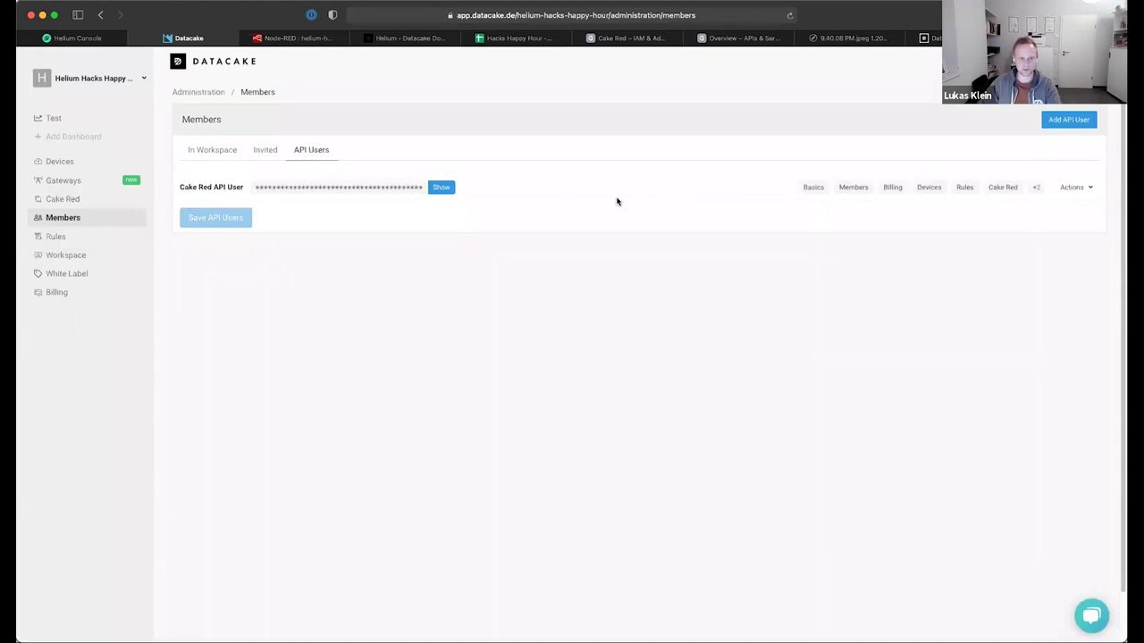
{"action": "left_click", "coordinate": [1062, 119]}
{"action": "left_click", "coordinate": [412, 214]}
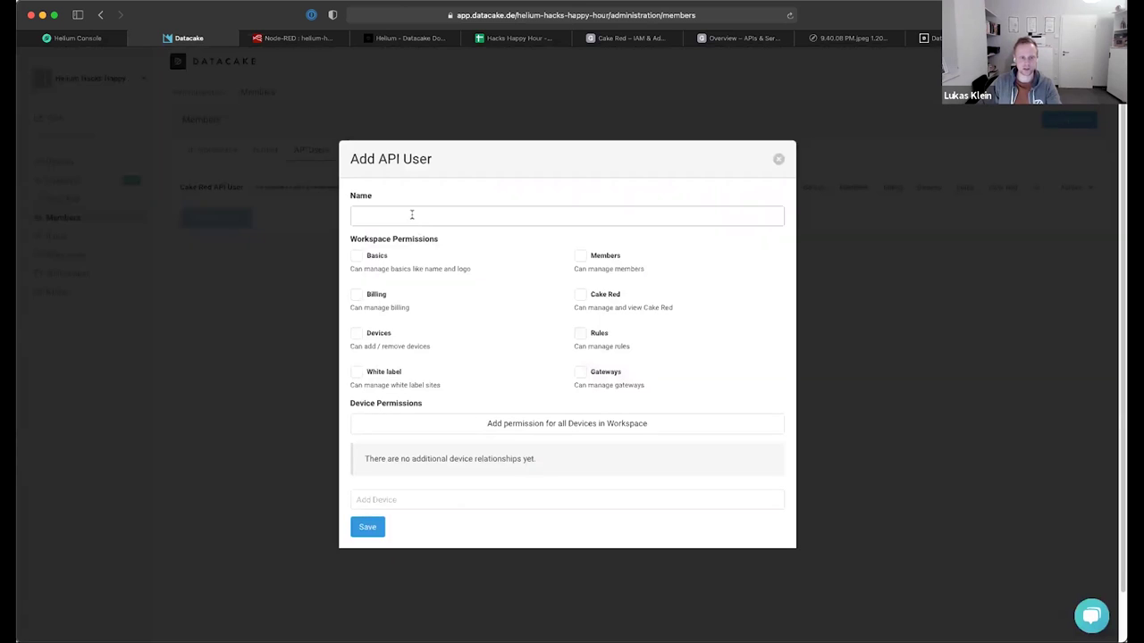
{"action": "type", "text": "test user"}
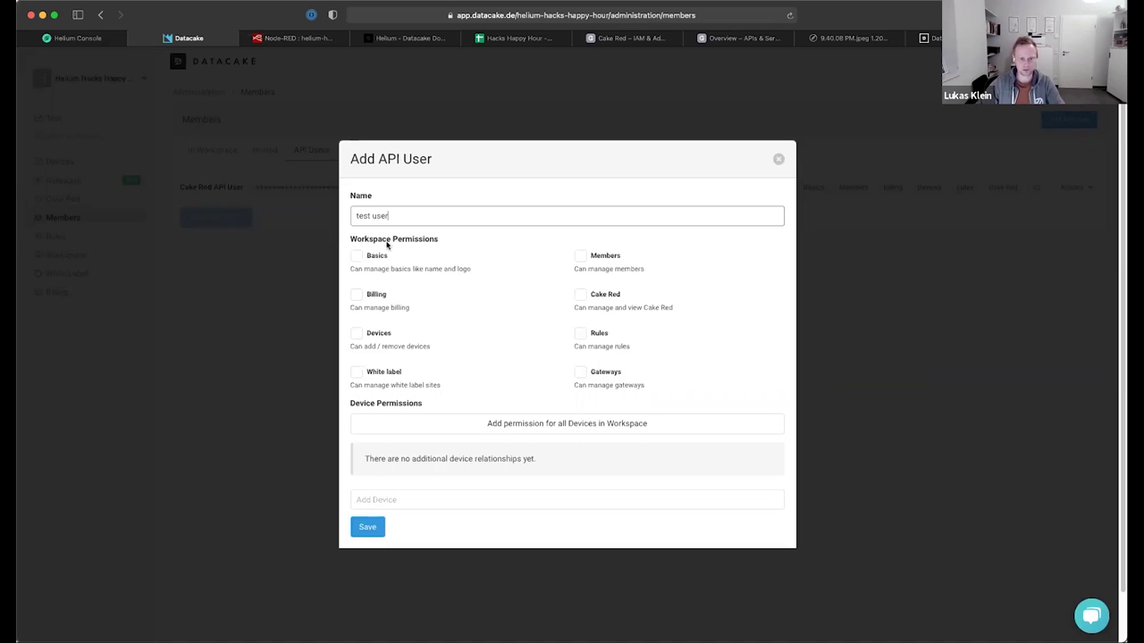
{"action": "left_click", "coordinate": [368, 257]}
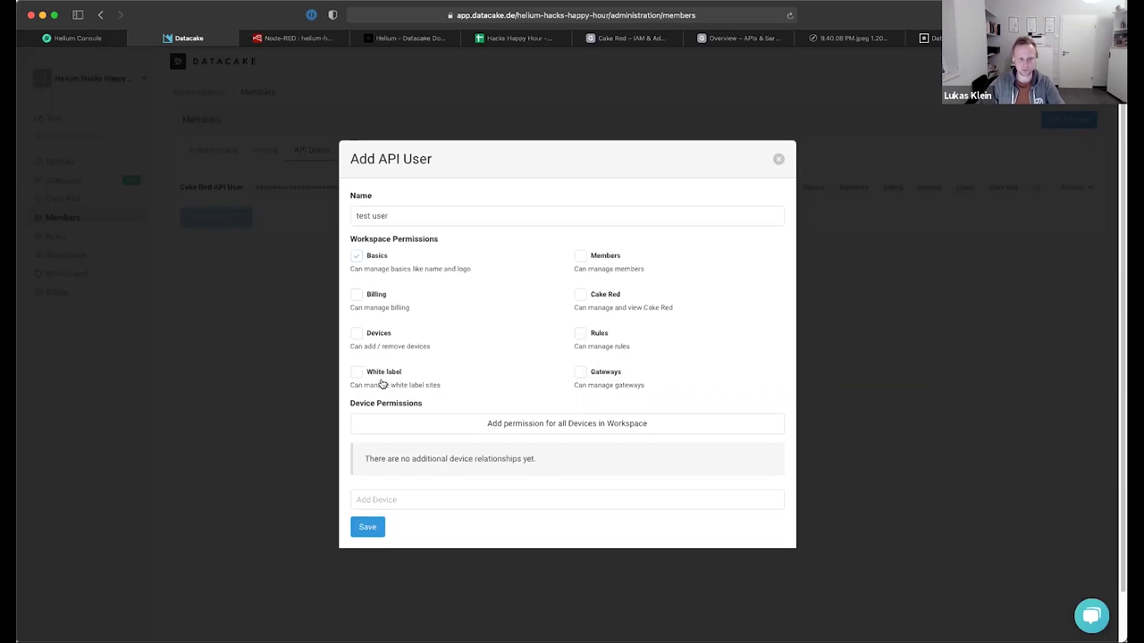
{"action": "left_click", "coordinate": [518, 427]}
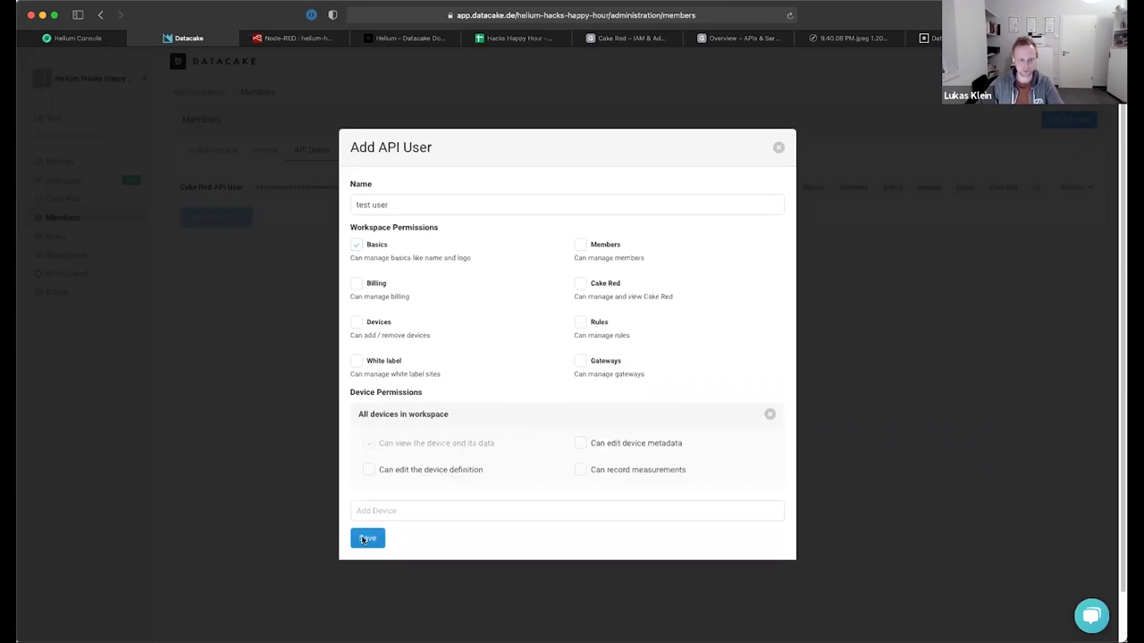
{"action": "left_click", "coordinate": [366, 539]}
{"action": "left_click", "coordinate": [407, 187]}
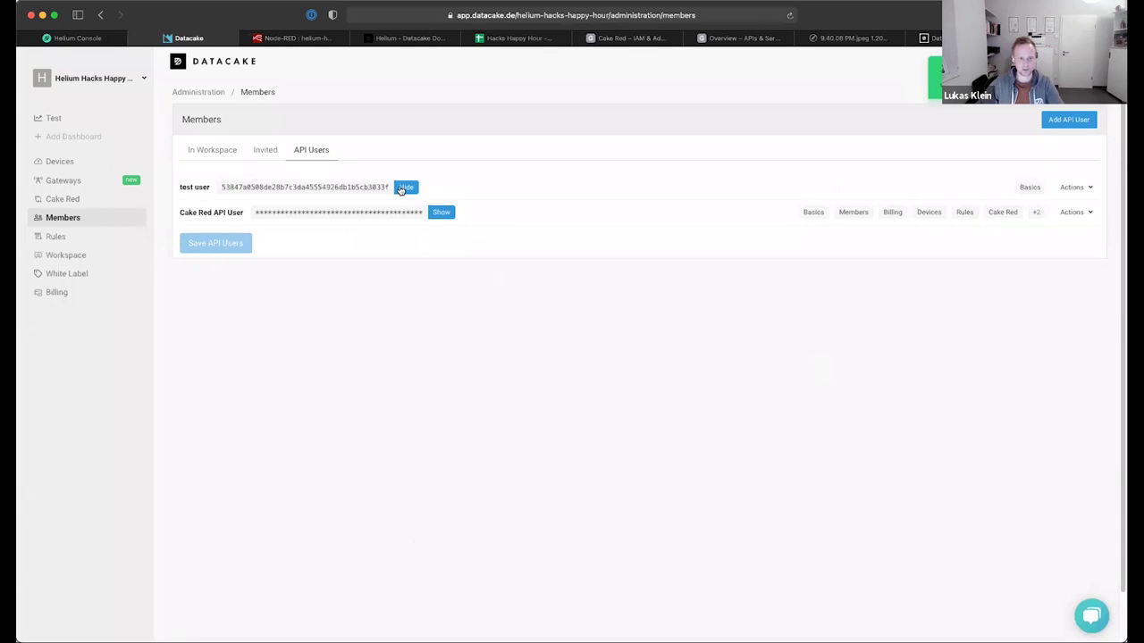
{"action": "double_click", "coordinate": [365, 187]}
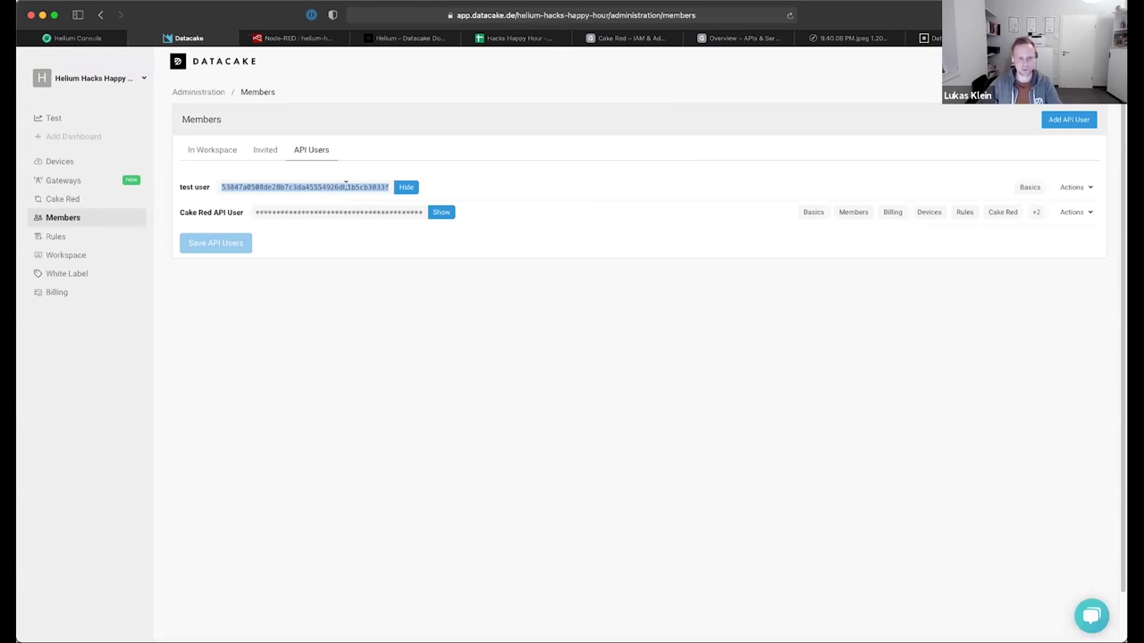
{"action": "left_click", "coordinate": [413, 190]}
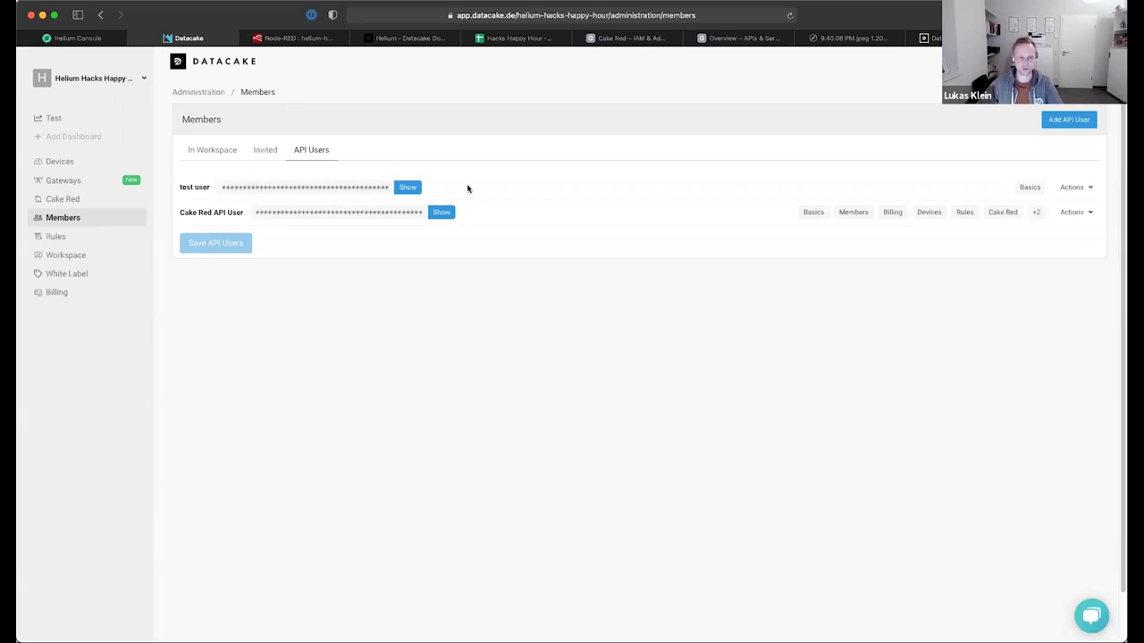
{"action": "left_click", "coordinate": [408, 187]}
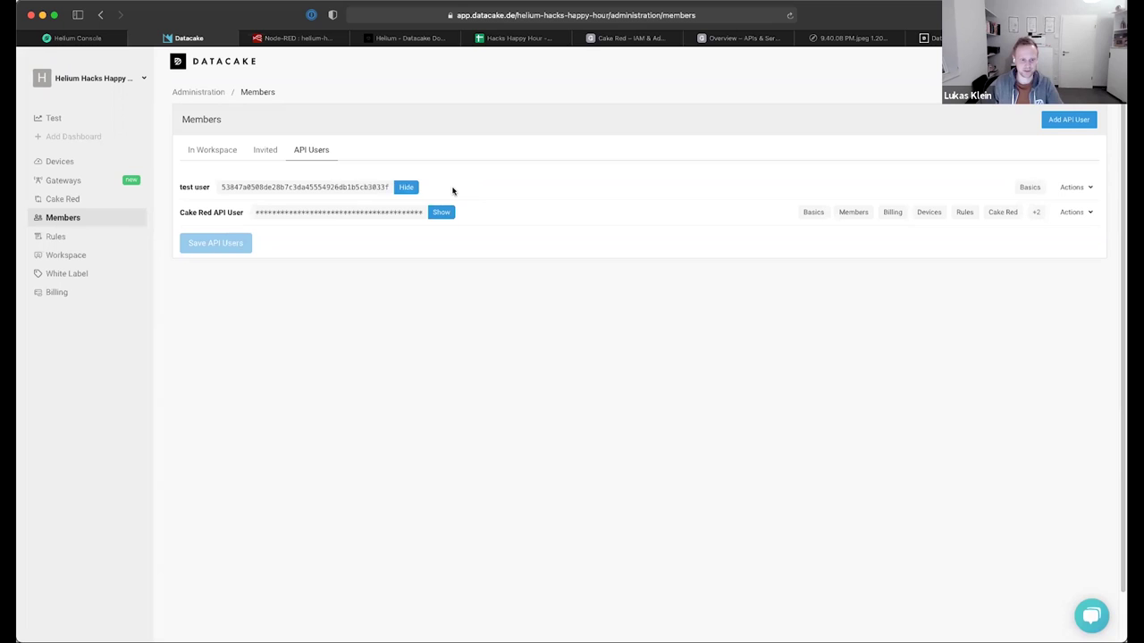
{"action": "left_click", "coordinate": [406, 189]}
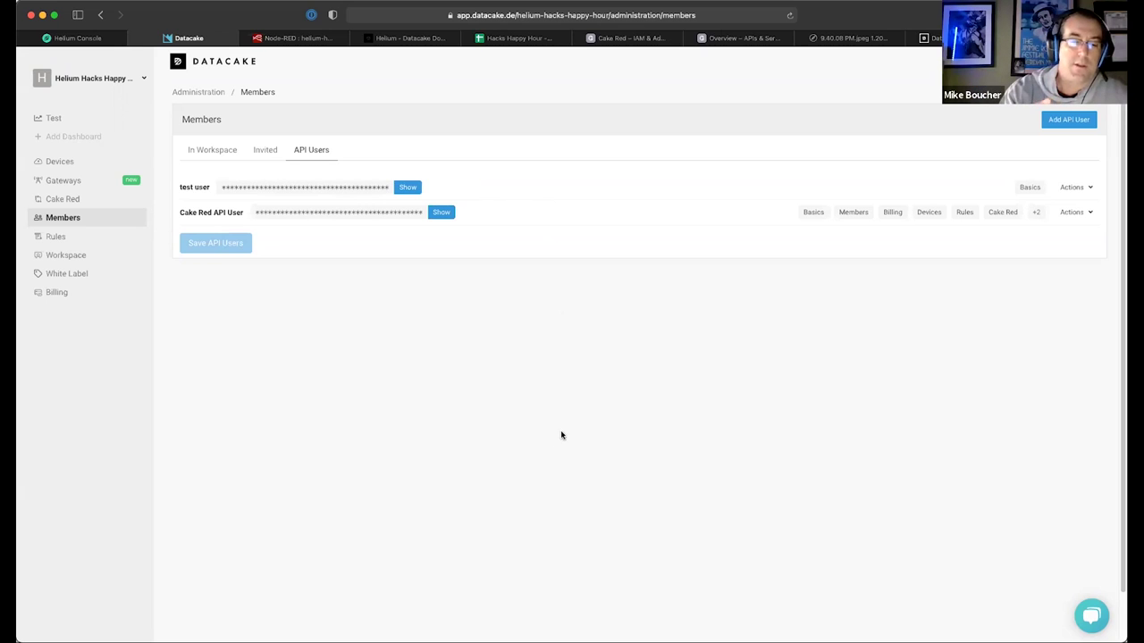
{"action": "scroll", "coordinate": [578, 429], "scroll_direction": "down", "scroll_amount": 1}
{"action": "scroll", "coordinate": [580, 430], "scroll_direction": "up", "scroll_amount": 1}
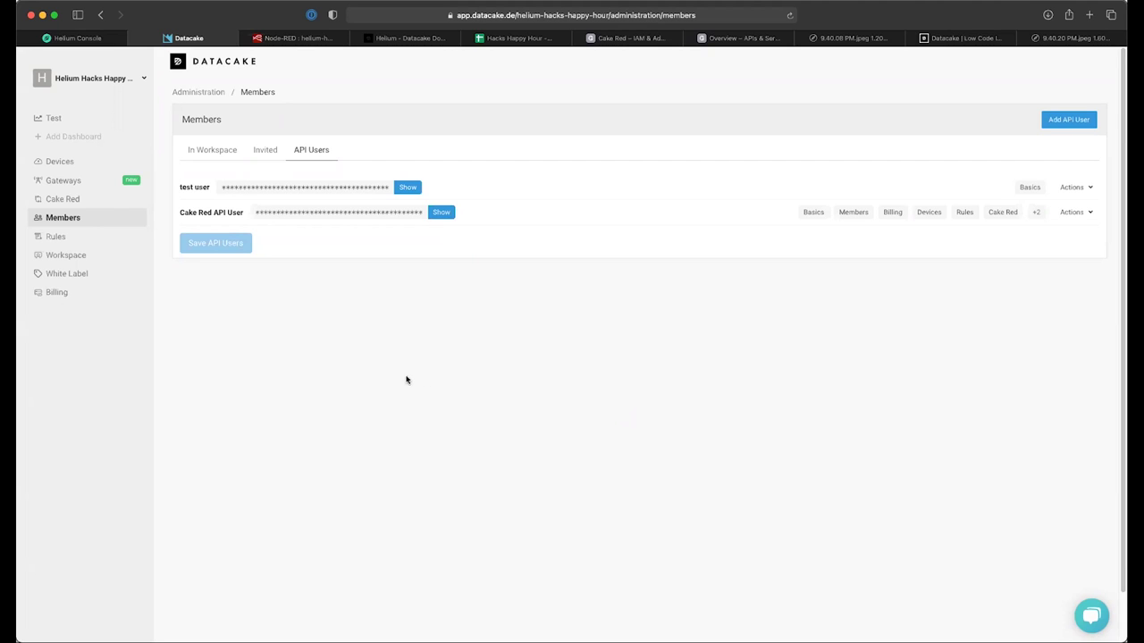
Step: Tick Authenticate Webhook in Dust Control's Uplink Settings, then go to the Helium Console
{"action": "left_click", "coordinate": [79, 165]}
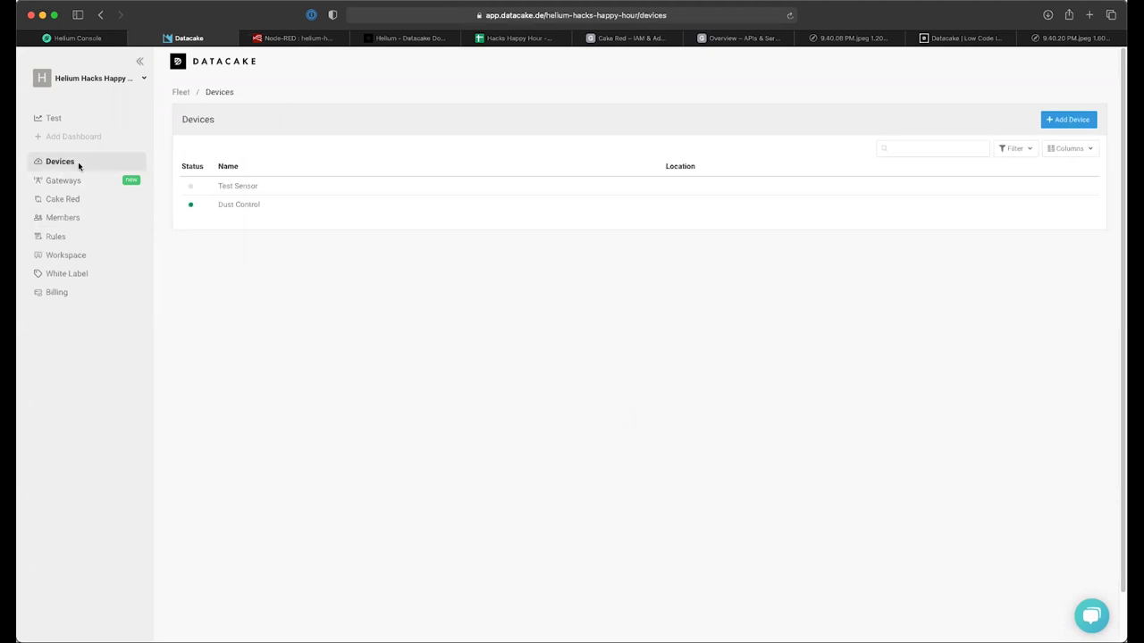
{"action": "left_click", "coordinate": [249, 208]}
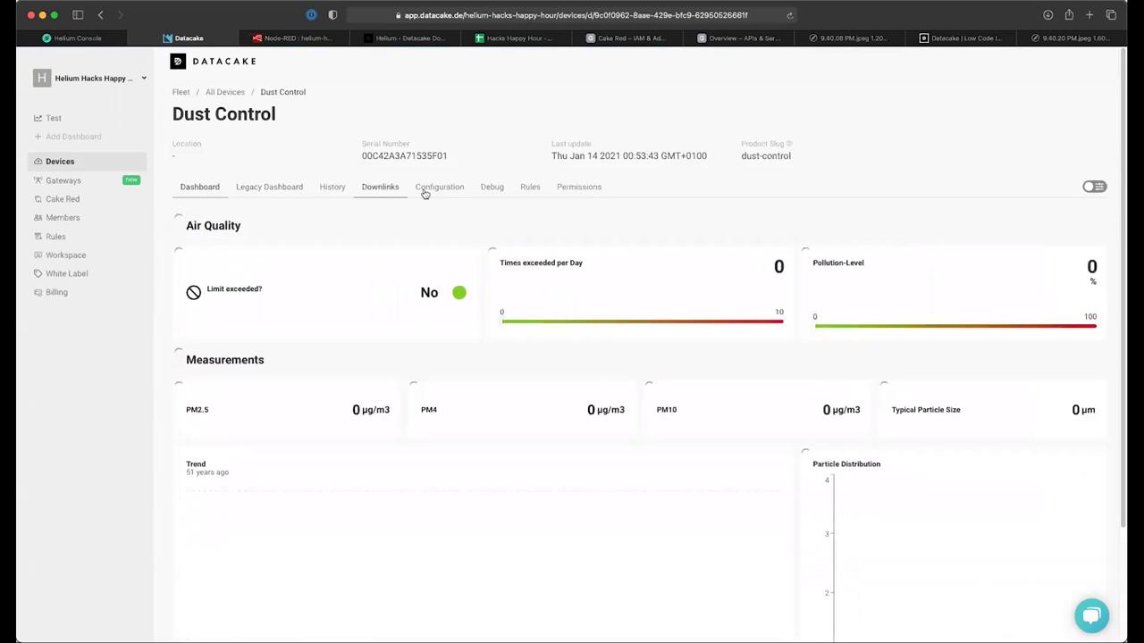
{"action": "left_click", "coordinate": [439, 190]}
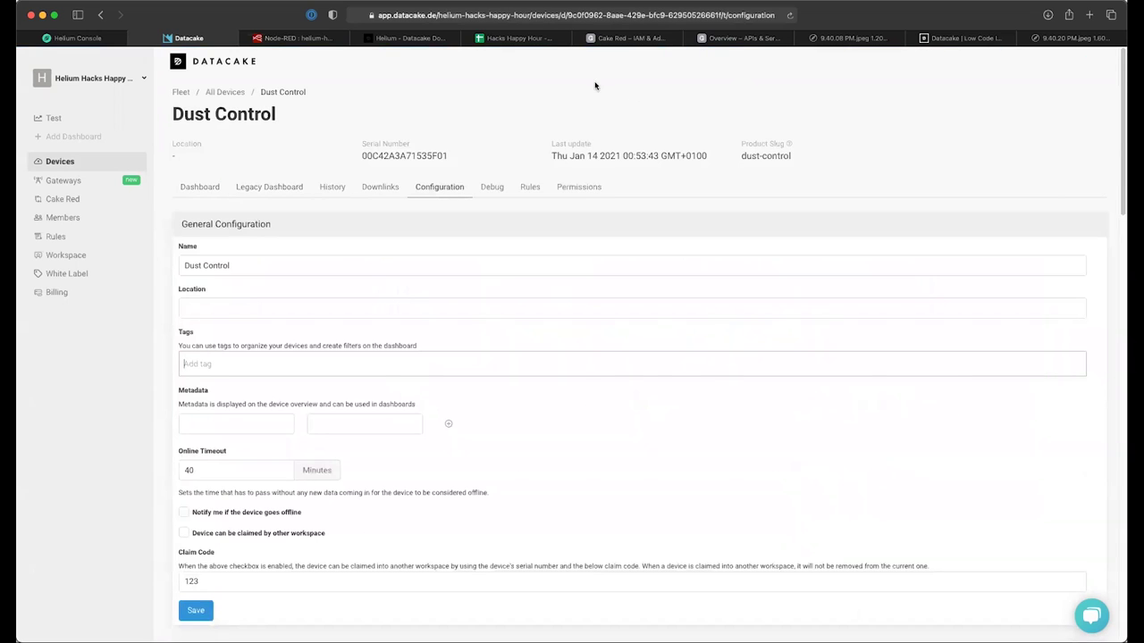
{"action": "scroll", "coordinate": [467, 322], "scroll_direction": "down", "scroll_amount": 15}
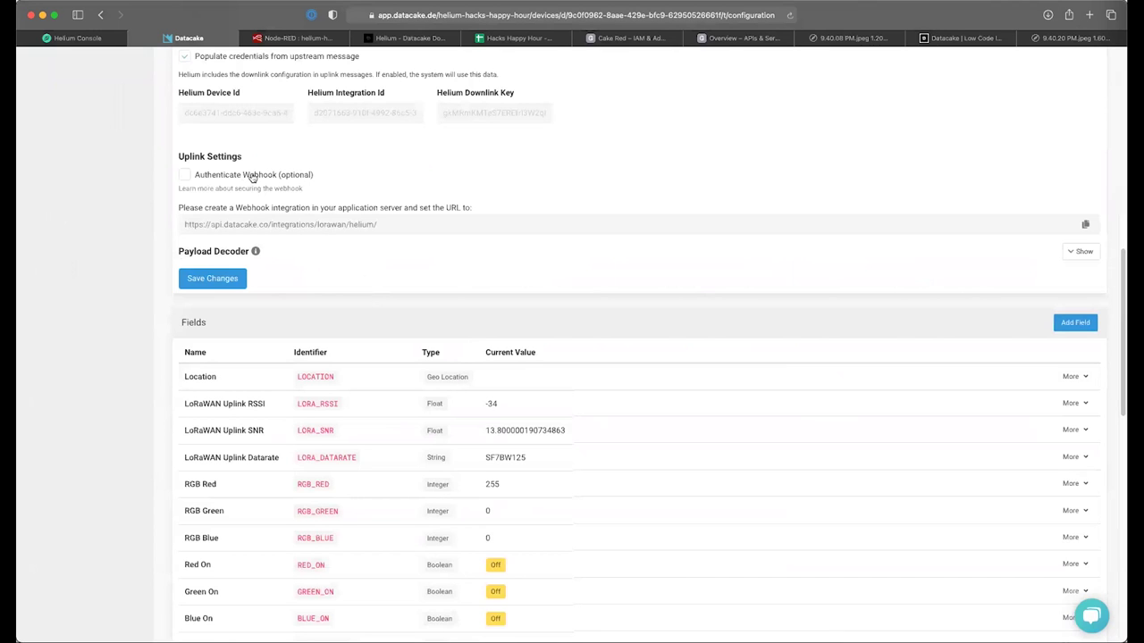
{"action": "scroll", "coordinate": [193, 229], "scroll_direction": "up", "scroll_amount": 2}
{"action": "scroll", "coordinate": [158, 262], "scroll_direction": "up", "scroll_amount": 6}
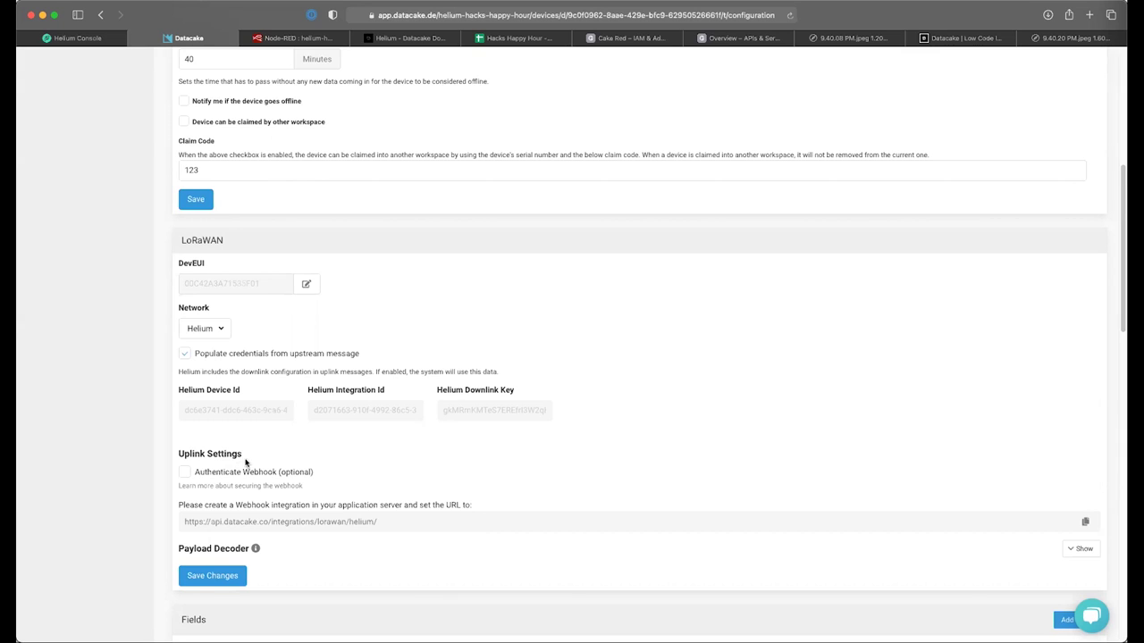
{"action": "scroll", "coordinate": [286, 455], "scroll_direction": "up", "scroll_amount": 1}
{"action": "scroll", "coordinate": [298, 454], "scroll_direction": "up", "scroll_amount": 1}
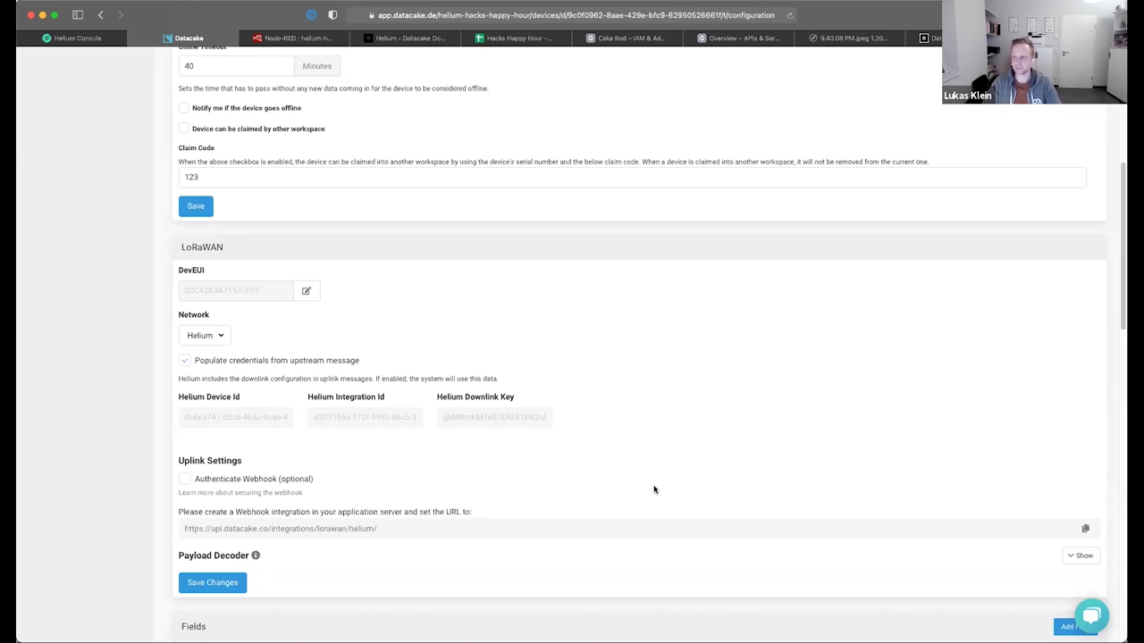
{"action": "left_click", "coordinate": [267, 479]}
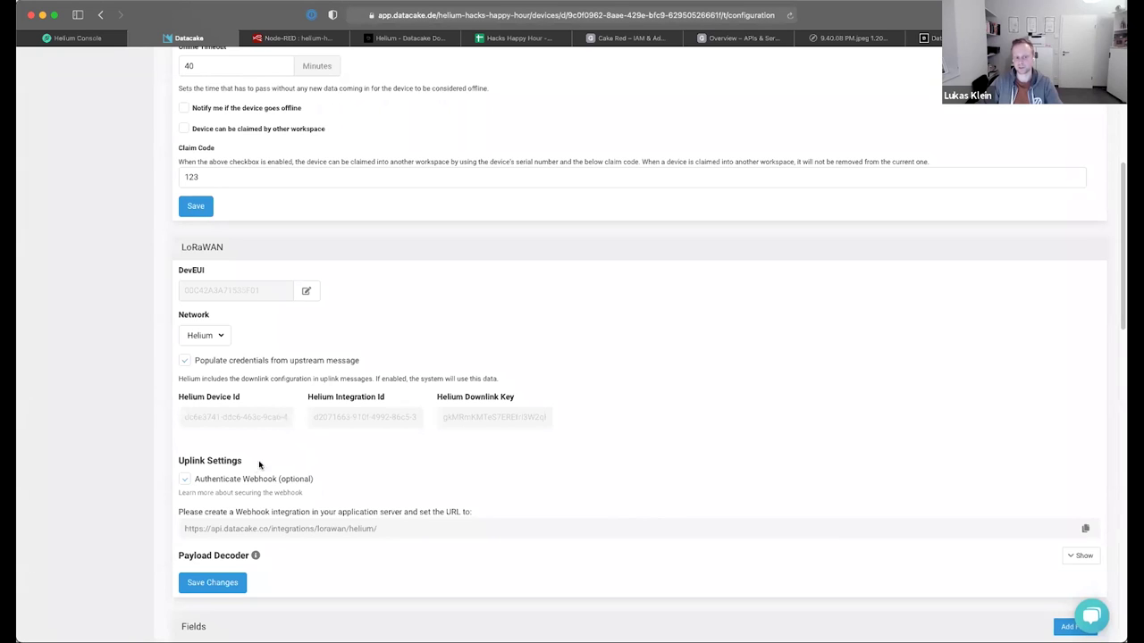
{"action": "left_click", "coordinate": [74, 39]}
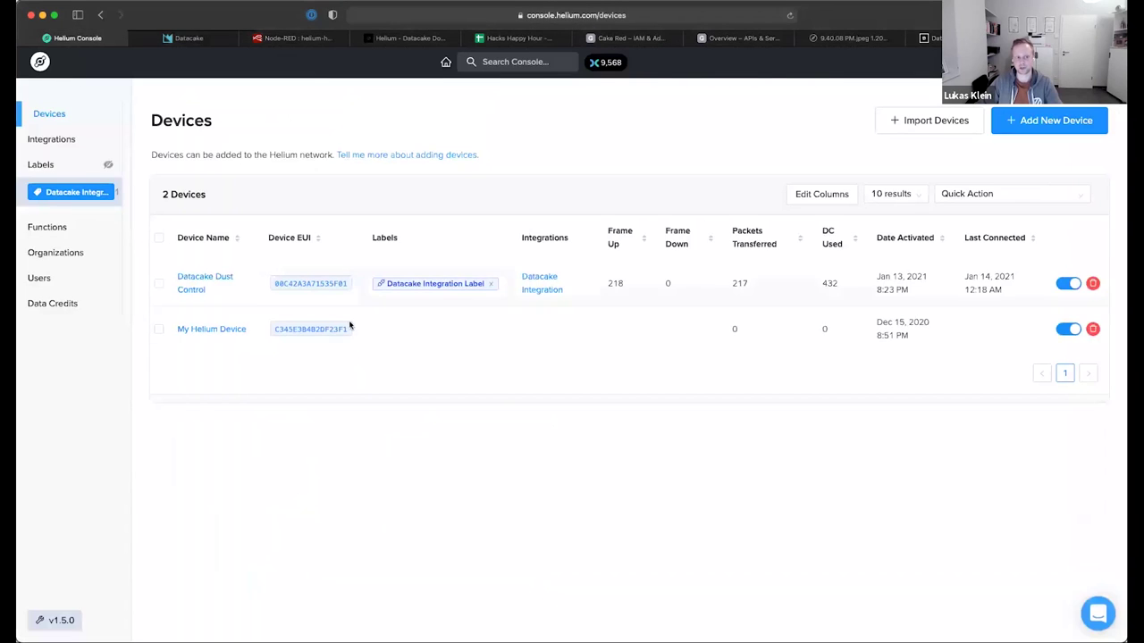
Step: Open the Datacake Integration details from the Helium Console integrations list
{"action": "left_click", "coordinate": [61, 192]}
{"action": "left_click", "coordinate": [52, 140]}
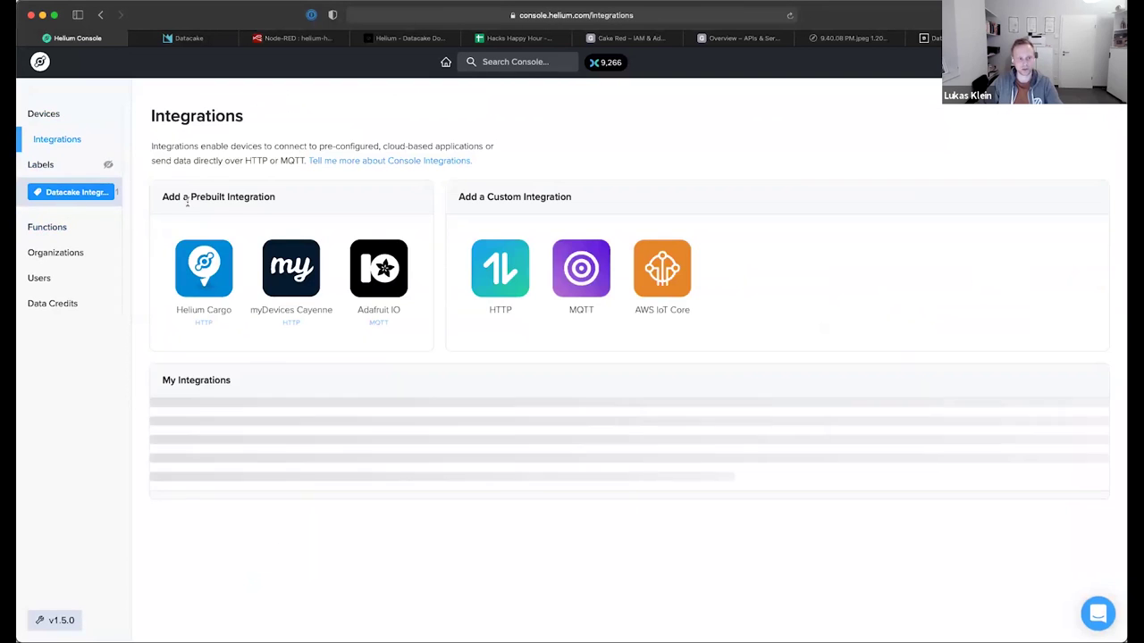
{"action": "left_click", "coordinate": [225, 447]}
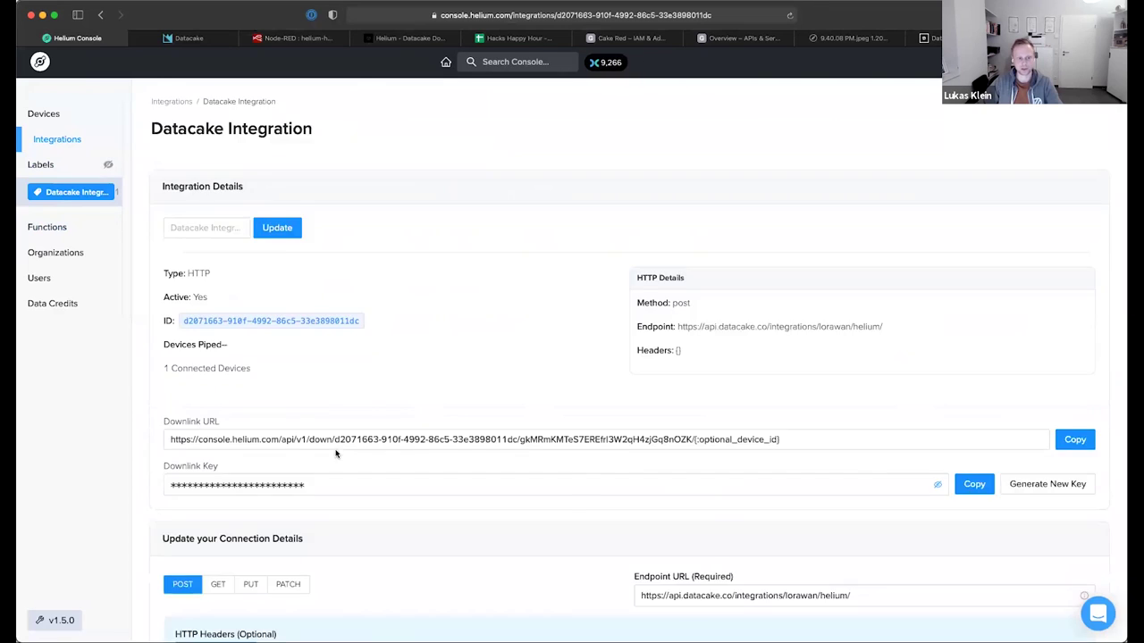
{"action": "scroll", "coordinate": [336, 450], "scroll_direction": "down", "scroll_amount": 3}
Step: Add an HTTP header with key Auth, value left empty, and return to Datacake
{"action": "left_click", "coordinate": [216, 365]}
{"action": "left_click", "coordinate": [271, 365]}
{"action": "type", "text": "Author"}
{"action": "key", "text": "BackSpace"}
{"action": "key", "text": "BackSpace"}
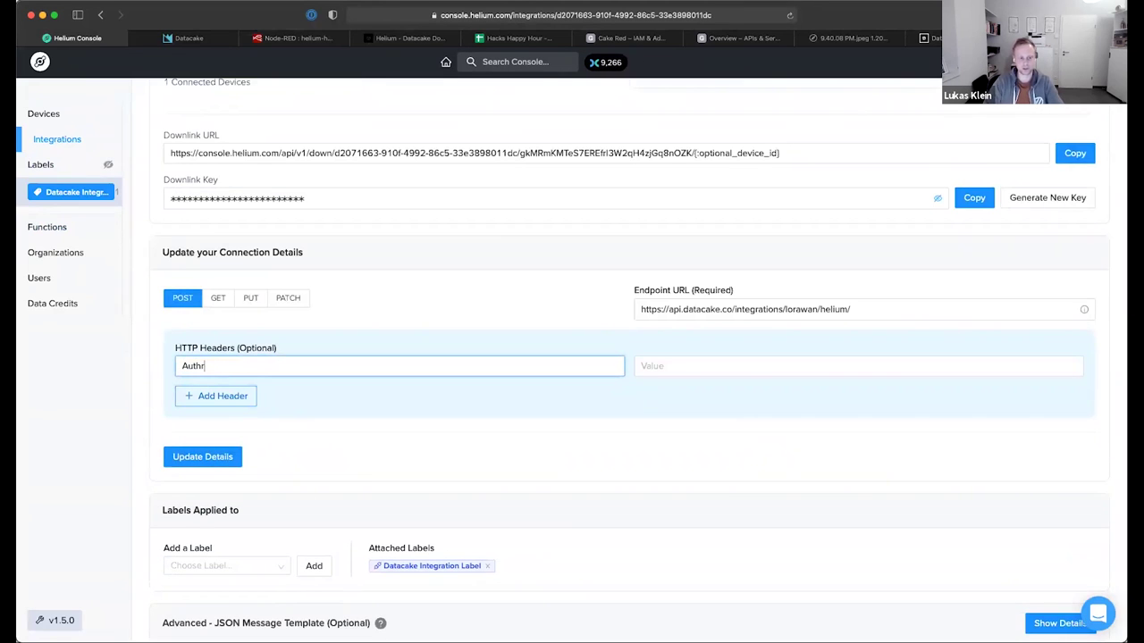
{"action": "left_click", "coordinate": [756, 367]}
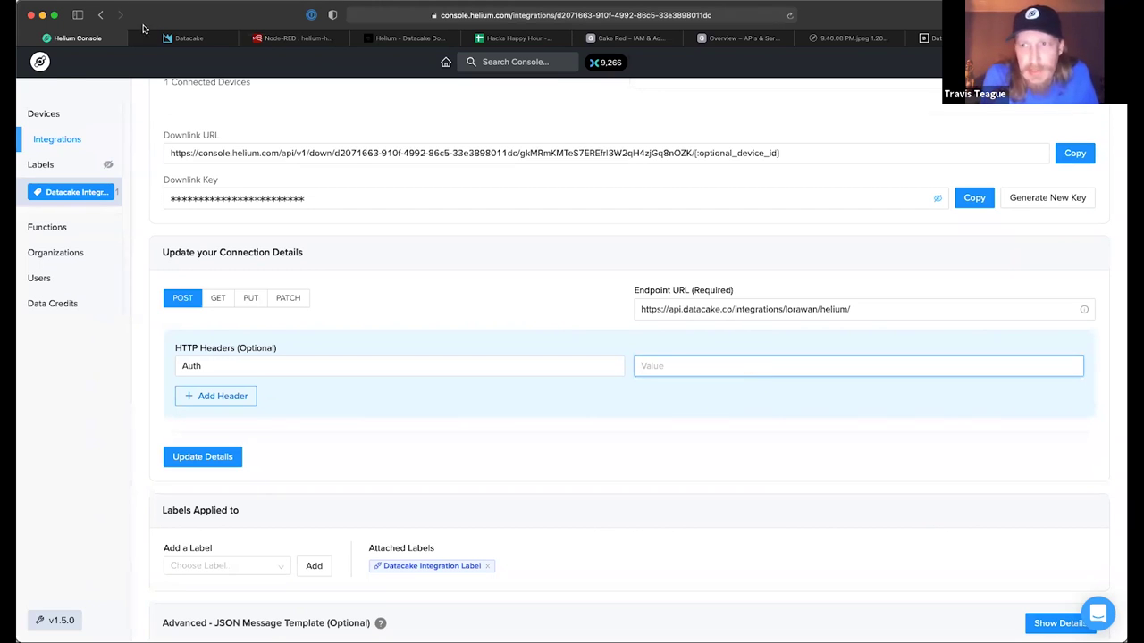
{"action": "key", "text": "ctrl+Tab"}
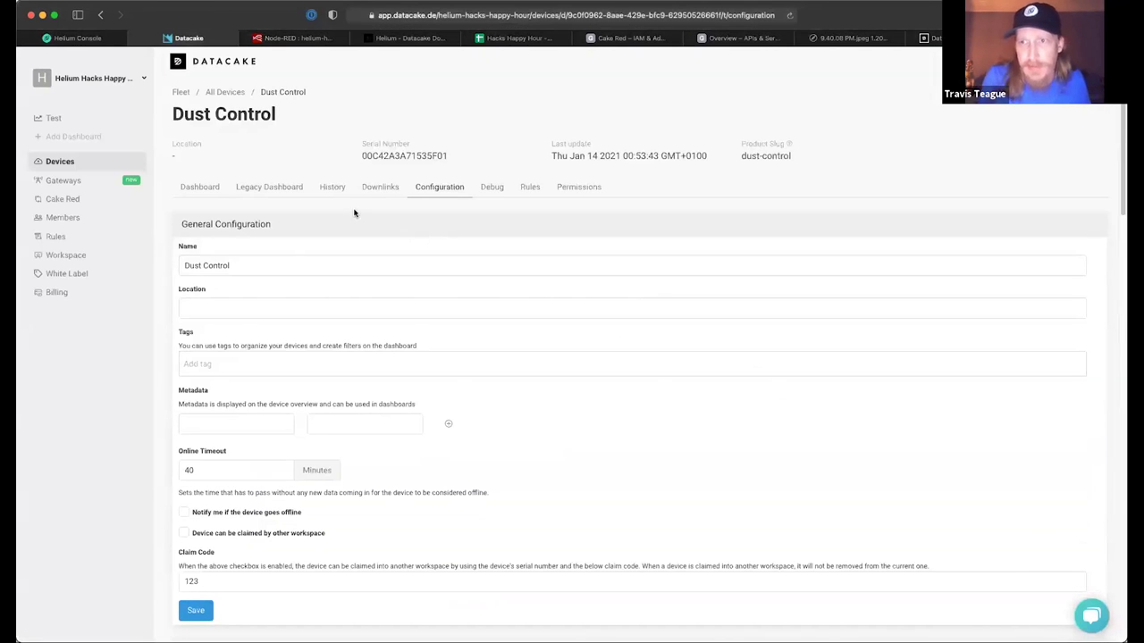
Step: Show Dust Control's dashboard with air quality, PM2.5, PM4, PM10 and particle size readings
{"action": "left_click", "coordinate": [199, 186]}
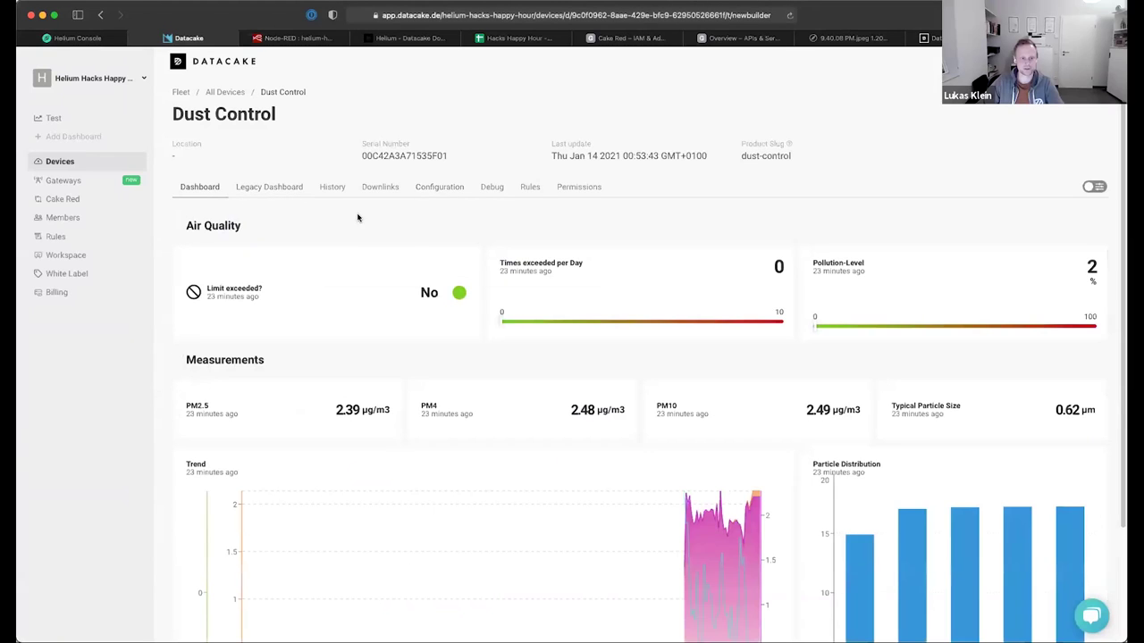
{"action": "scroll", "coordinate": [625, 403], "scroll_direction": "down", "scroll_amount": 3}
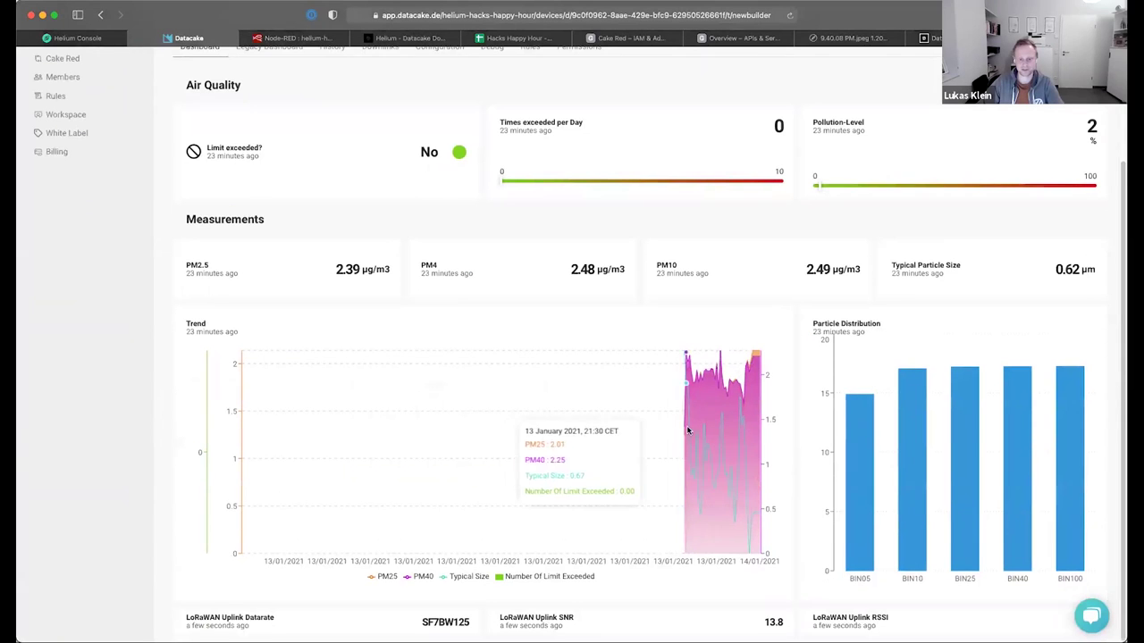
{"action": "scroll", "coordinate": [615, 358], "scroll_direction": "up", "scroll_amount": 3}
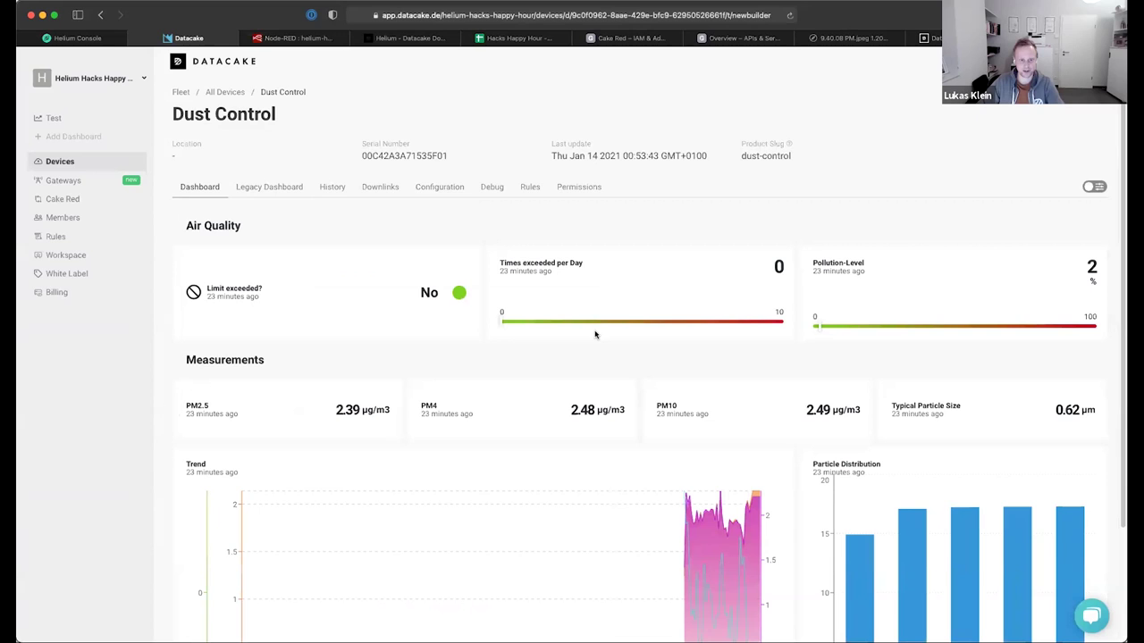
Step: Open Dust Control's history and tick PM25, PM10 and PM40 for charting
{"action": "left_click", "coordinate": [334, 187]}
{"action": "scroll", "coordinate": [362, 216], "scroll_direction": "down", "scroll_amount": 10}
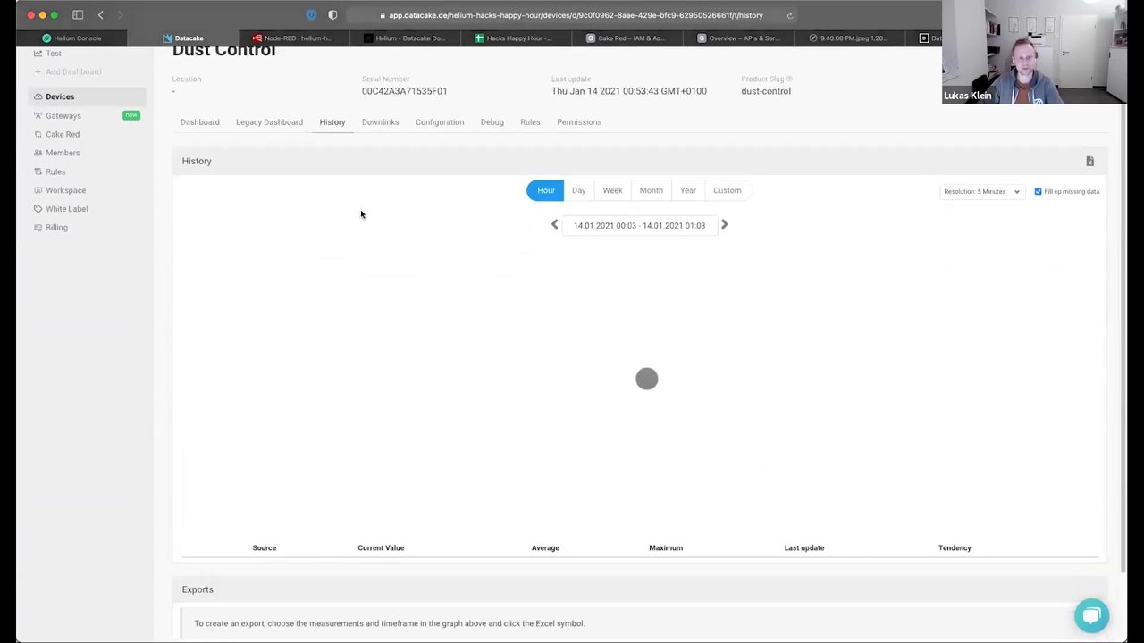
{"action": "scroll", "coordinate": [376, 400], "scroll_direction": "down", "scroll_amount": 2}
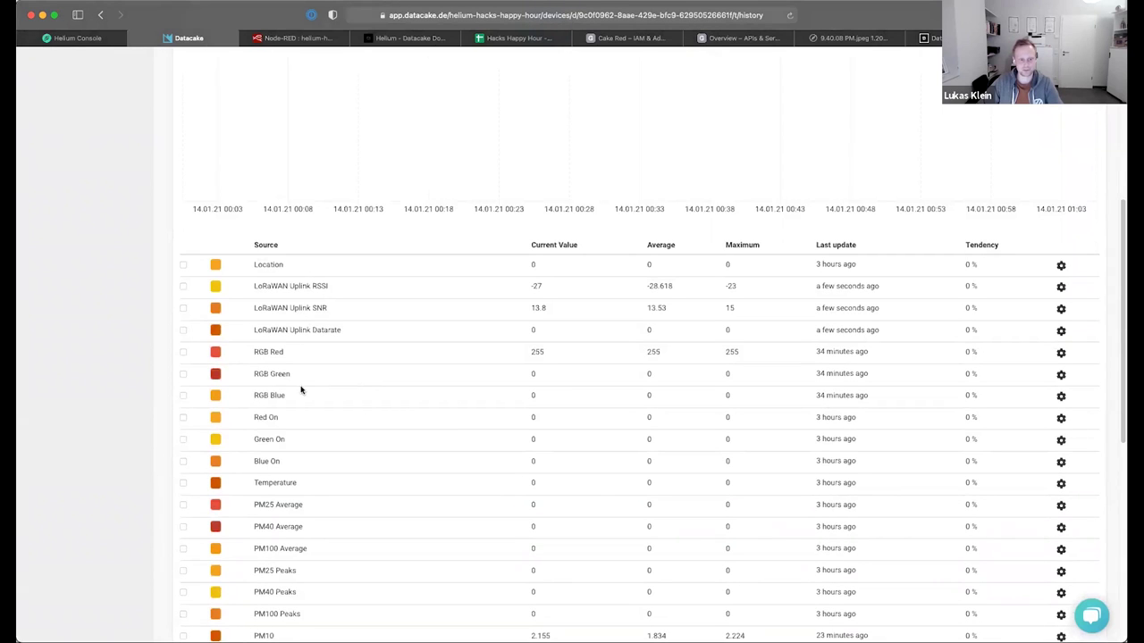
{"action": "scroll", "coordinate": [322, 322], "scroll_direction": "down", "scroll_amount": 1}
{"action": "scroll", "coordinate": [322, 322], "scroll_direction": "down", "scroll_amount": 5}
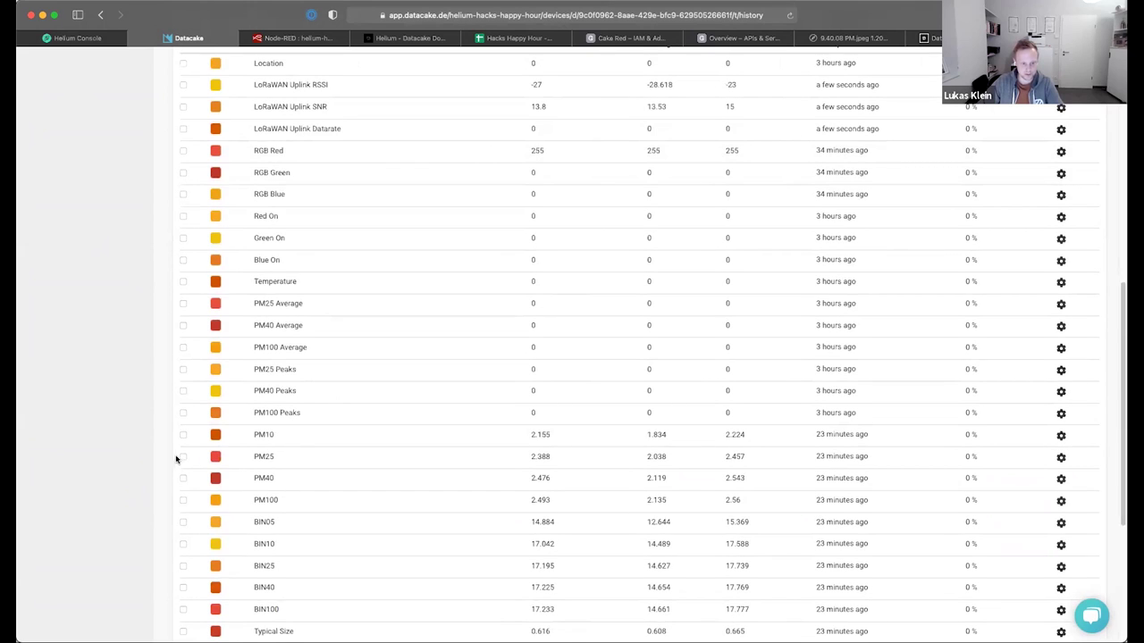
{"action": "left_click", "coordinate": [183, 457]}
{"action": "left_click", "coordinate": [184, 436]}
{"action": "left_click", "coordinate": [183, 479]}
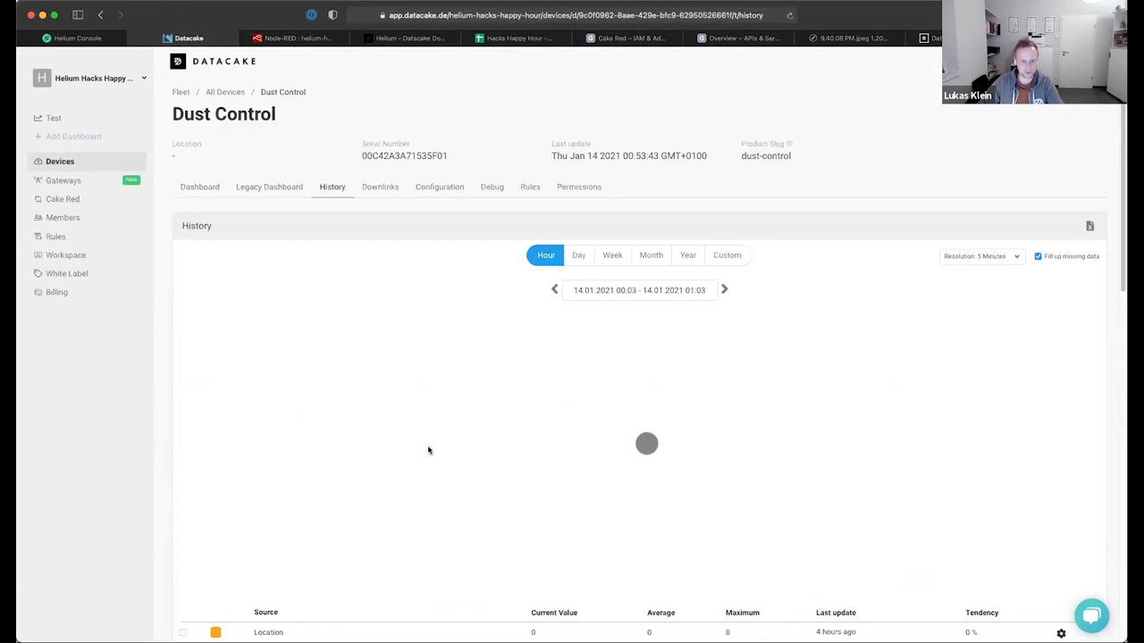
{"action": "scroll", "coordinate": [424, 446], "scroll_direction": "down", "scroll_amount": 5}
{"action": "scroll", "coordinate": [447, 452], "scroll_direction": "up", "scroll_amount": 4}
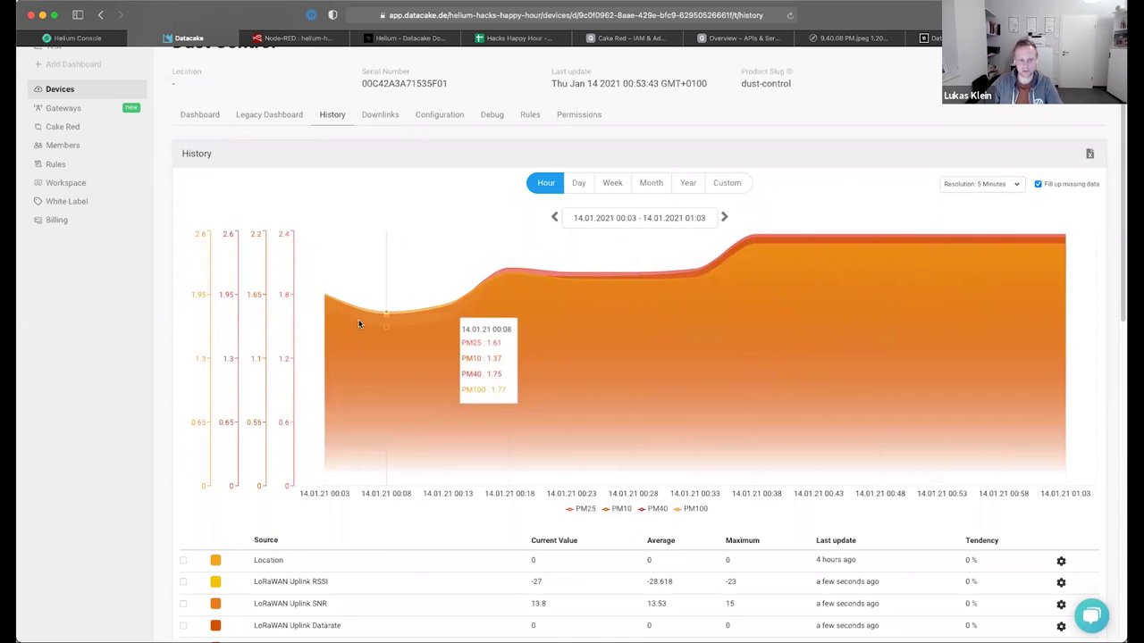
Step: Check the one-hour date range, then export the charted PM history view
{"action": "left_click", "coordinate": [601, 219]}
{"action": "left_click", "coordinate": [450, 194]}
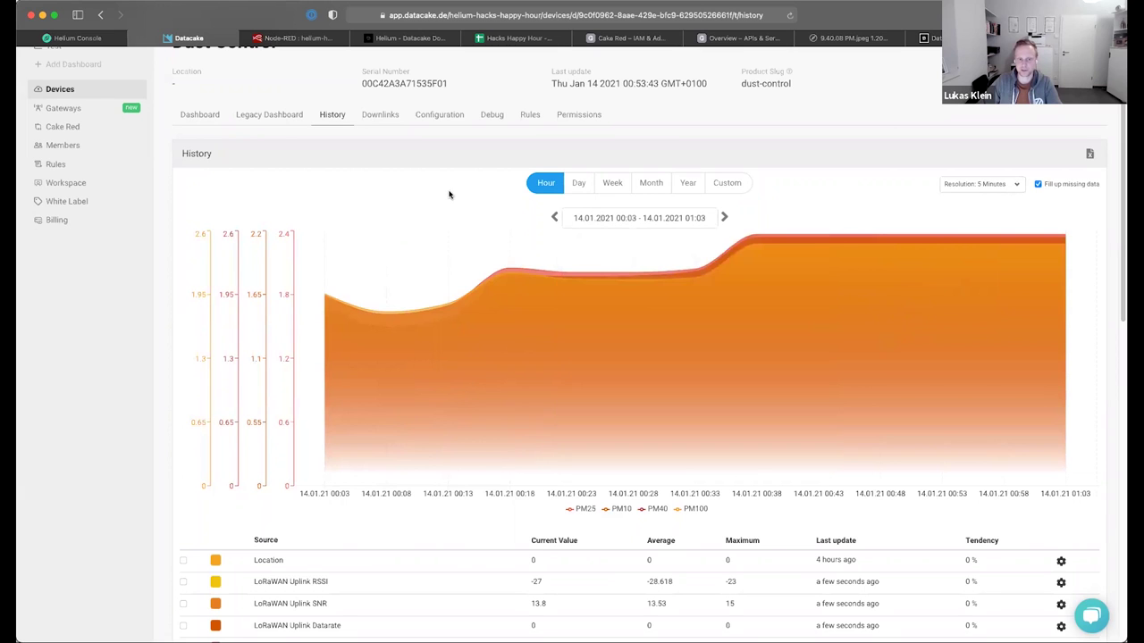
{"action": "scroll", "coordinate": [544, 394], "scroll_direction": "down", "scroll_amount": 4}
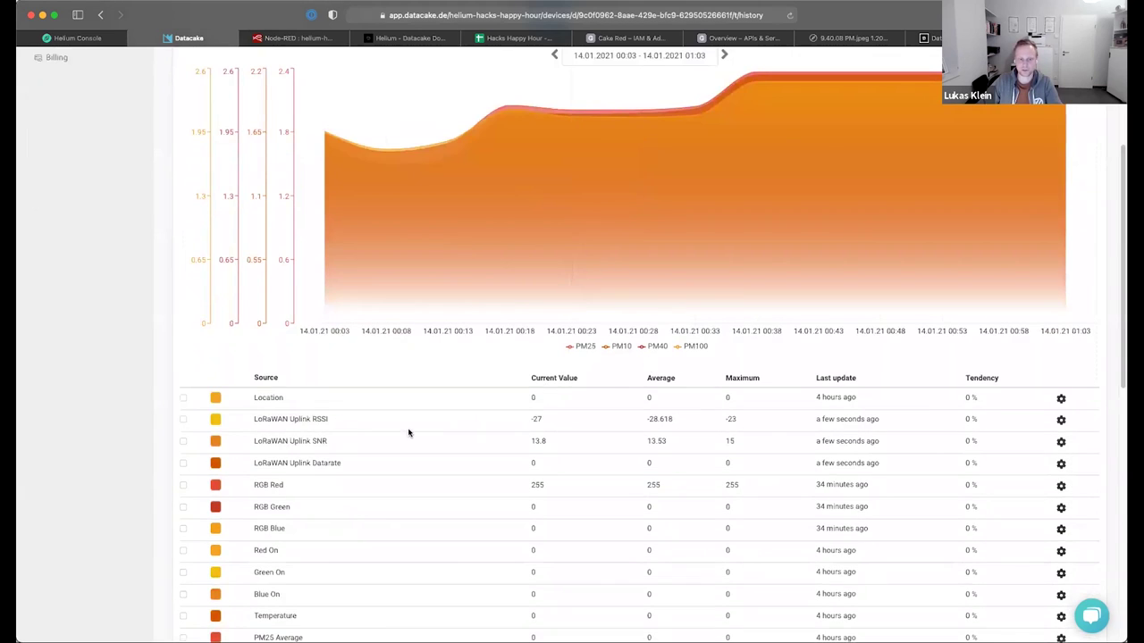
{"action": "scroll", "coordinate": [286, 350], "scroll_direction": "down", "scroll_amount": 4}
{"action": "scroll", "coordinate": [286, 350], "scroll_direction": "down", "scroll_amount": 5}
{"action": "scroll", "coordinate": [360, 344], "scroll_direction": "up", "scroll_amount": 8}
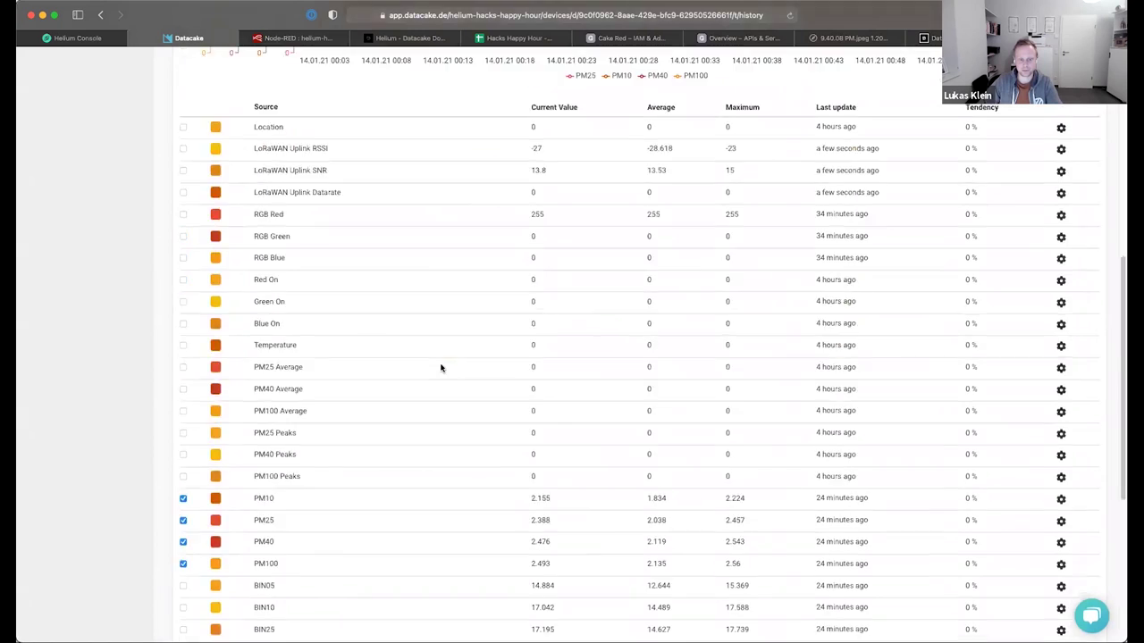
{"action": "scroll", "coordinate": [617, 370], "scroll_direction": "up", "scroll_amount": 1}
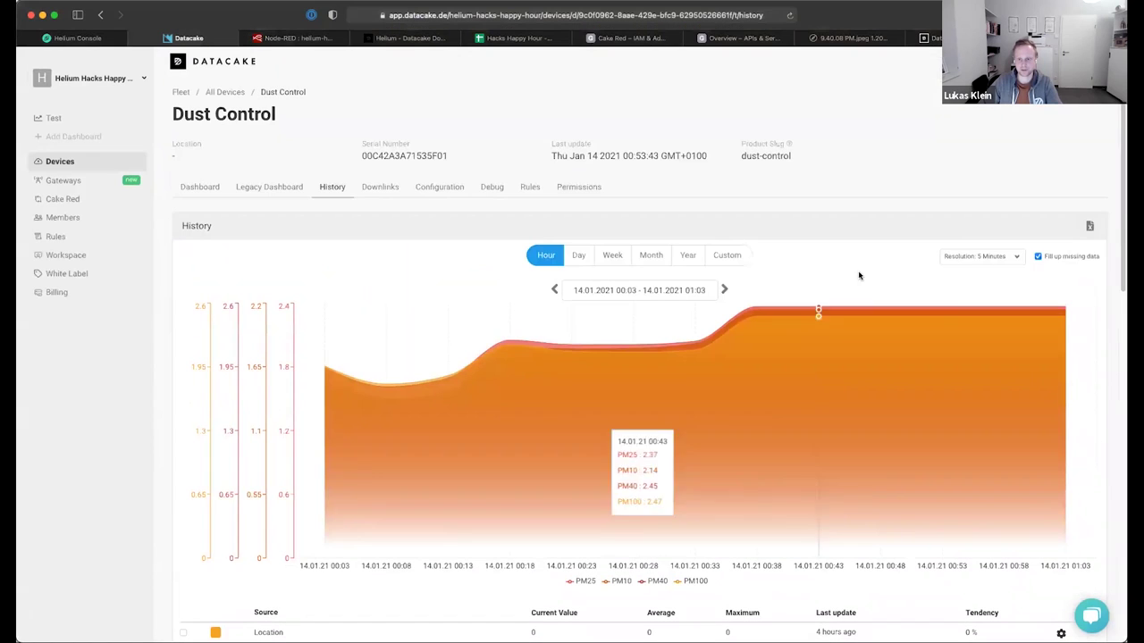
{"action": "left_click", "coordinate": [1089, 228]}
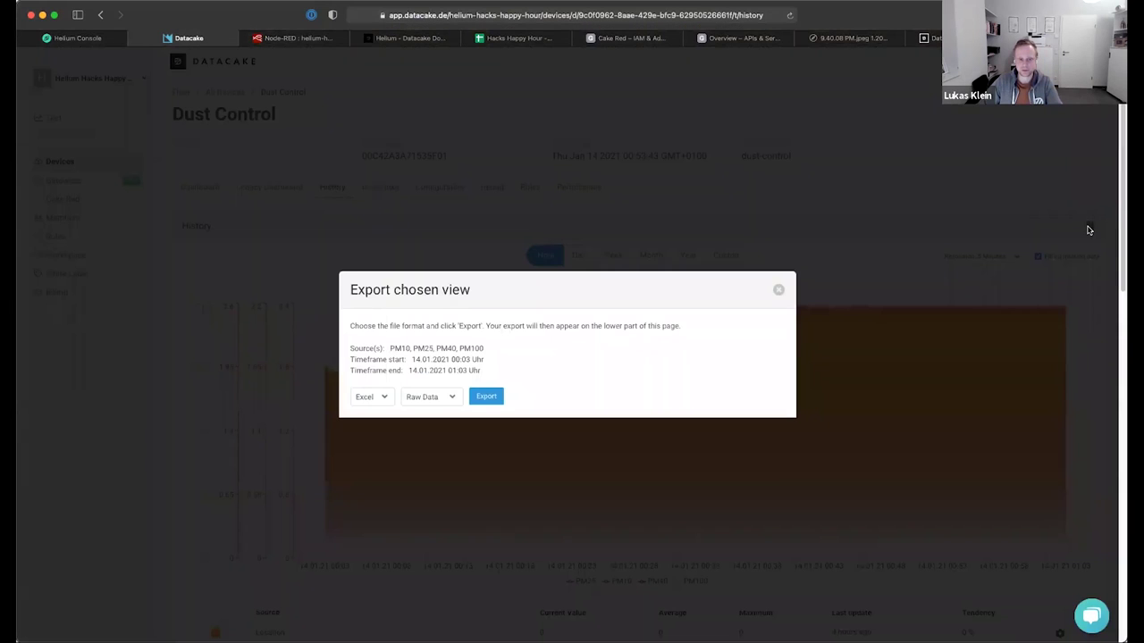
{"action": "left_click", "coordinate": [376, 402]}
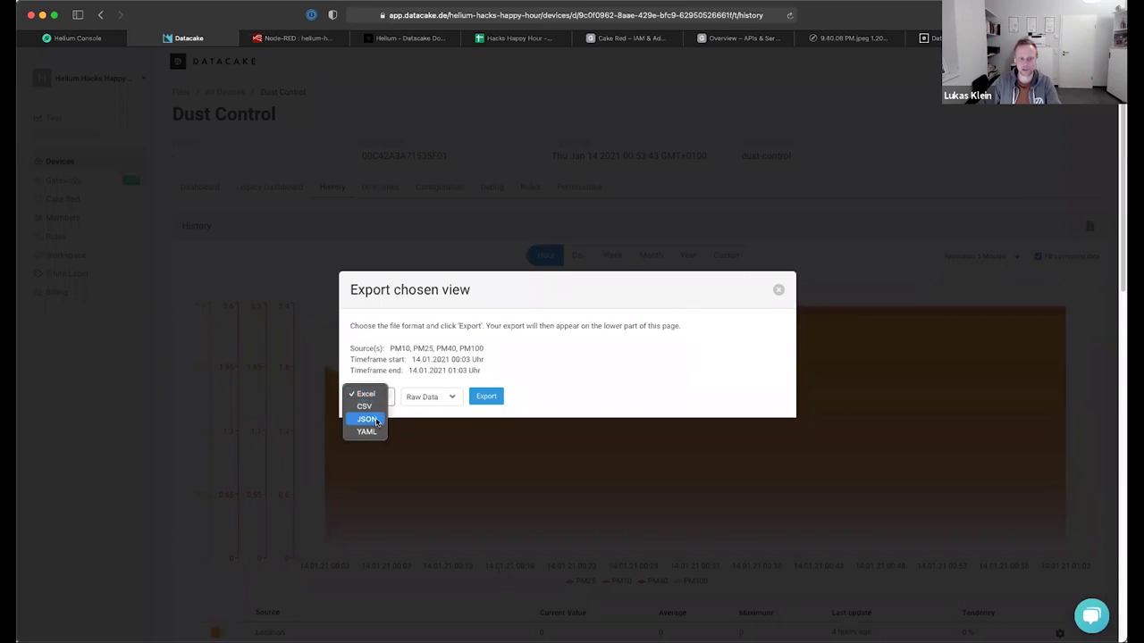
{"action": "left_click", "coordinate": [511, 363]}
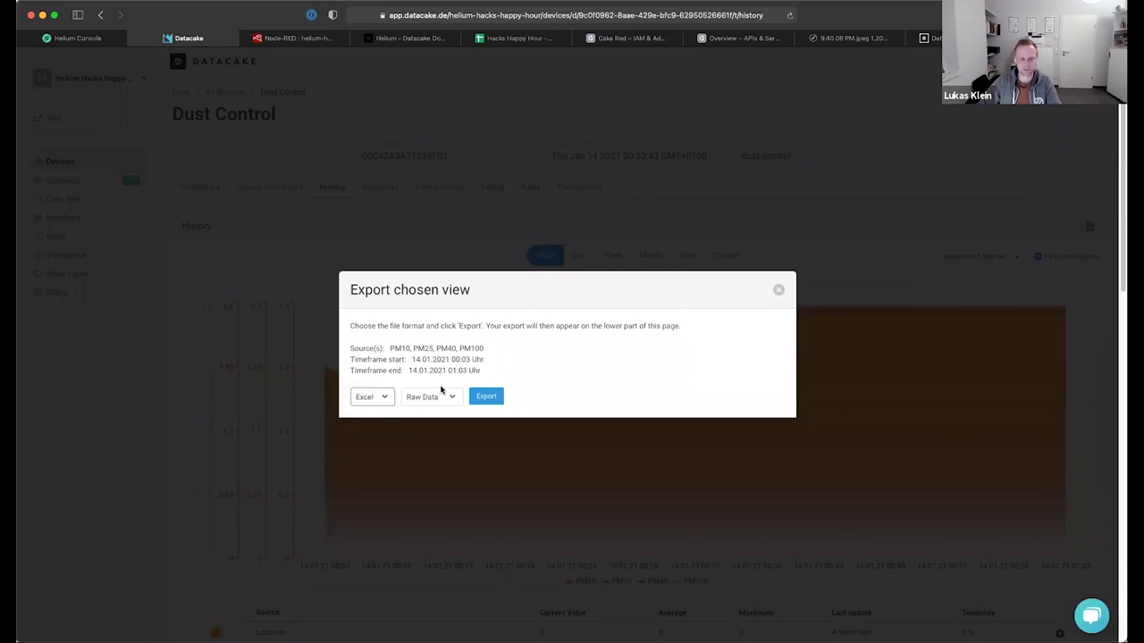
{"action": "left_click", "coordinate": [441, 395]}
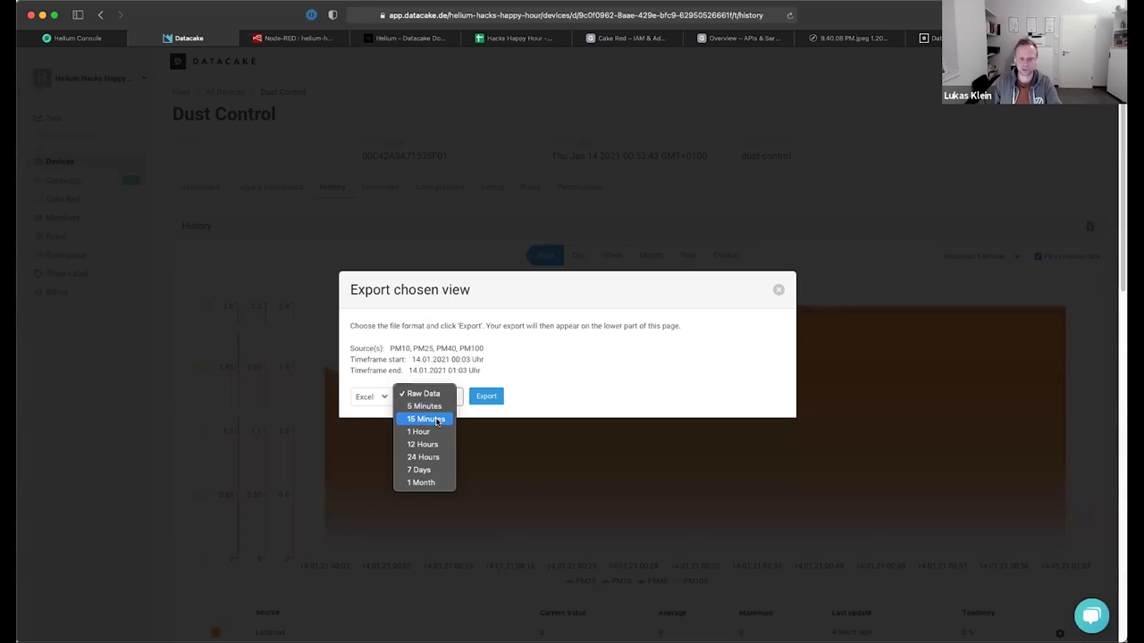
{"action": "left_click", "coordinate": [617, 358]}
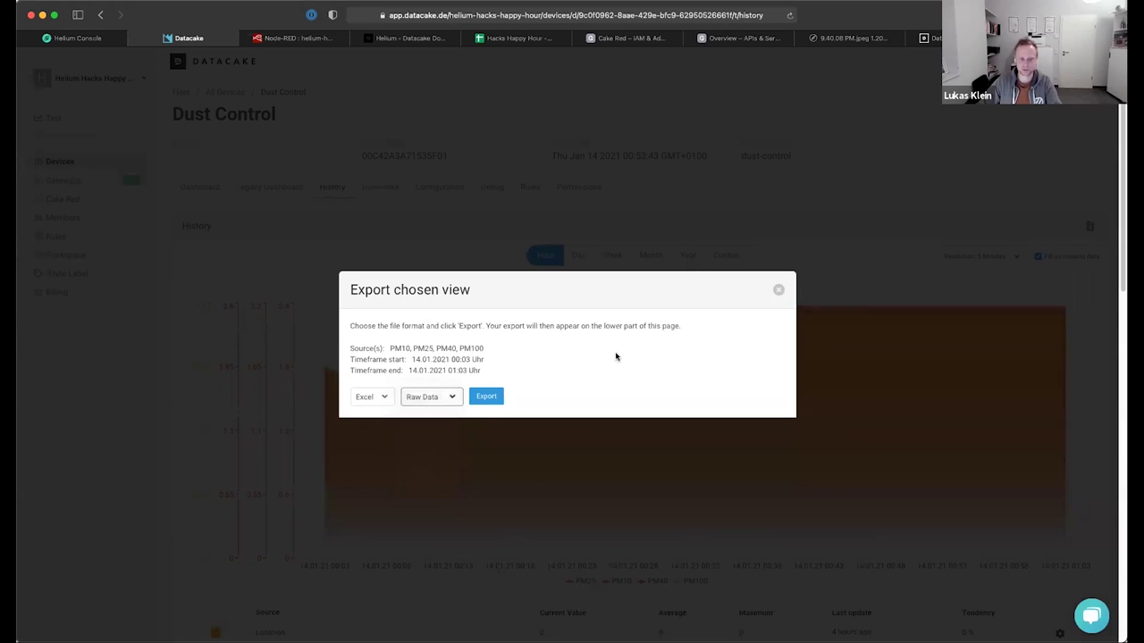
Step: Close the Export chosen view dialog, returning to the PM history chart
{"action": "left_click", "coordinate": [778, 290]}
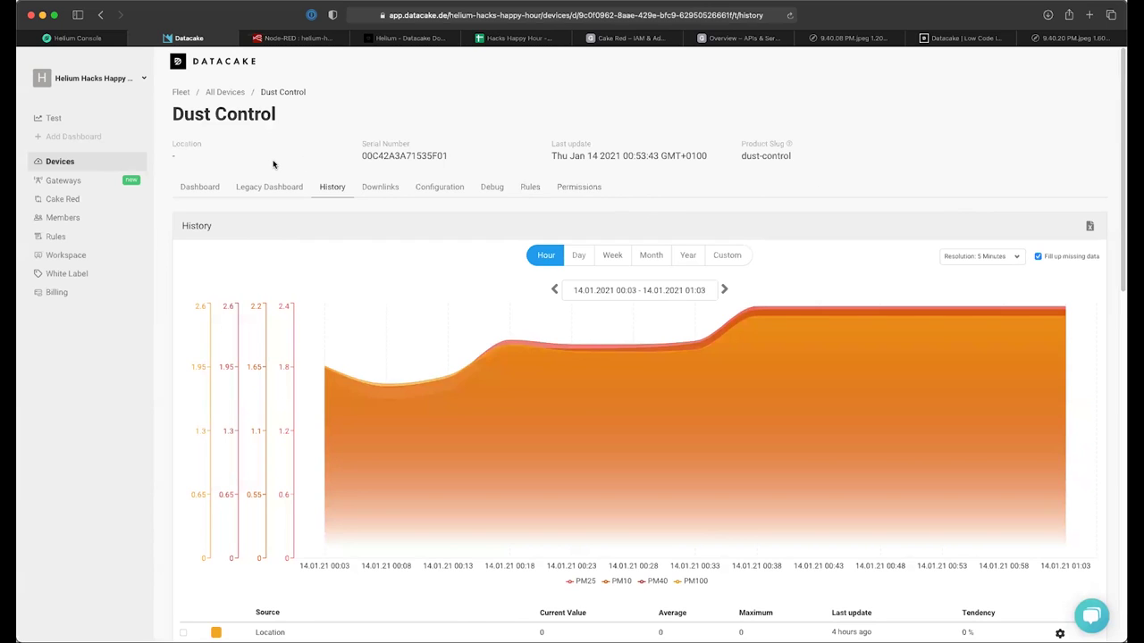
Step: View the empty Gateways list, opening and dismissing the Add Gateway form
{"action": "left_click", "coordinate": [130, 183]}
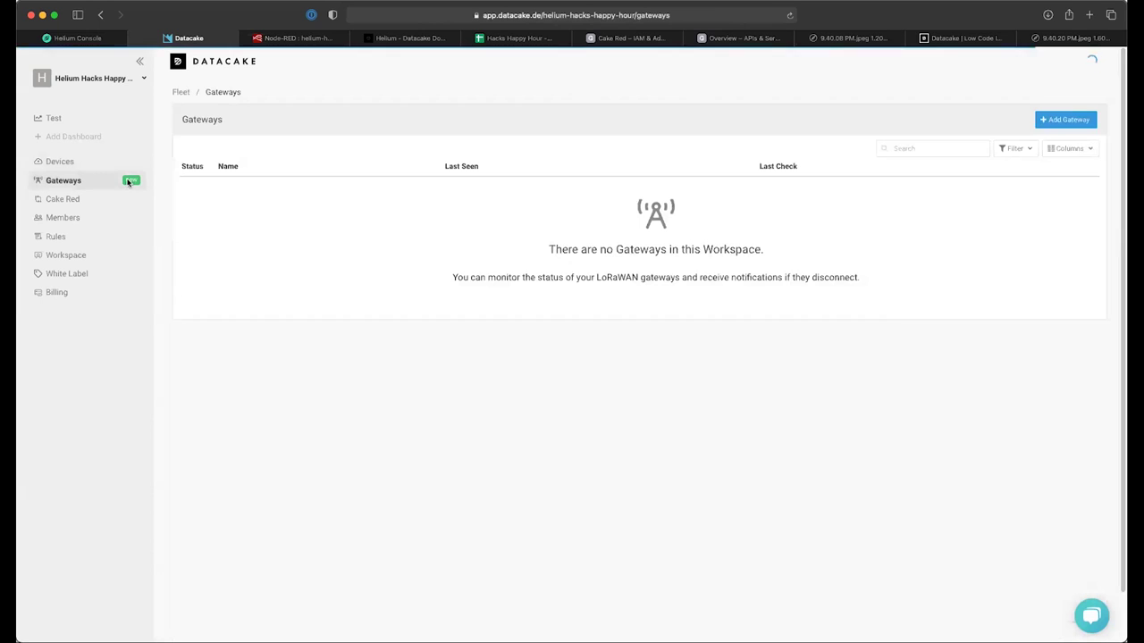
{"action": "left_click", "coordinate": [1045, 125]}
{"action": "left_click", "coordinate": [901, 247]}
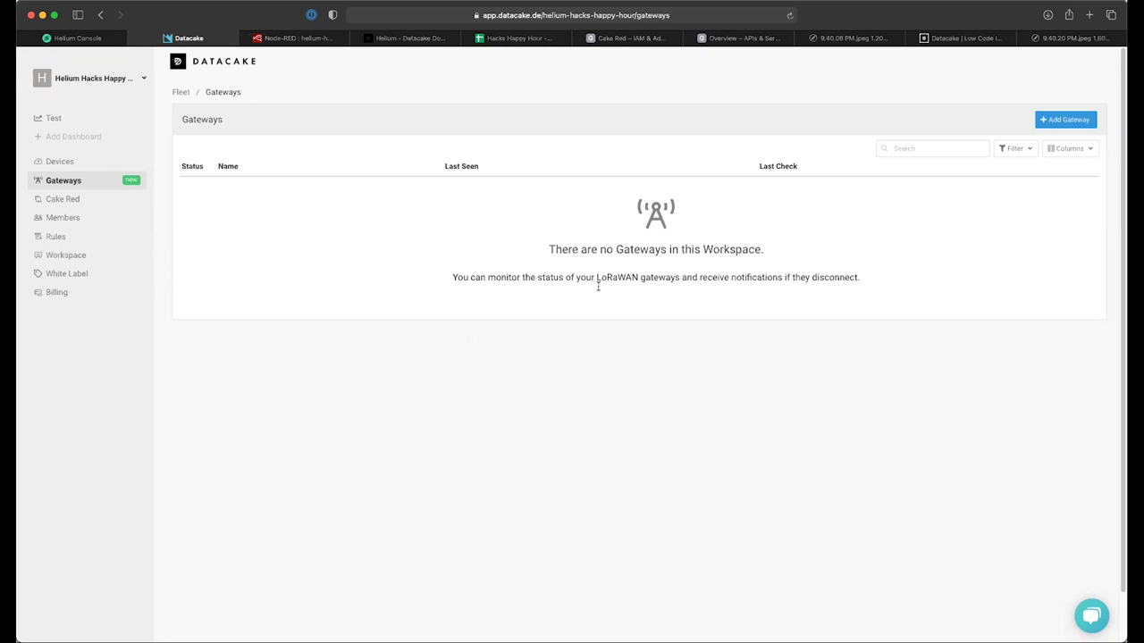
{"action": "scroll", "coordinate": [590, 358], "scroll_direction": "down", "scroll_amount": 1}
Step: Open the Dust Control device from the Devices list and scroll through its dashboard
{"action": "left_click", "coordinate": [77, 161]}
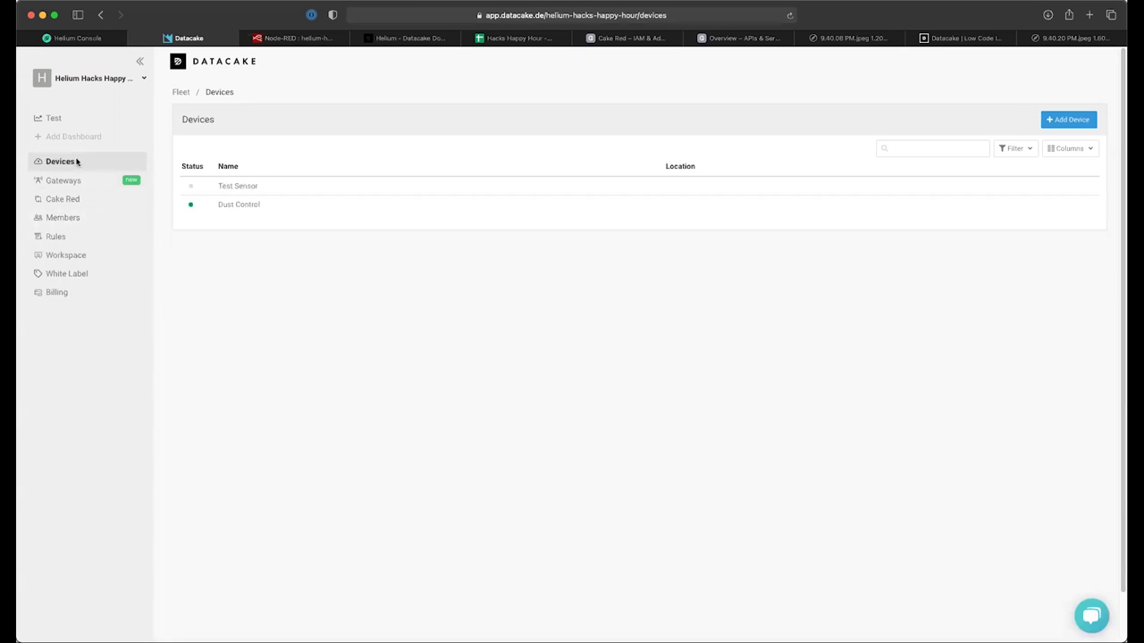
{"action": "left_click", "coordinate": [240, 206]}
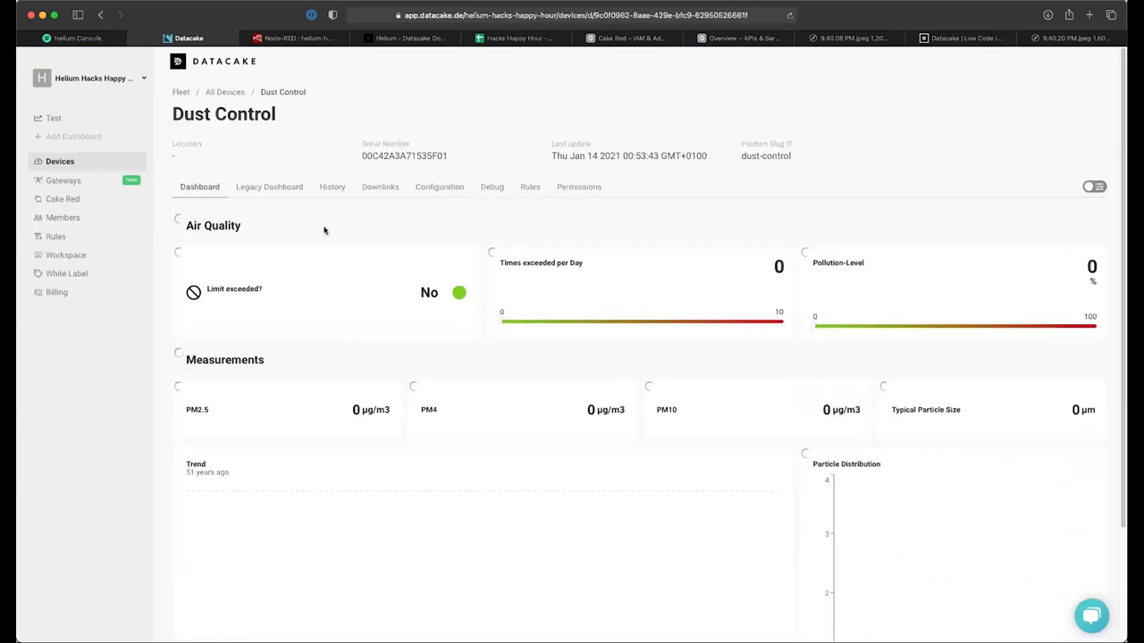
{"action": "scroll", "coordinate": [448, 209], "scroll_direction": "down", "scroll_amount": 2}
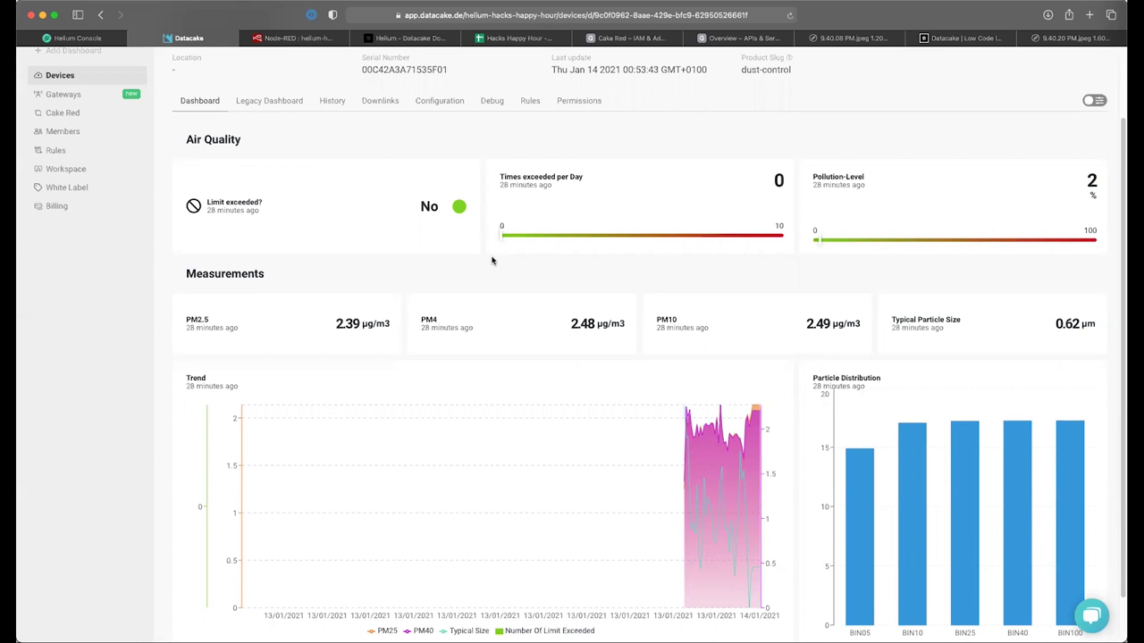
{"action": "scroll", "coordinate": [491, 260], "scroll_direction": "down", "scroll_amount": 2}
{"action": "scroll", "coordinate": [485, 235], "scroll_direction": "up", "scroll_amount": 4}
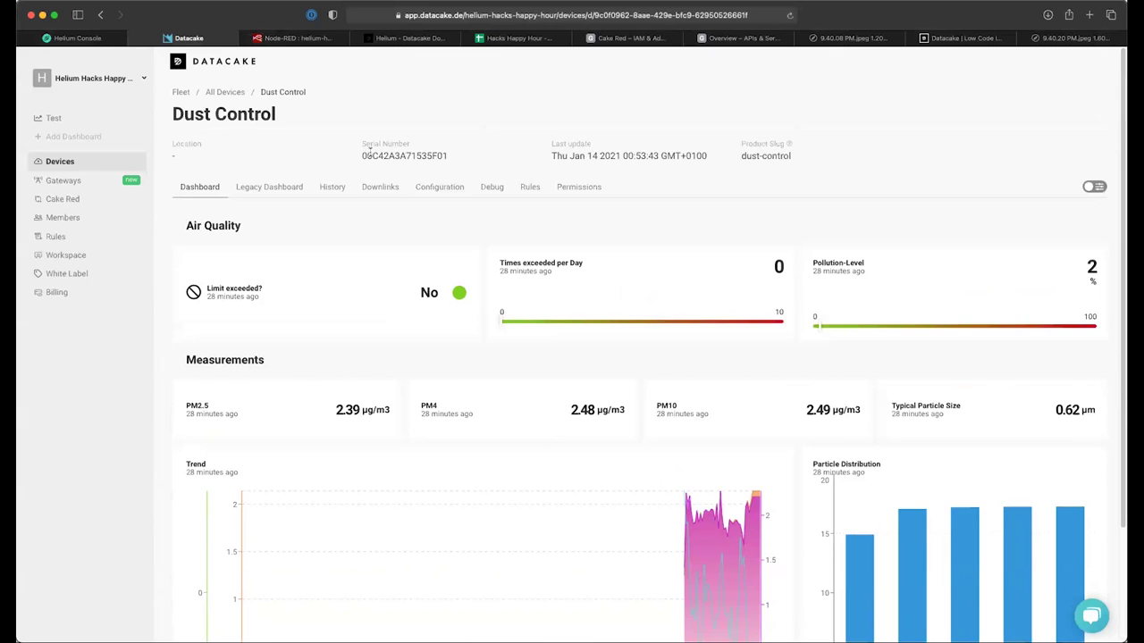
Step: Review the Configuration settings, then return to the dashboard showing Pollution-Level 2% and PM2.5 2.39 µg/m3
{"action": "left_click", "coordinate": [427, 191]}
{"action": "scroll", "coordinate": [526, 407], "scroll_direction": "down", "scroll_amount": 15}
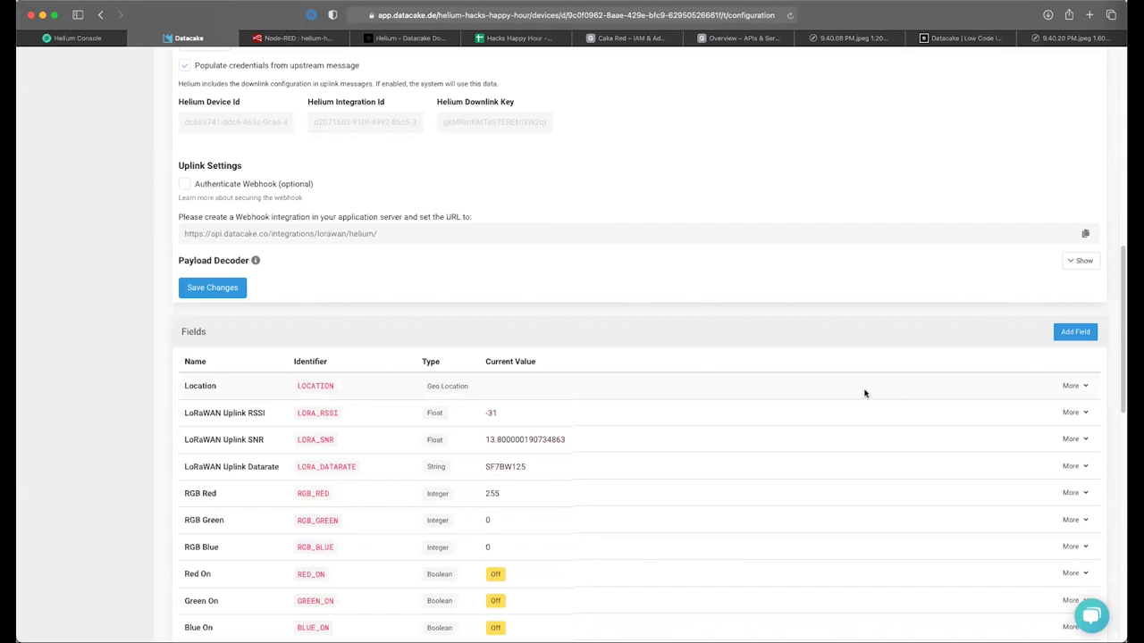
{"action": "scroll", "coordinate": [863, 393], "scroll_direction": "up", "scroll_amount": 15}
{"action": "left_click", "coordinate": [199, 188]}
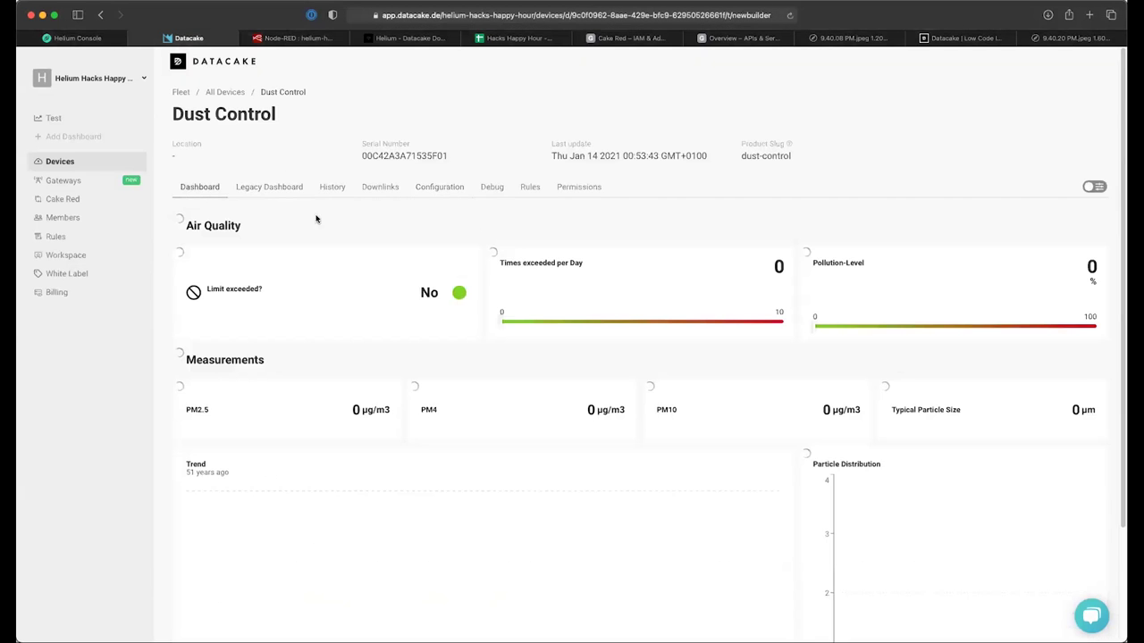
{"action": "scroll", "coordinate": [602, 316], "scroll_direction": "down", "scroll_amount": 2}
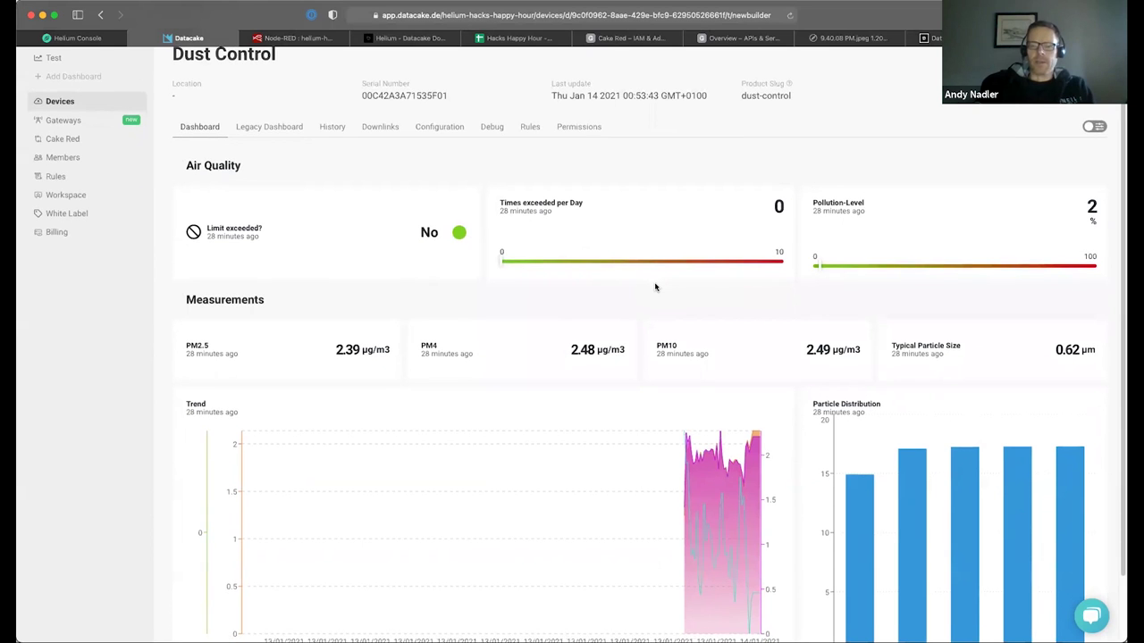
{"action": "scroll", "coordinate": [655, 287], "scroll_direction": "down", "scroll_amount": 1}
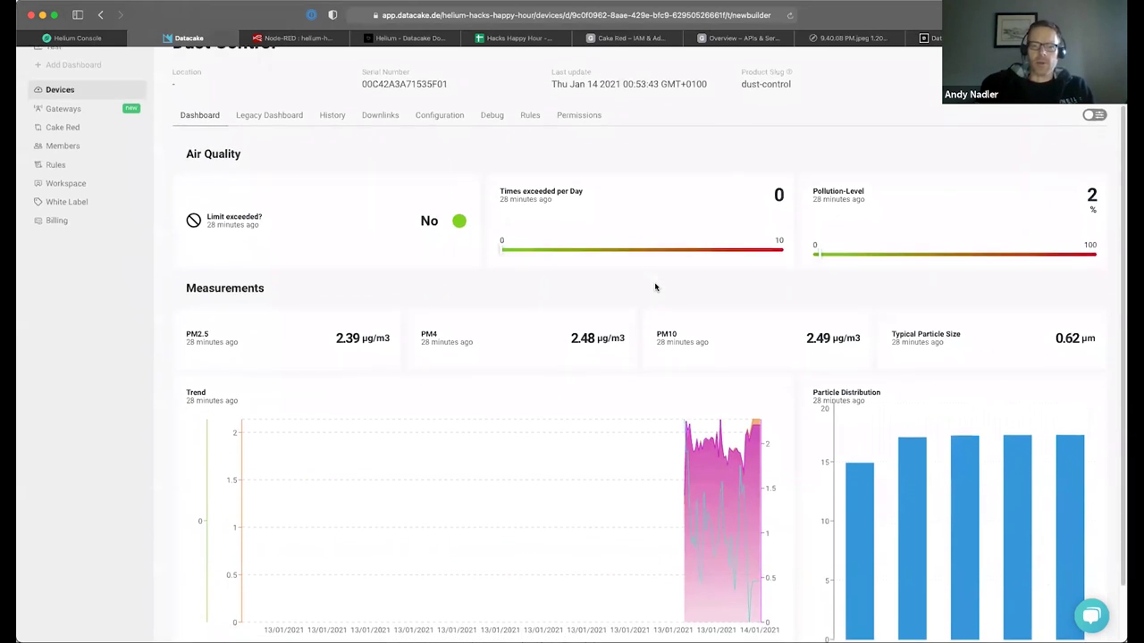
{"action": "scroll", "coordinate": [655, 287], "scroll_direction": "up", "scroll_amount": 2}
{"action": "scroll", "coordinate": [658, 289], "scroll_direction": "down", "scroll_amount": 1}
{"action": "scroll", "coordinate": [659, 289], "scroll_direction": "up", "scroll_amount": 1}
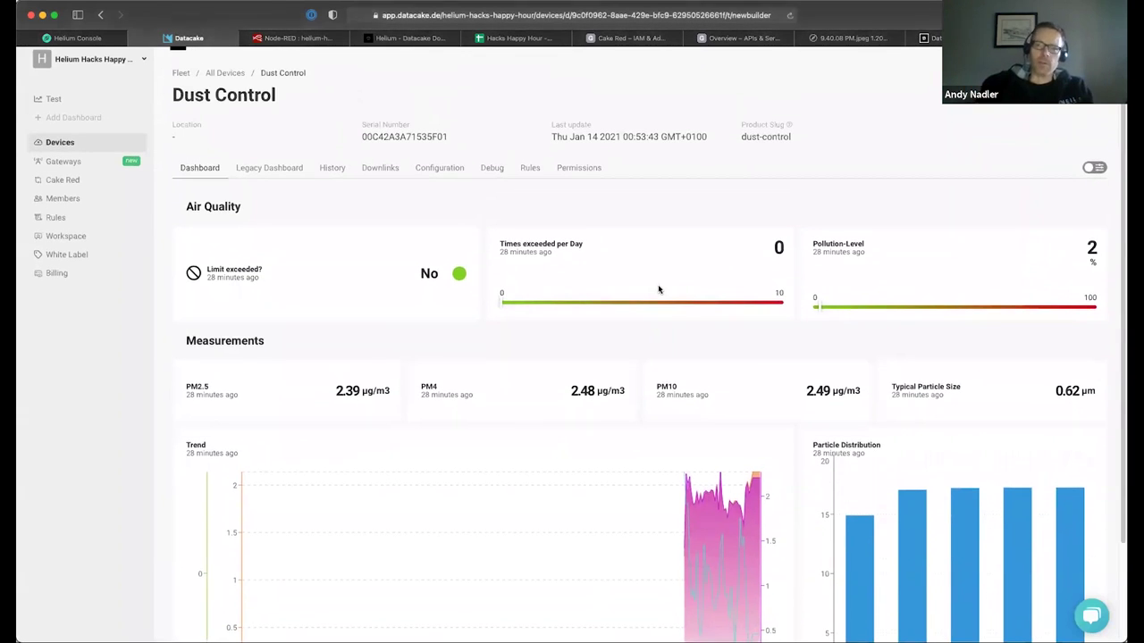
{"action": "scroll", "coordinate": [659, 288], "scroll_direction": "up", "scroll_amount": 1}
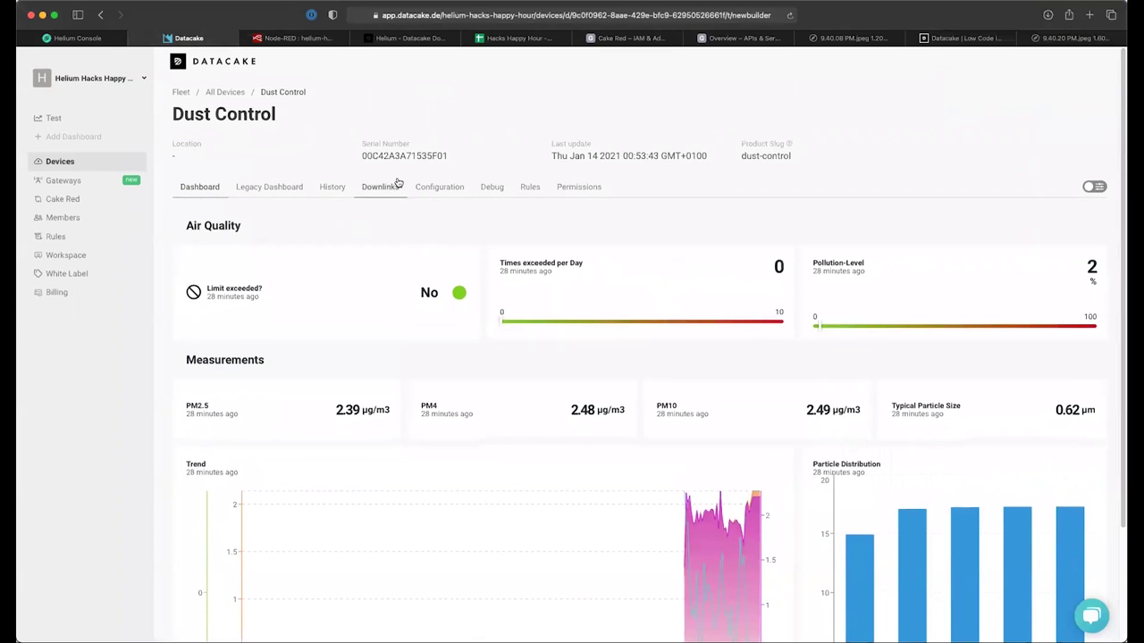
Step: Manually set the Location field's value to a point picked in central London on the map
{"action": "left_click", "coordinate": [450, 187]}
{"action": "scroll", "coordinate": [760, 366], "scroll_direction": "down", "scroll_amount": 6}
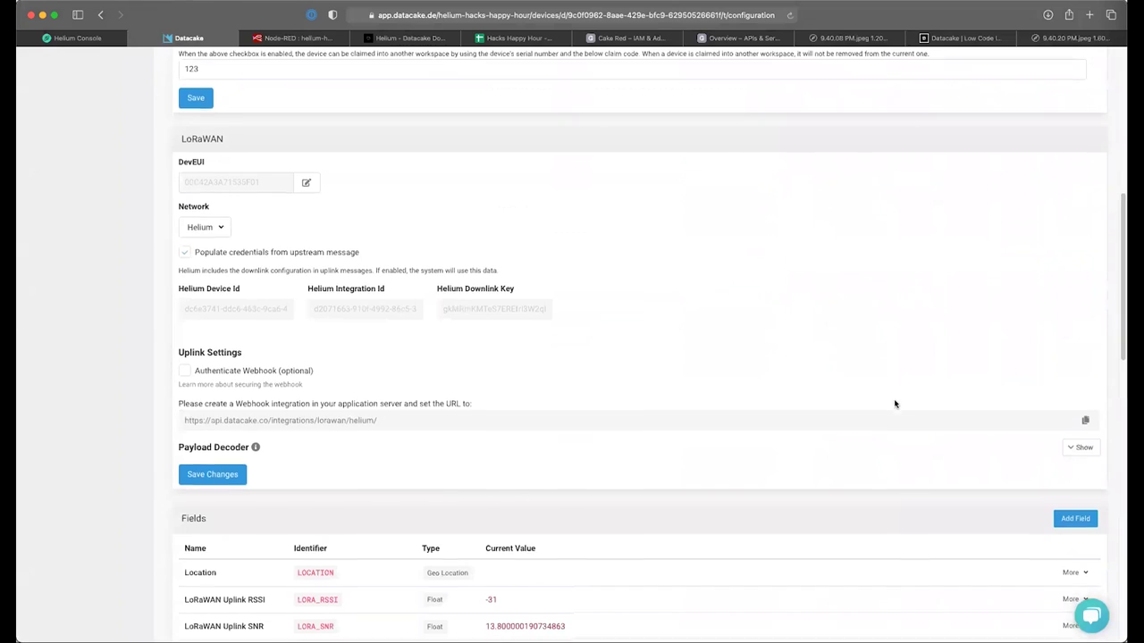
{"action": "scroll", "coordinate": [894, 404], "scroll_direction": "down", "scroll_amount": 2}
{"action": "left_click", "coordinate": [1081, 495]}
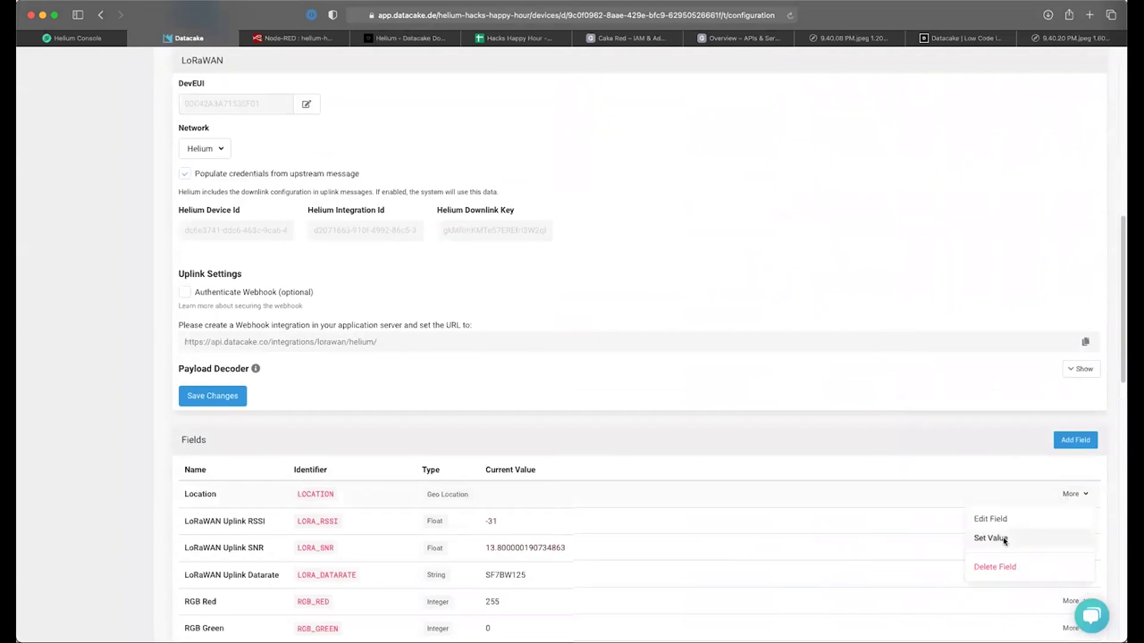
{"action": "left_click", "coordinate": [990, 538]}
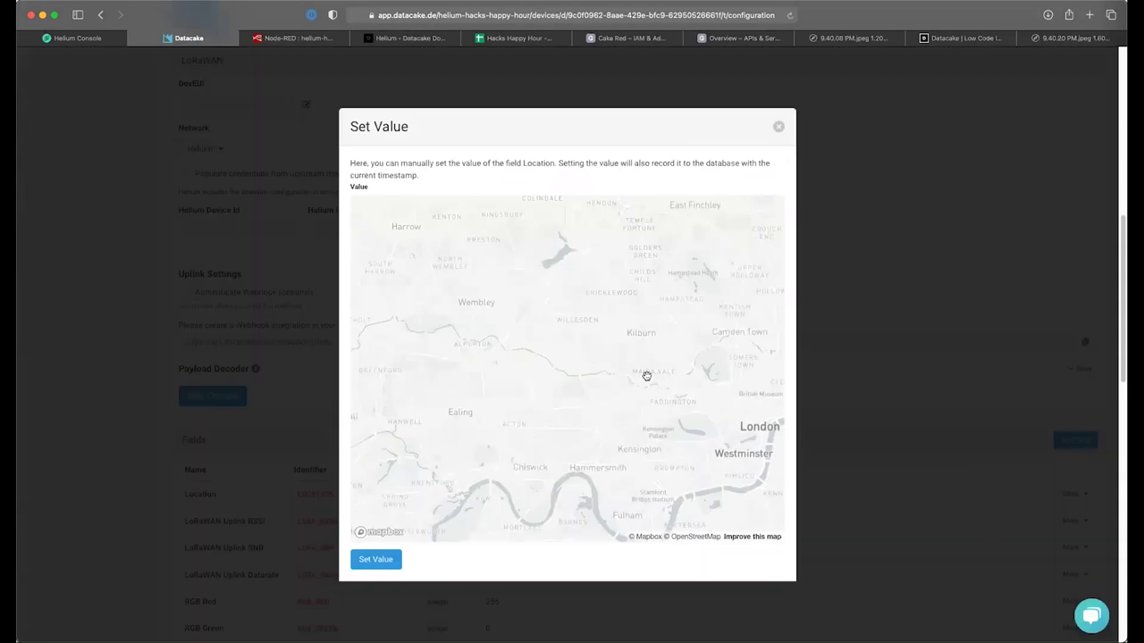
{"action": "left_click_drag", "start_coordinate": [714, 414], "coordinate": [562, 388]}
{"action": "left_click", "coordinate": [603, 383]}
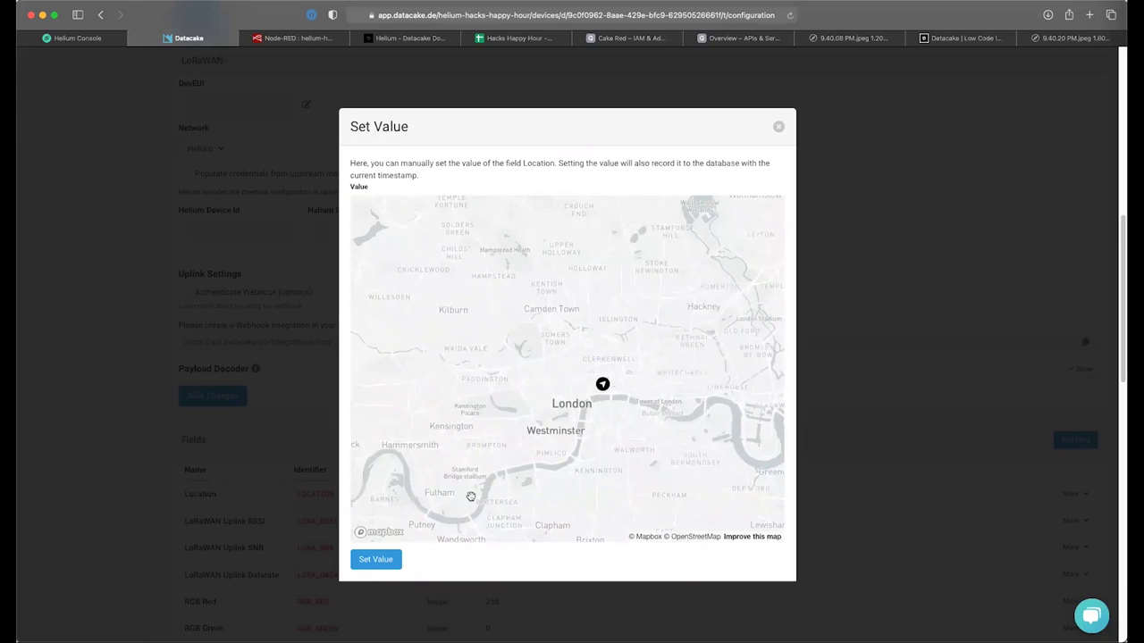
{"action": "left_click", "coordinate": [373, 562]}
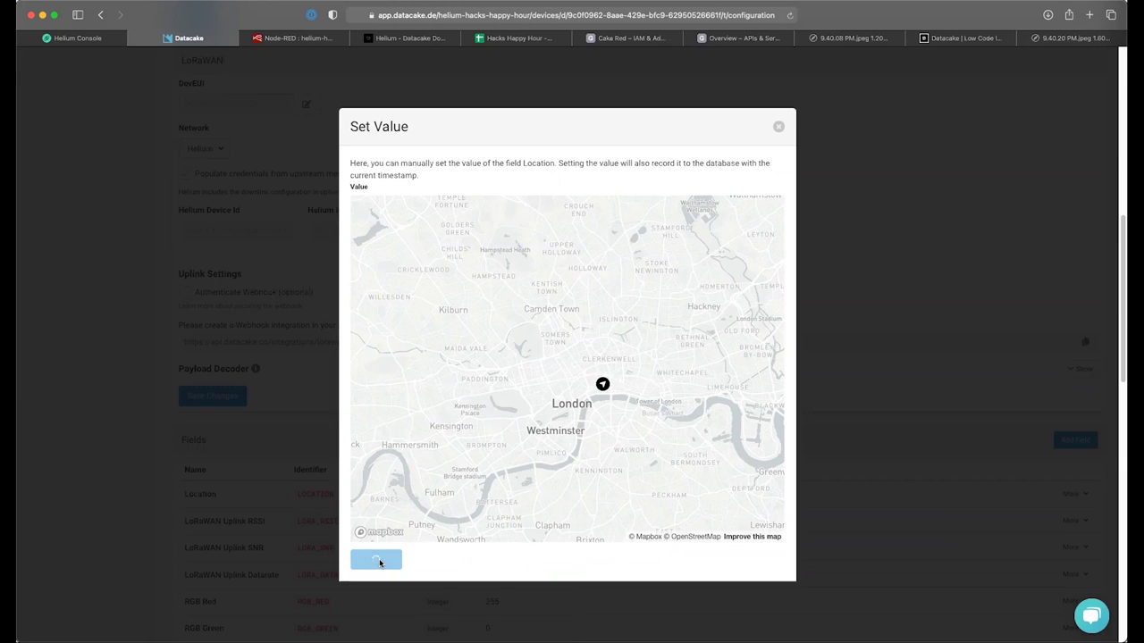
{"action": "scroll", "coordinate": [392, 413], "scroll_direction": "up", "scroll_amount": 3}
{"action": "scroll", "coordinate": [391, 412], "scroll_direction": "up", "scroll_amount": 10}
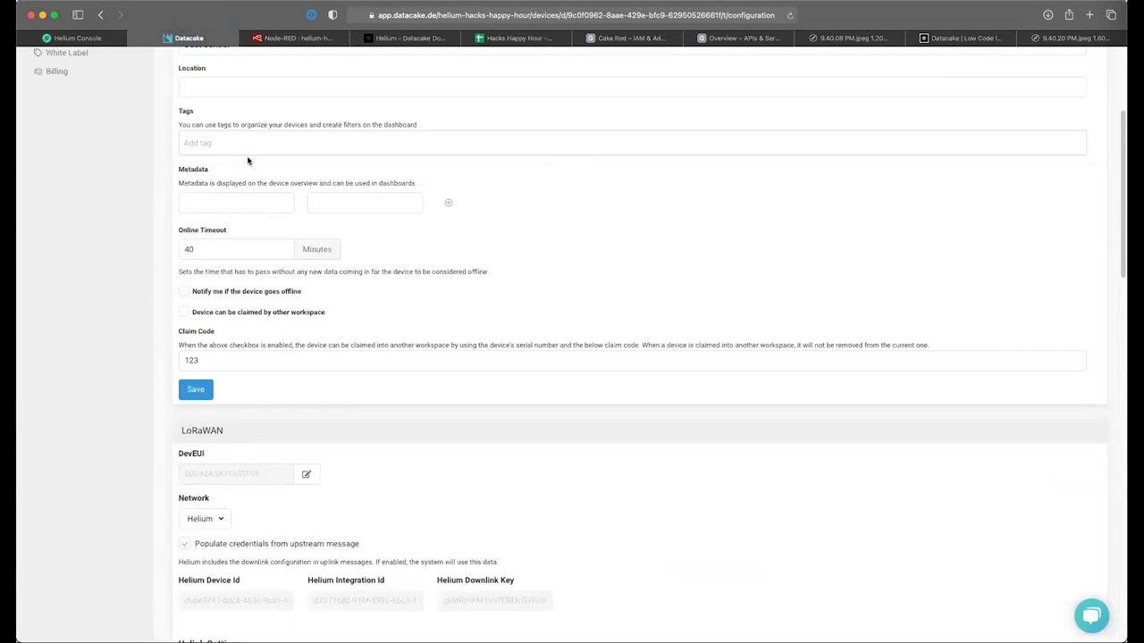
Step: Add a new map widget to the dashboard plotting the device's Location field
{"action": "left_click", "coordinate": [199, 187]}
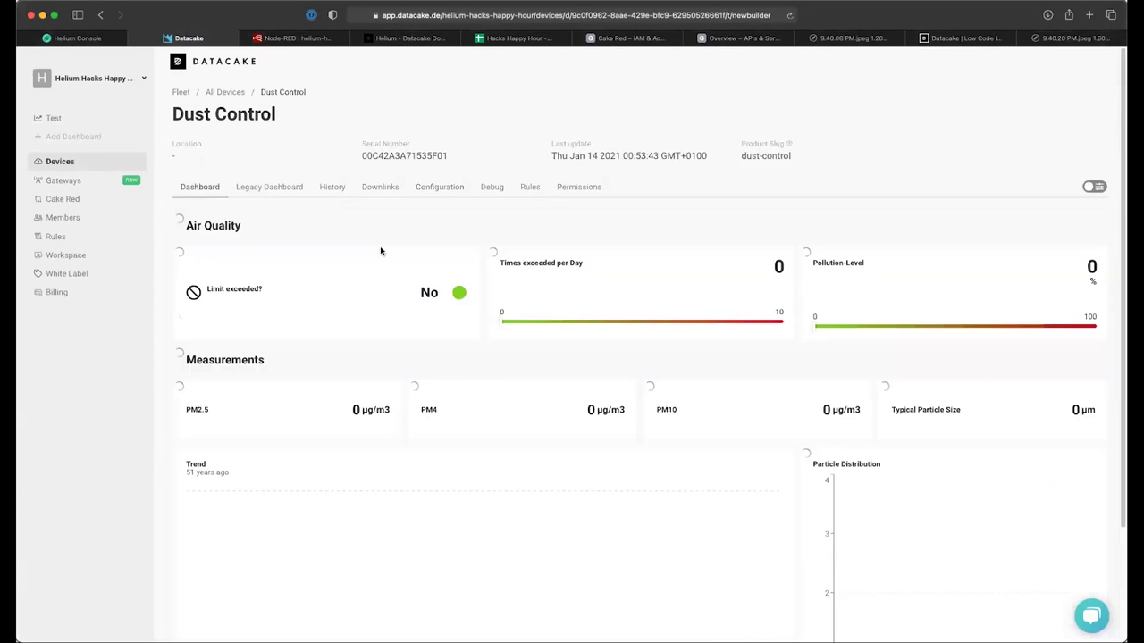
{"action": "left_click", "coordinate": [1091, 186]}
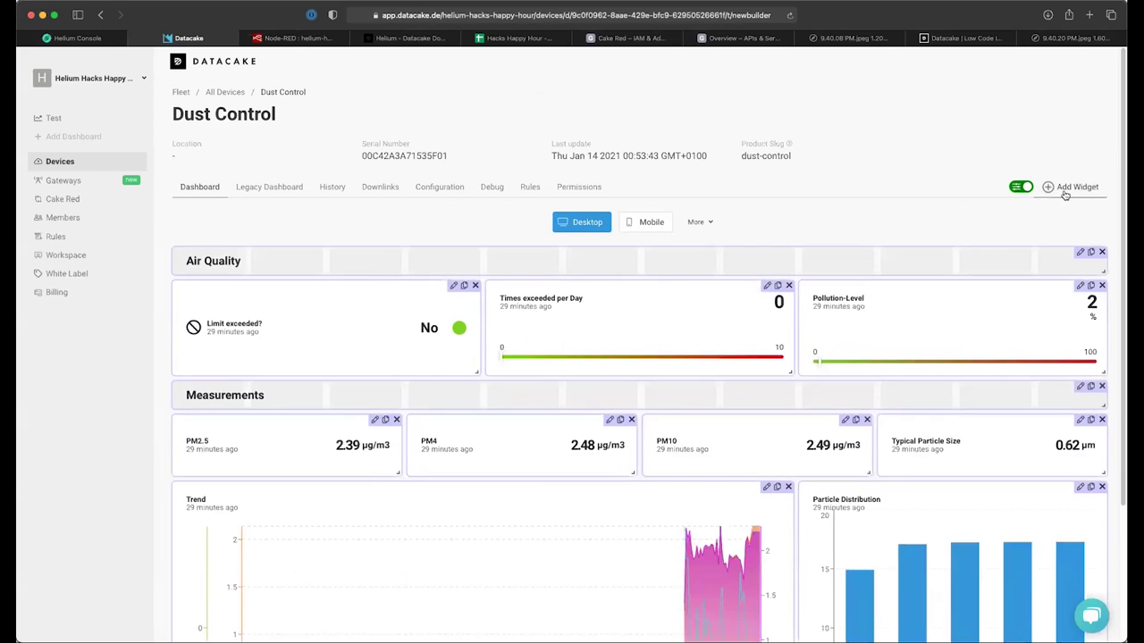
{"action": "left_click", "coordinate": [1069, 188]}
{"action": "left_click", "coordinate": [499, 312]}
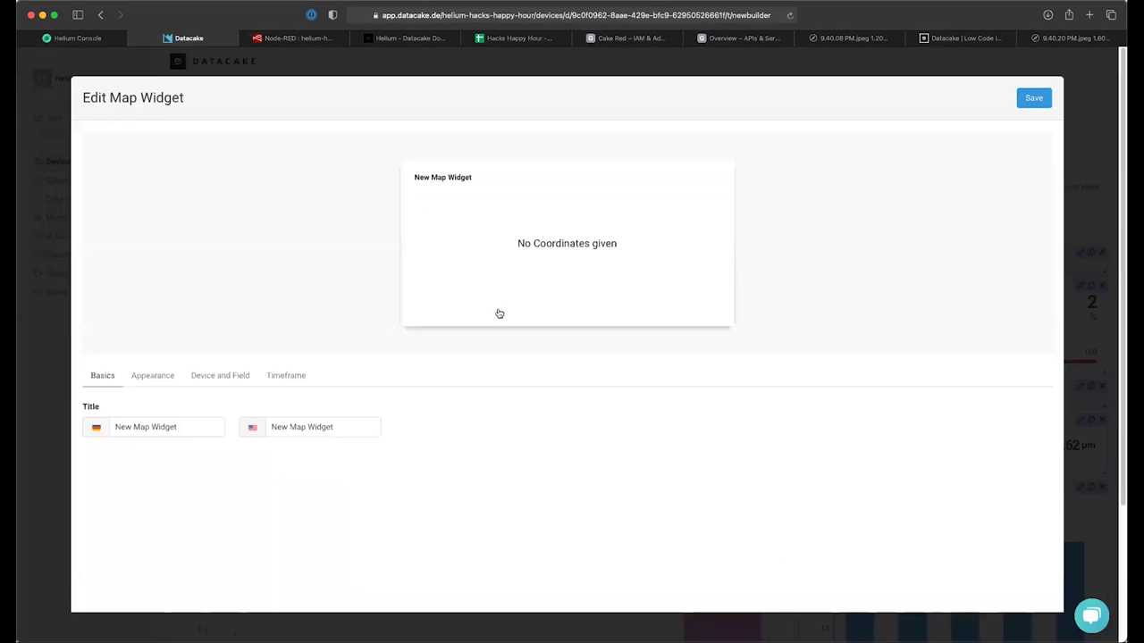
{"action": "left_click", "coordinate": [217, 375]}
{"action": "left_click", "coordinate": [112, 414]}
{"action": "left_click", "coordinate": [133, 428]}
{"action": "left_click", "coordinate": [108, 452]}
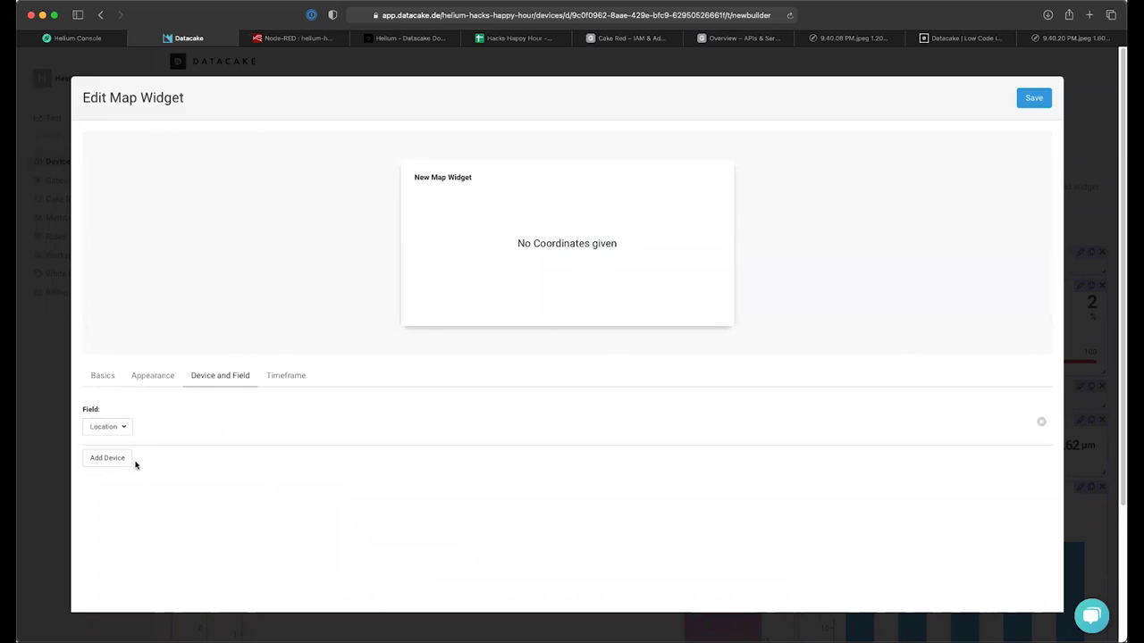
Step: Try the Outdoor and Satellite map styles, settling on the Dark style
{"action": "left_click", "coordinate": [145, 377]}
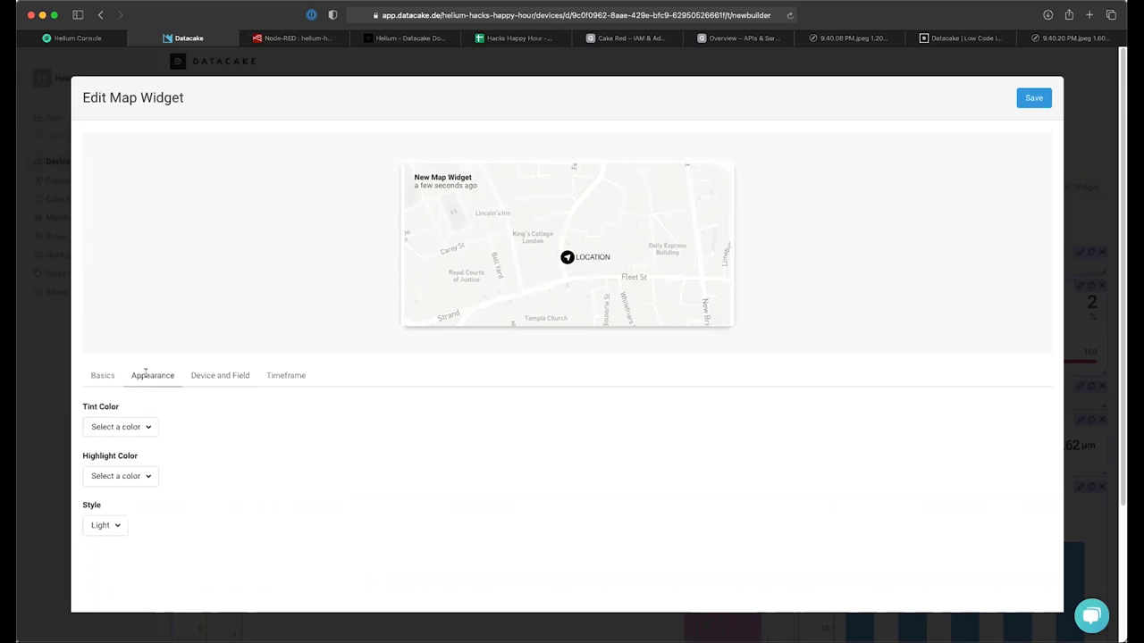
{"action": "left_click", "coordinate": [106, 523]}
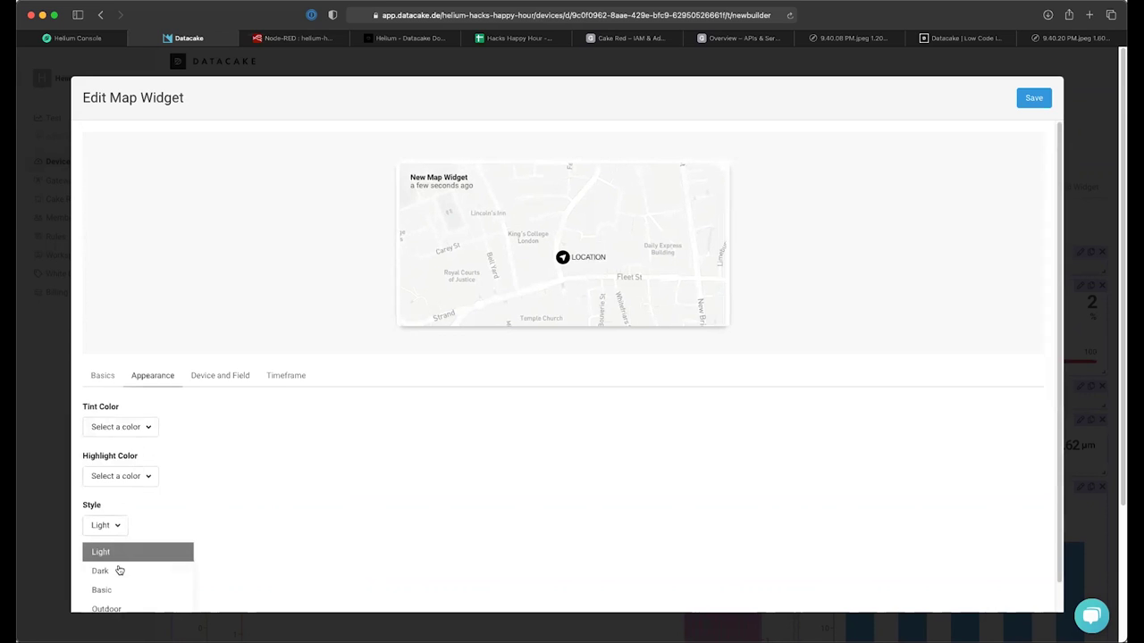
{"action": "scroll", "coordinate": [178, 552], "scroll_direction": "down", "scroll_amount": 1}
{"action": "left_click", "coordinate": [157, 578]}
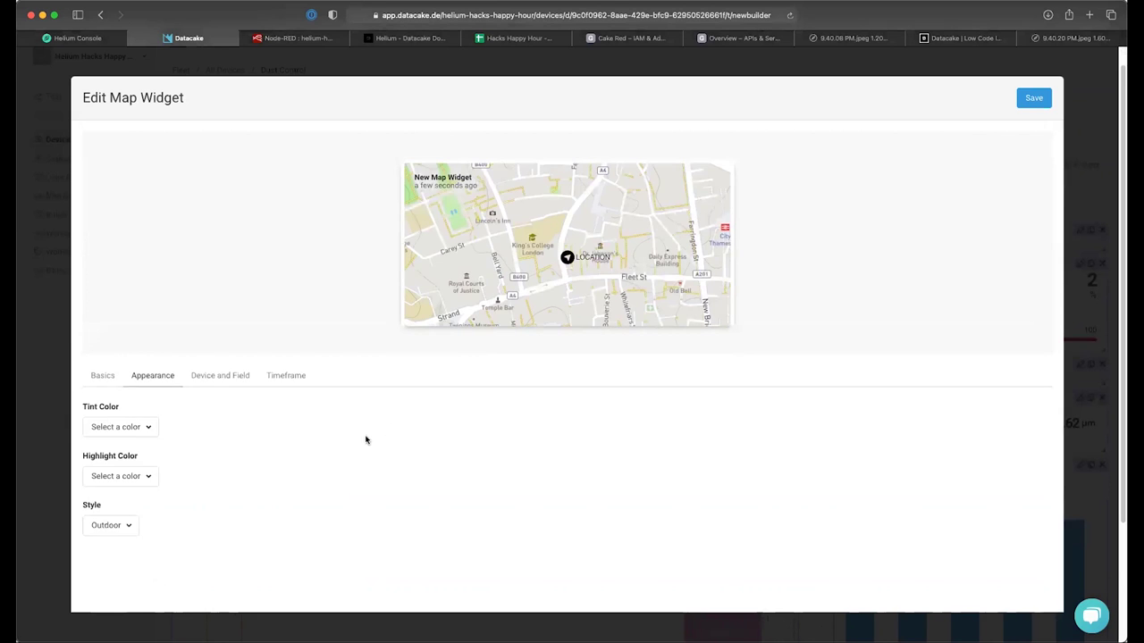
{"action": "left_click", "coordinate": [109, 525]}
{"action": "scroll", "coordinate": [121, 590], "scroll_direction": "down", "scroll_amount": 1}
{"action": "scroll", "coordinate": [122, 597], "scroll_direction": "down", "scroll_amount": 1}
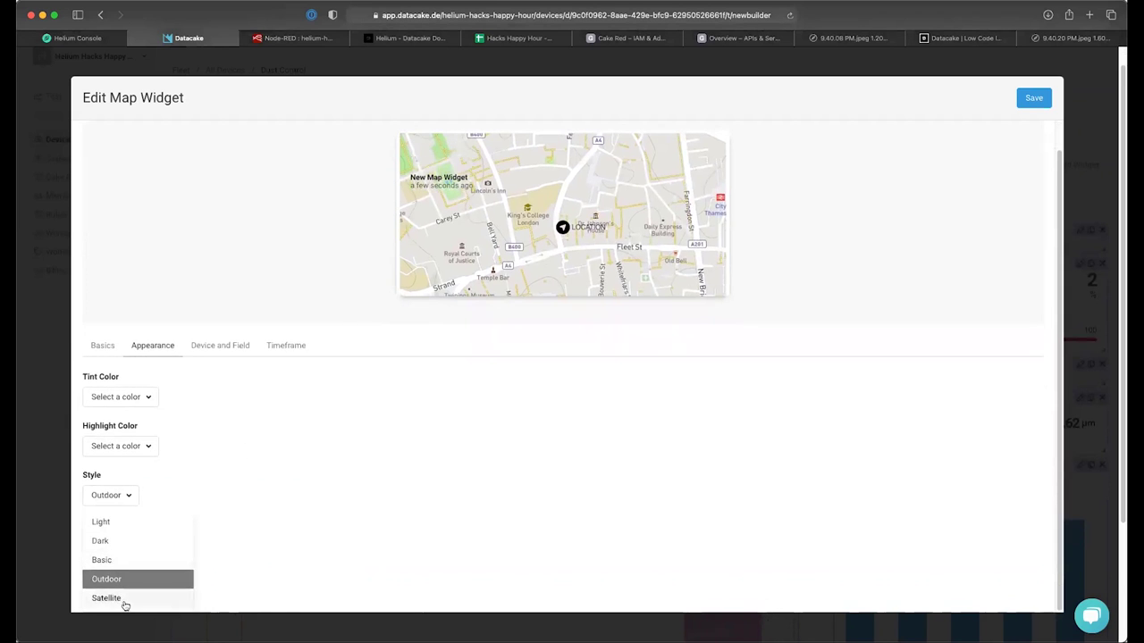
{"action": "left_click", "coordinate": [123, 599]}
{"action": "left_click", "coordinate": [111, 528]}
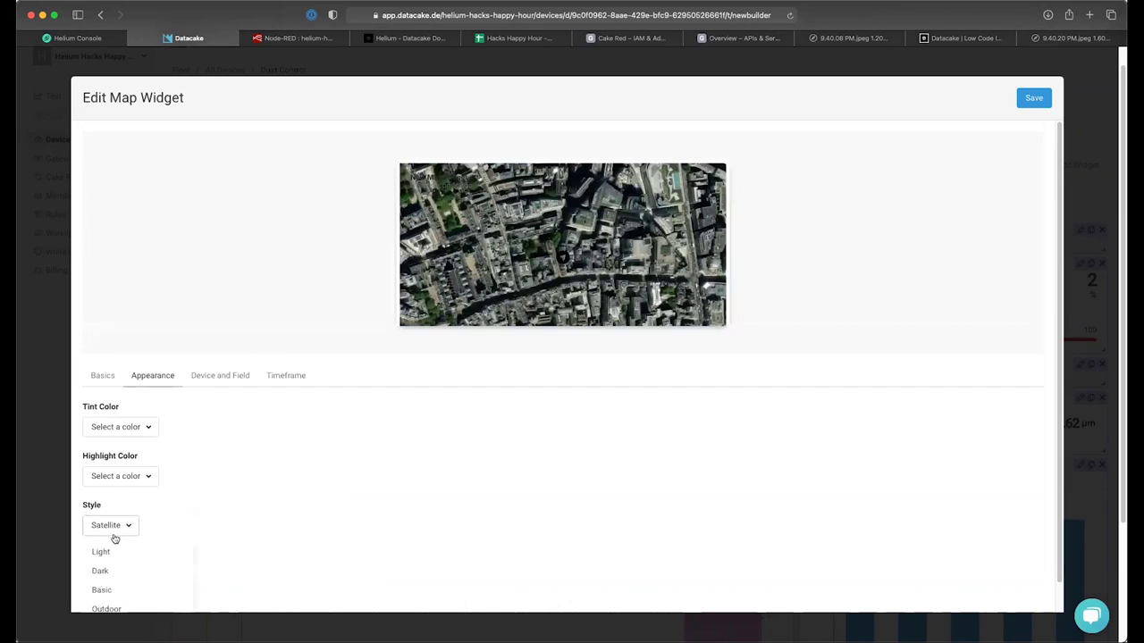
{"action": "left_click", "coordinate": [105, 571]}
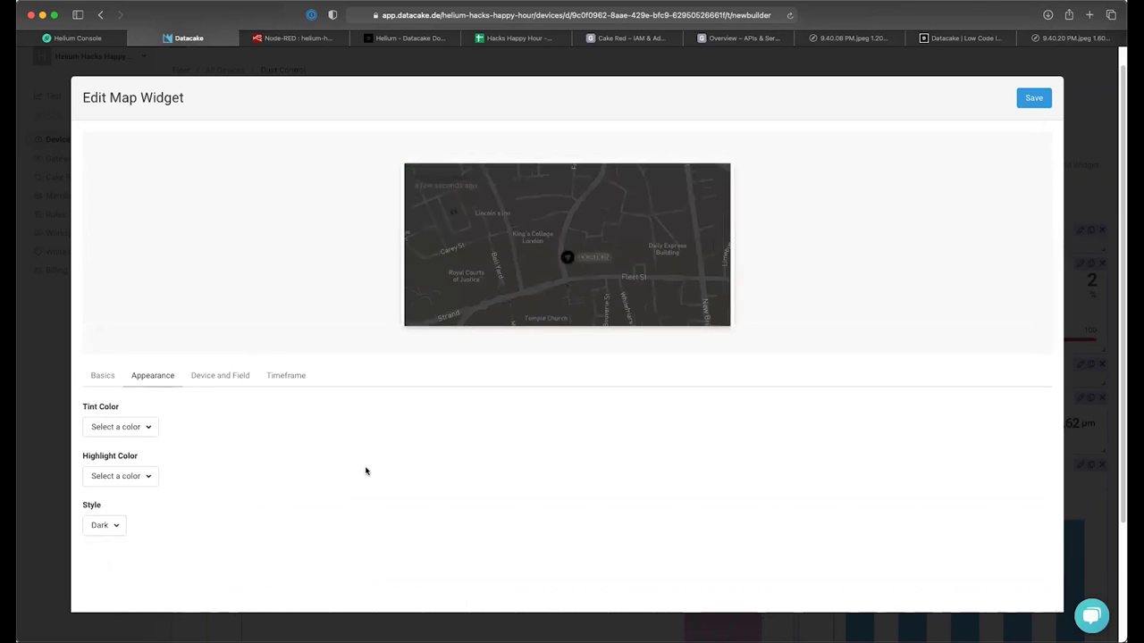
{"action": "left_click_drag", "start_coordinate": [535, 262], "coordinate": [488, 268]}
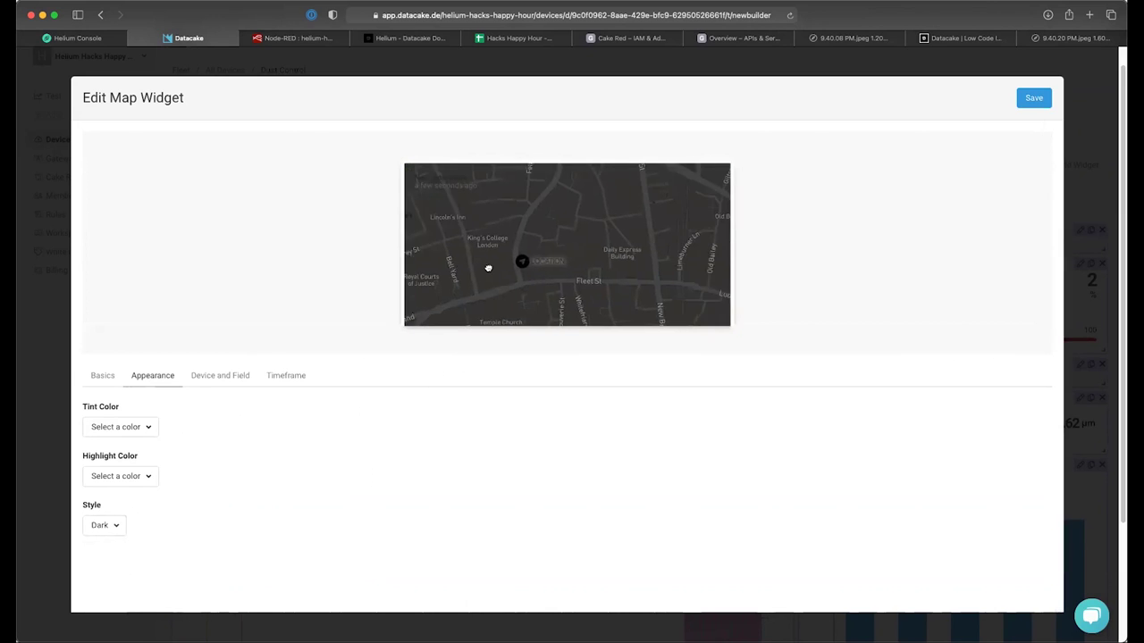
Step: Enable showing historical data with the Today timeframe and save the widget
{"action": "left_click", "coordinate": [287, 384]}
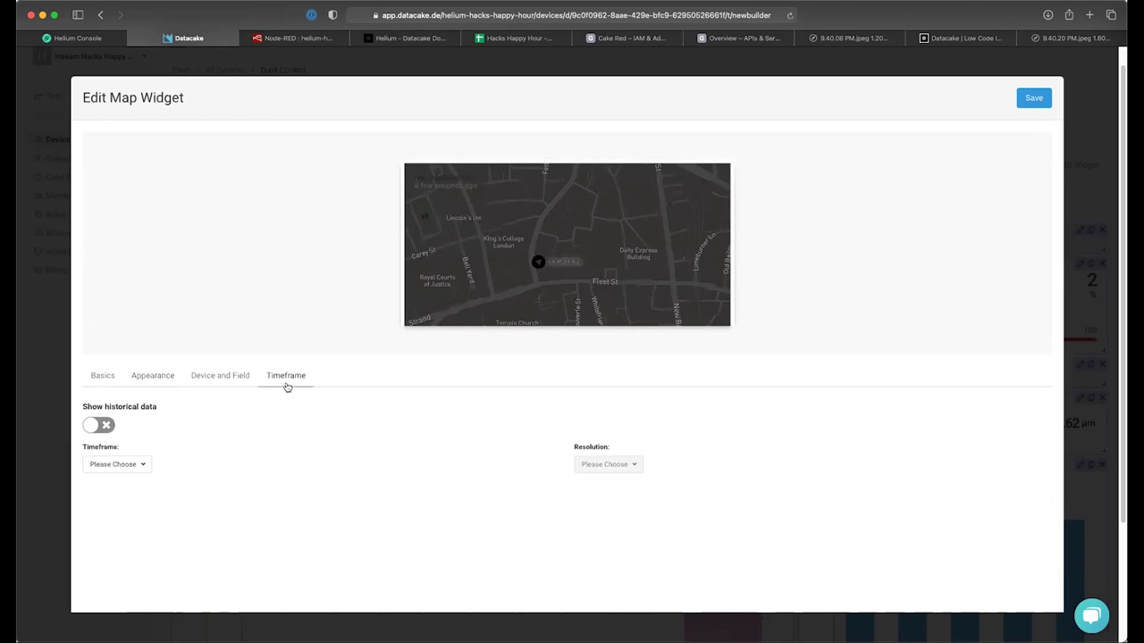
{"action": "left_click", "coordinate": [108, 428]}
{"action": "left_click", "coordinate": [136, 465]}
{"action": "left_click", "coordinate": [137, 507]}
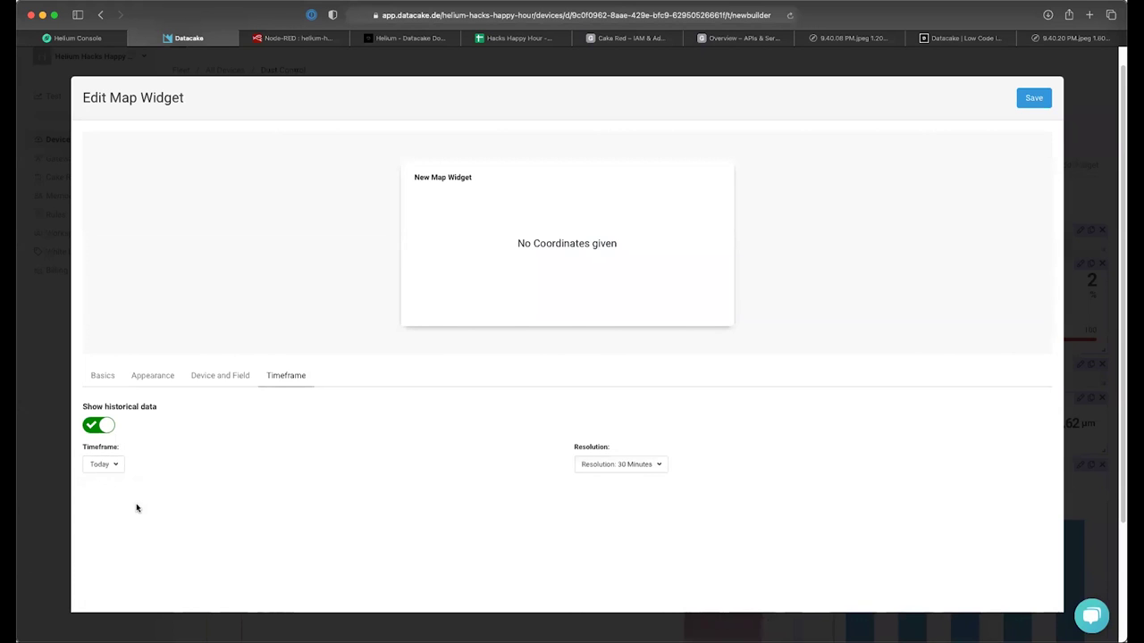
{"action": "left_click", "coordinate": [1037, 98]}
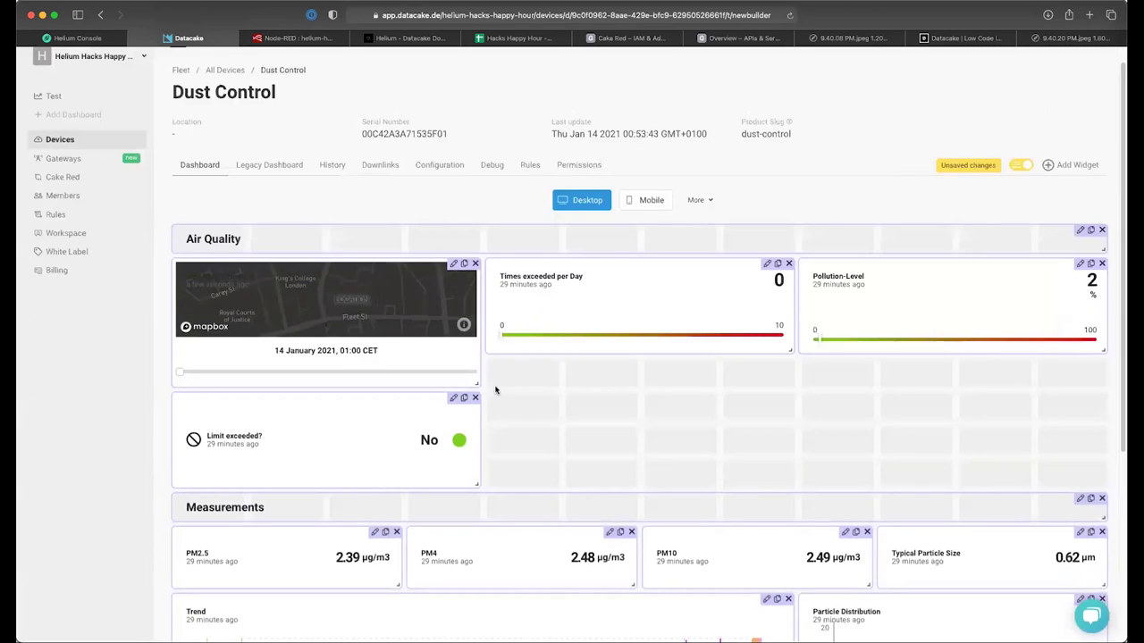
Step: Move the map widget above Air Quality, widen it, and toggle edit mode off and back on
{"action": "left_click_drag", "start_coordinate": [397, 358], "coordinate": [402, 294]}
{"action": "left_click_drag", "start_coordinate": [483, 354], "coordinate": [548, 410]}
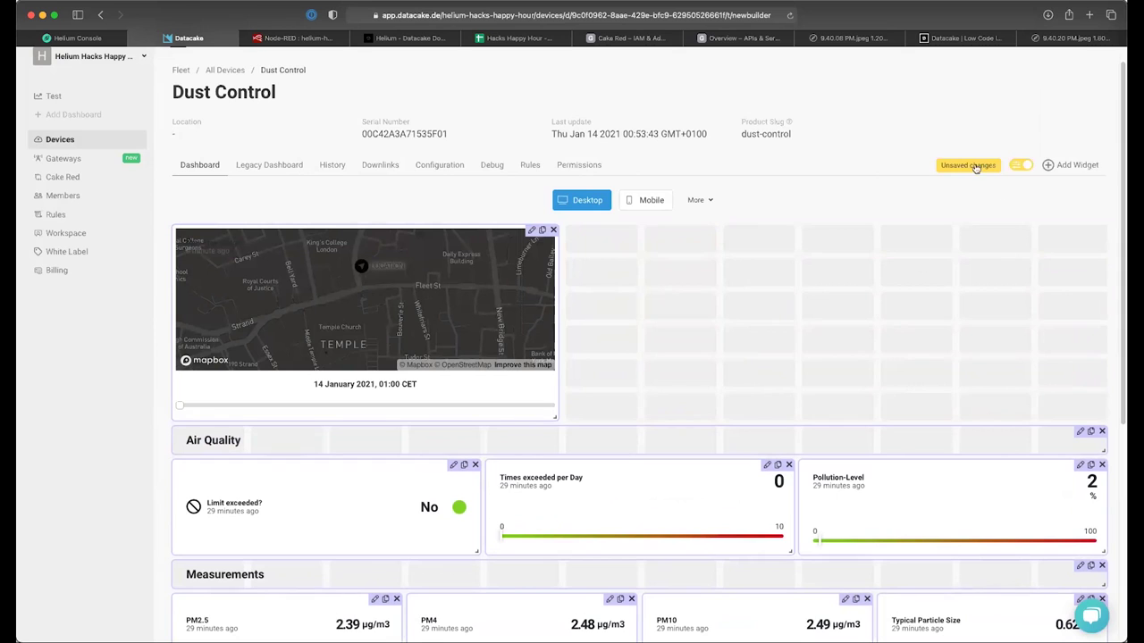
{"action": "left_click", "coordinate": [1019, 166]}
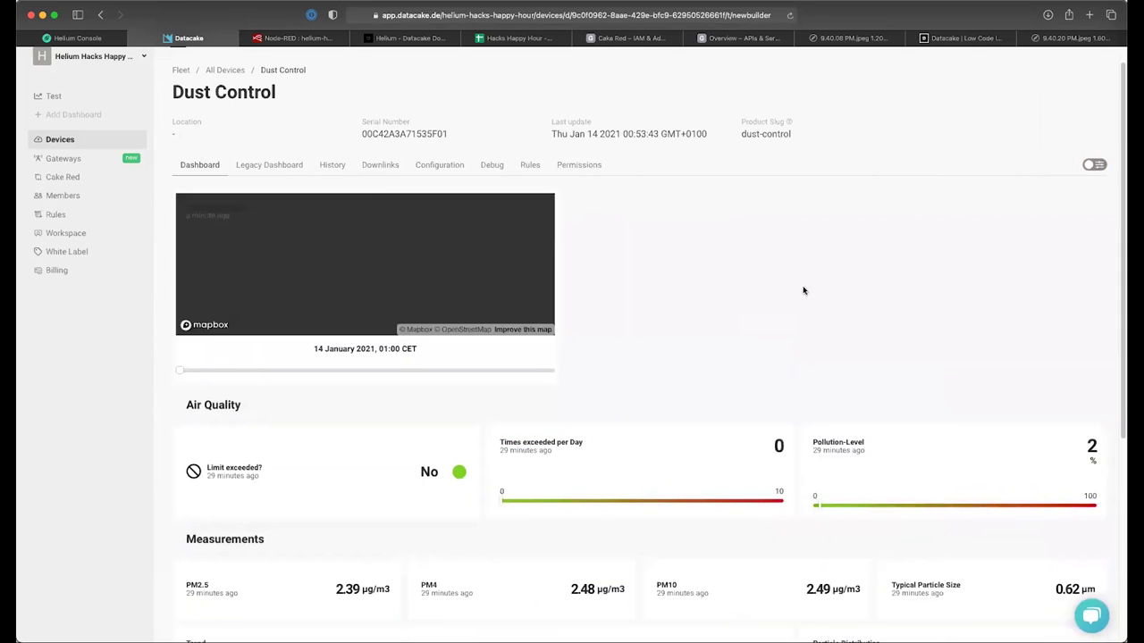
{"action": "left_click", "coordinate": [1089, 167]}
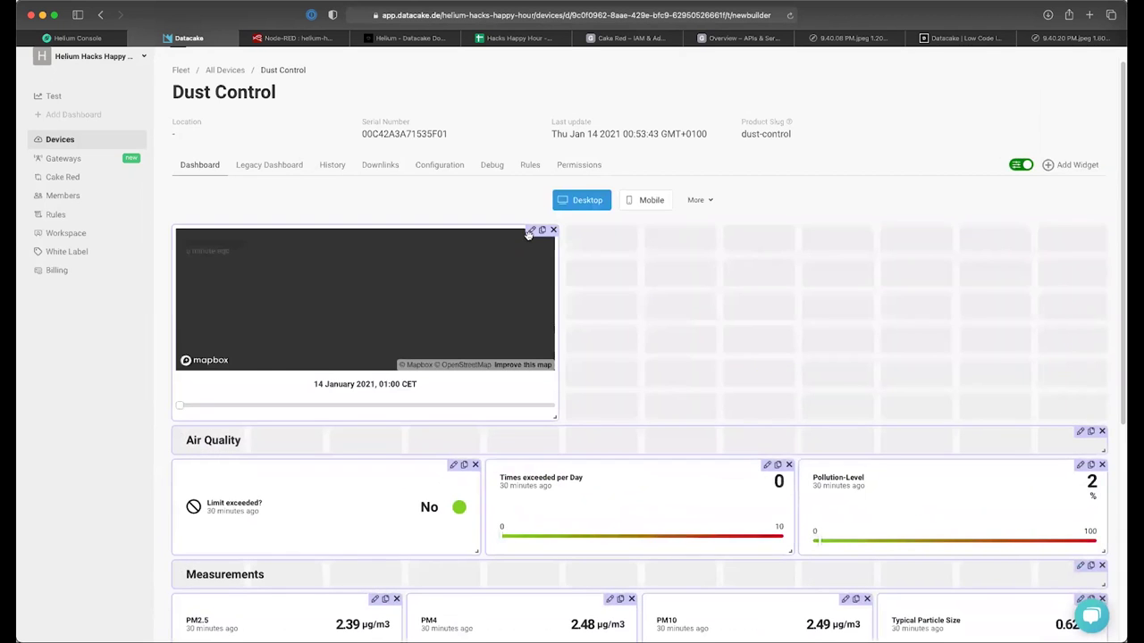
Step: Change the map widget's Appearance style to Light and save it
{"action": "left_click", "coordinate": [532, 232]}
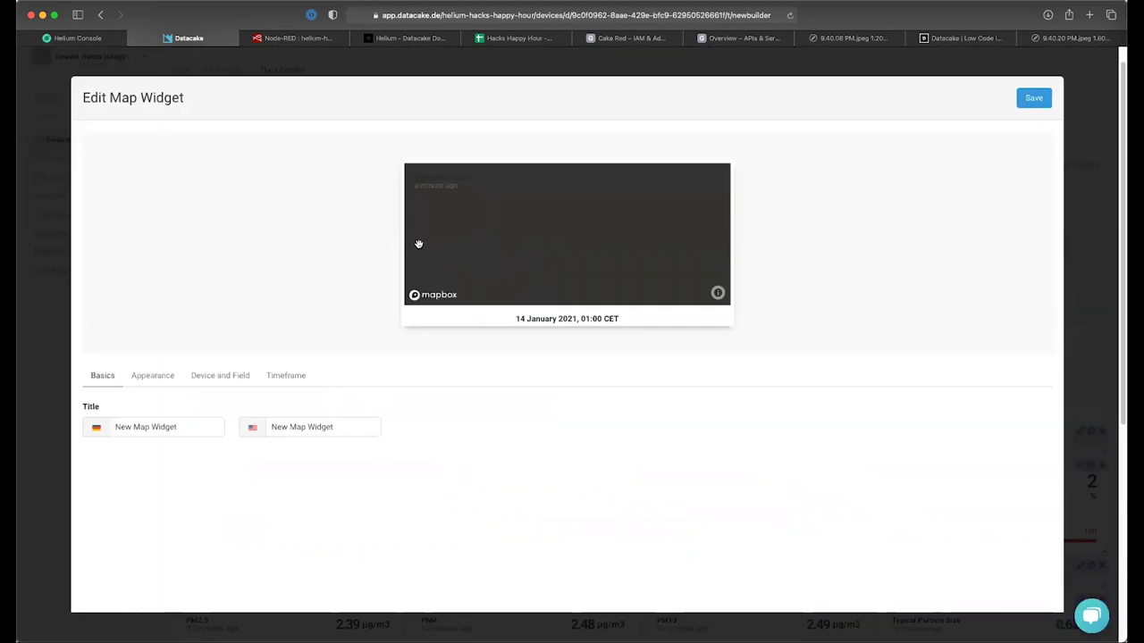
{"action": "left_click", "coordinate": [147, 375]}
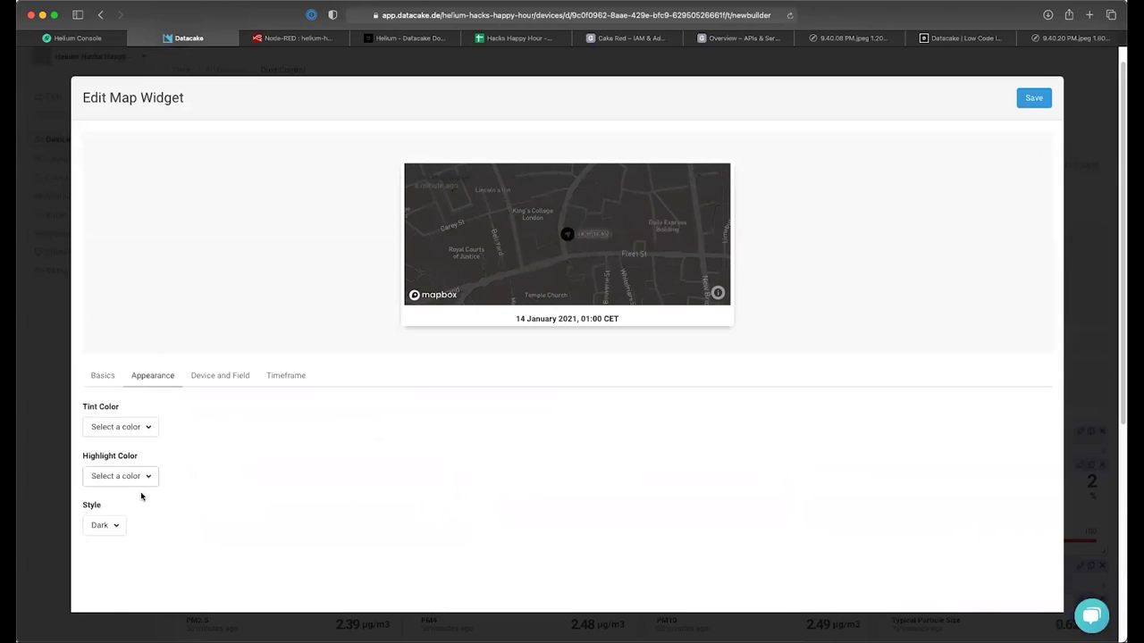
{"action": "left_click", "coordinate": [105, 527]}
{"action": "left_click", "coordinate": [105, 547]}
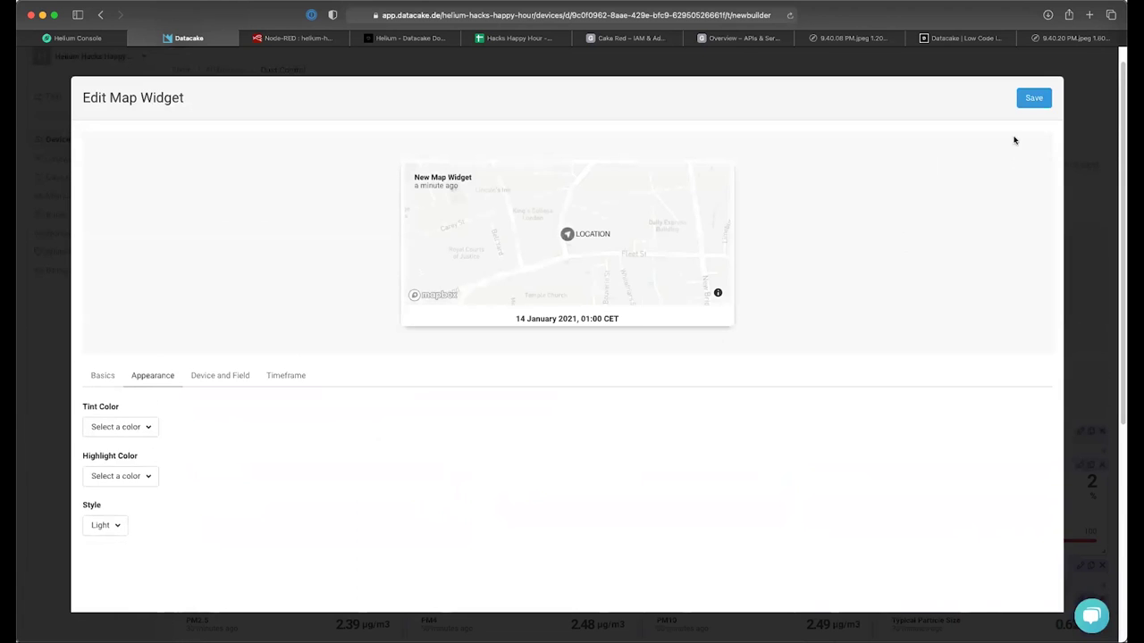
{"action": "left_click", "coordinate": [1033, 100]}
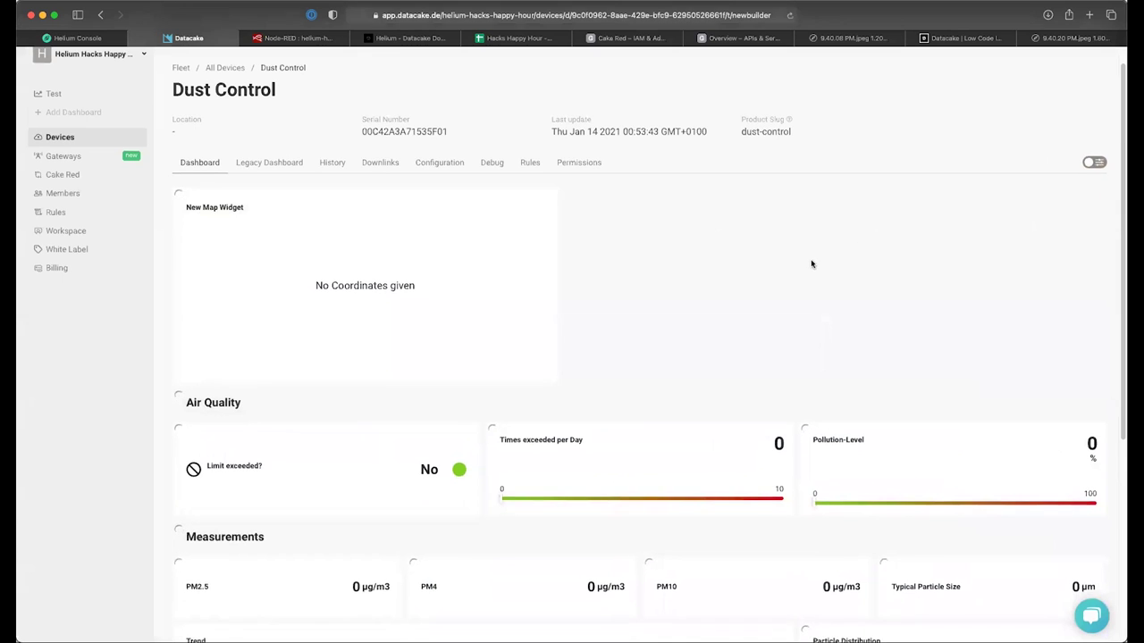
{"action": "scroll", "coordinate": [809, 262], "scroll_direction": "down", "scroll_amount": 1}
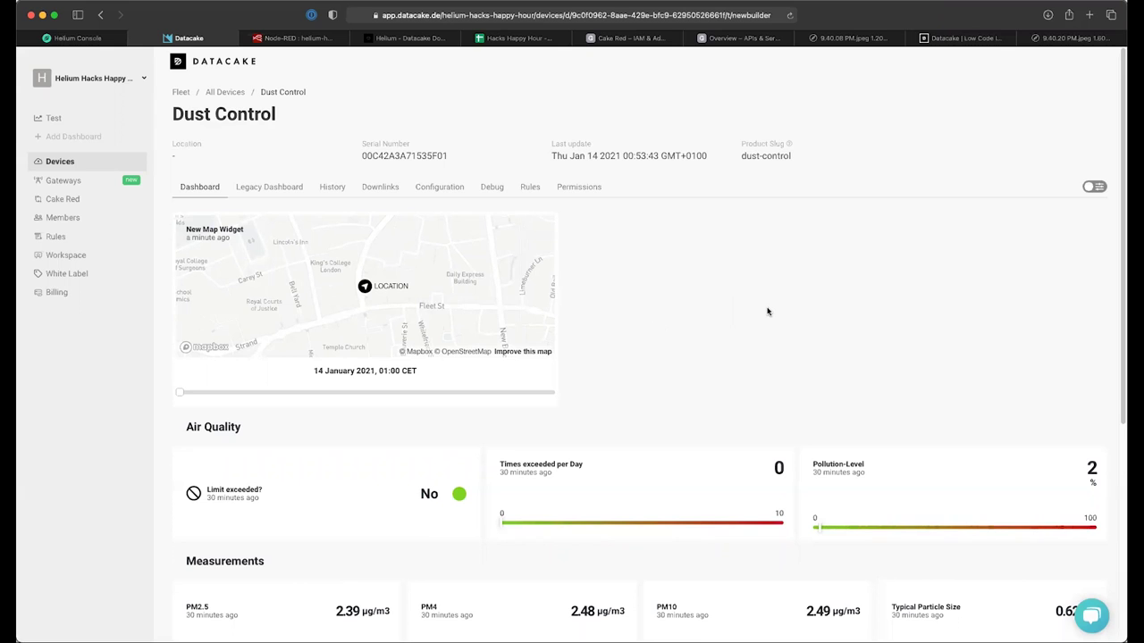
{"action": "scroll", "coordinate": [778, 317], "scroll_direction": "down", "scroll_amount": 5}
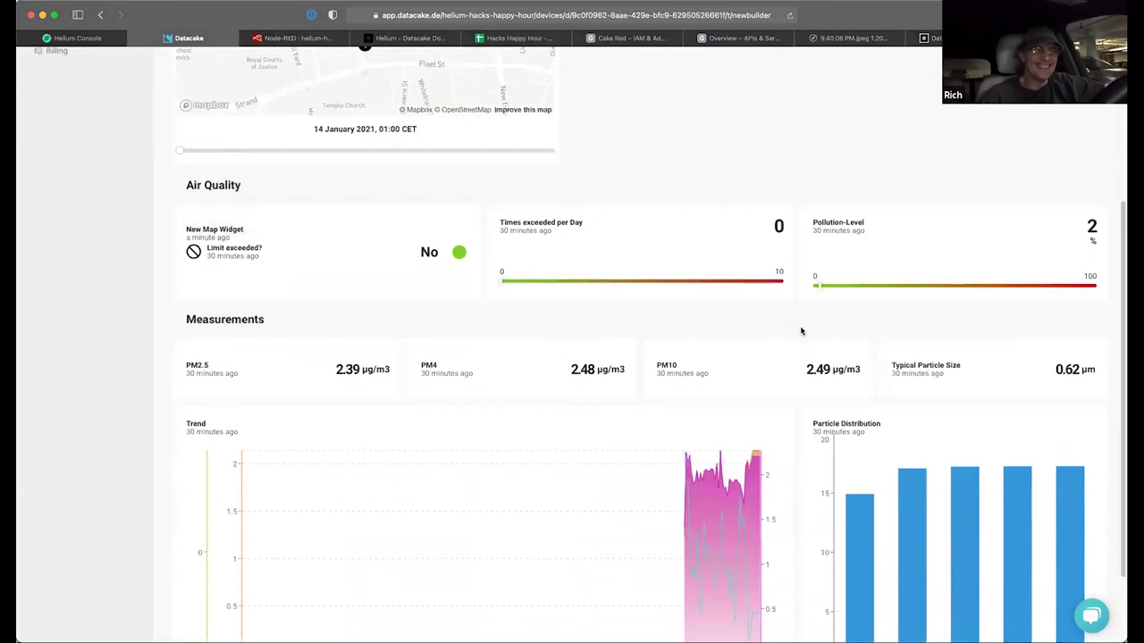
{"action": "scroll", "coordinate": [800, 332], "scroll_direction": "down", "scroll_amount": 2}
{"action": "scroll", "coordinate": [795, 332], "scroll_direction": "up", "scroll_amount": 7}
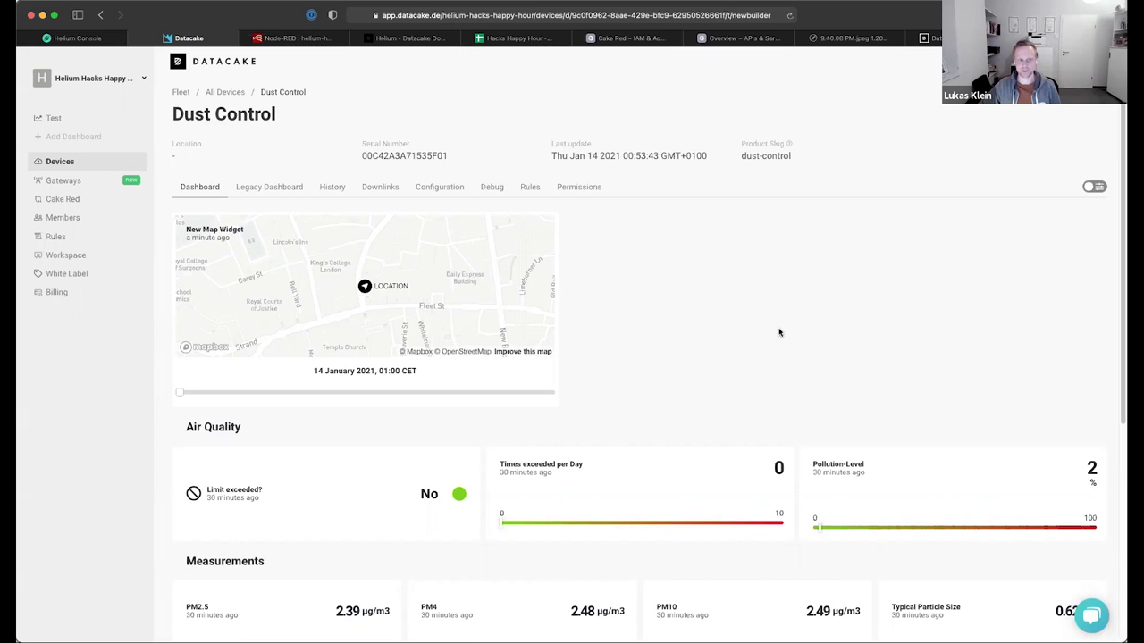
{"action": "left_click", "coordinate": [1088, 616]}
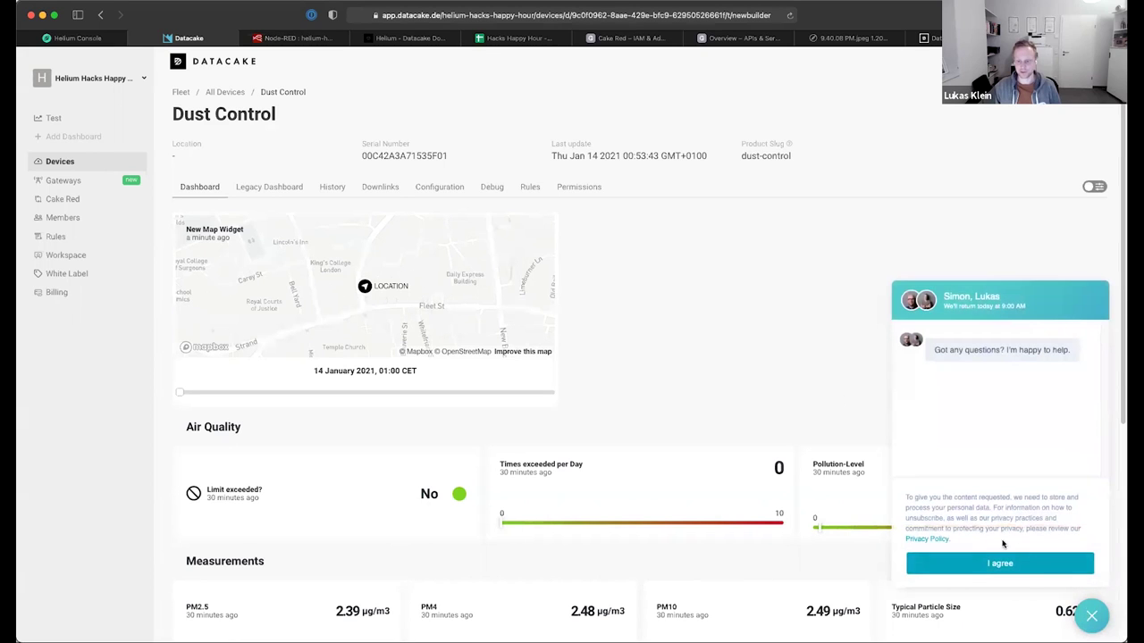
{"action": "left_click", "coordinate": [964, 564]}
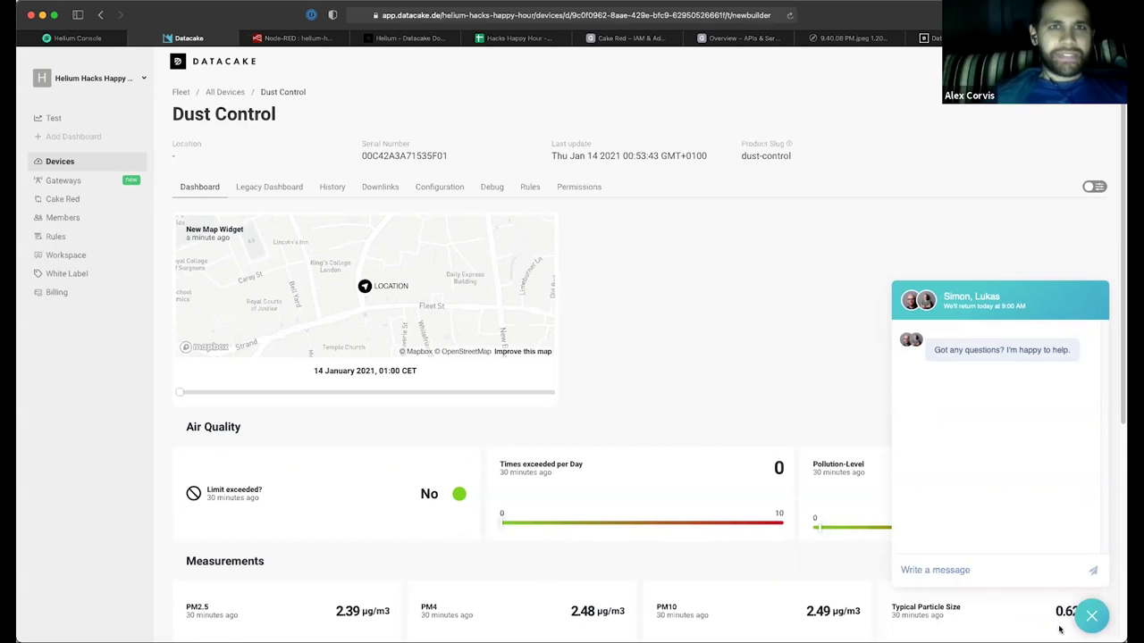
{"action": "left_click", "coordinate": [794, 373]}
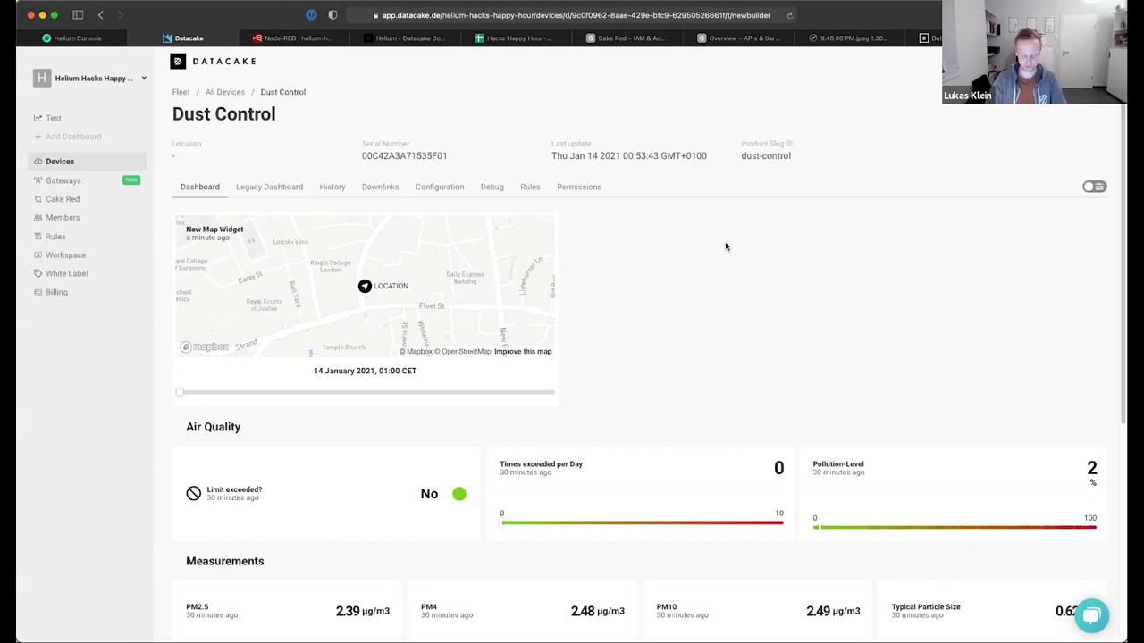
Step: Search Google for '1 eur in usd' in a new tab and show the five-year chart
{"action": "key", "text": "super+t"}
{"action": "type", "text": "1"}
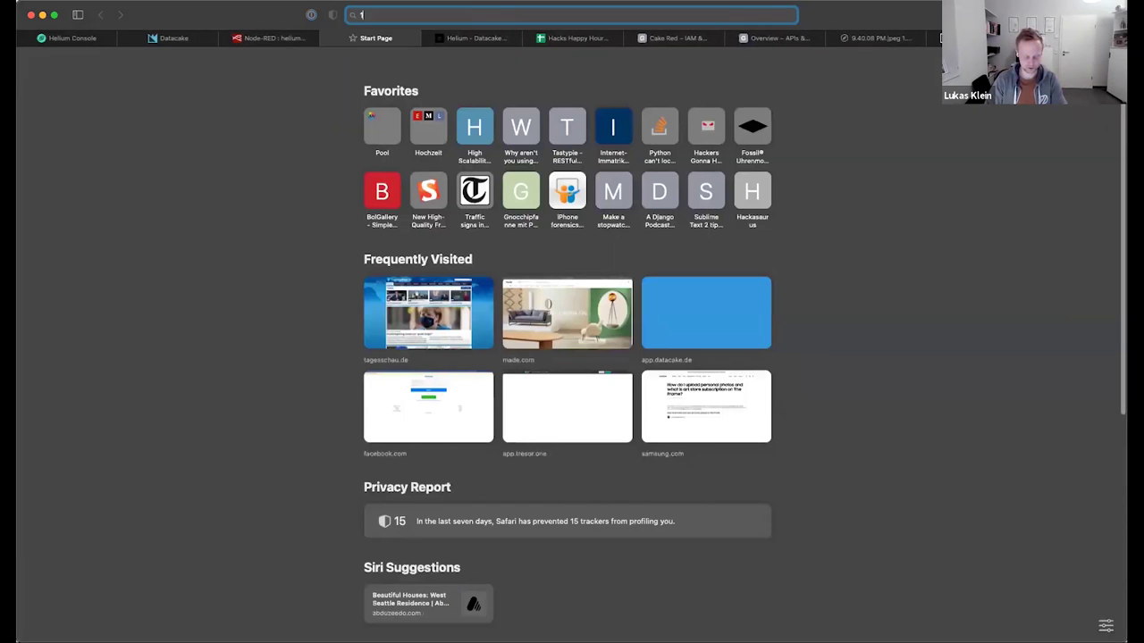
{"action": "type", "text": " eur in usd"}
{"action": "key", "text": "Return"}
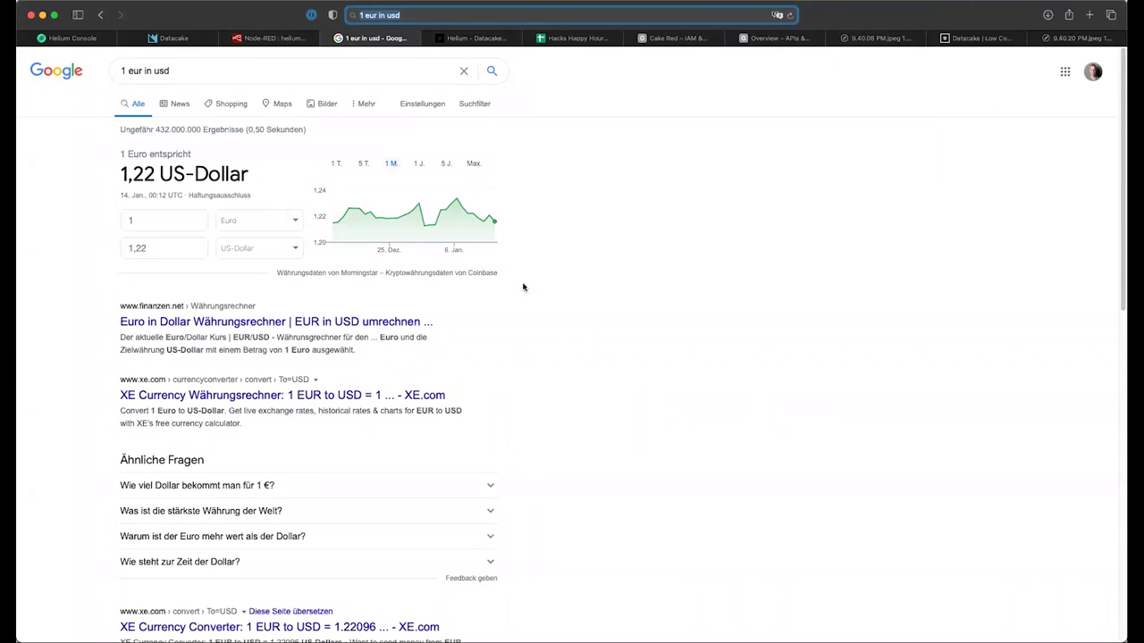
{"action": "left_click", "coordinate": [604, 288]}
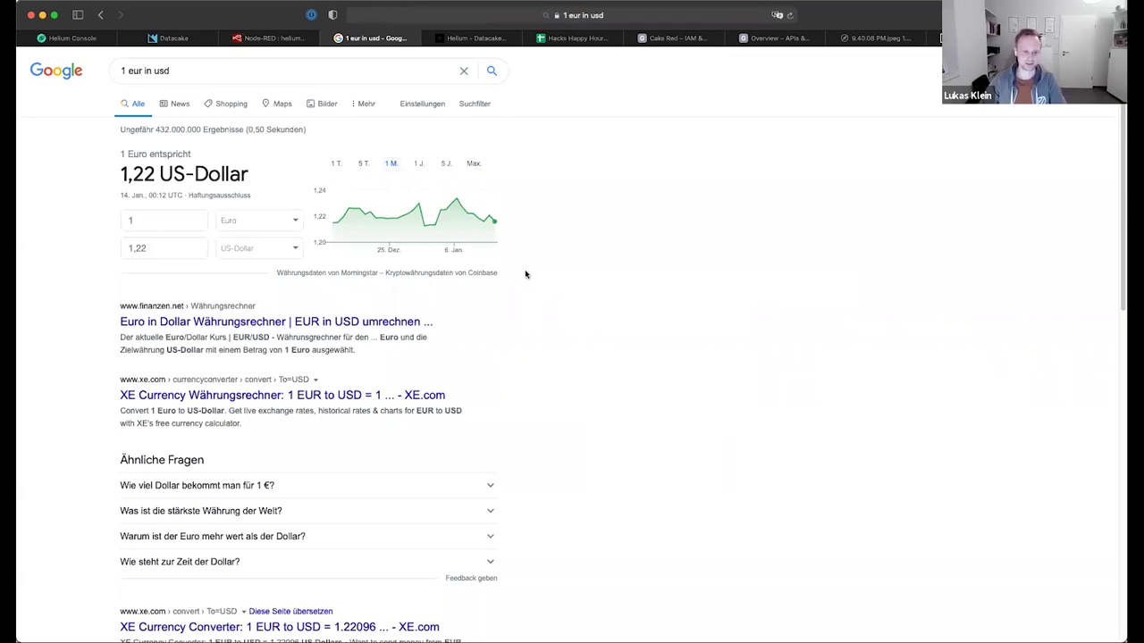
{"action": "left_click", "coordinate": [447, 164]}
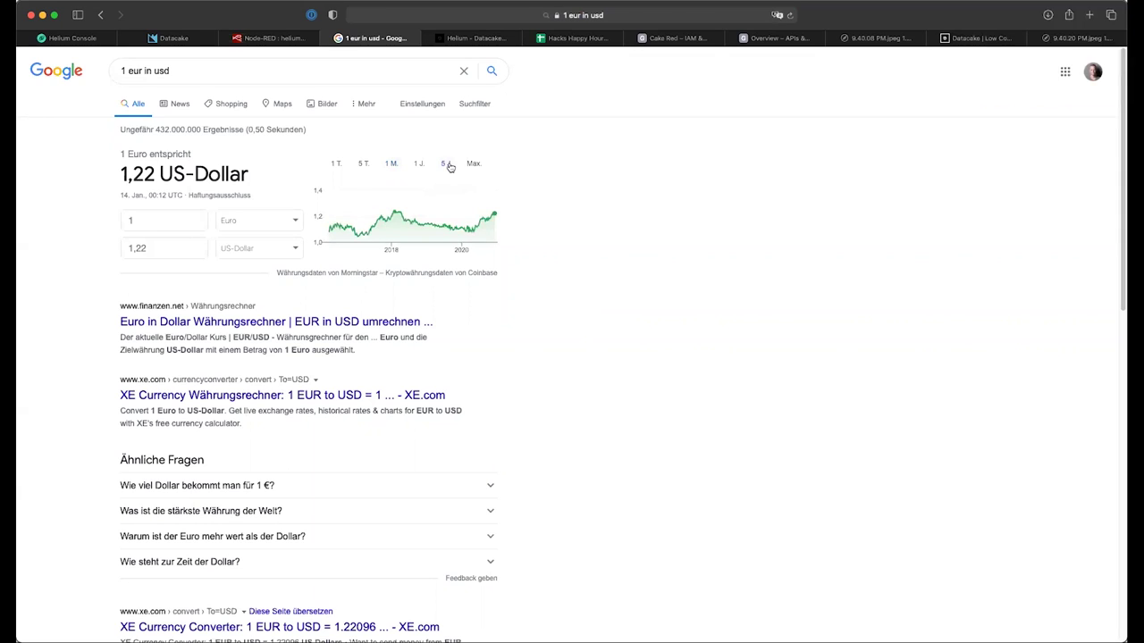
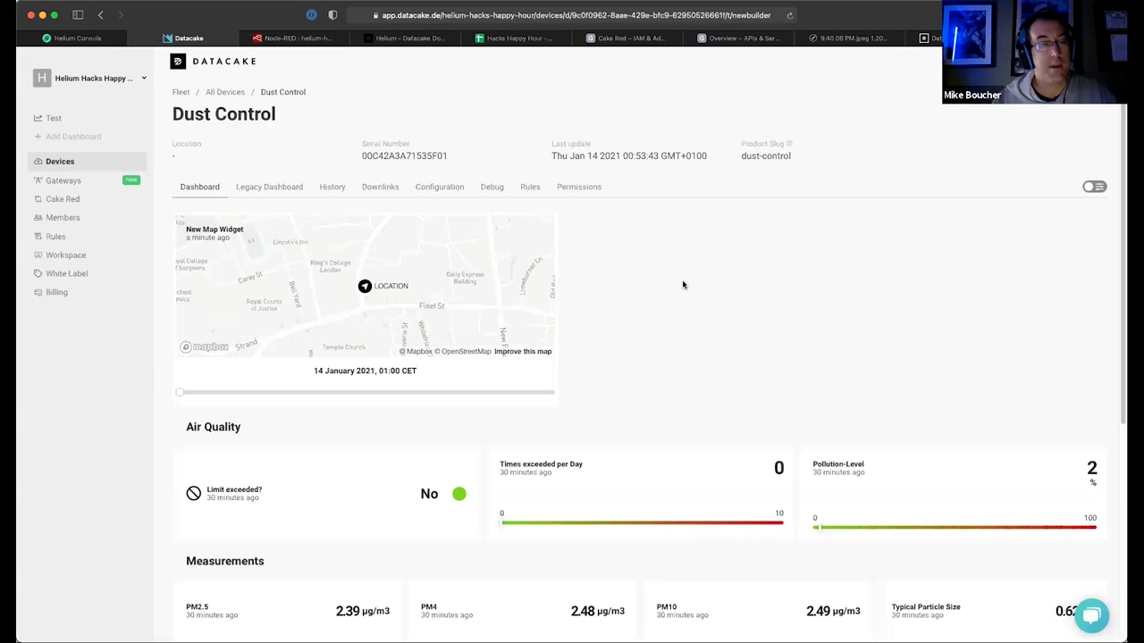
{"action": "scroll", "coordinate": [684, 286], "scroll_direction": "down", "scroll_amount": 2}
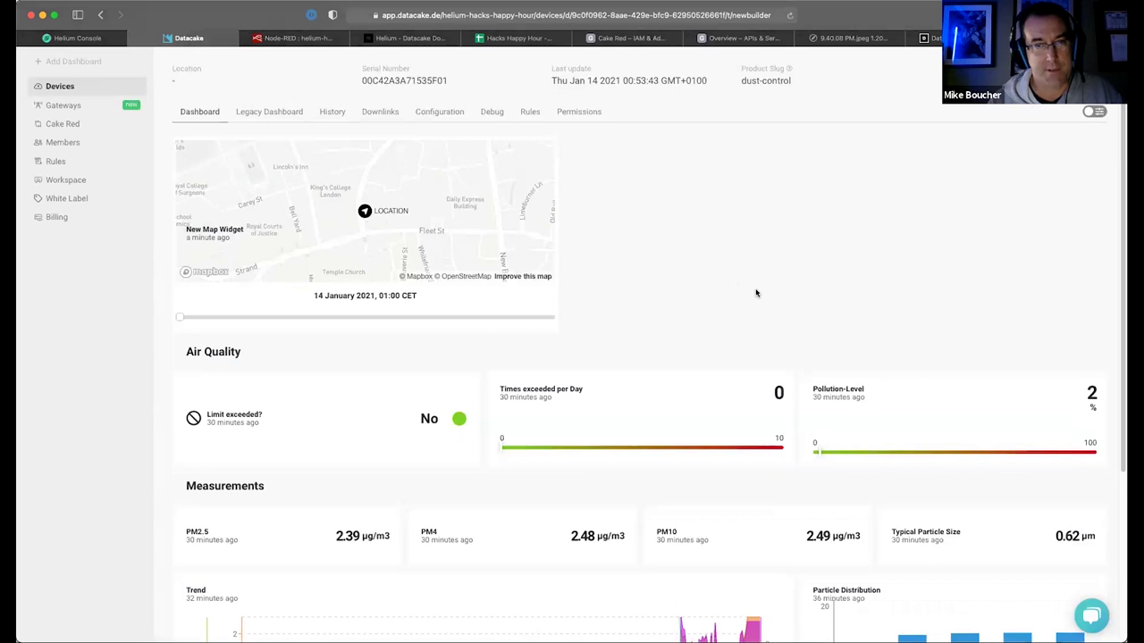
{"action": "scroll", "coordinate": [756, 293], "scroll_direction": "up", "scroll_amount": 2}
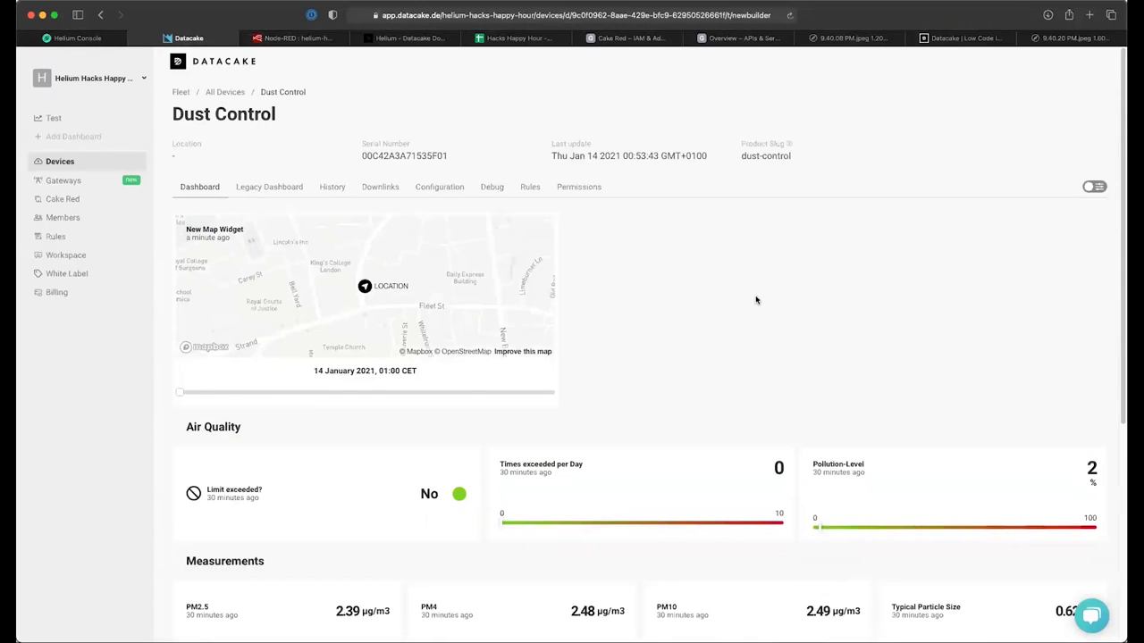
{"action": "scroll", "coordinate": [755, 298], "scroll_direction": "down", "scroll_amount": 1}
{"action": "scroll", "coordinate": [756, 300], "scroll_direction": "up", "scroll_amount": 1}
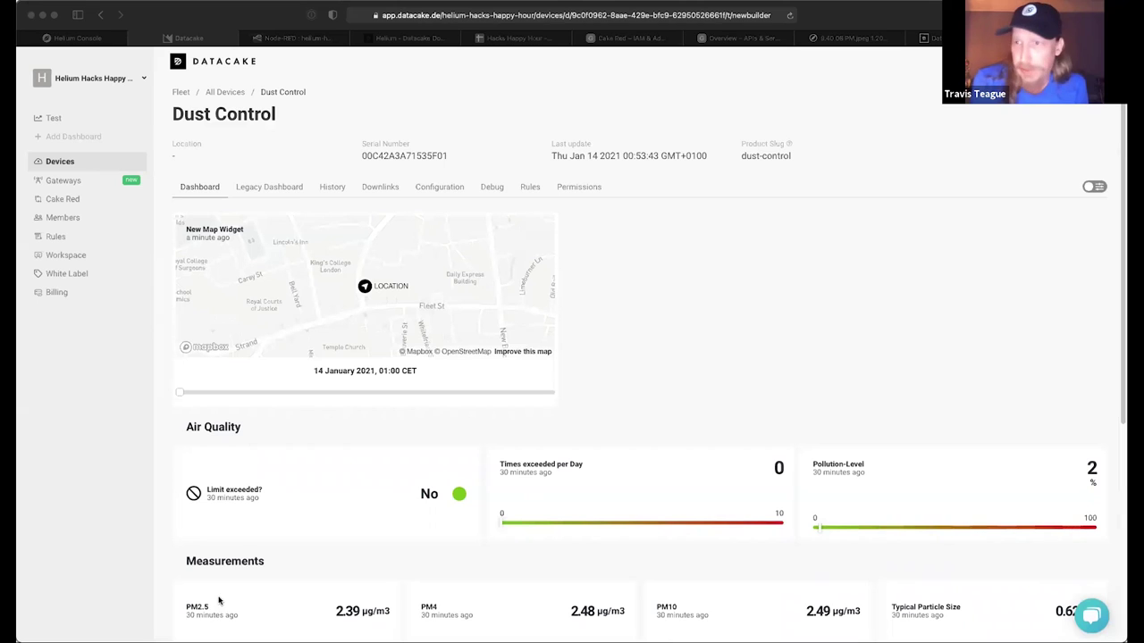
{"action": "left_click", "coordinate": [906, 214]}
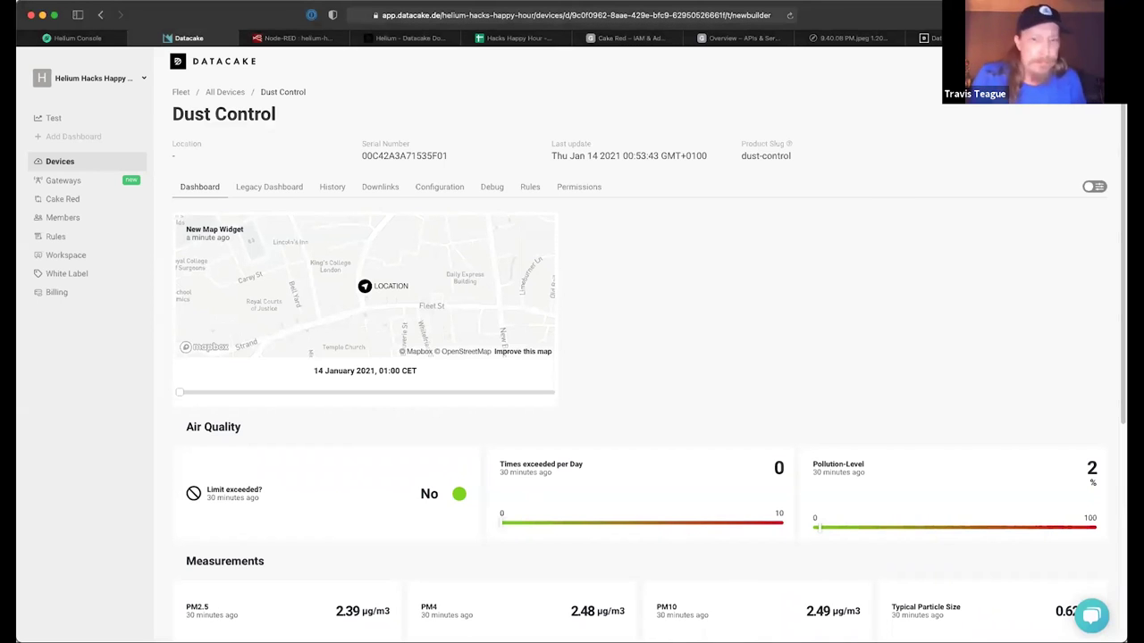